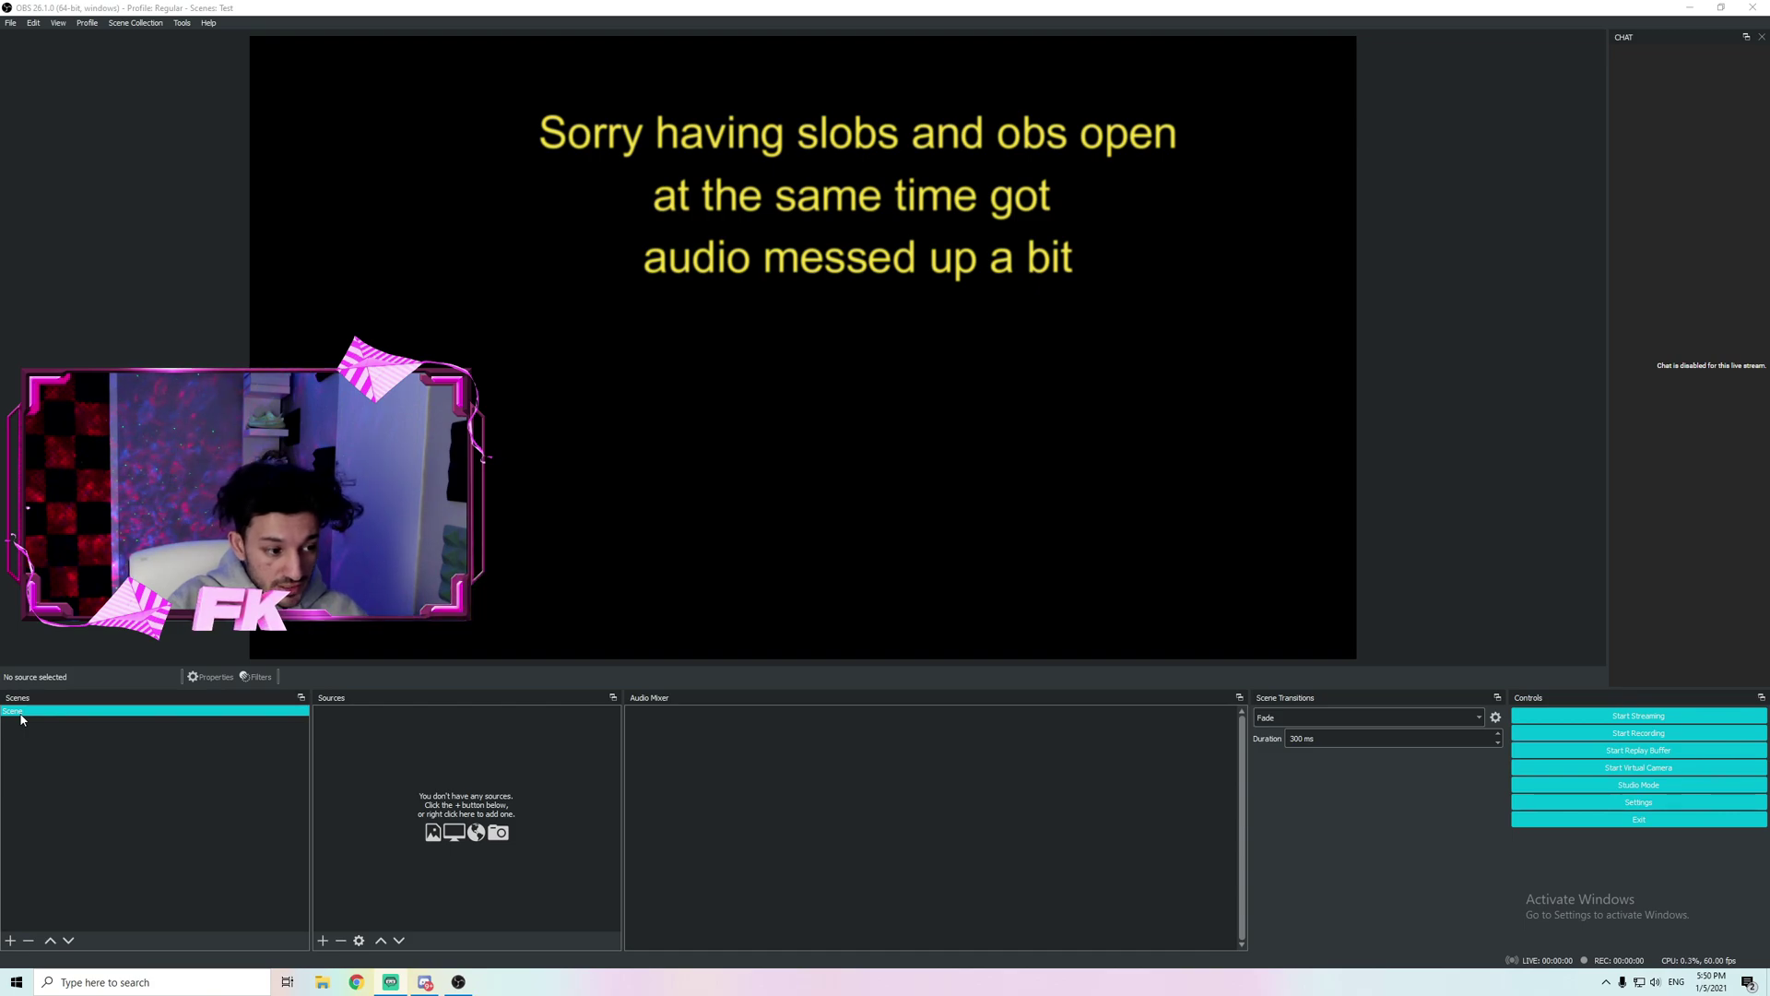
{"action": "right_click", "coordinate": [21, 720]}
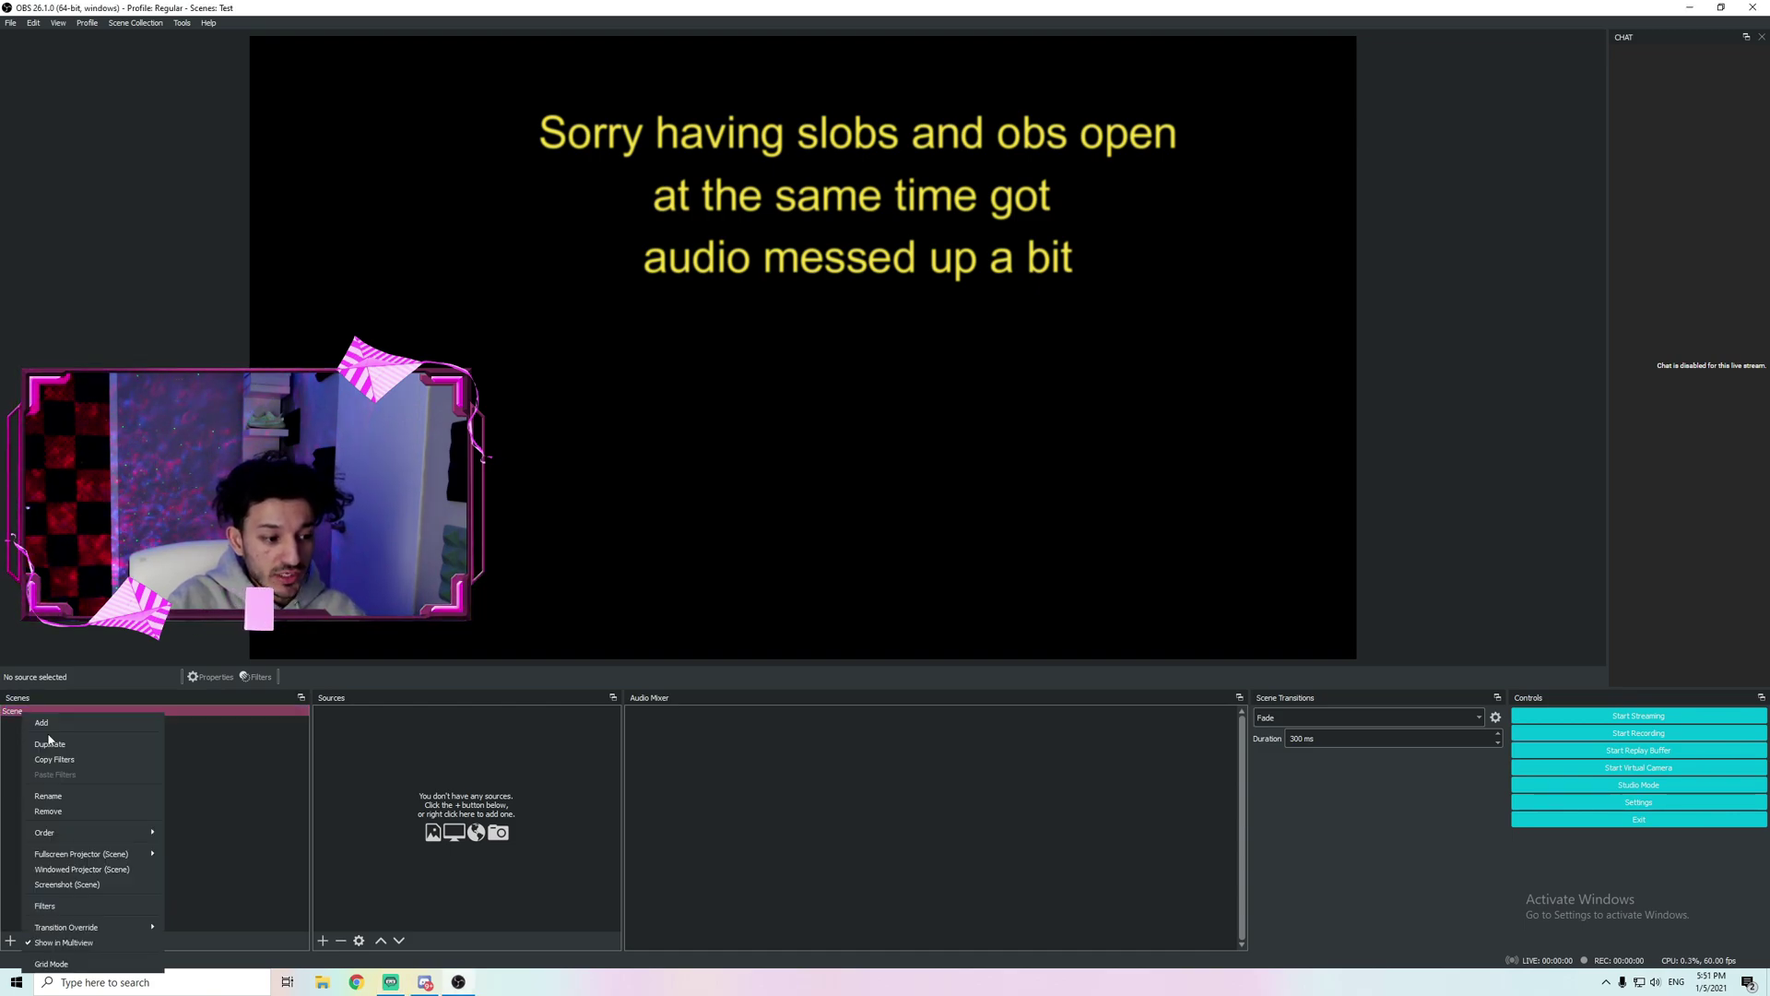
{"action": "left_click", "coordinate": [99, 803]}
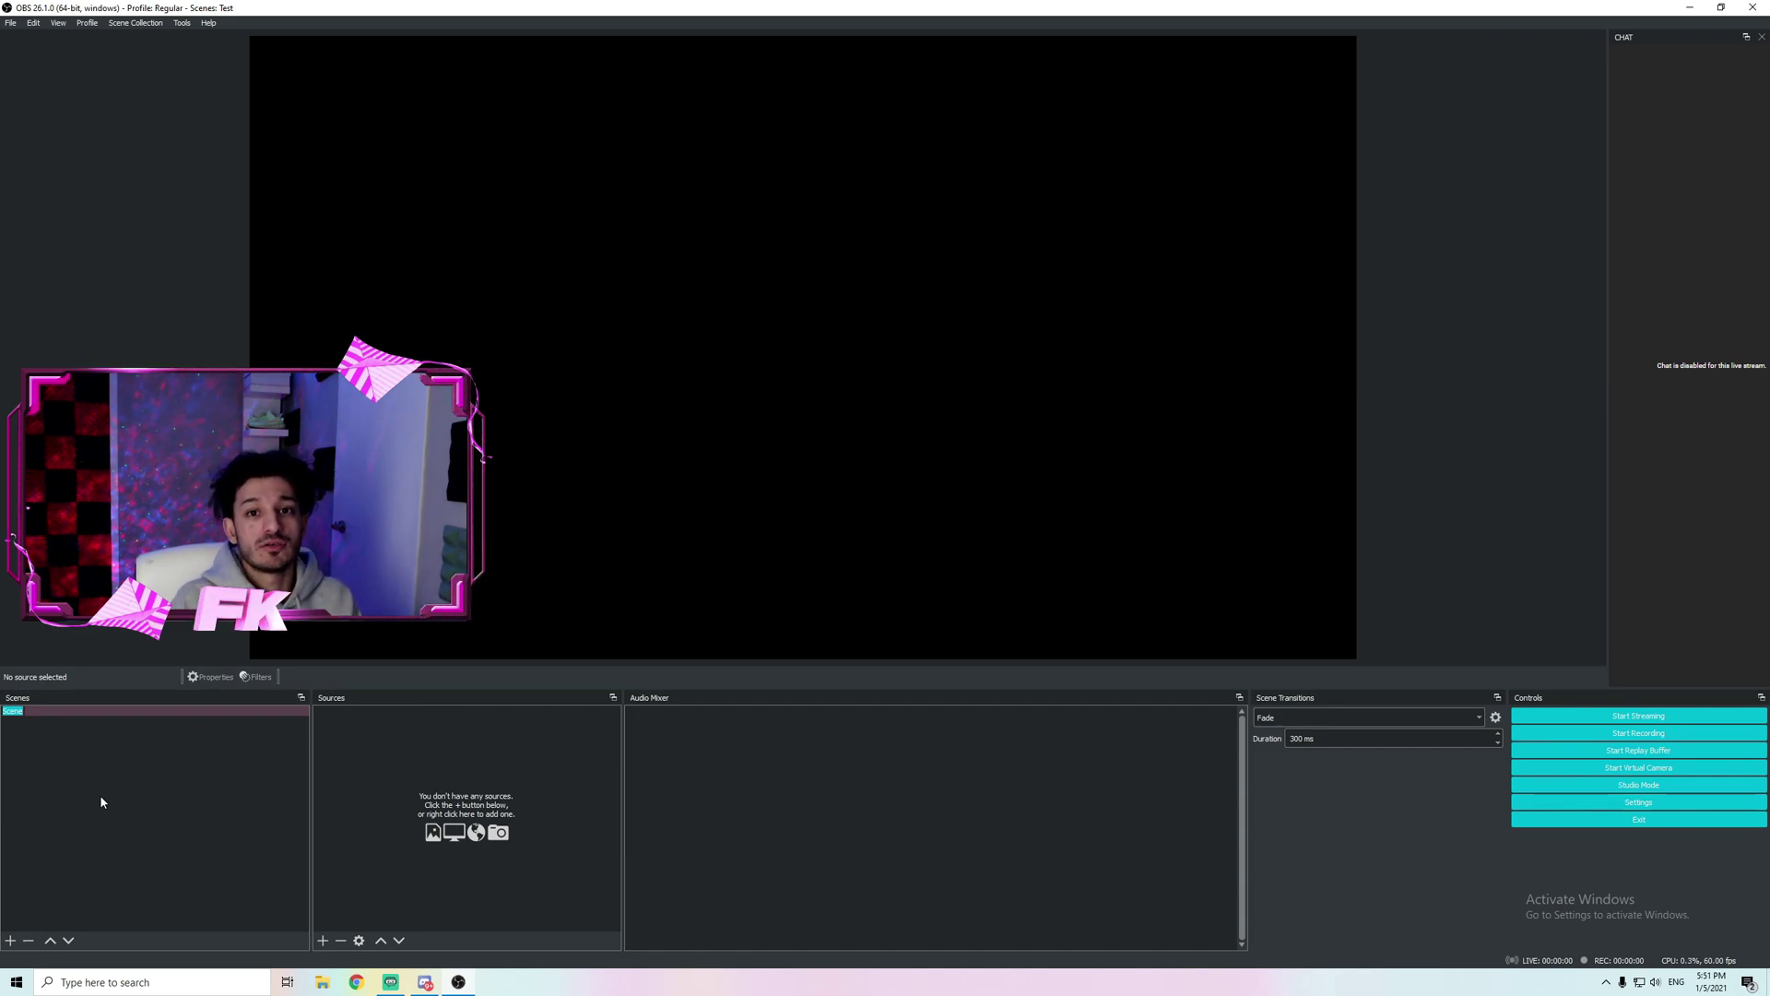
{"action": "left_click", "coordinate": [76, 712]}
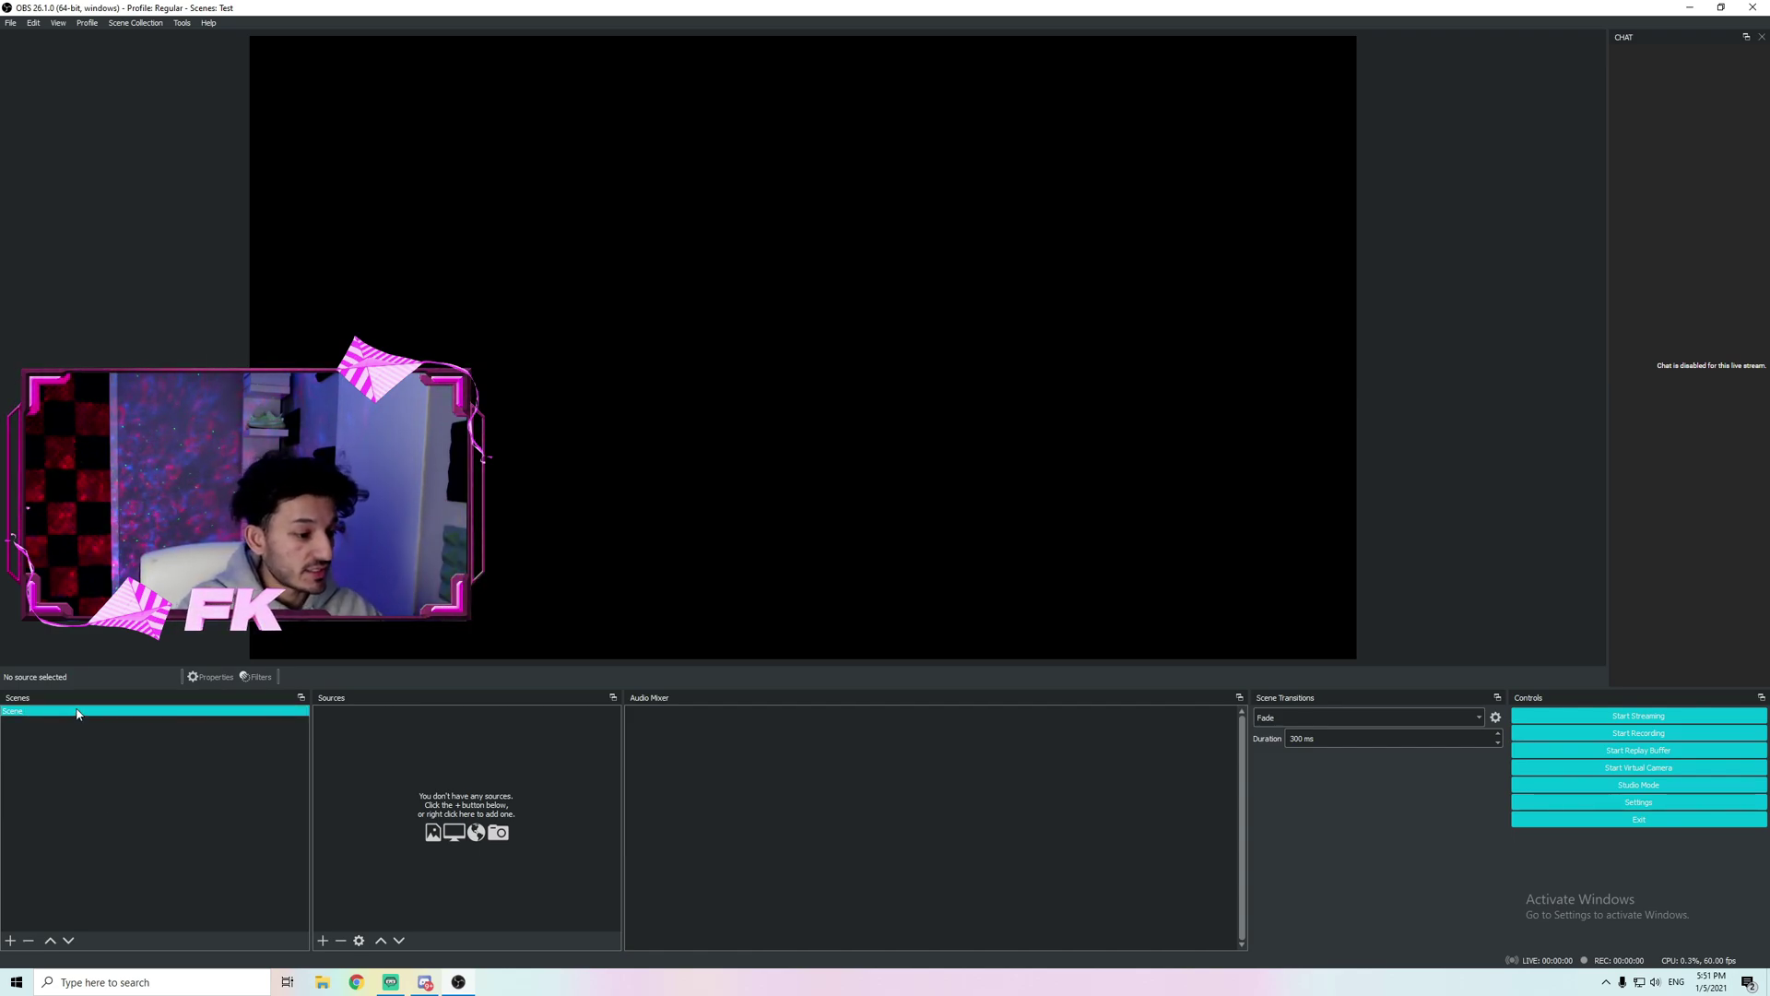
Step: Rename the existing scene to "Starting soon"
{"action": "right_click", "coordinate": [12, 712]}
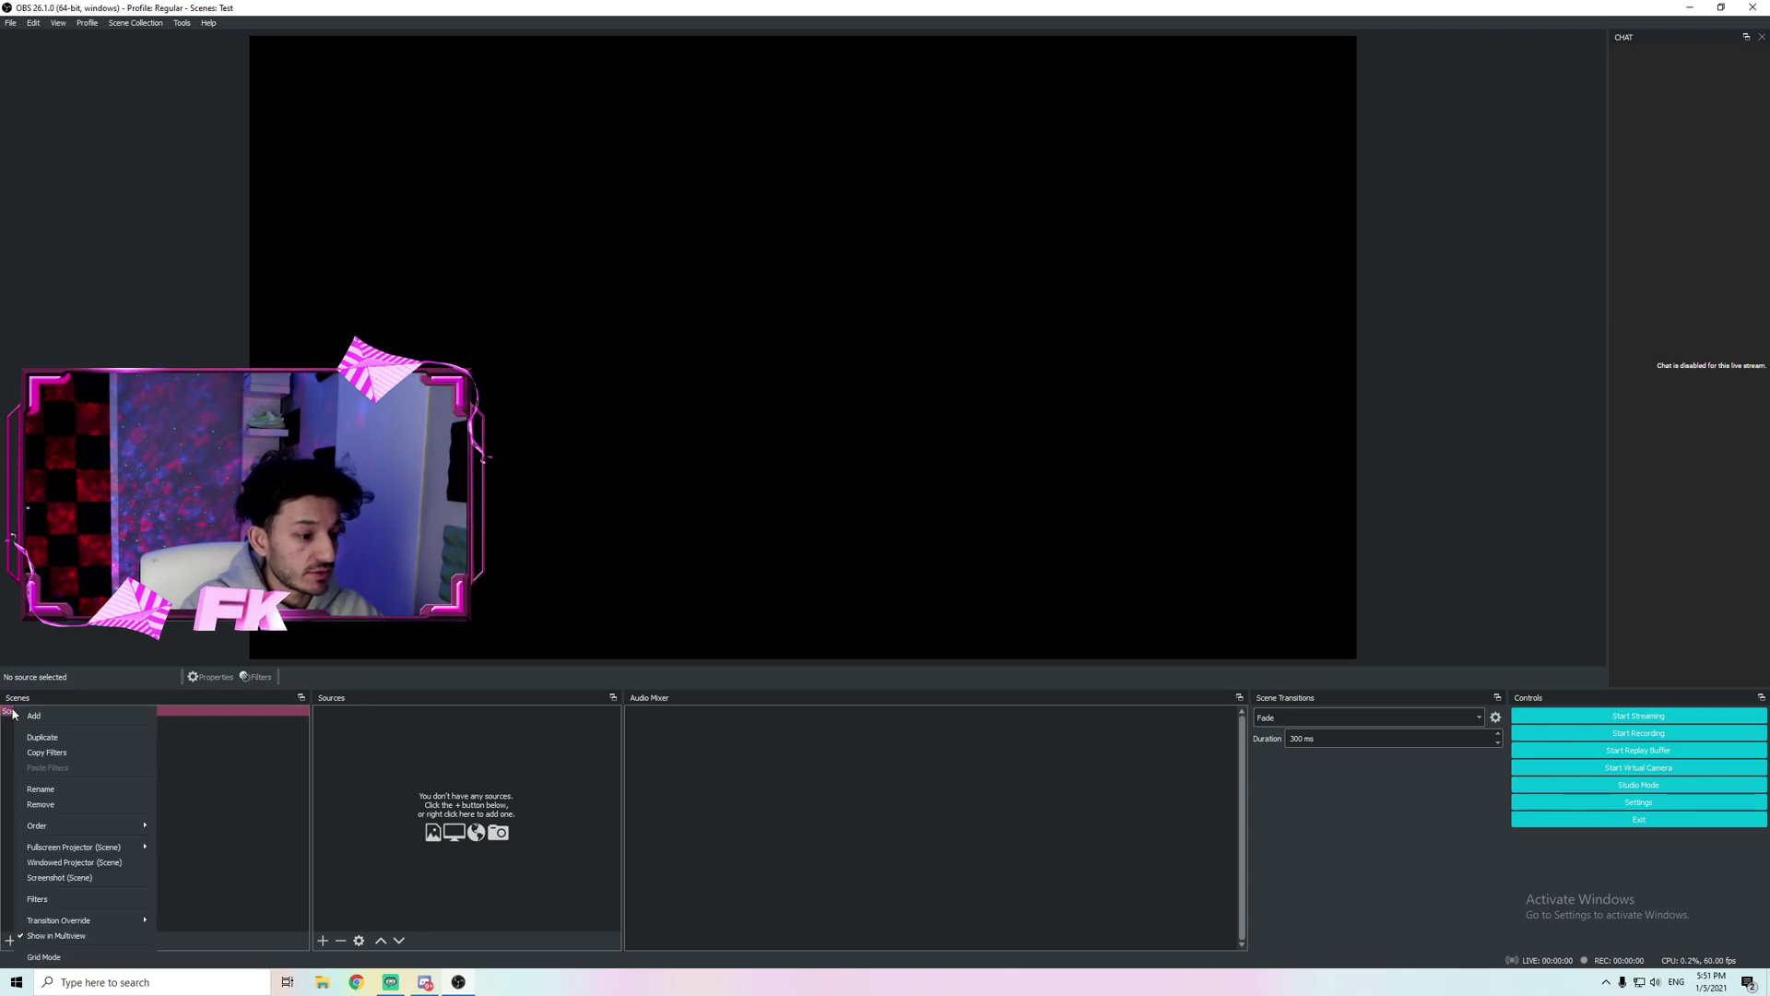
{"action": "left_click", "coordinate": [61, 791]}
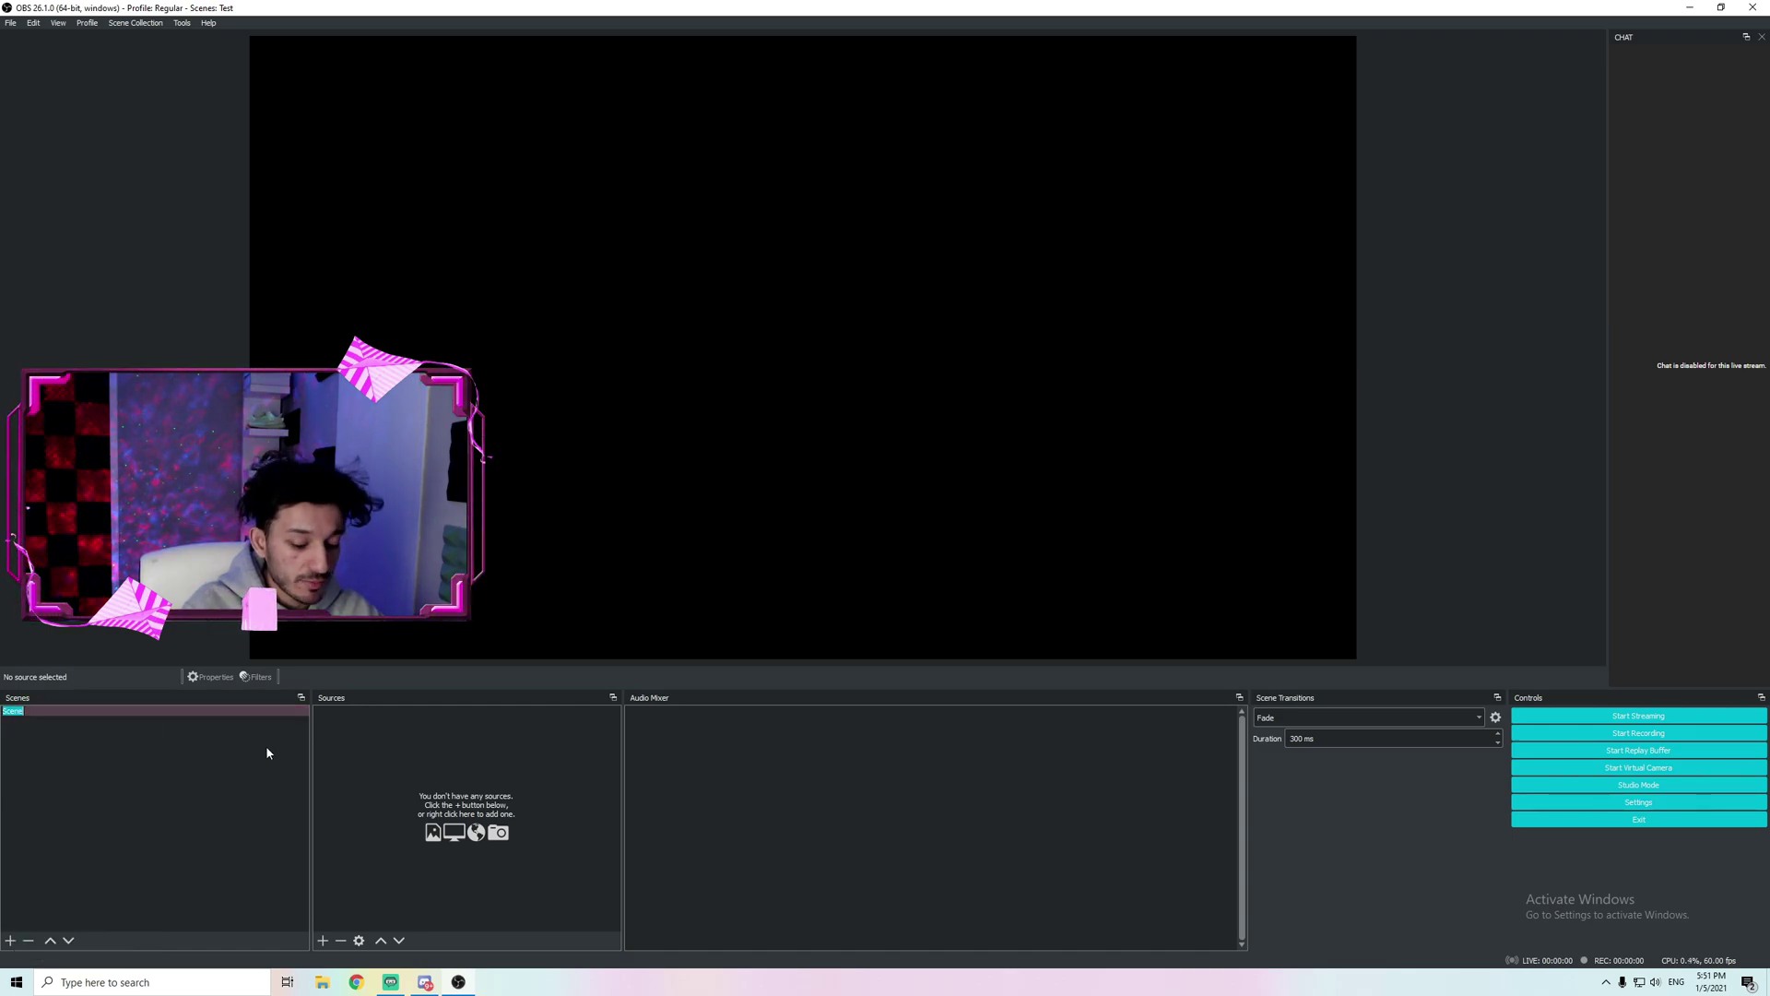
{"action": "type", "text": "Starting soon"}
{"action": "key", "text": "Return"}
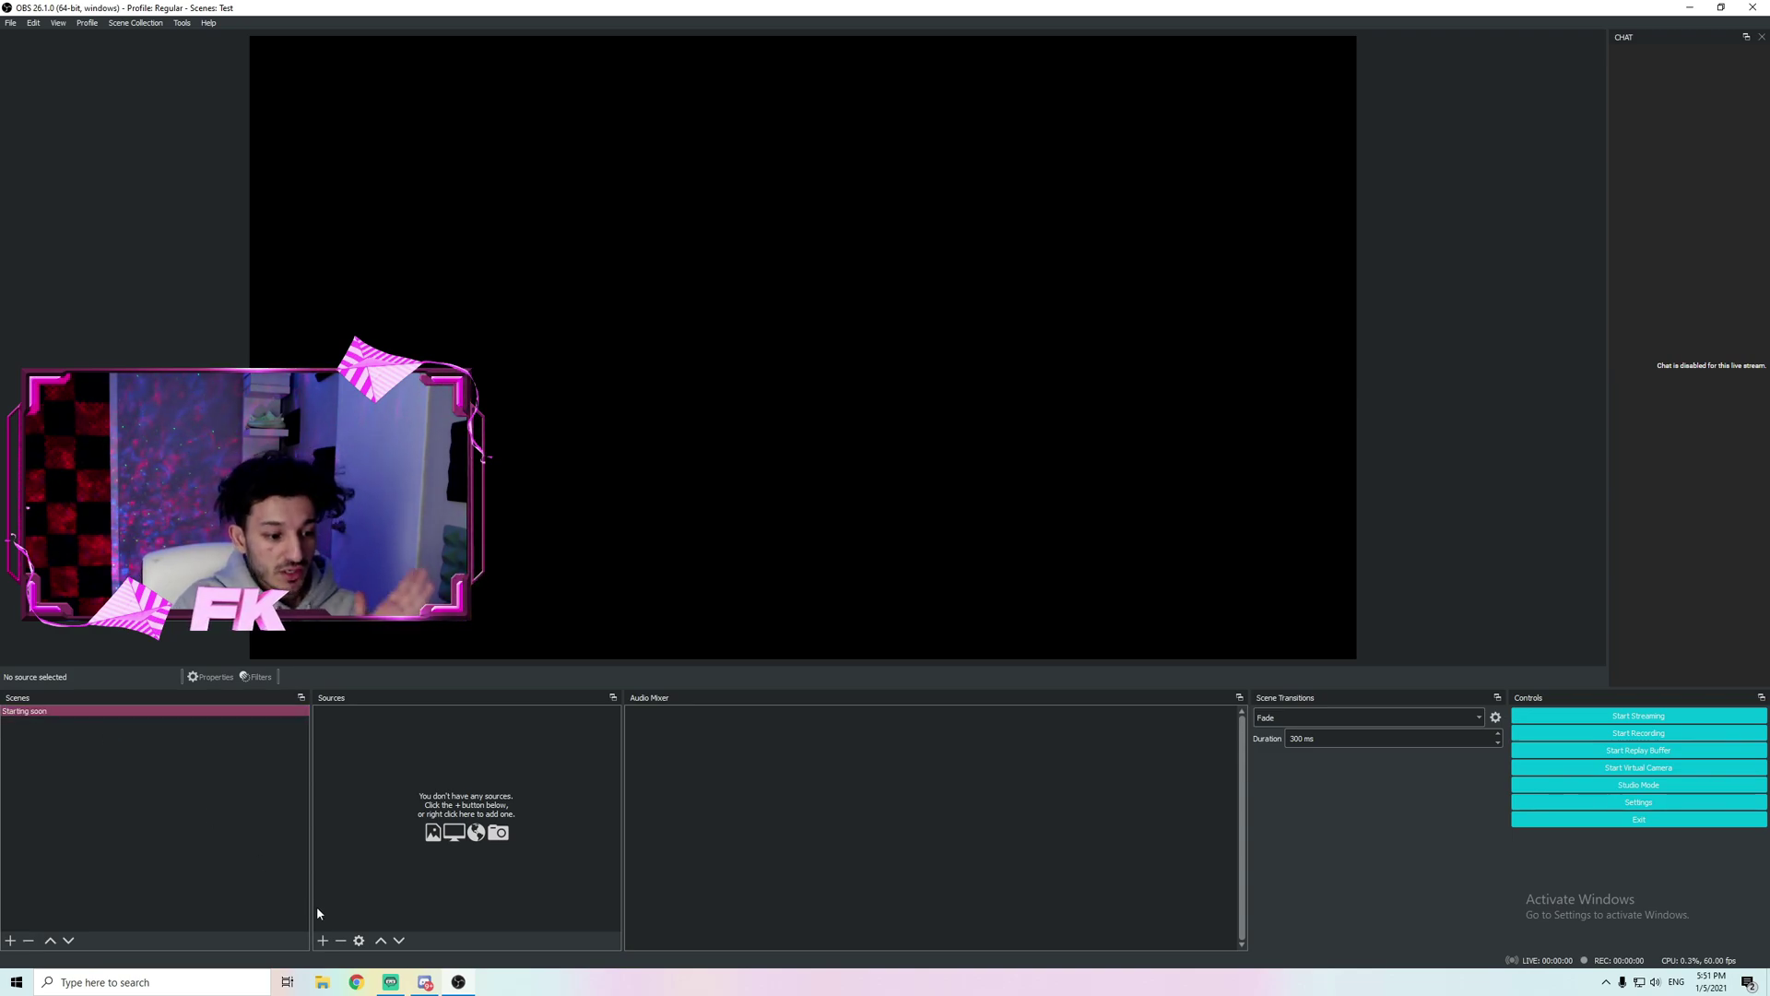
Step: Add a new Media Source named "Starting Video" to the Starting soon scene
{"action": "left_click", "coordinate": [321, 941]}
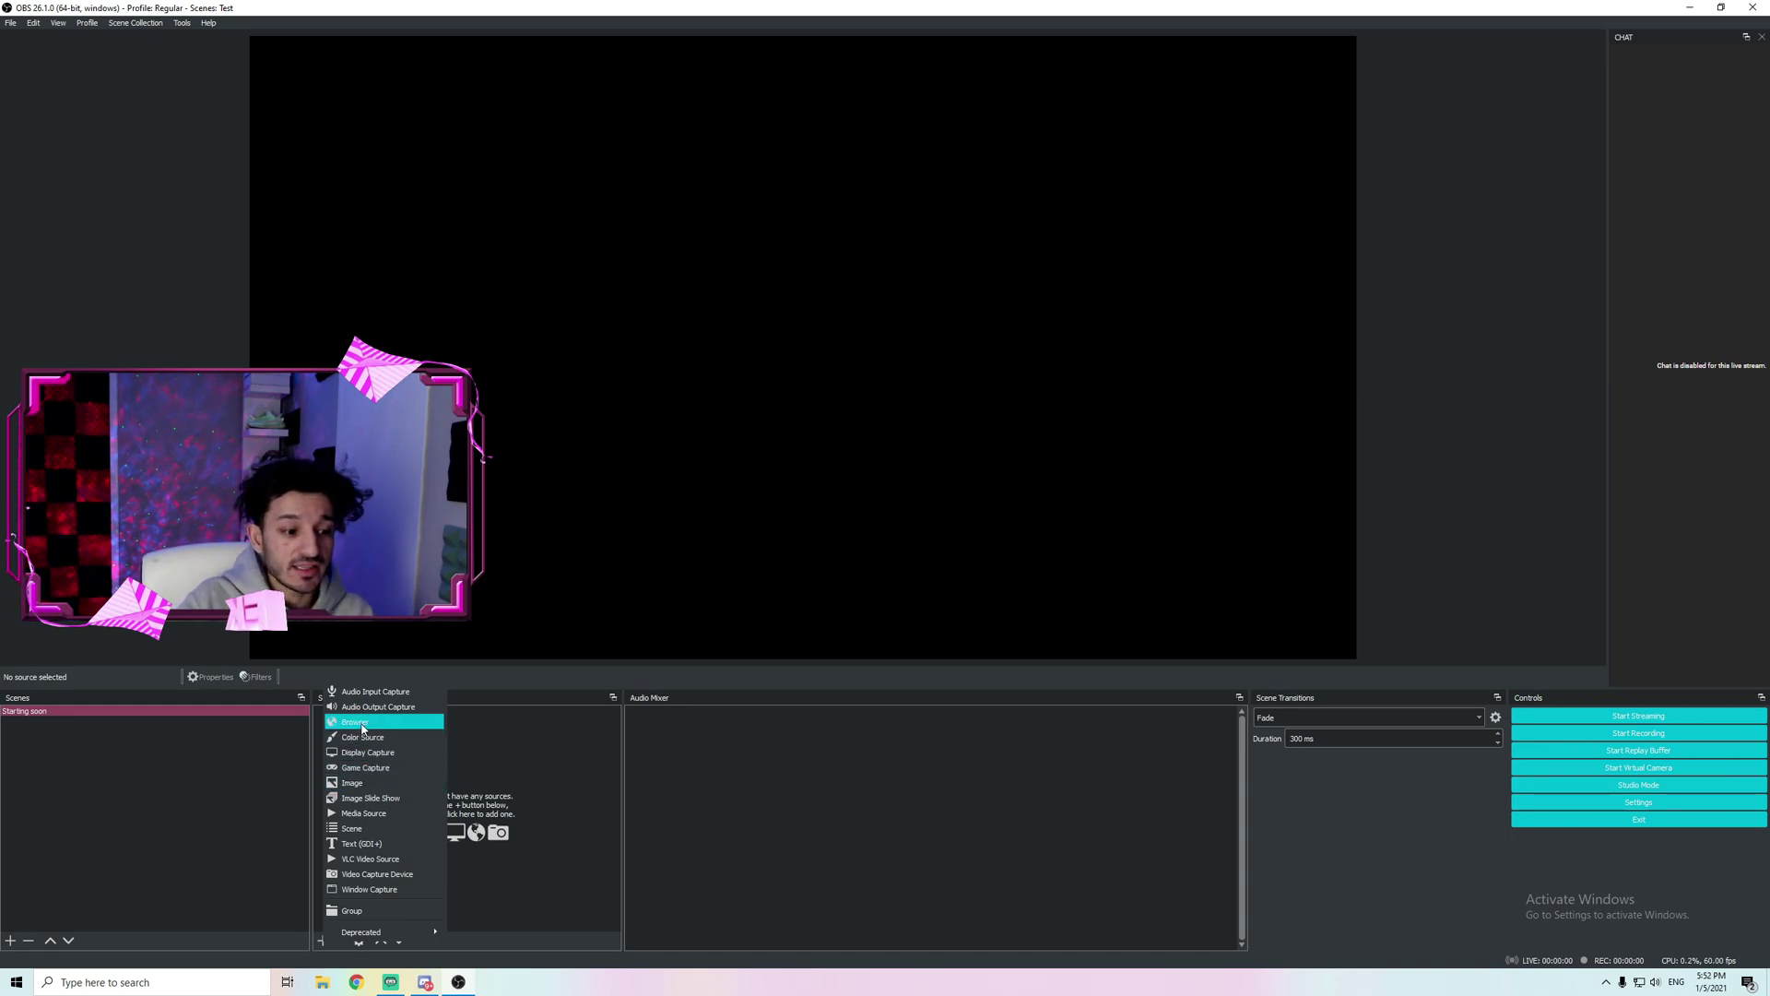
{"action": "left_click", "coordinate": [372, 815]}
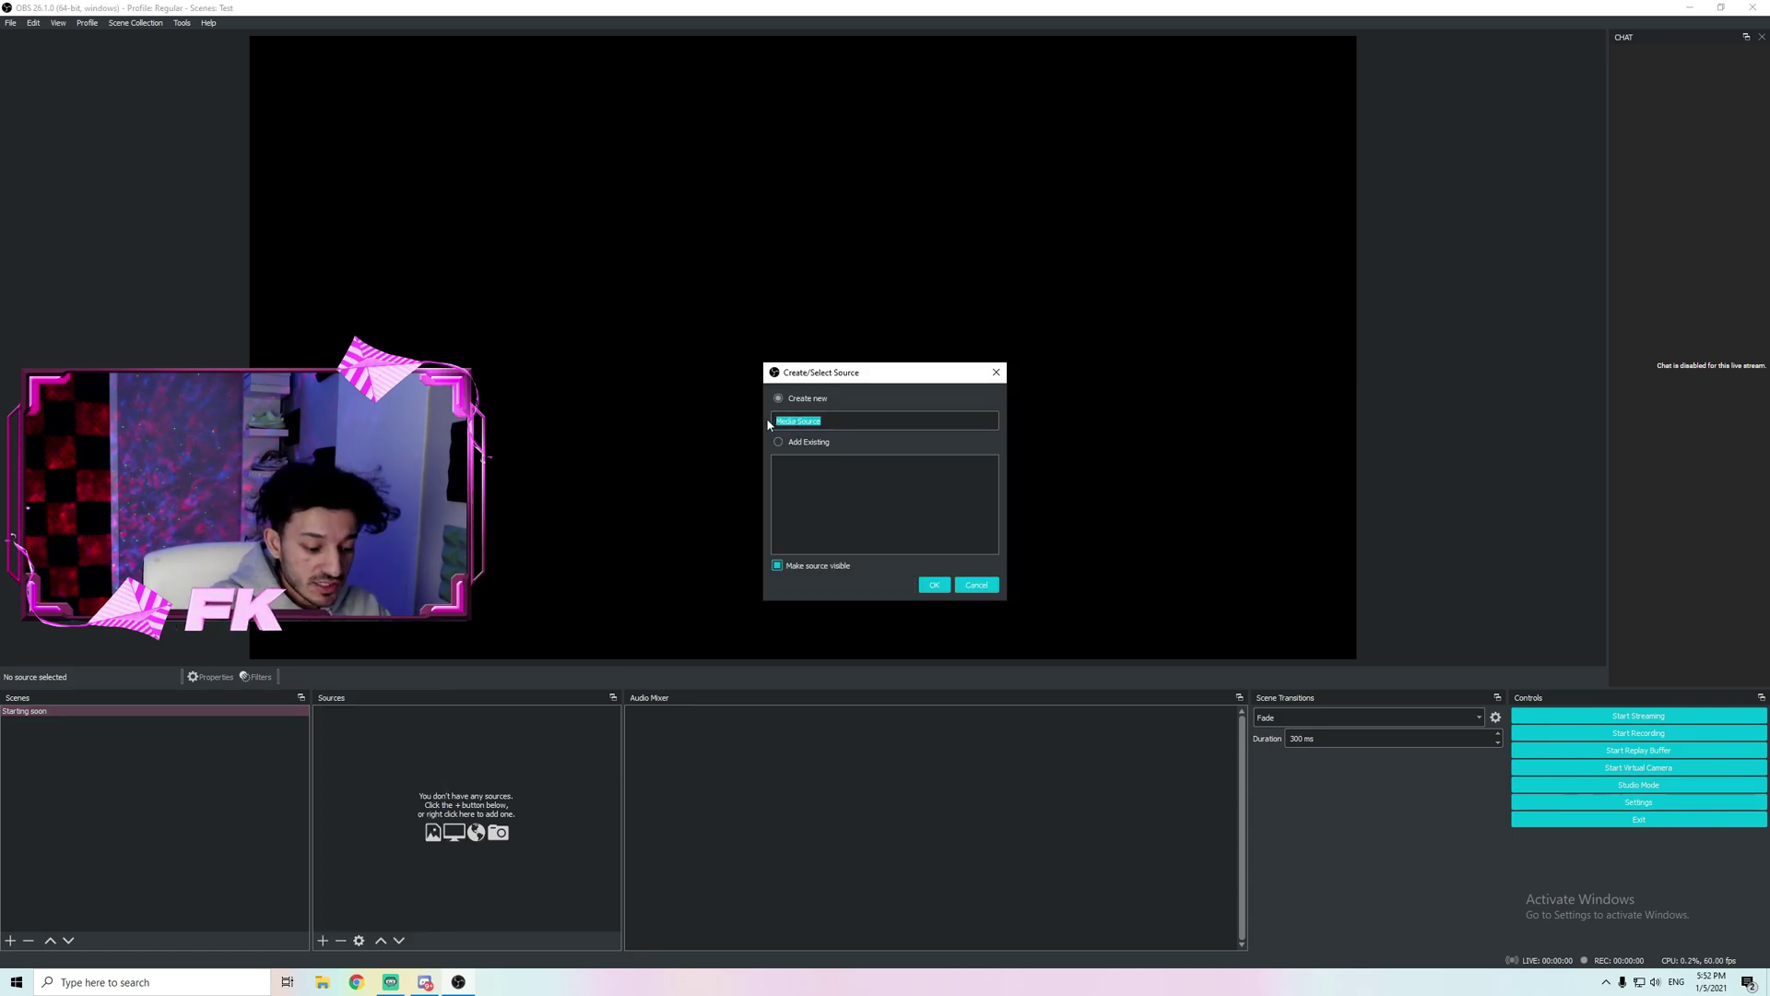
{"action": "type", "text": "Starting Video"}
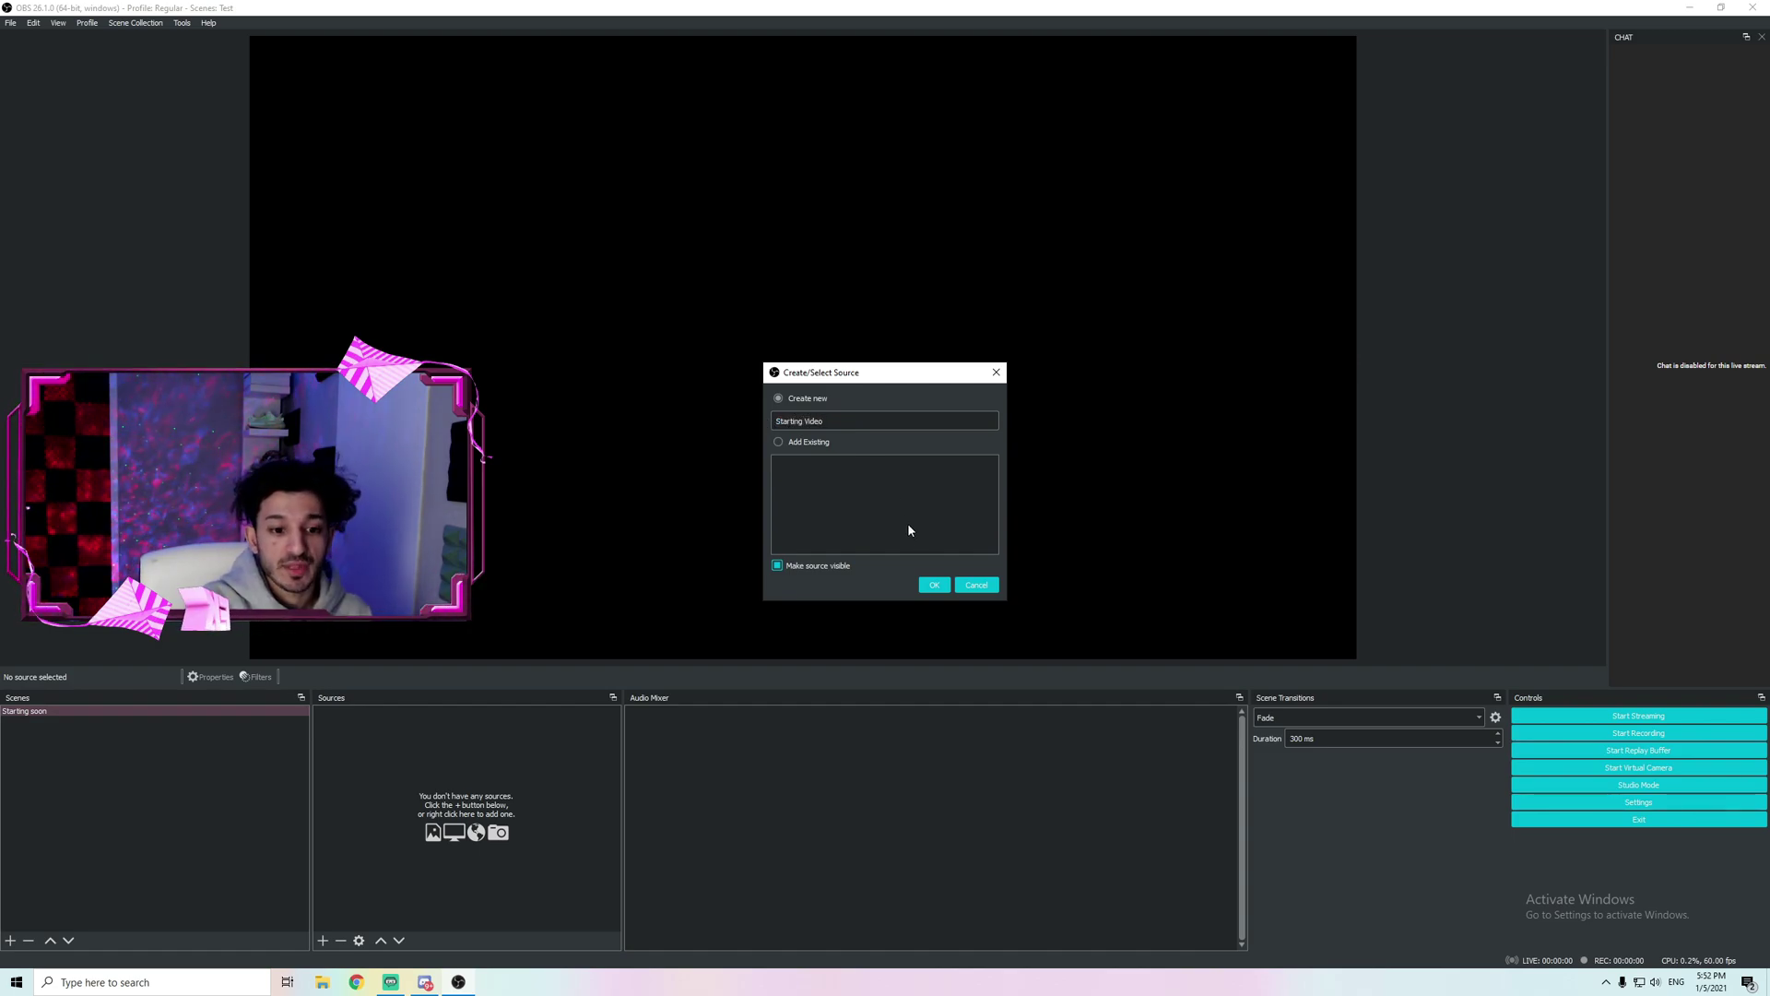
{"action": "left_click", "coordinate": [945, 587]}
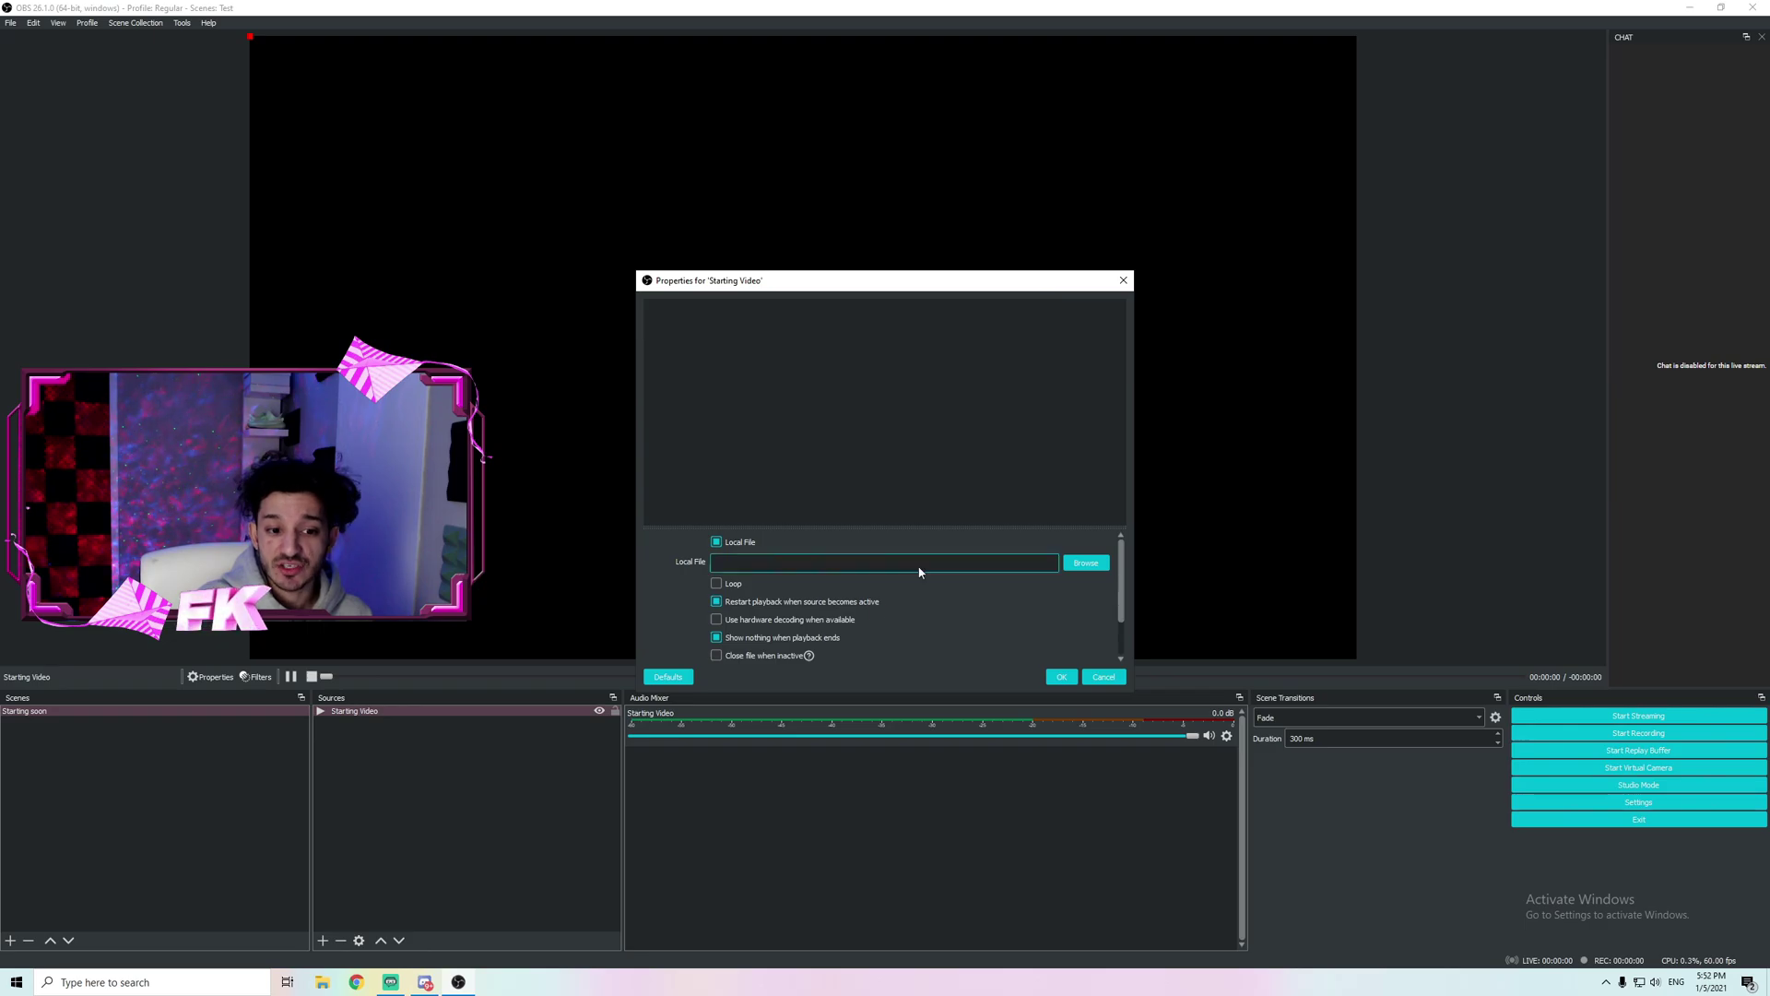
Step: Load Starting Soon.avi from the Downloads folder as the local file of the Starting Video source
{"action": "left_click", "coordinate": [1093, 565]}
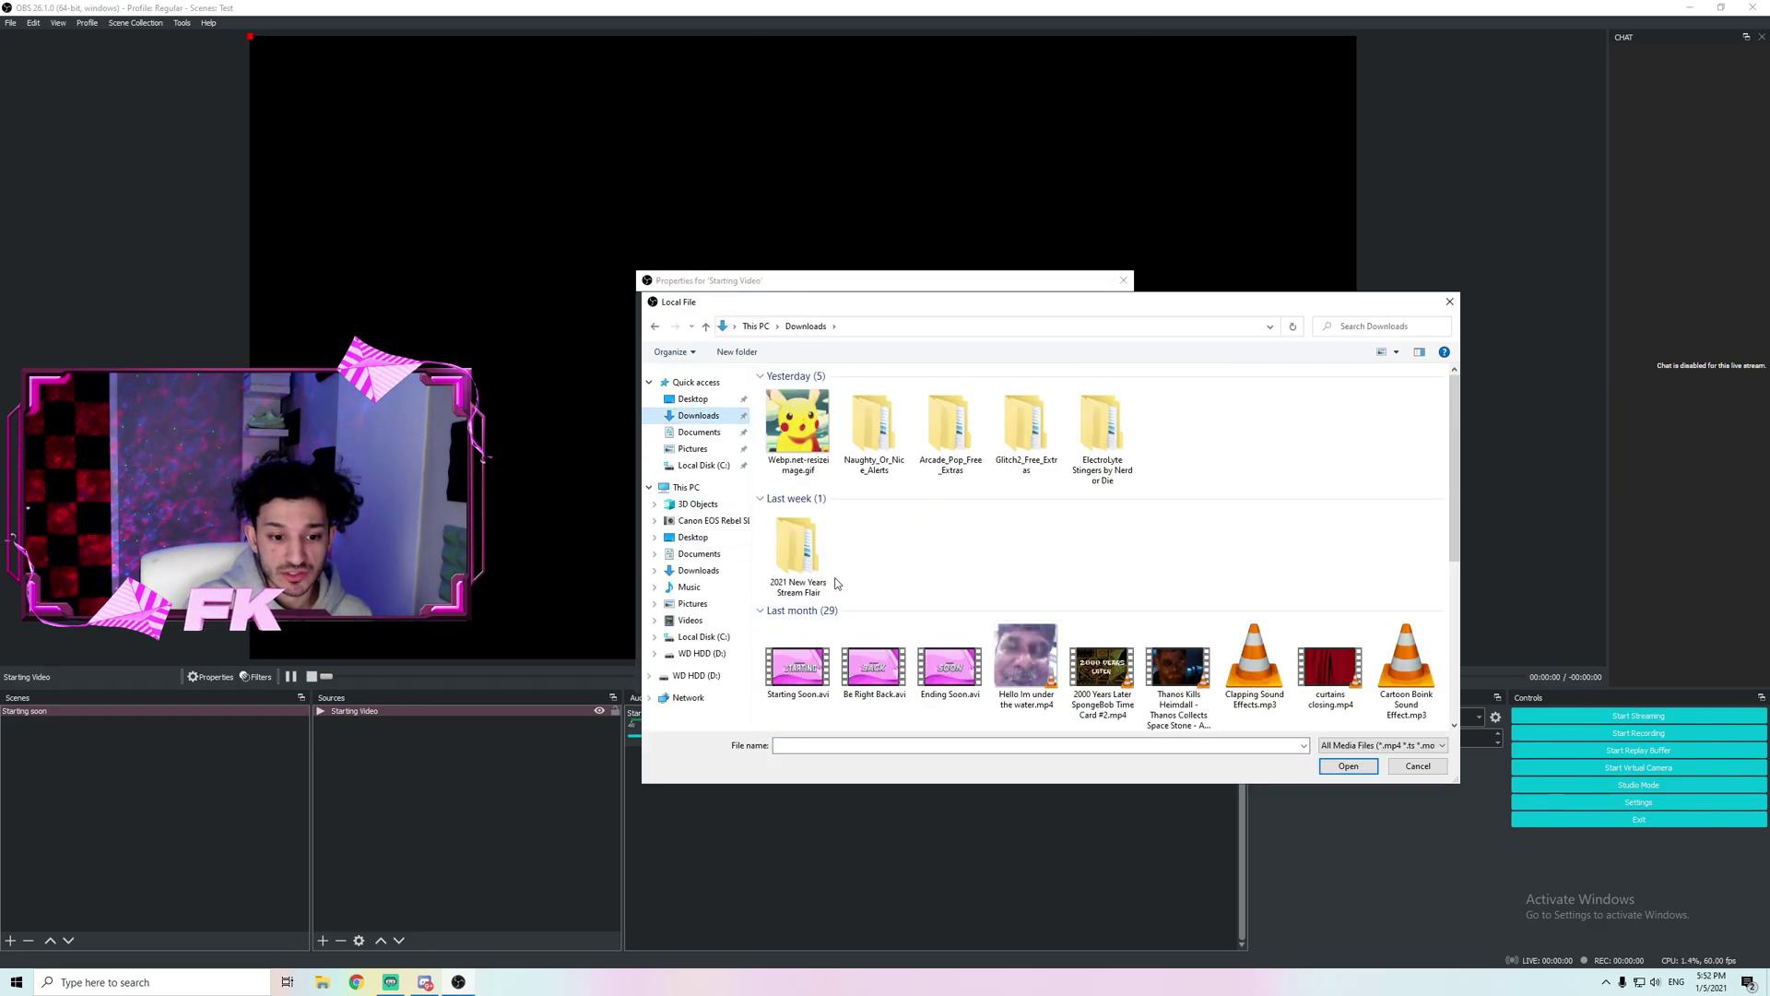
{"action": "left_click", "coordinate": [797, 664]}
{"action": "left_click", "coordinate": [1345, 767]}
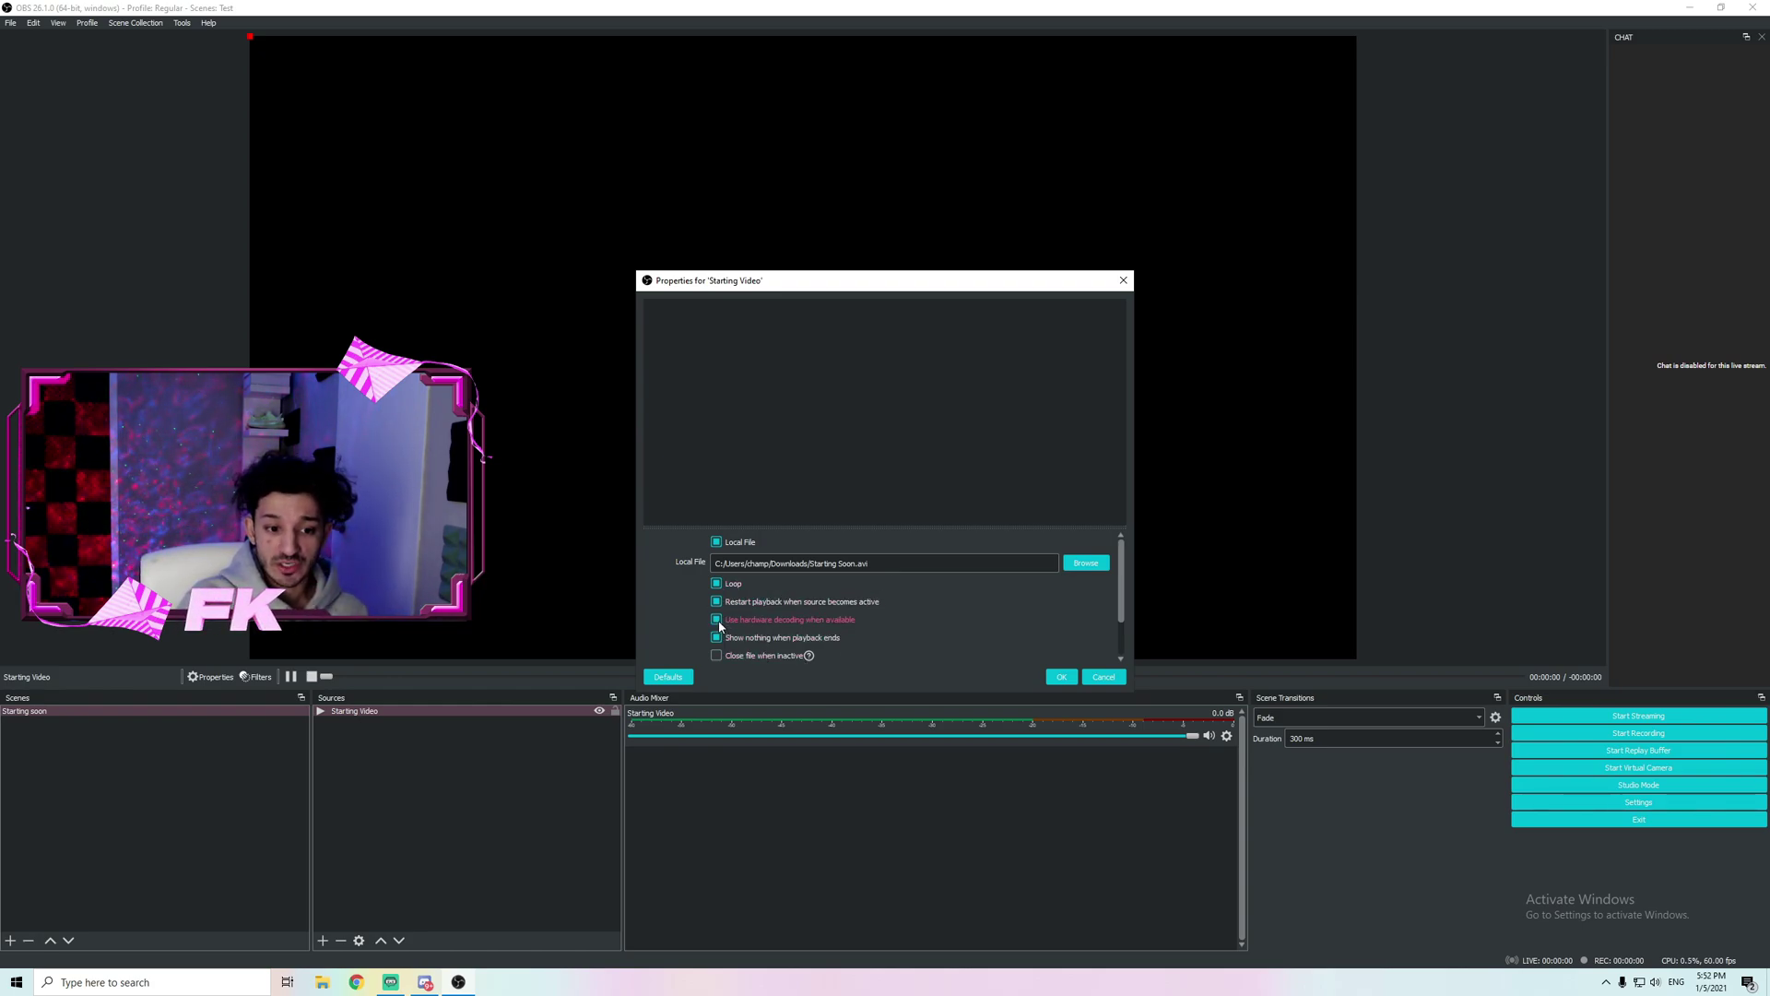
Step: Enable looping, hardware decoding and closing the file when inactive for Starting Video, and fit the video to the full canvas
{"action": "scroll", "coordinate": [801, 631], "scroll_direction": "down", "scroll_amount": 1}
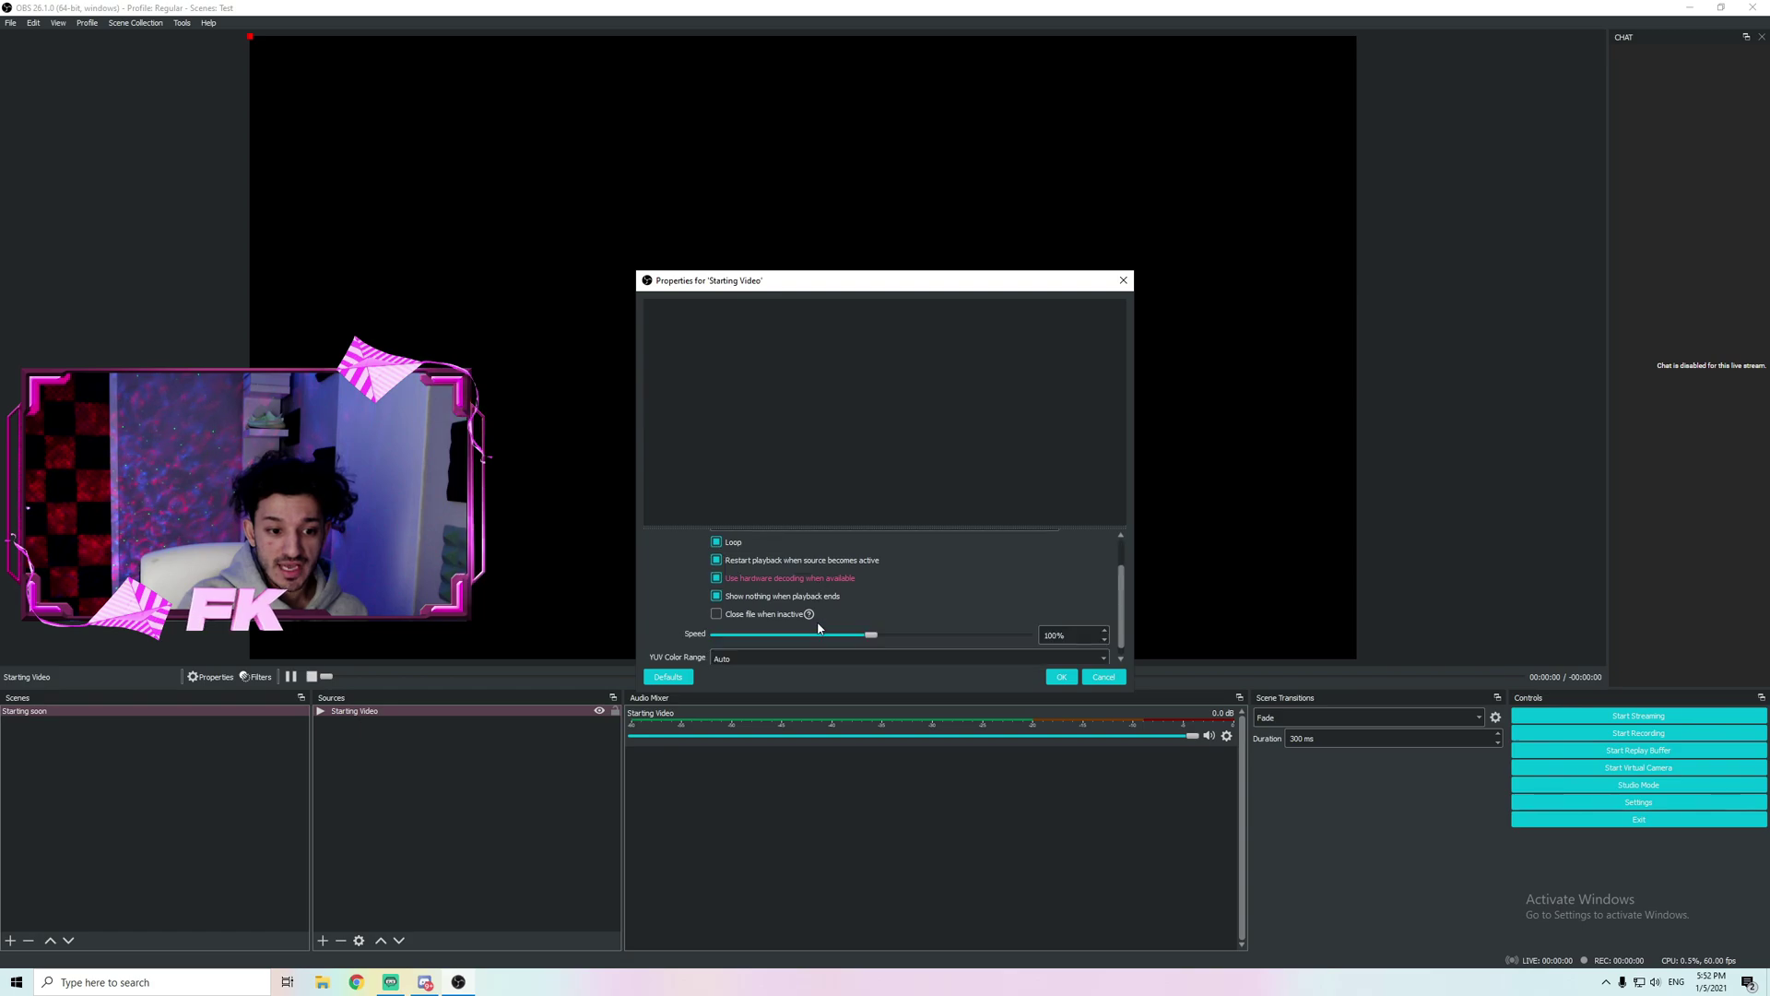
{"action": "left_click", "coordinate": [727, 614]}
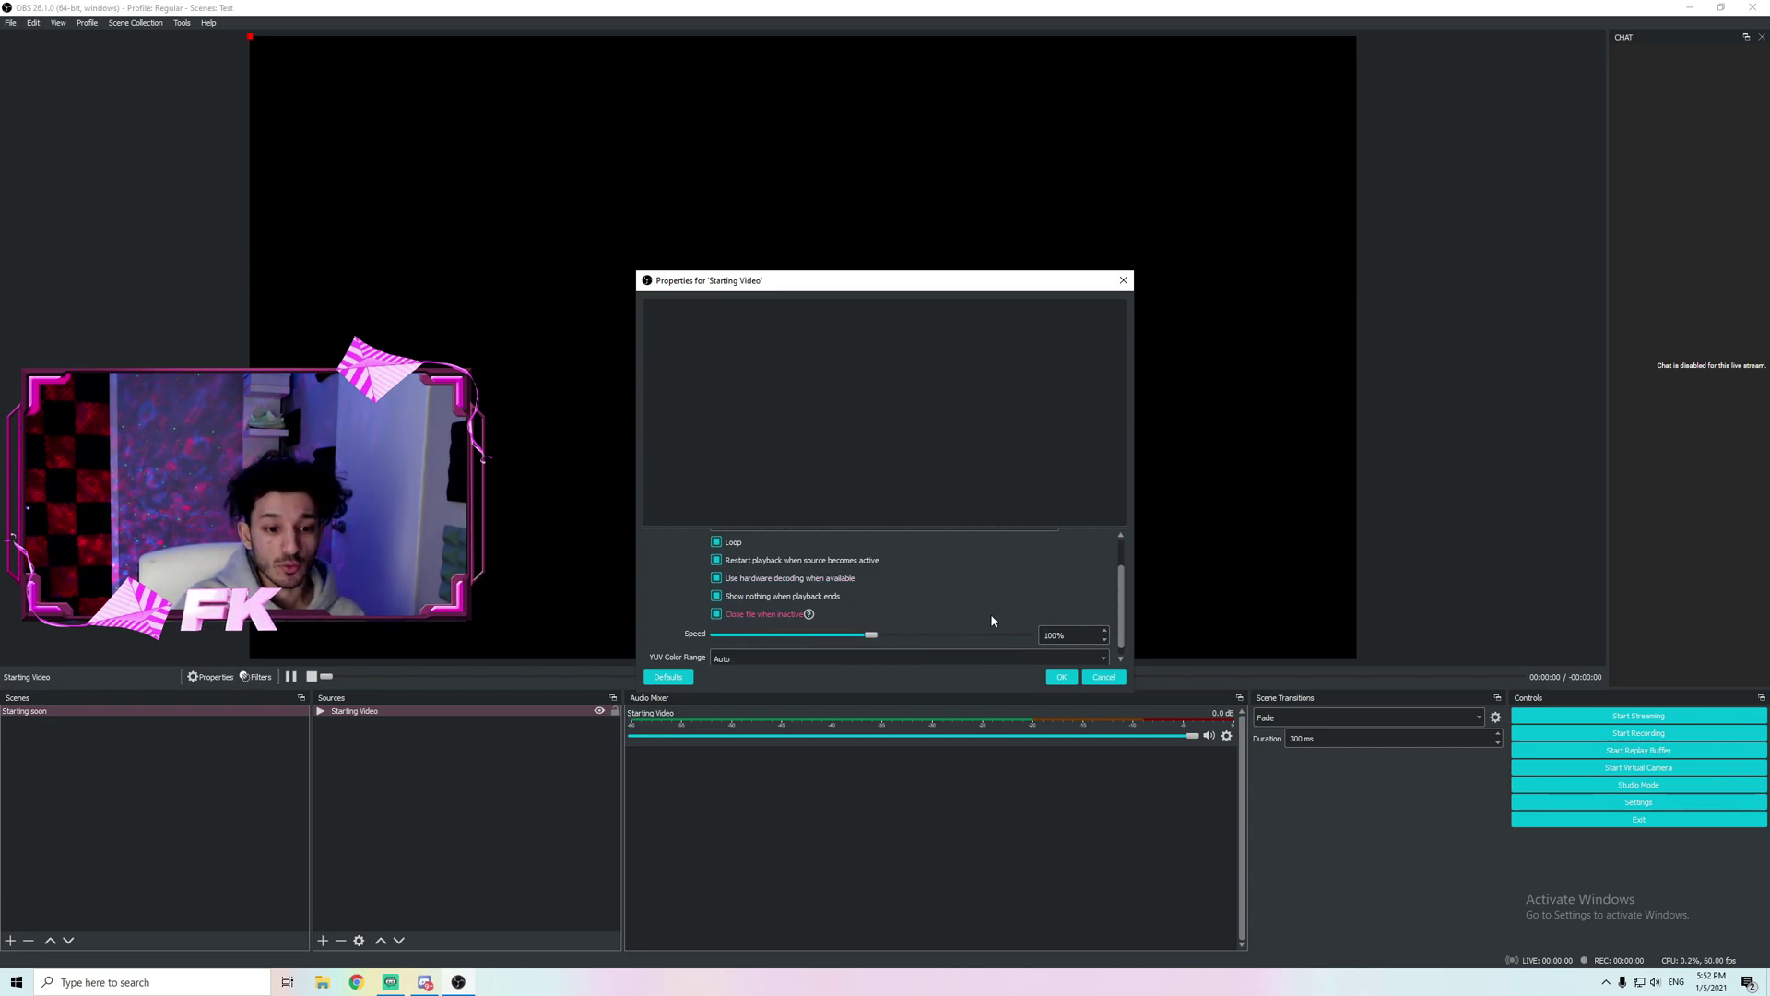
{"action": "scroll", "coordinate": [1005, 637], "scroll_direction": "down", "scroll_amount": 1}
{"action": "left_click", "coordinate": [1061, 678]}
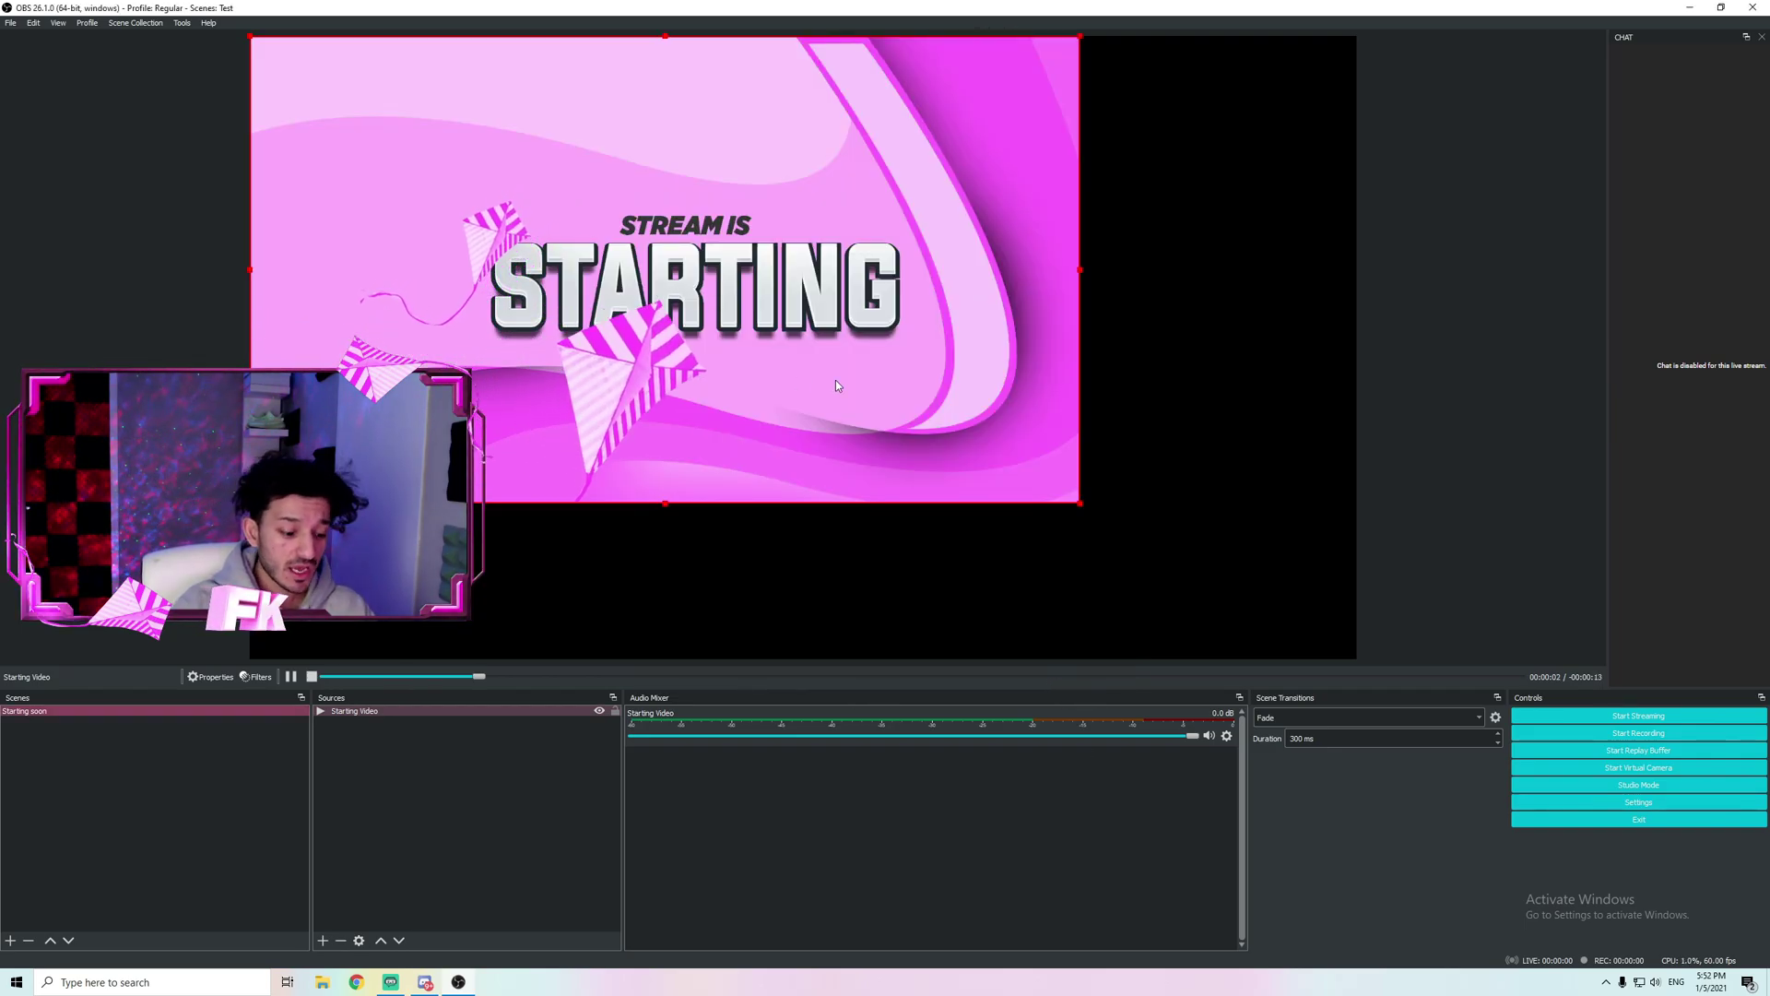
{"action": "key", "text": "ctrl+f"}
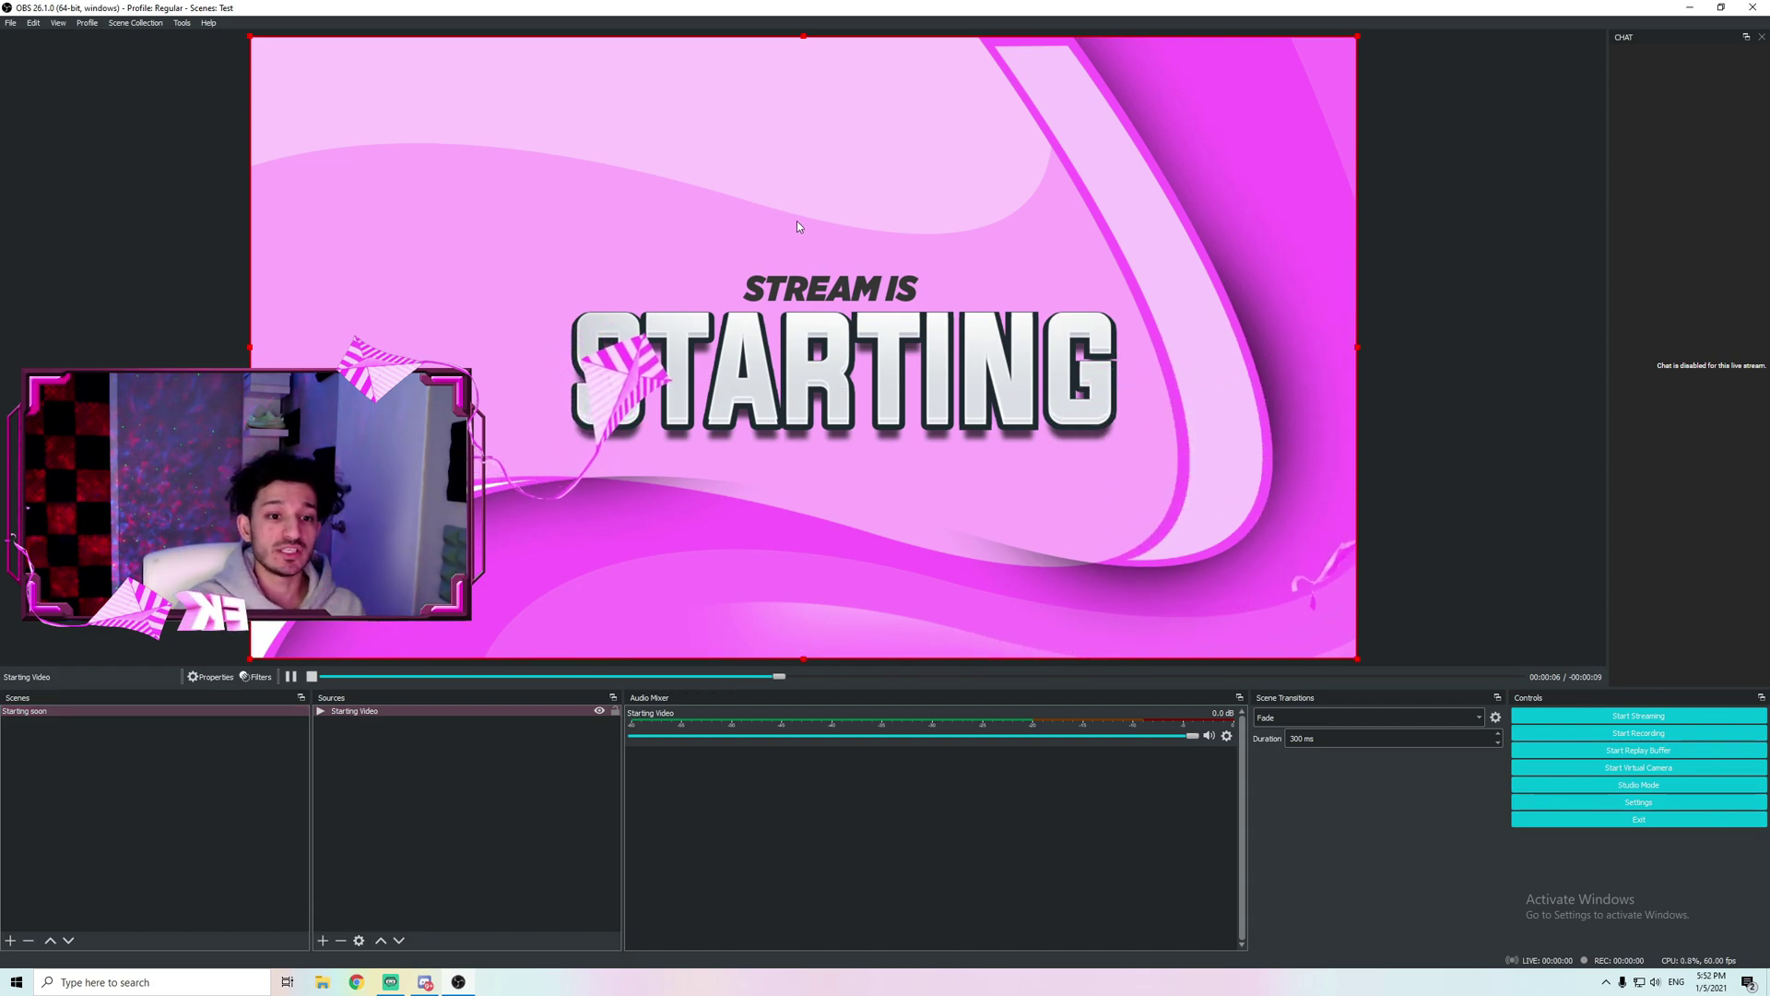
Step: Add a new scene named "Just Chatting"
{"action": "left_click", "coordinate": [48, 711]}
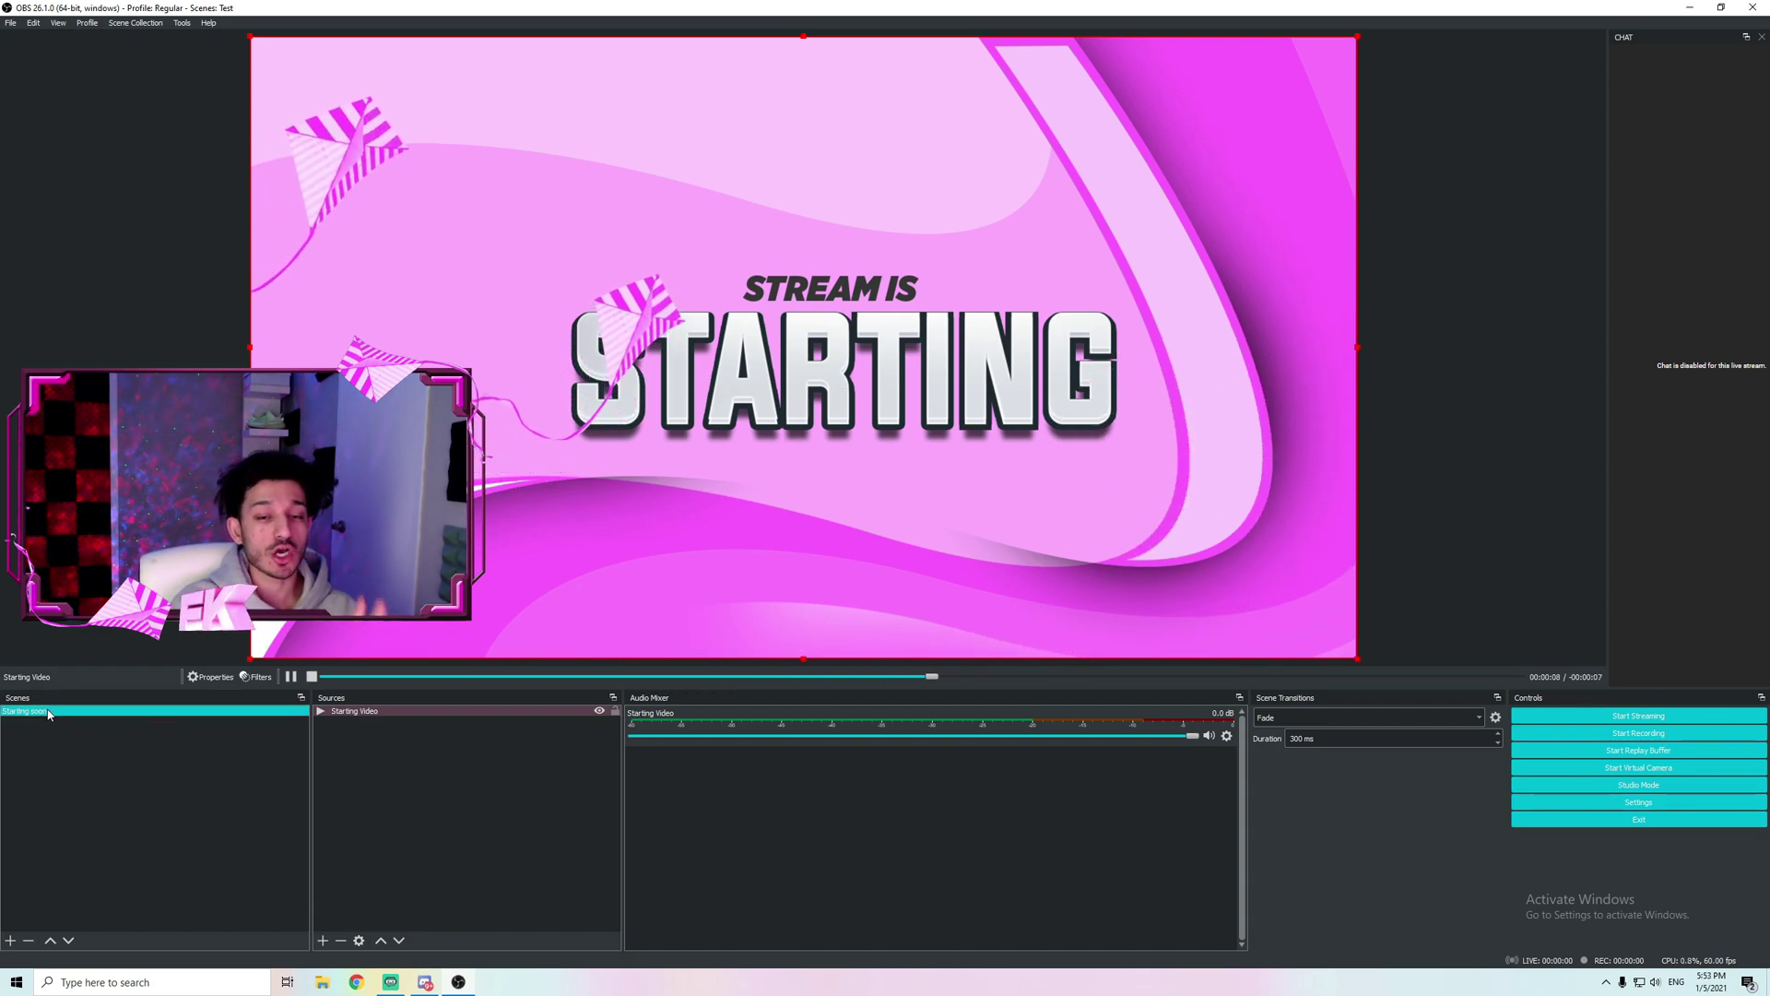
{"action": "left_click", "coordinate": [10, 941]}
{"action": "type", "text": "J"}
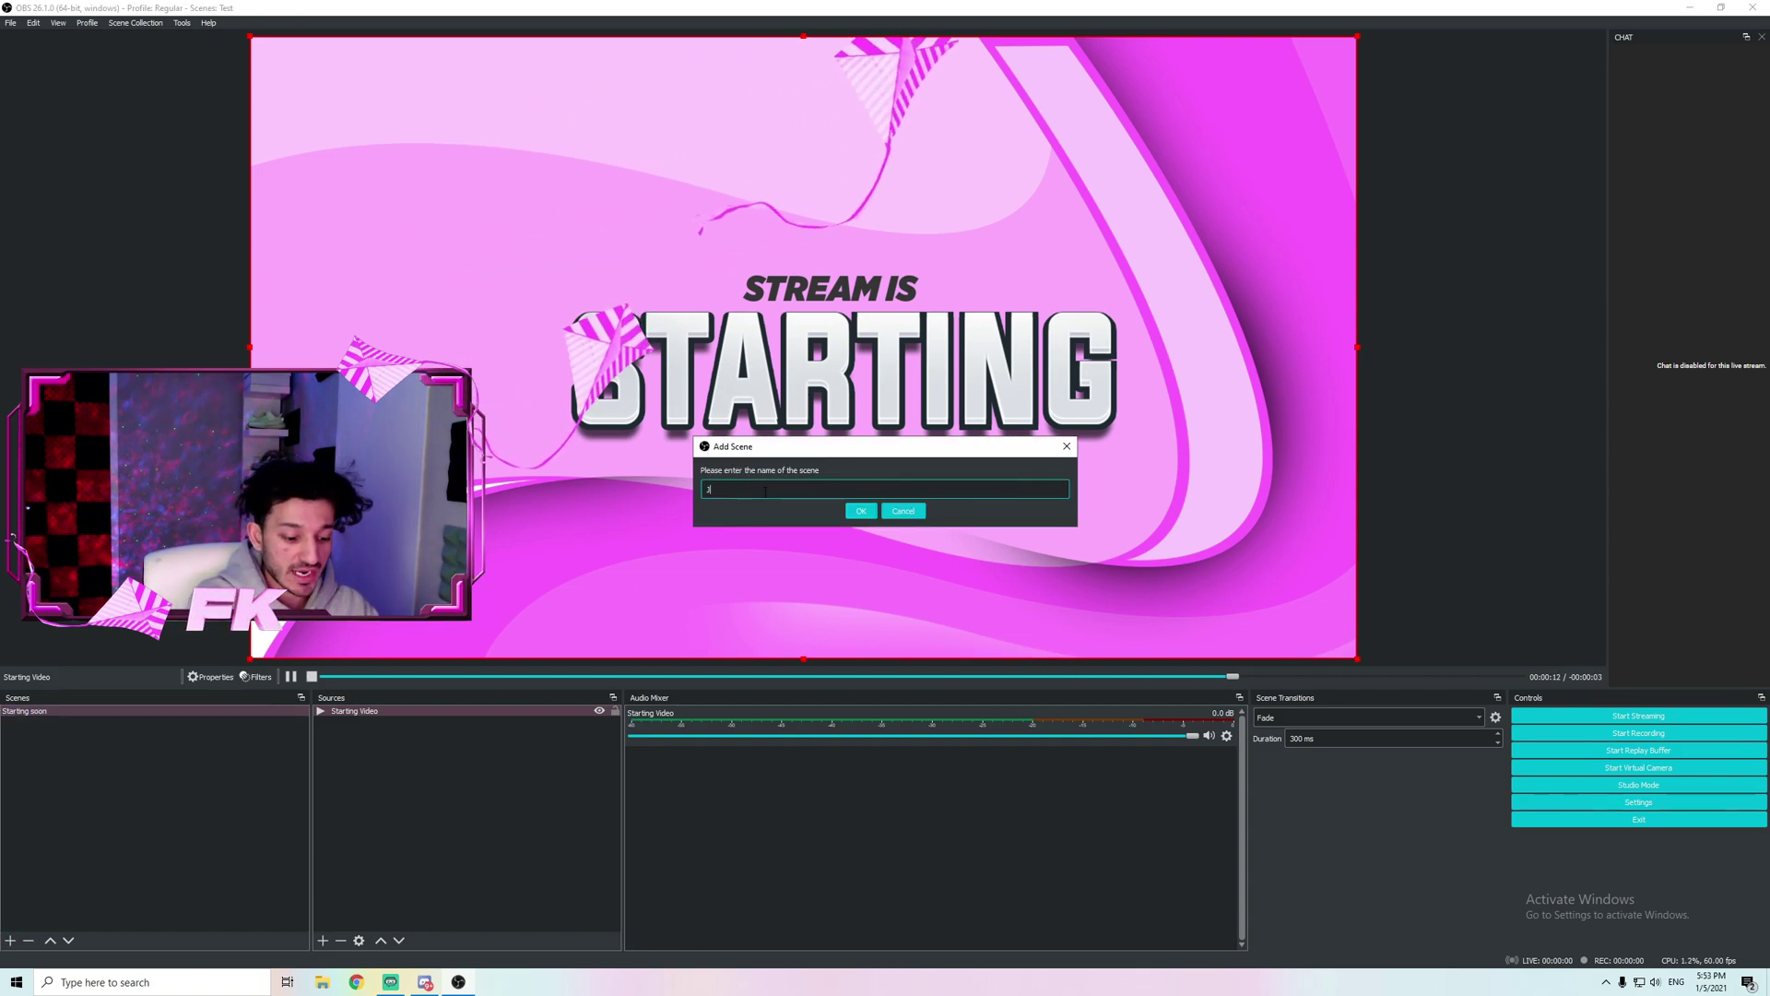
{"action": "type", "text": "ust Ch"}
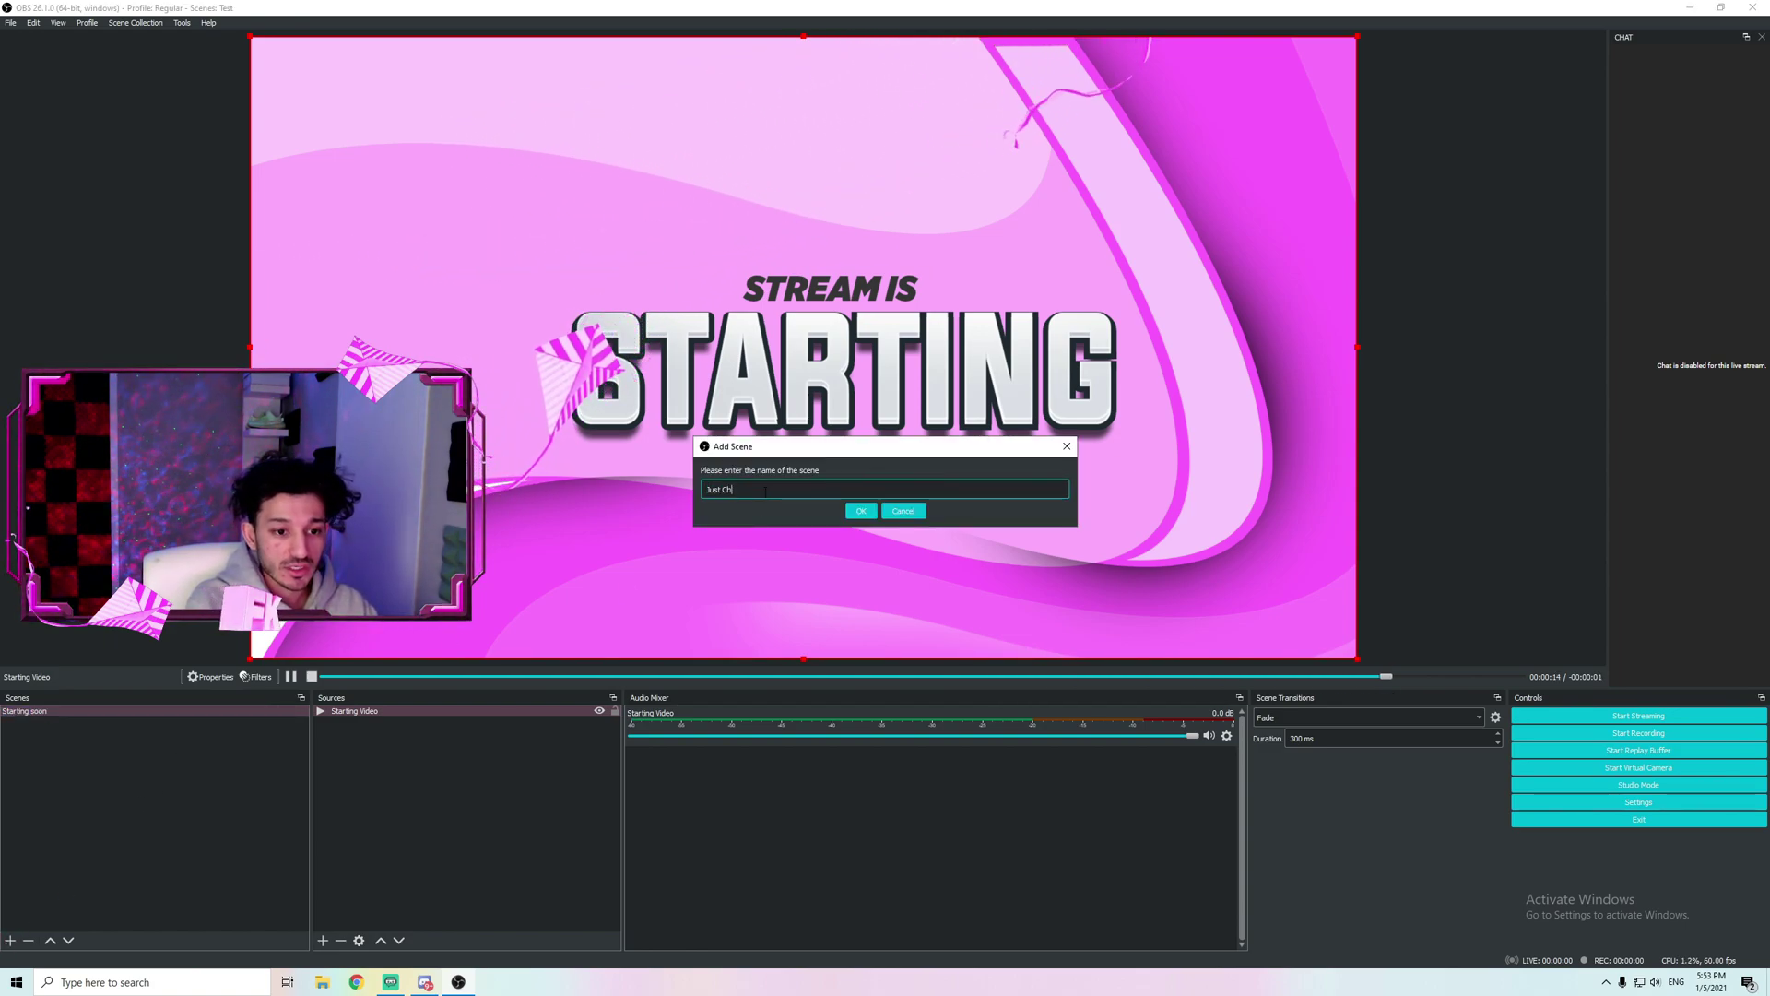
{"action": "type", "text": "atting"}
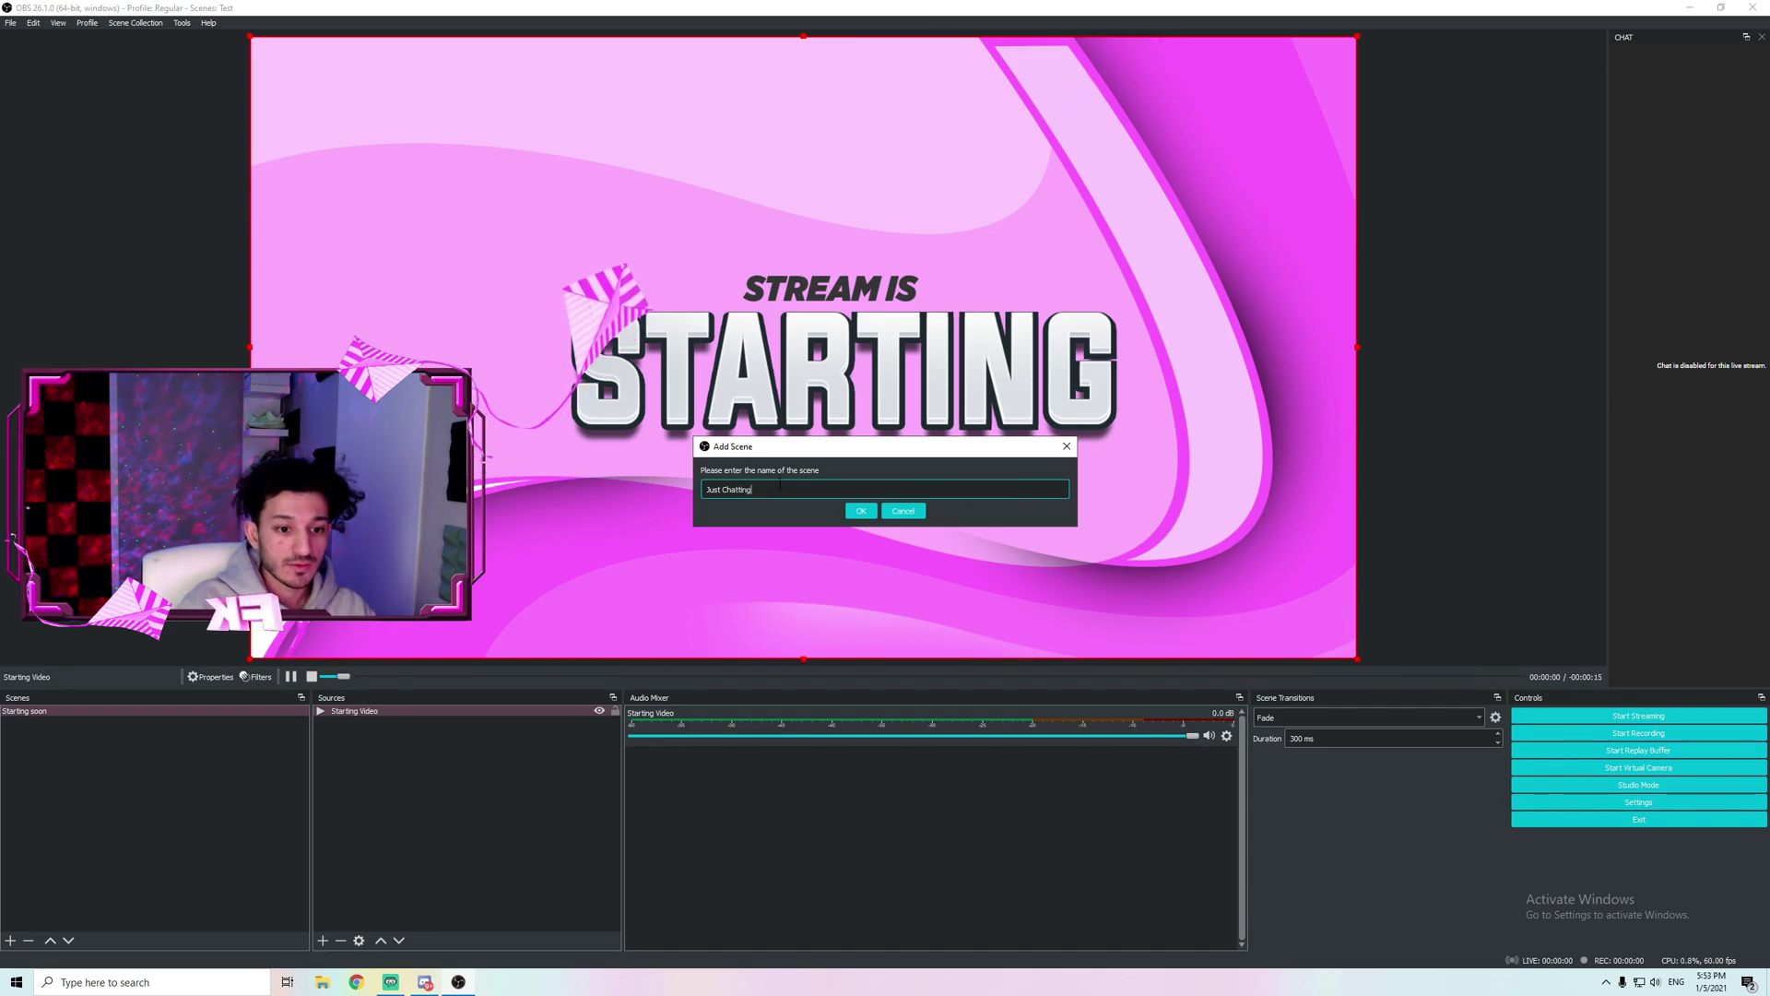
{"action": "left_click", "coordinate": [860, 511]}
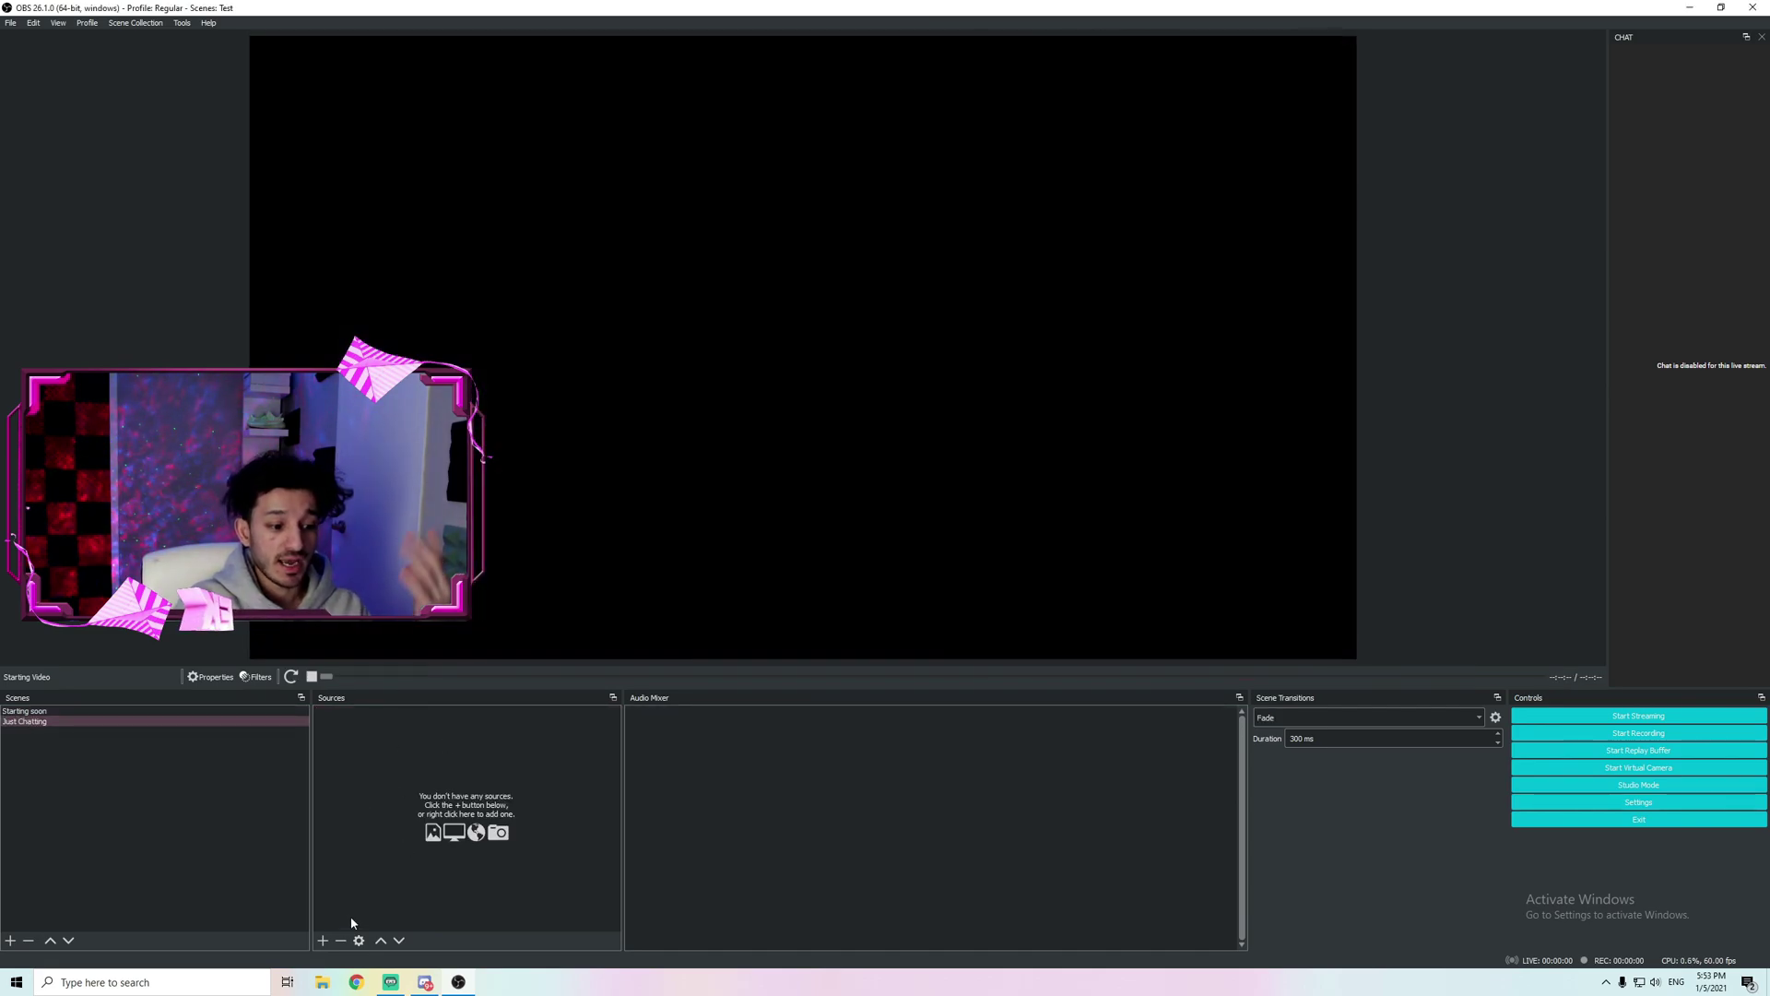
Step: Add a new Video Capture Device source named "Webcam" to the Just Chatting scene
{"action": "left_click", "coordinate": [322, 940]}
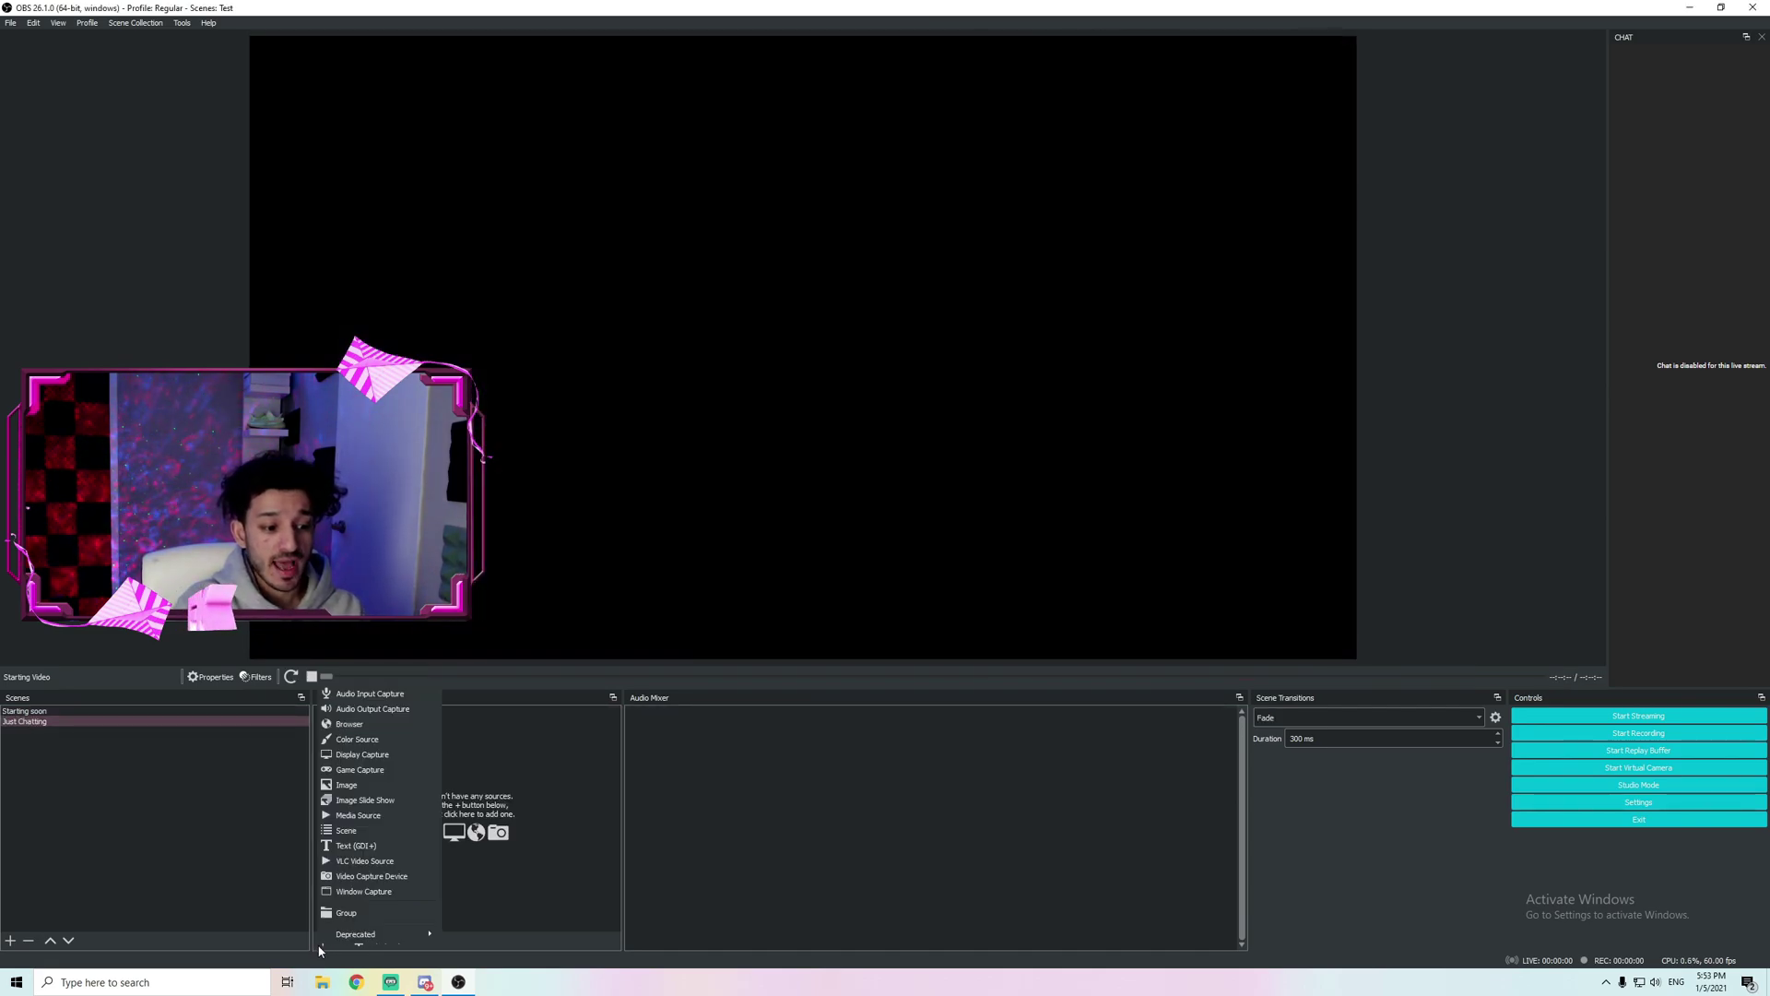
{"action": "left_click", "coordinate": [411, 881]}
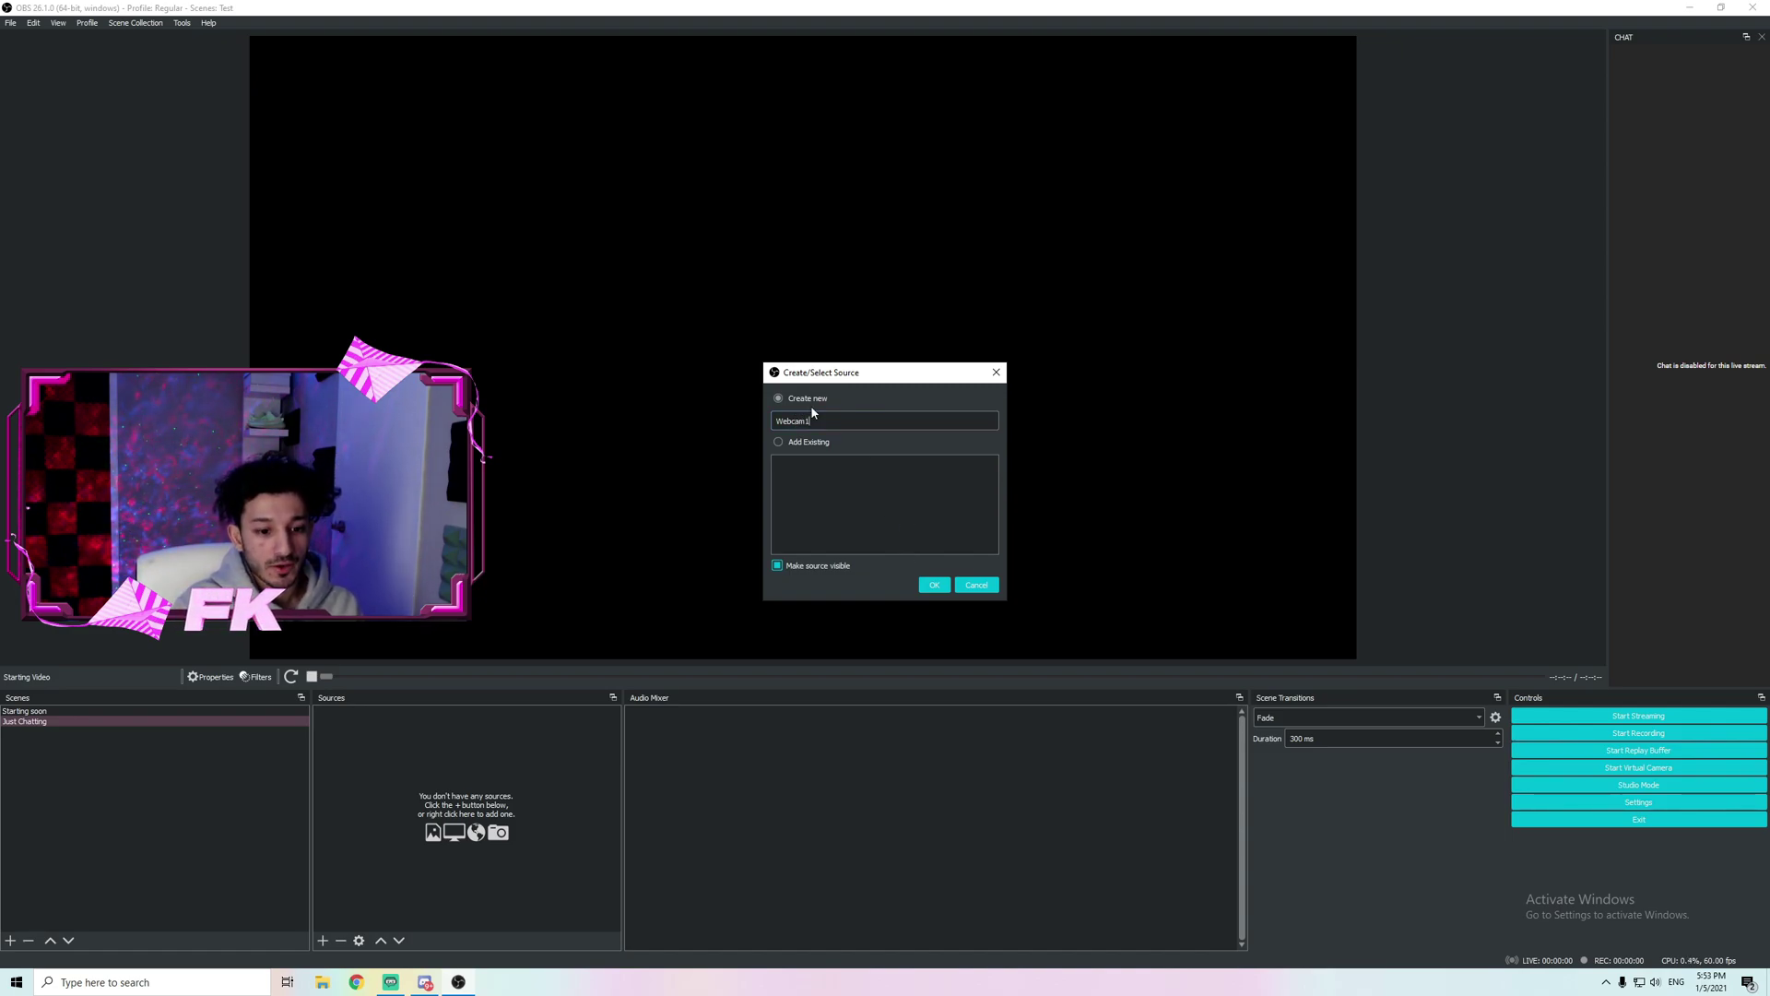
{"action": "left_click", "coordinate": [935, 587]}
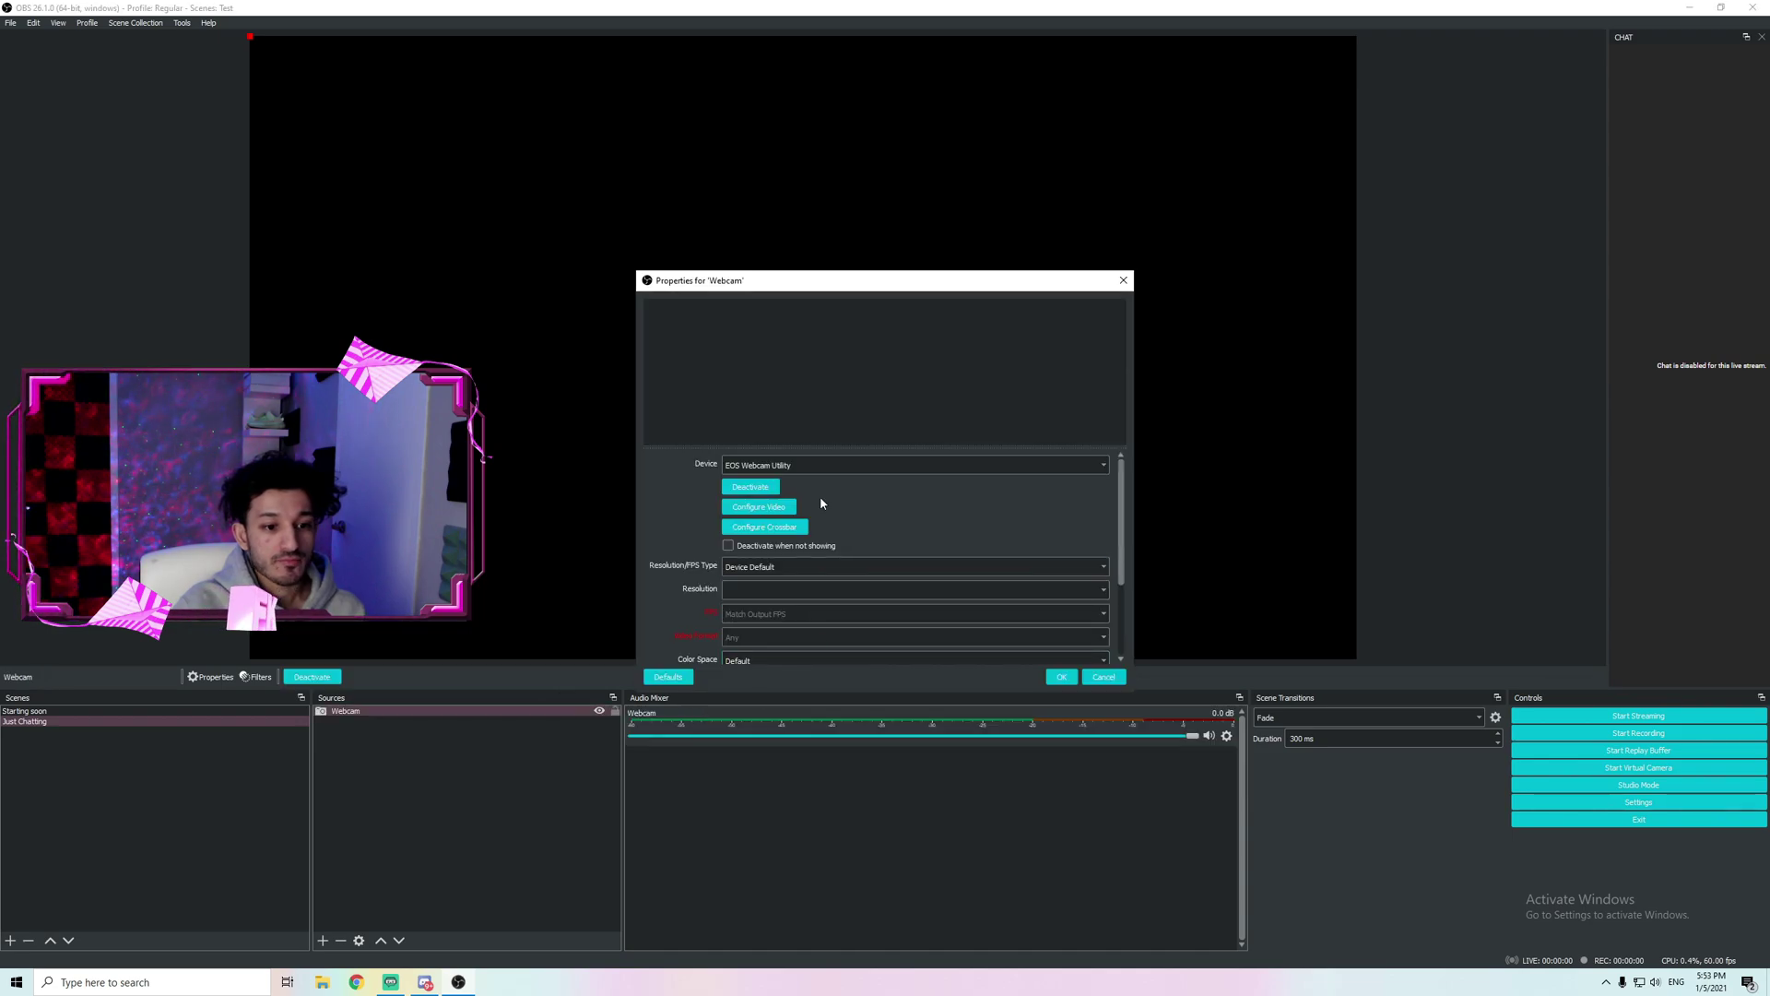
Step: Use EOS Webcam Utility as the Webcam device with the default color settings, and fit the source to the full canvas
{"action": "left_click", "coordinate": [785, 465]}
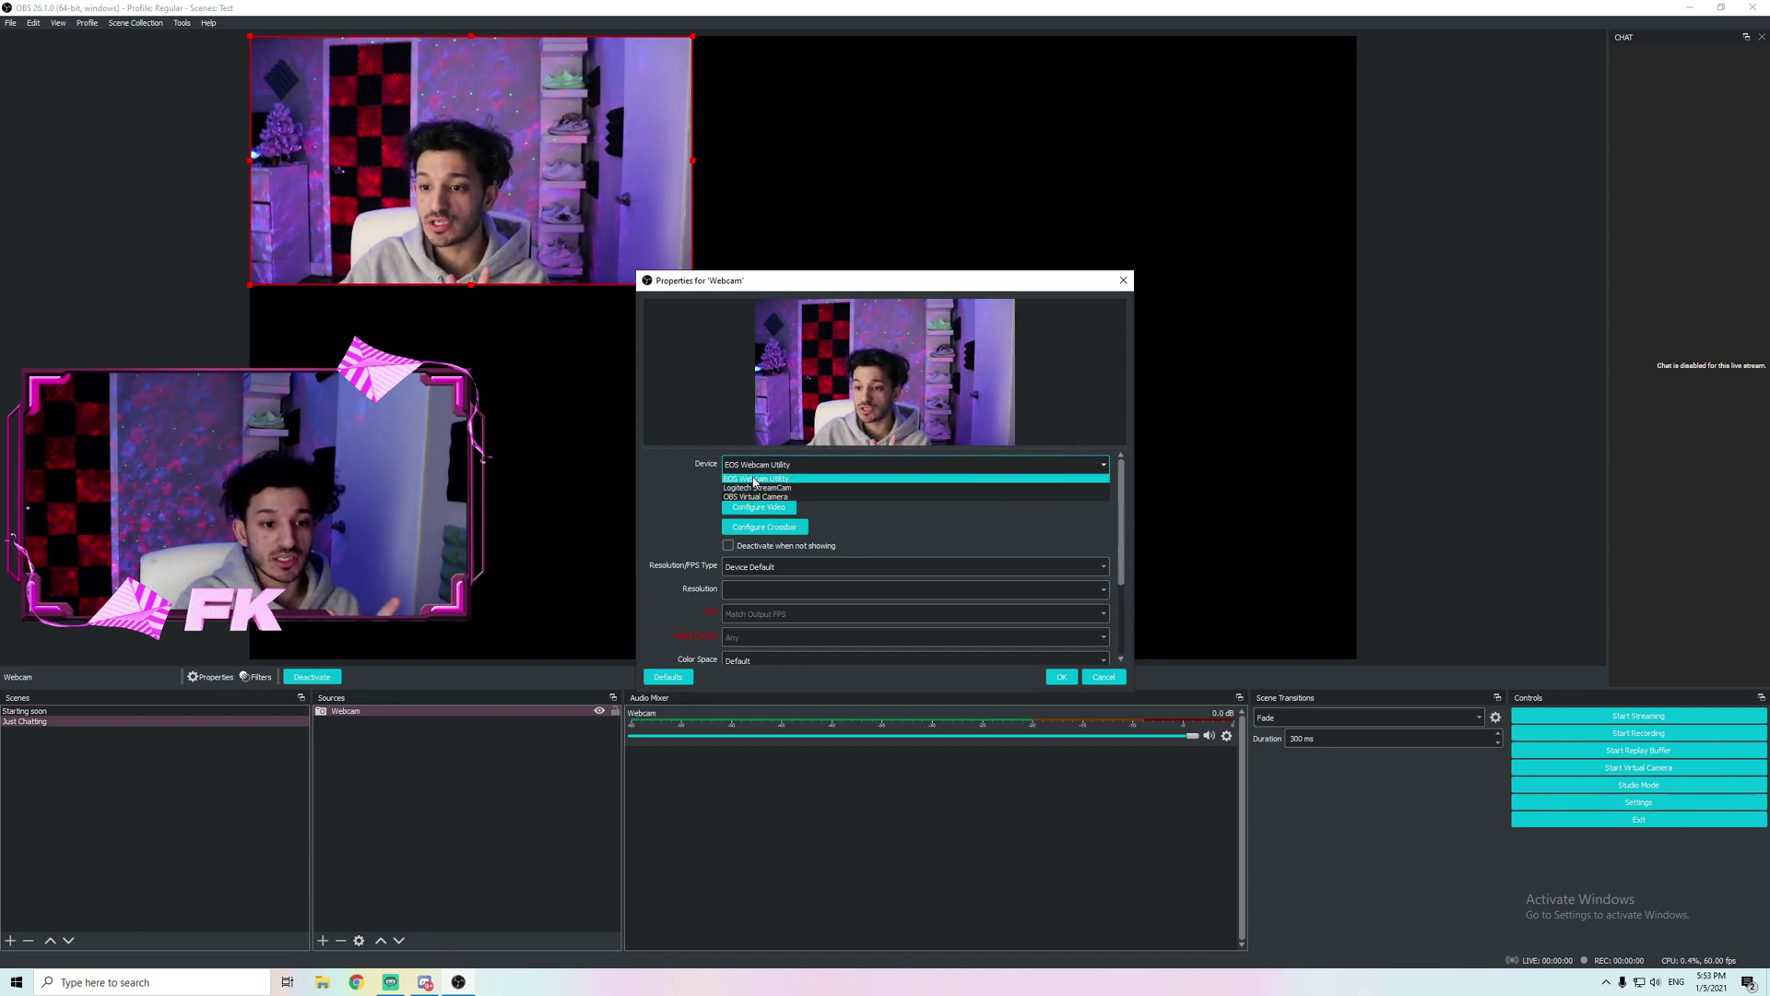
{"action": "left_click", "coordinate": [753, 478]}
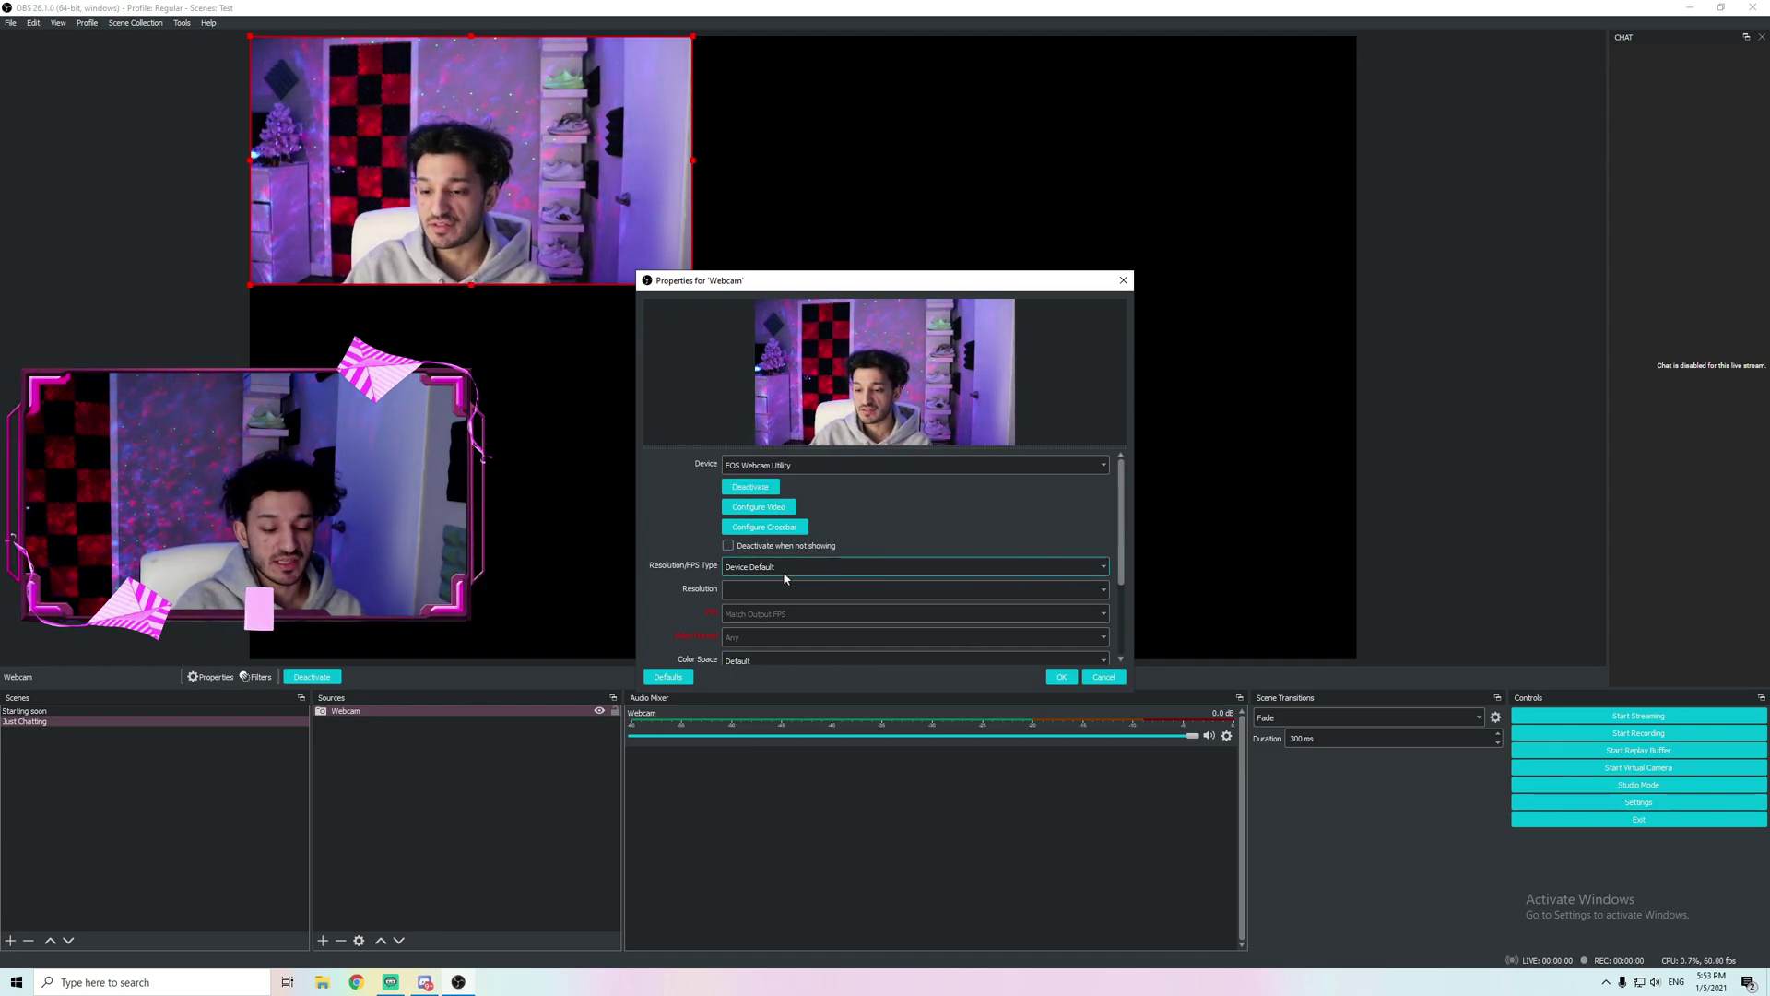
{"action": "scroll", "coordinate": [773, 567], "scroll_direction": "down", "scroll_amount": 3}
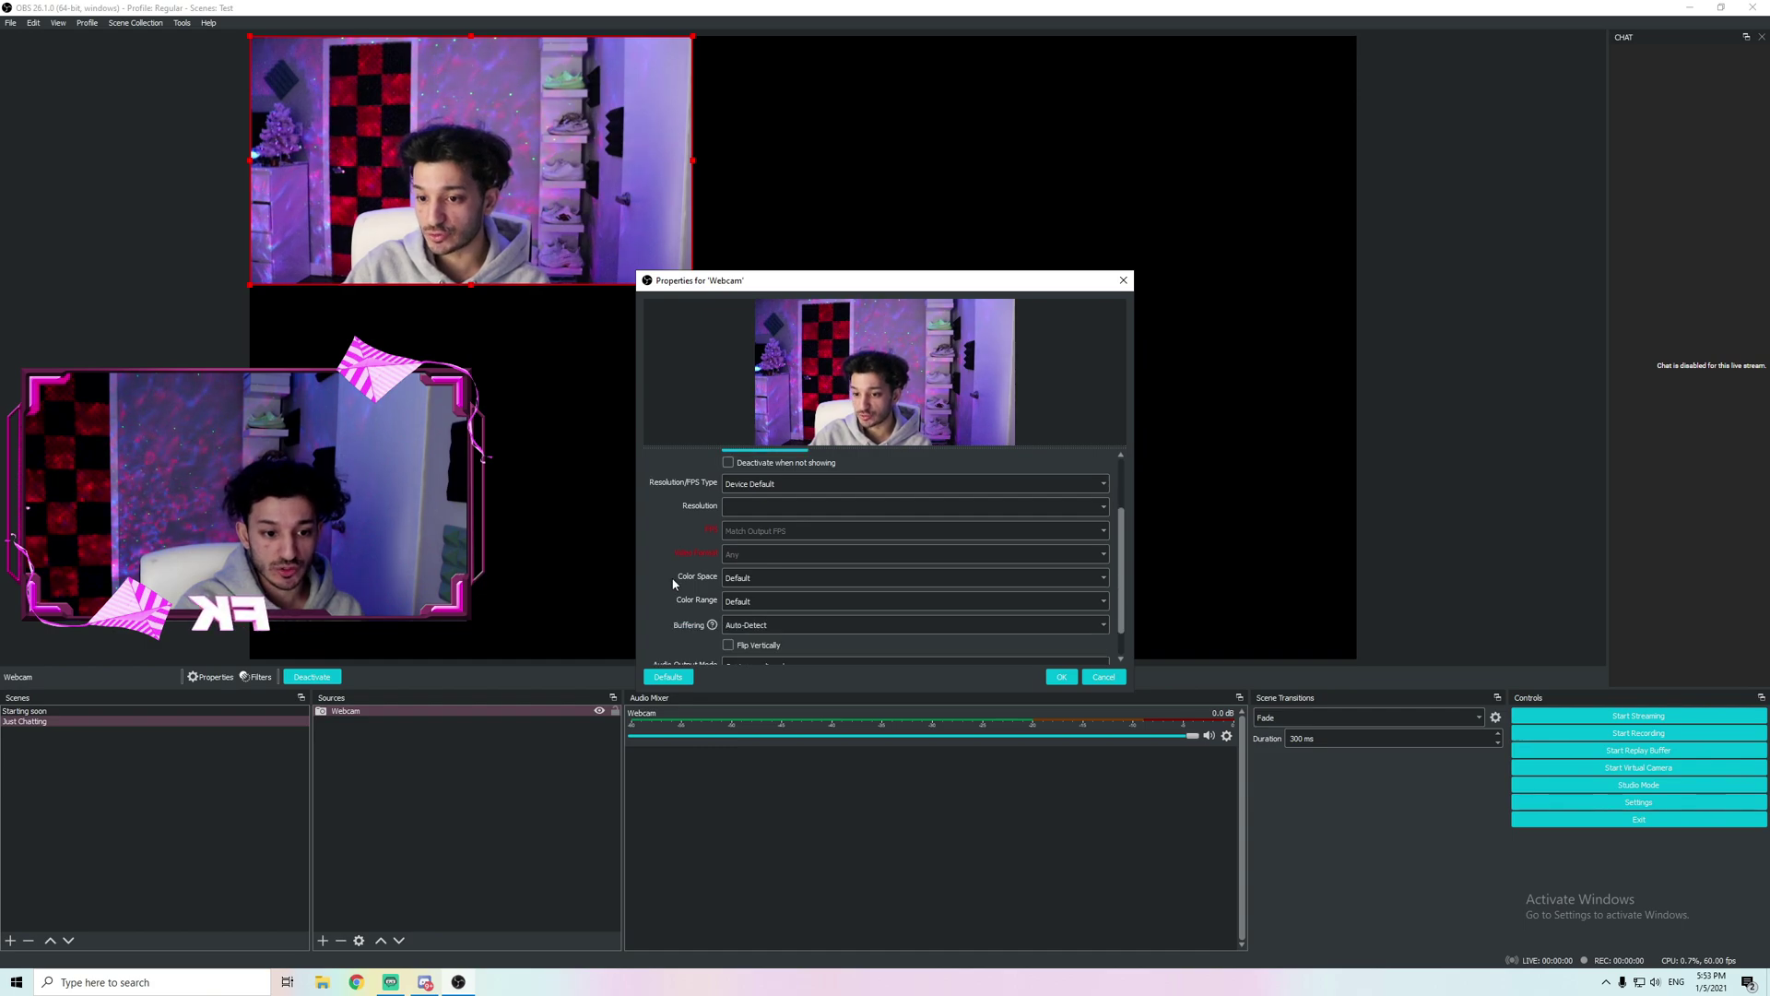
{"action": "left_click", "coordinate": [766, 572]}
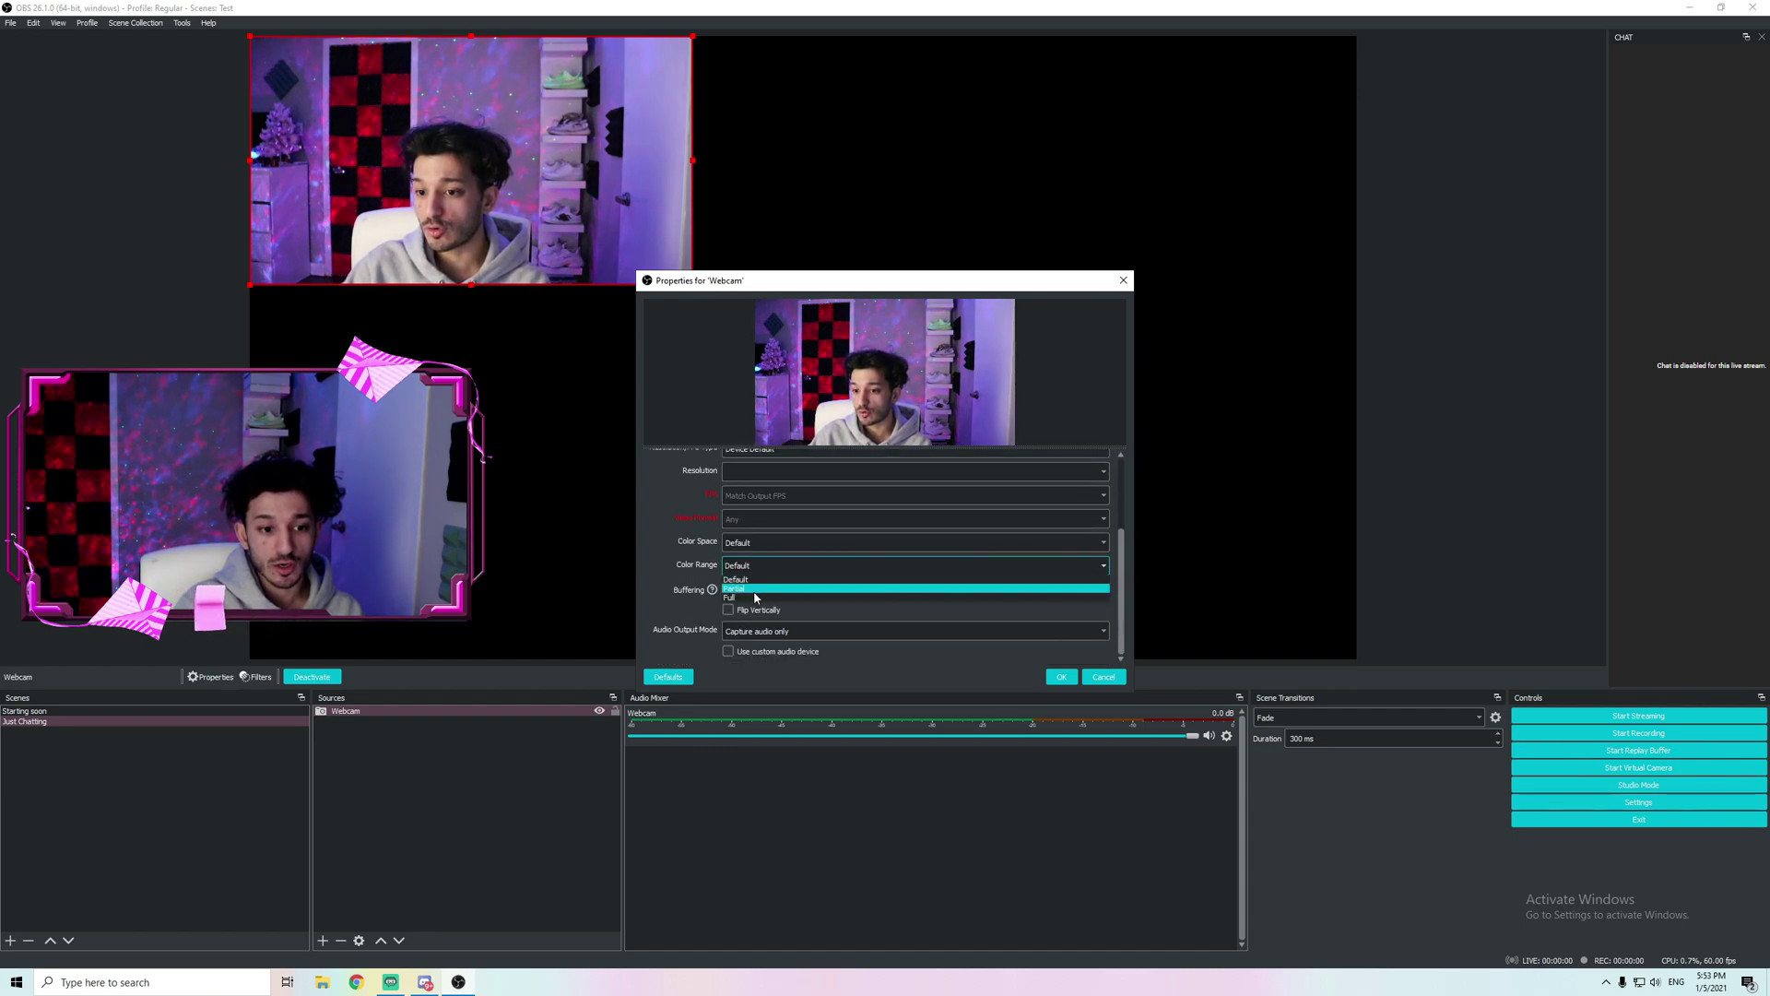
{"action": "left_click", "coordinate": [680, 516]}
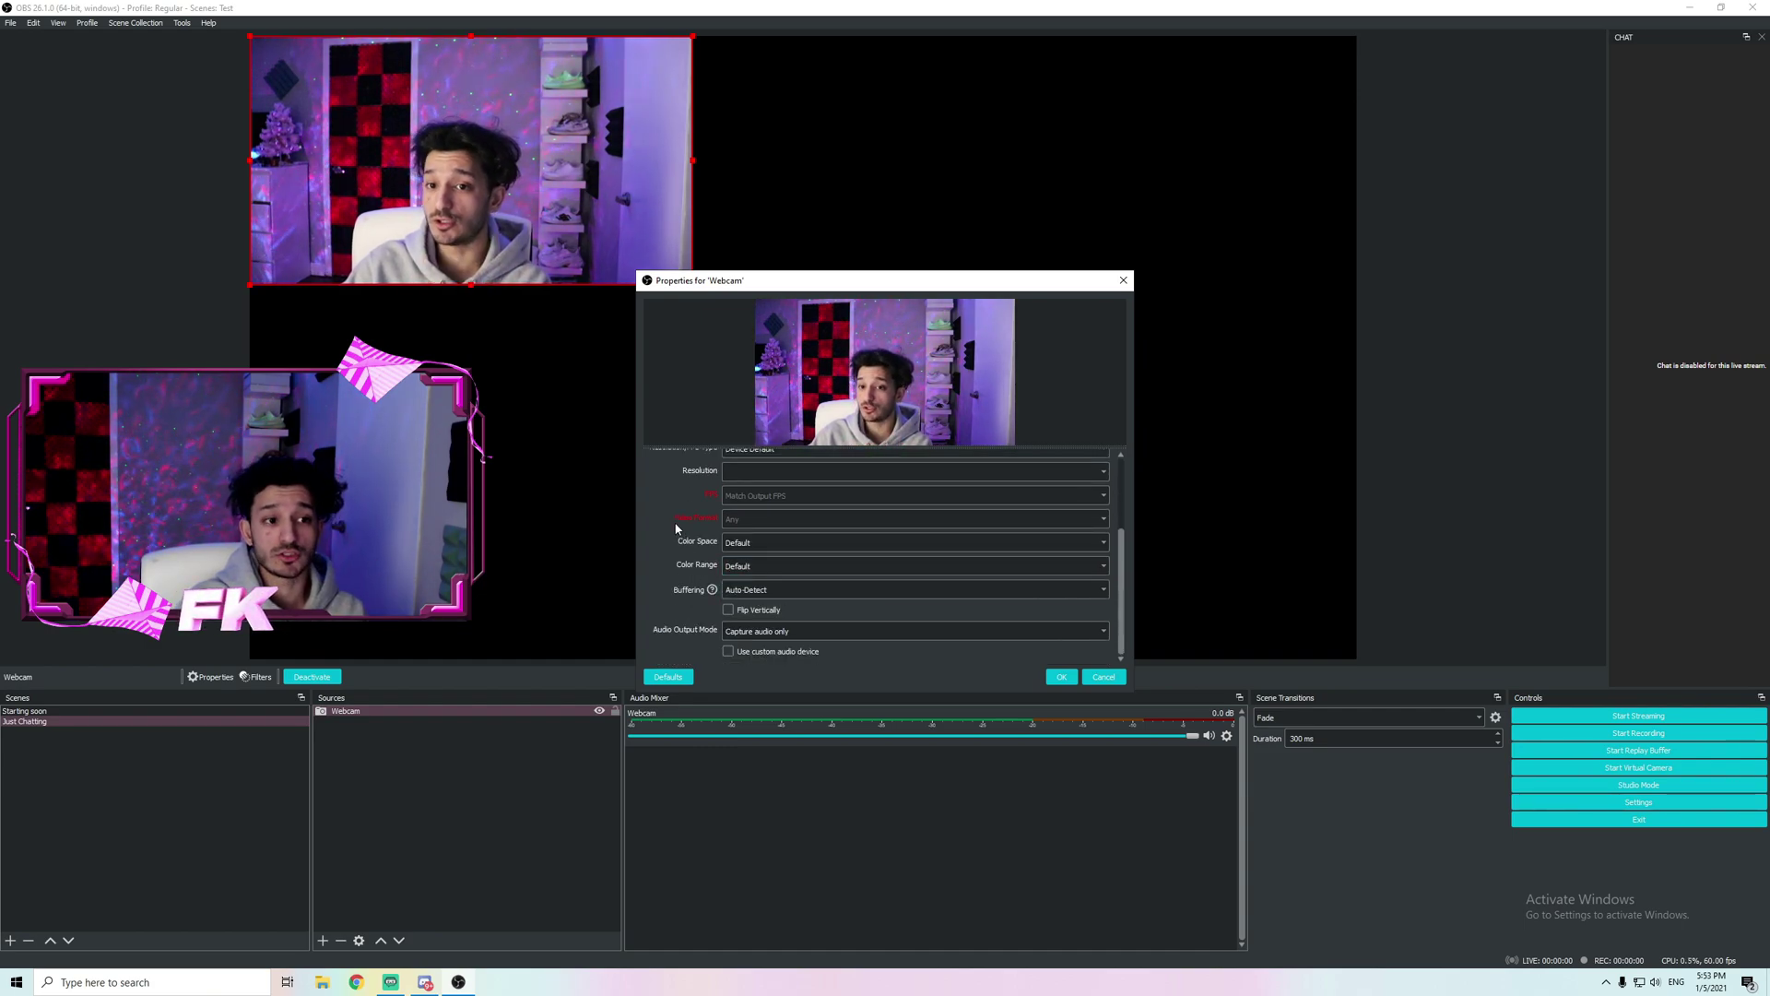
{"action": "left_click", "coordinate": [1061, 676]}
{"action": "key", "text": "ctrl+f"}
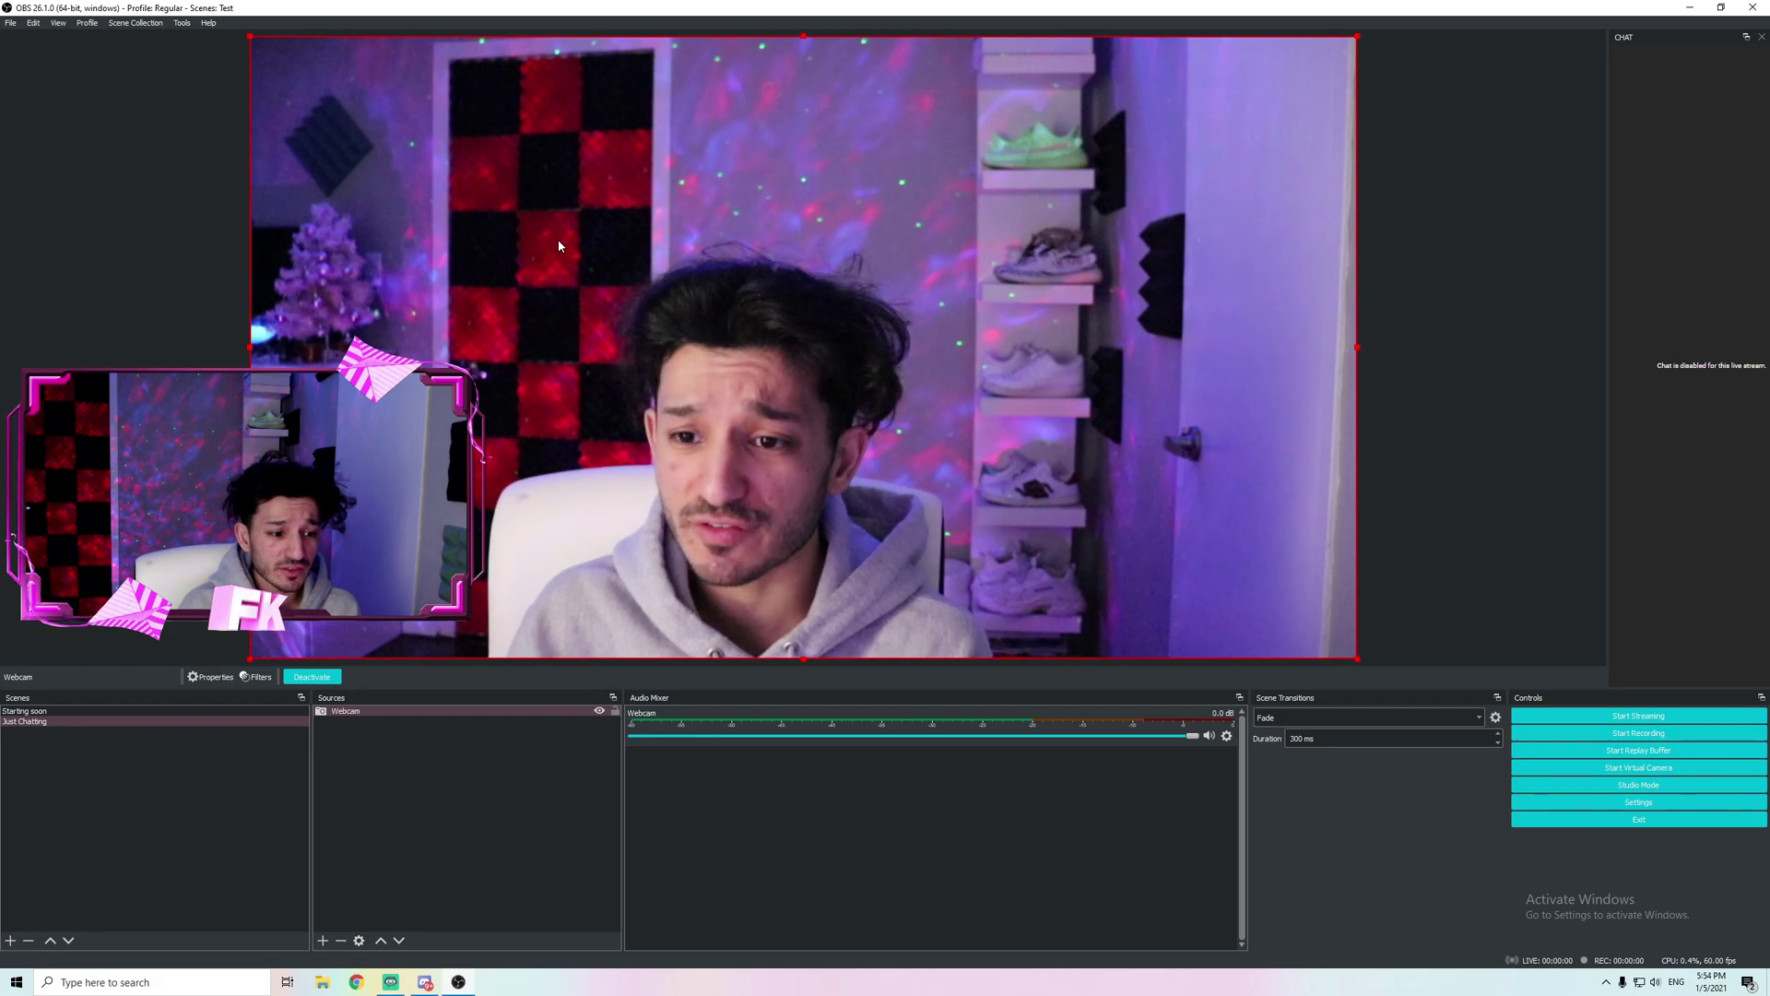
Step: Try the webcam at about half the canvas width away from the corner, and fit it back to the full canvas
{"action": "left_click_drag", "start_coordinate": [1357, 658], "coordinate": [830, 376]}
{"action": "left_click_drag", "start_coordinate": [625, 267], "coordinate": [663, 403]}
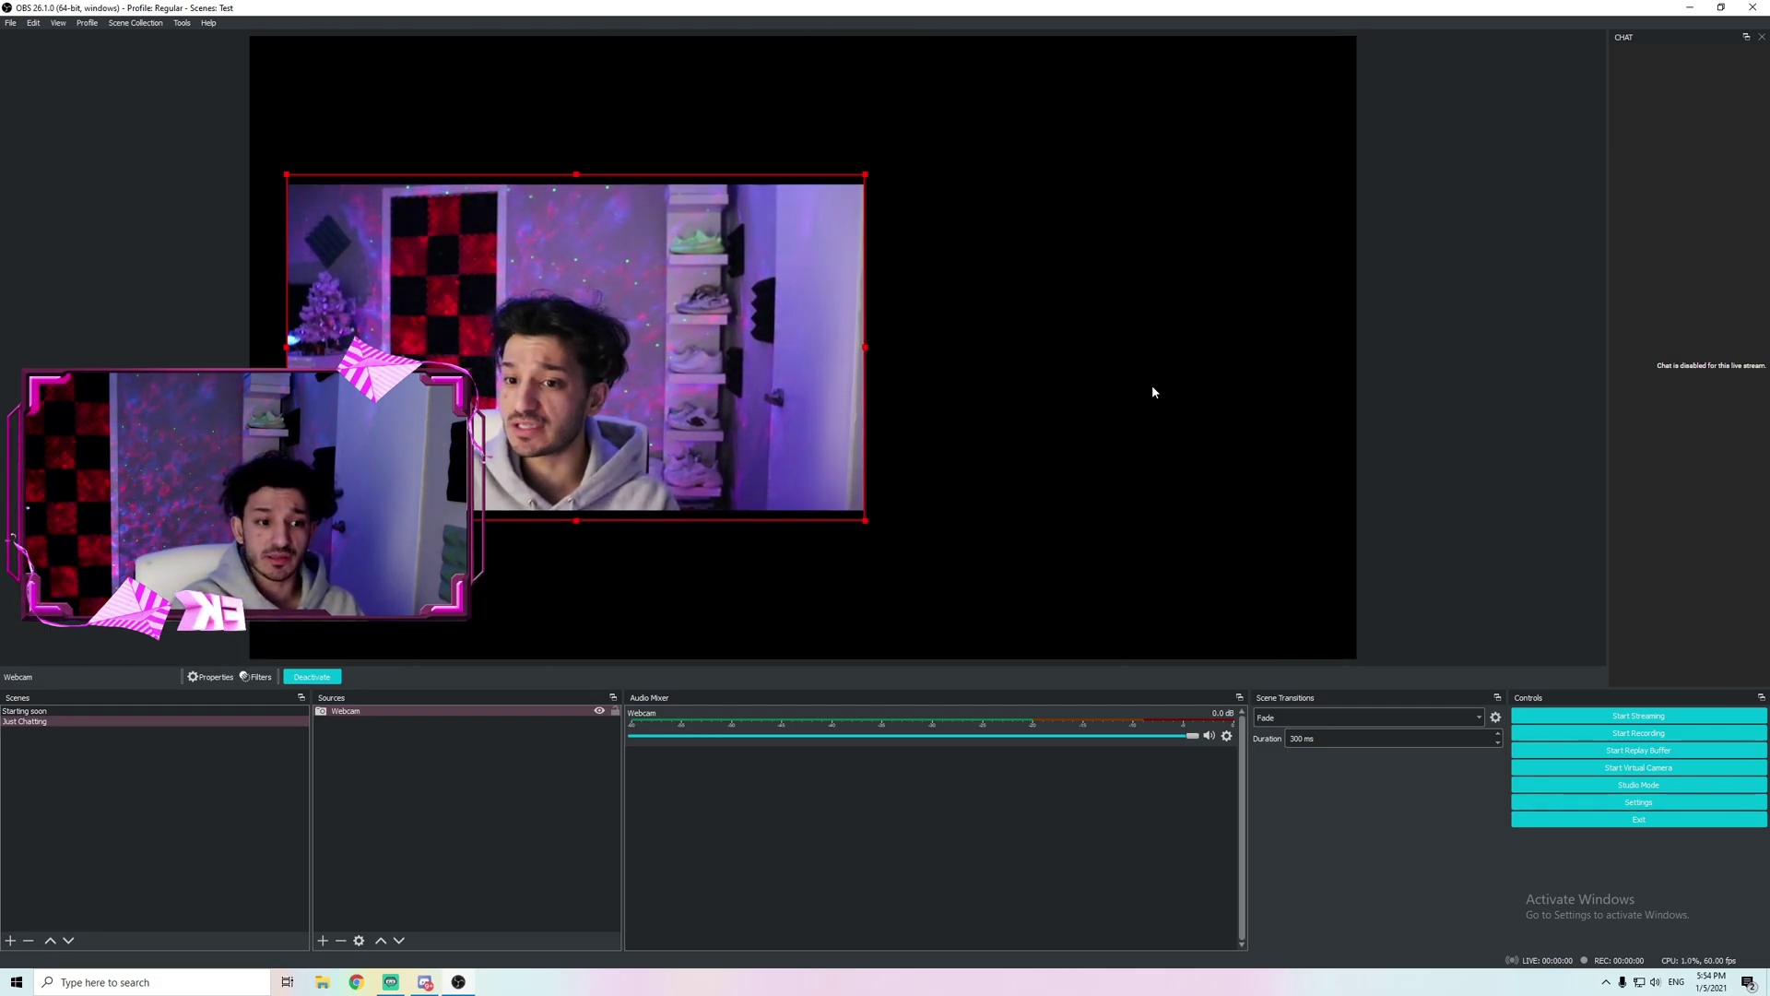
{"action": "left_click", "coordinate": [322, 940]}
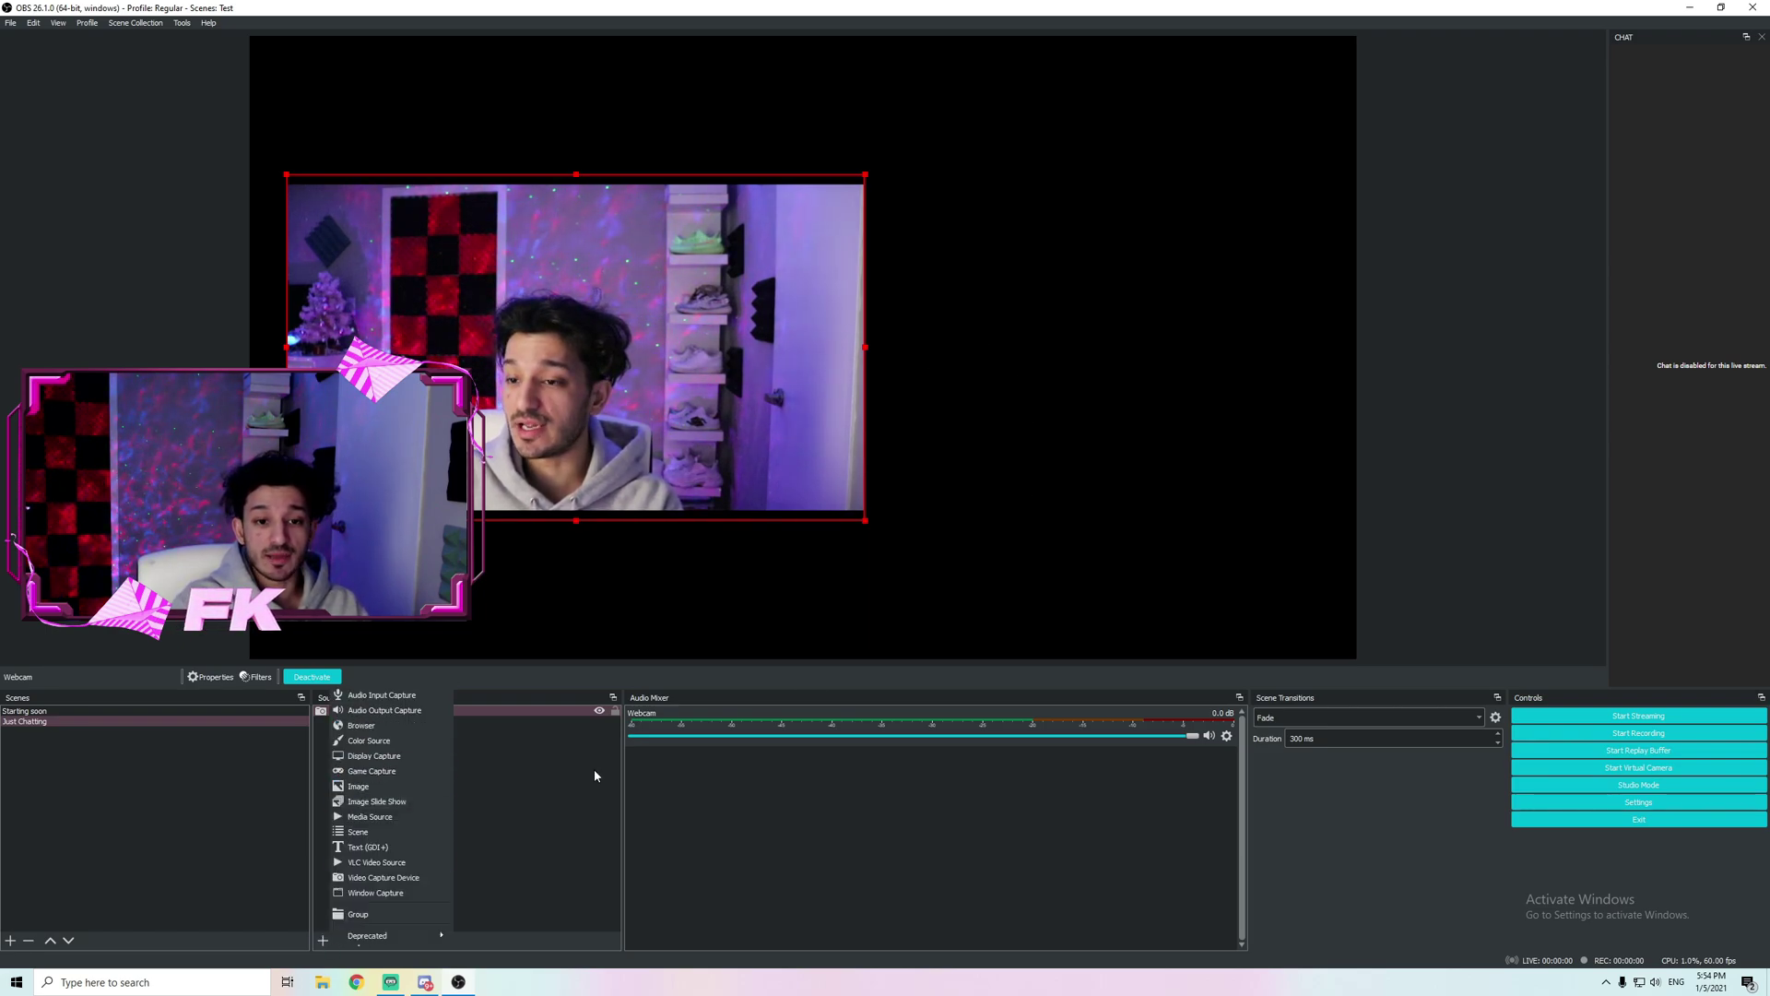
{"action": "left_click", "coordinate": [1119, 312]}
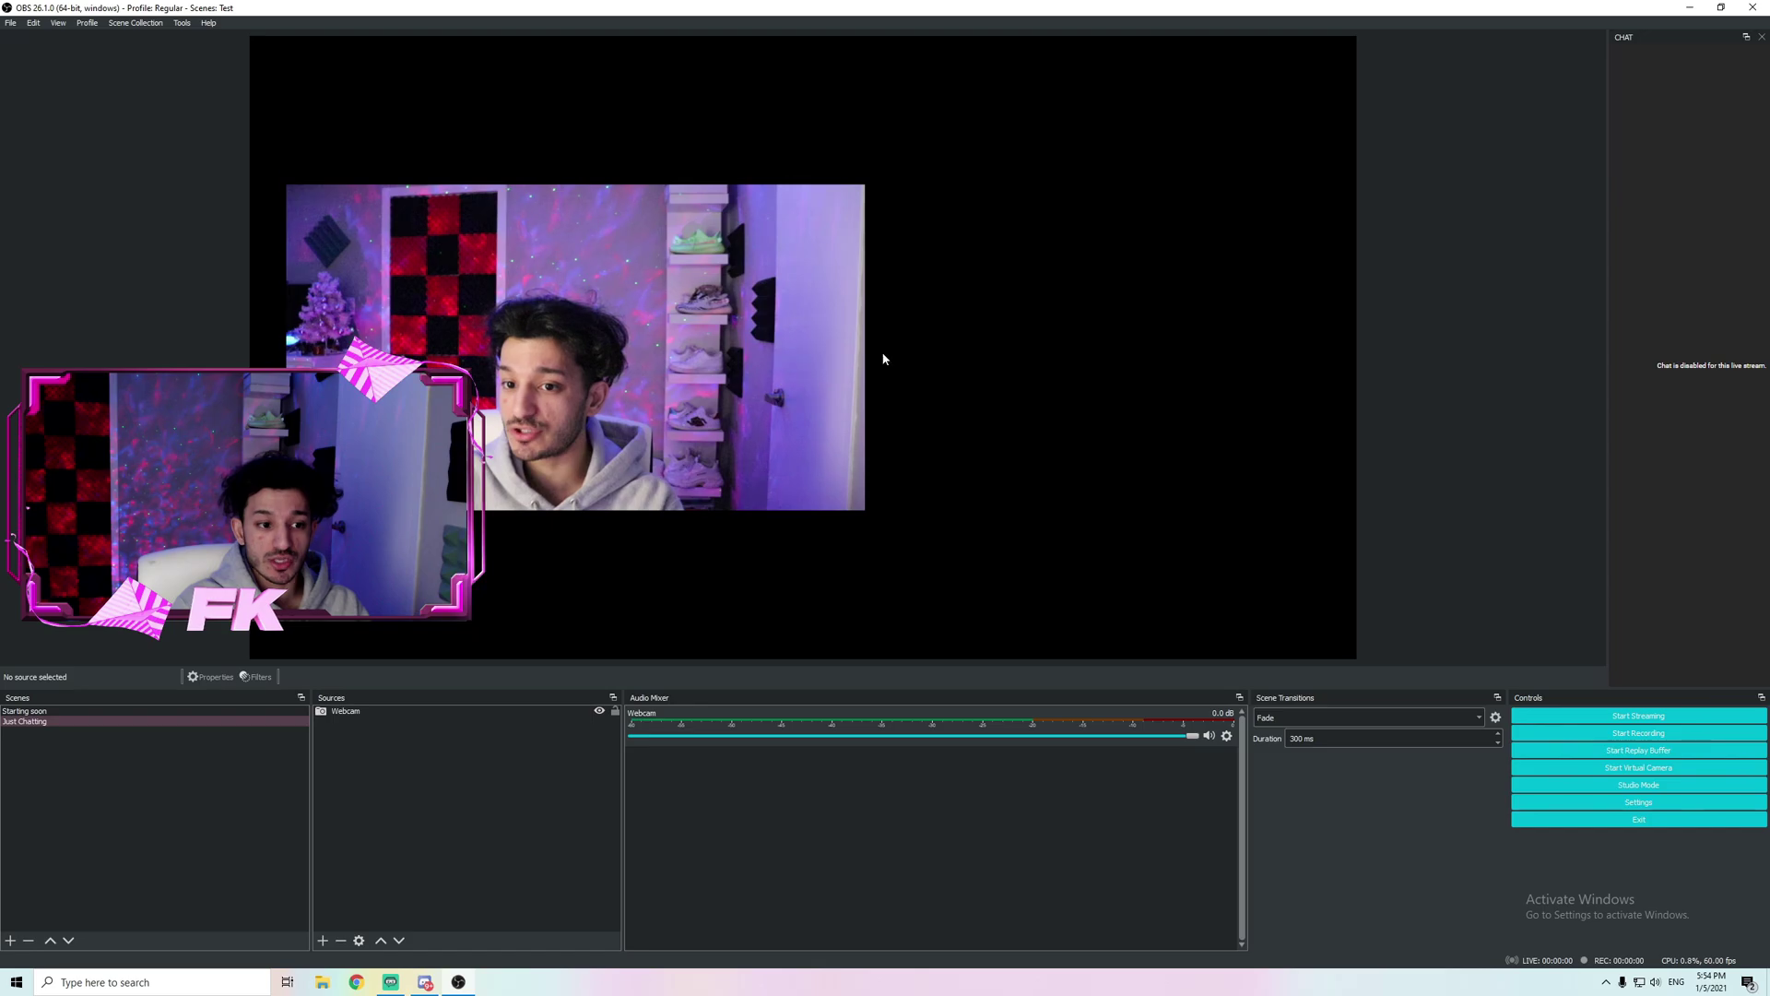
{"action": "left_click", "coordinate": [499, 722]}
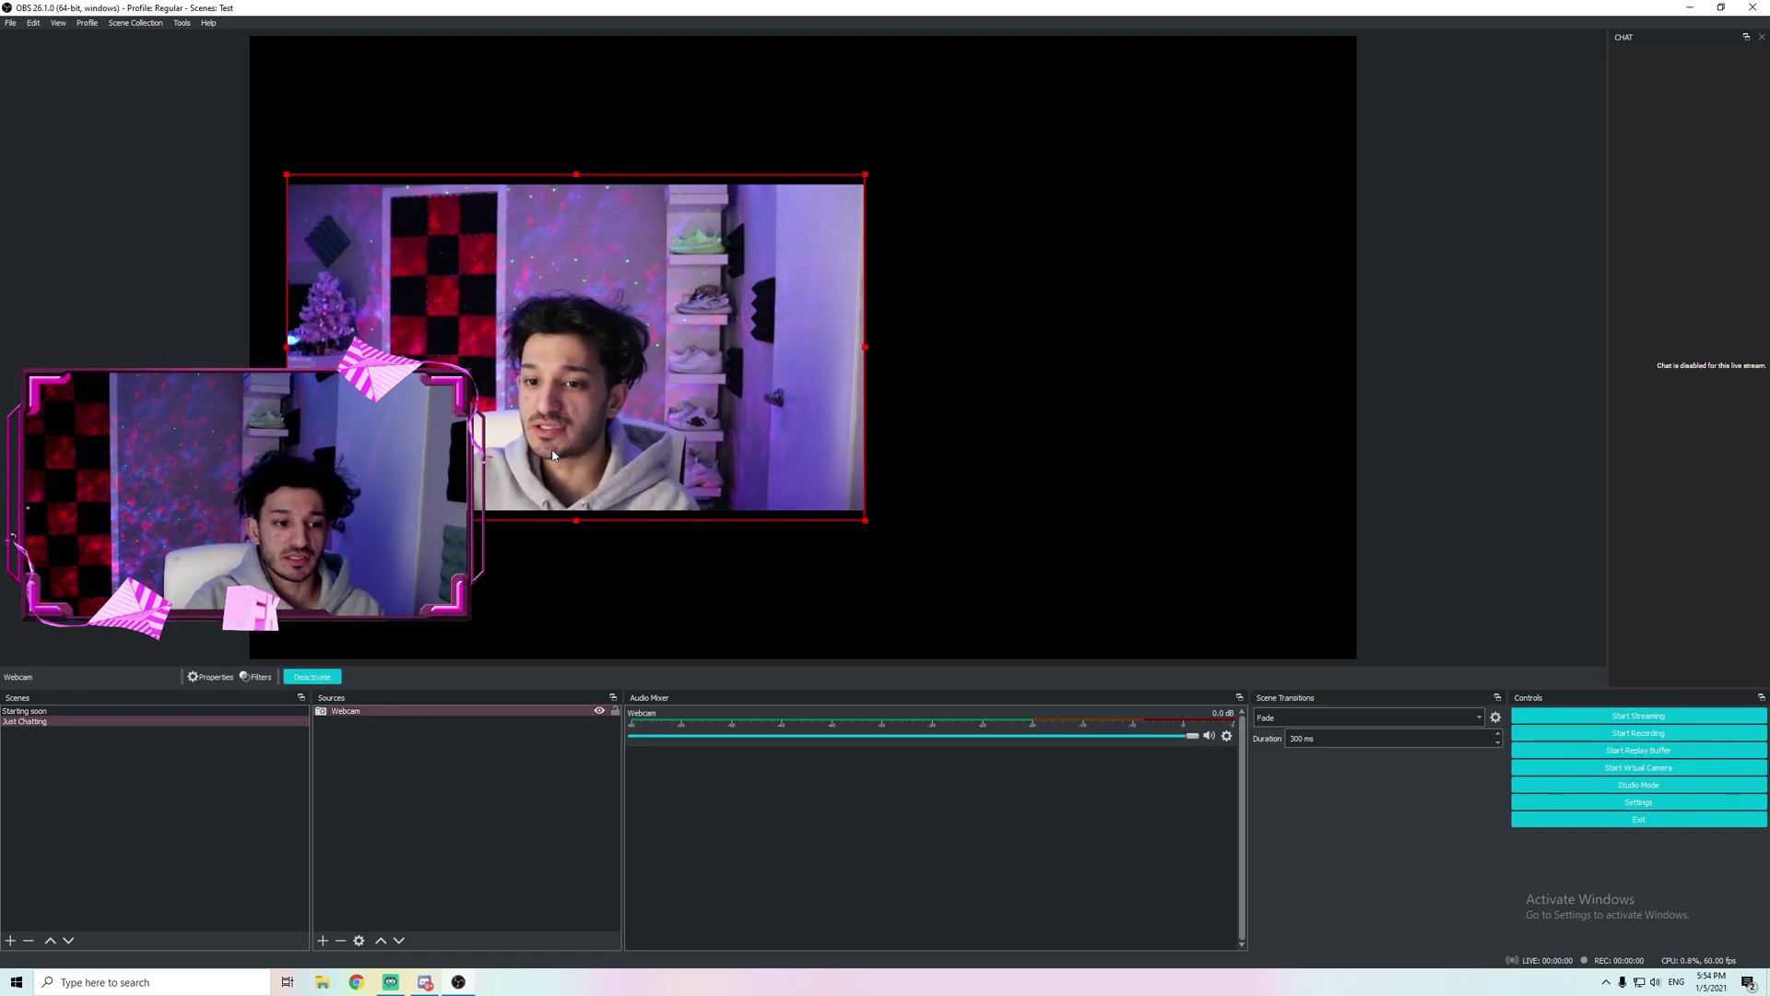
{"action": "key", "text": "ctrl+f"}
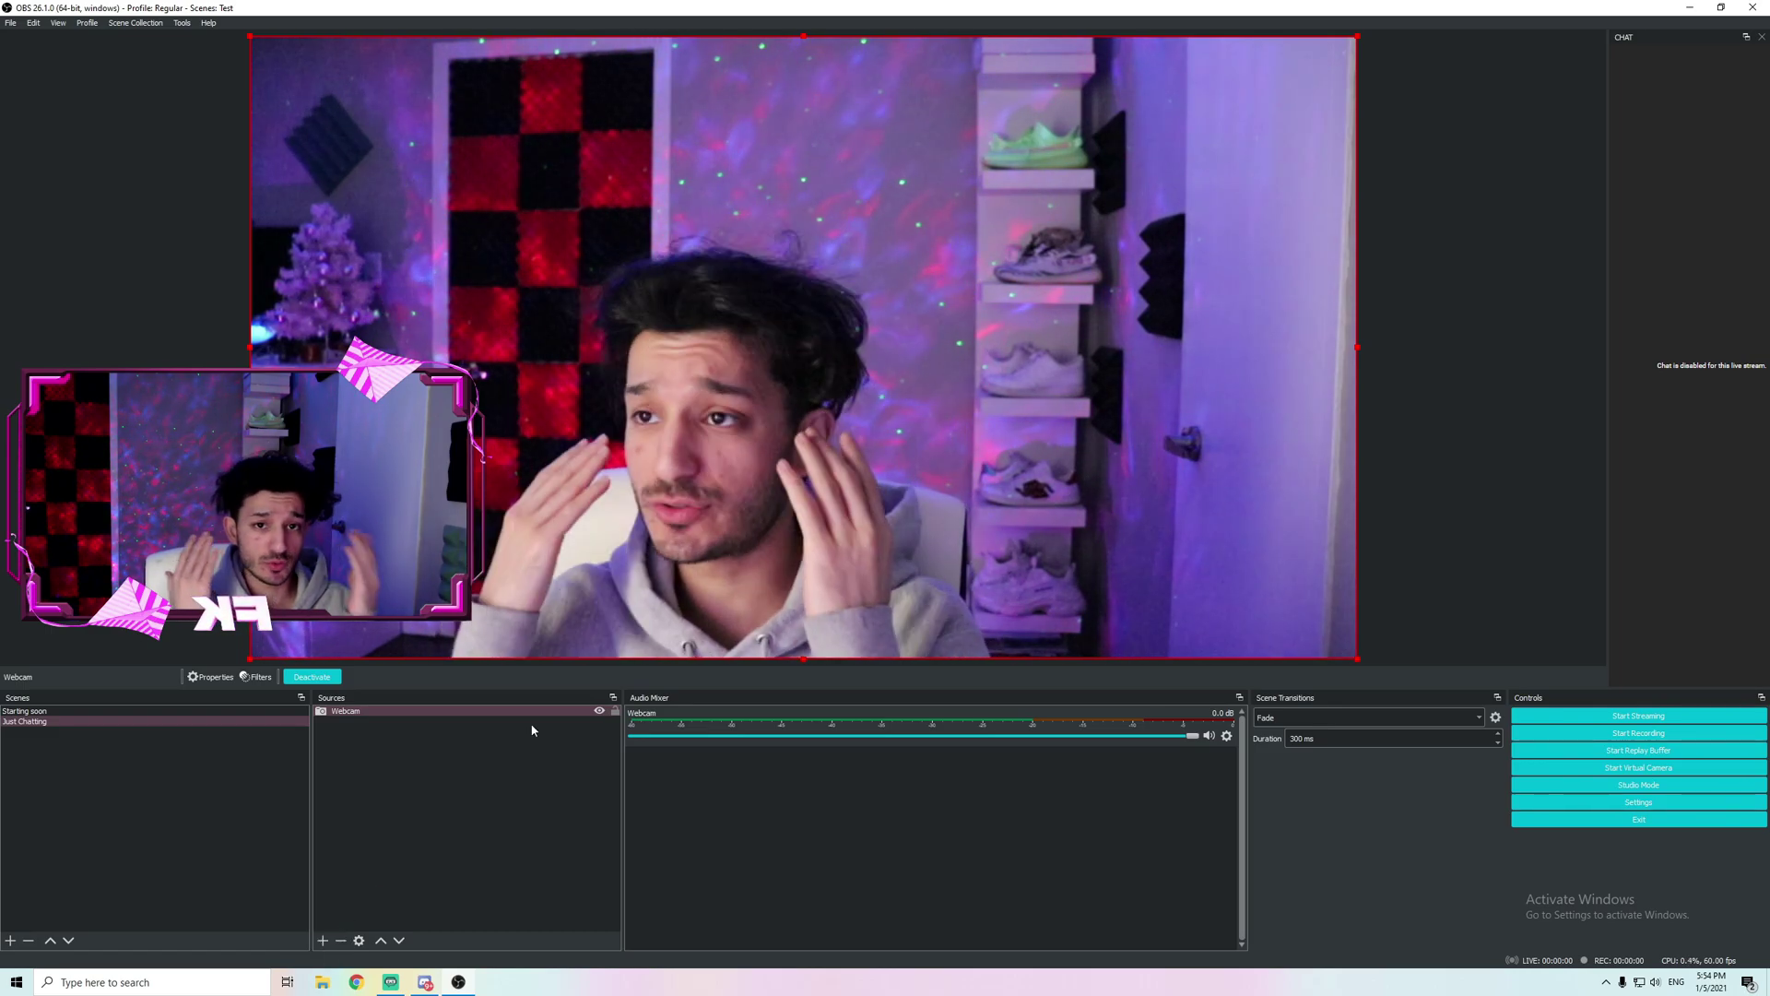
Step: Add a new Media Source named "Background Music" to the Just Chatting scene
{"action": "left_click", "coordinate": [323, 940]}
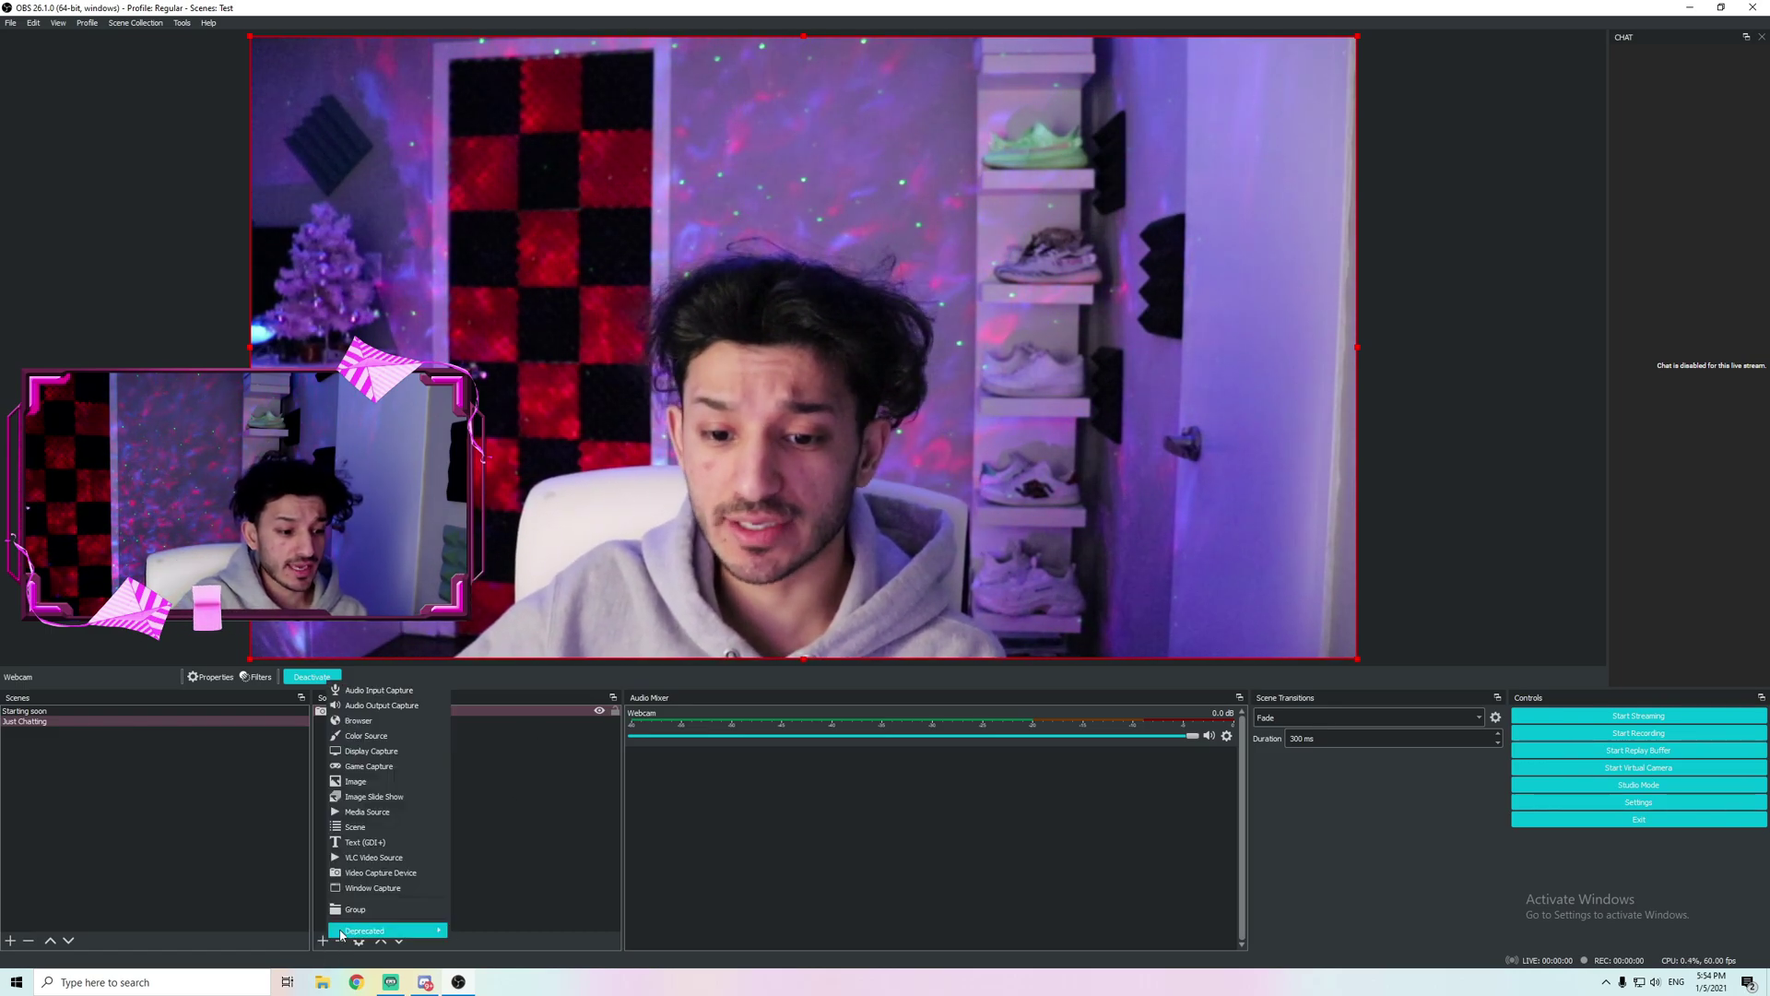
{"action": "left_click", "coordinate": [367, 811]}
{"action": "type", "text": "Bac"}
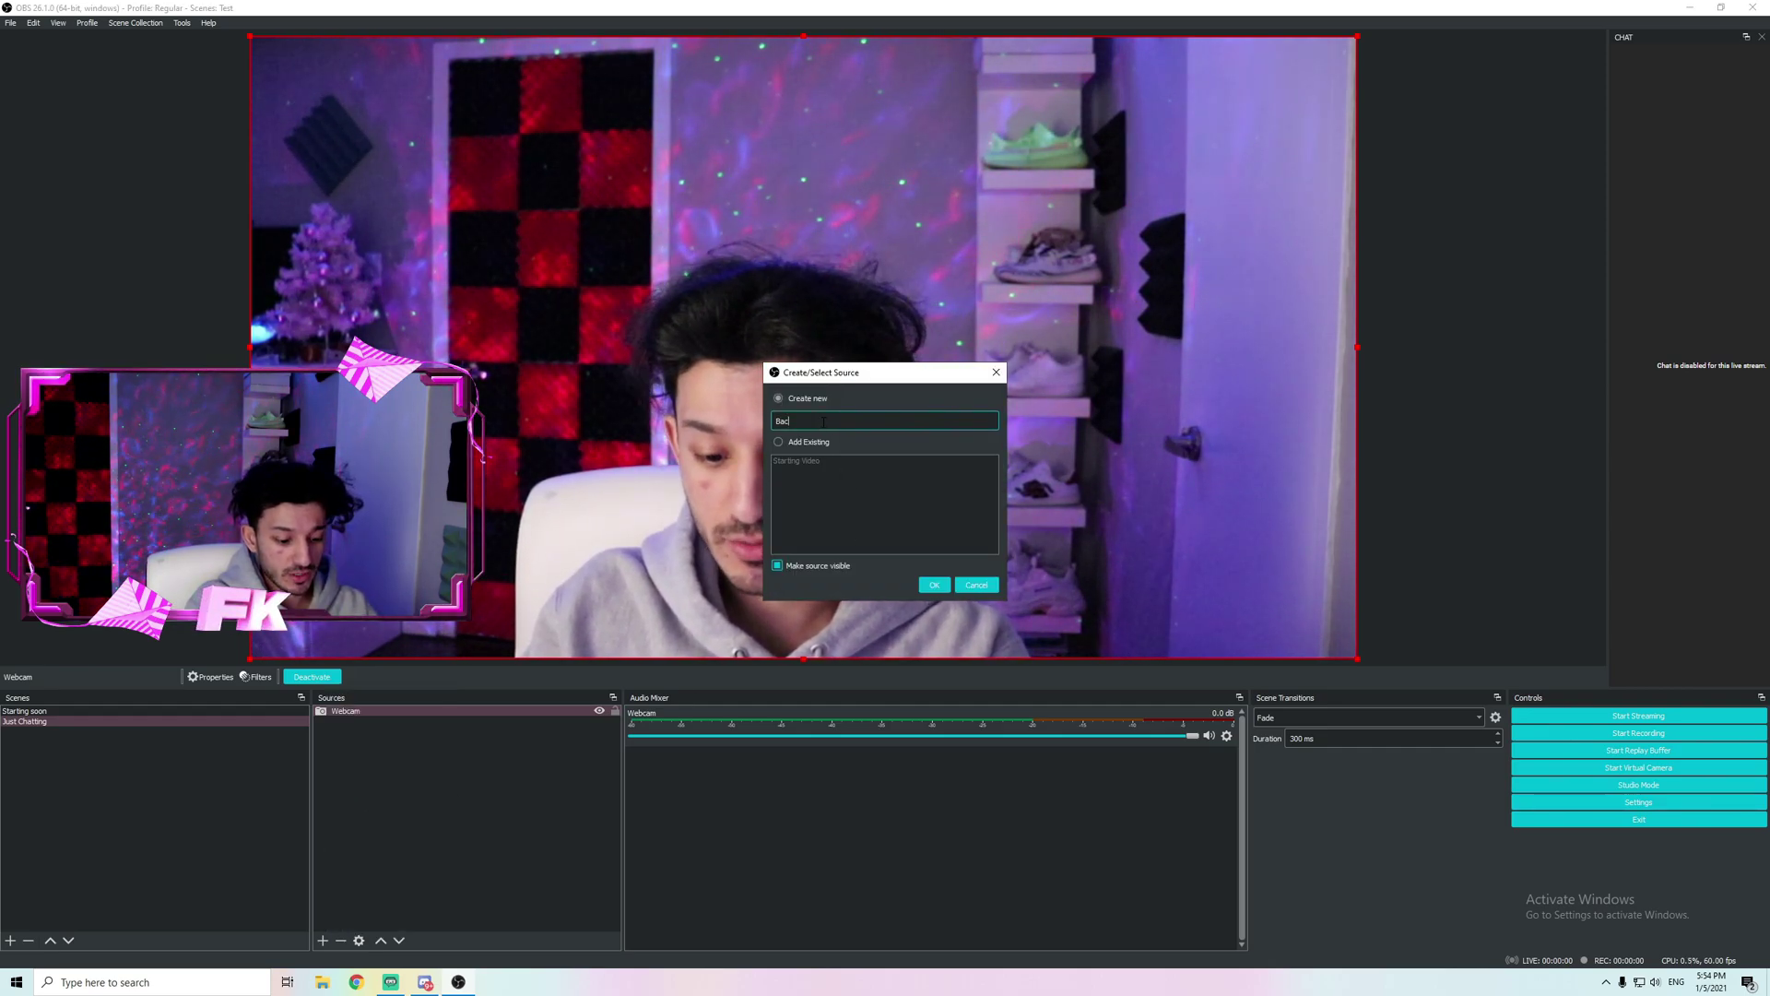
{"action": "type", "text": "kground Music"}
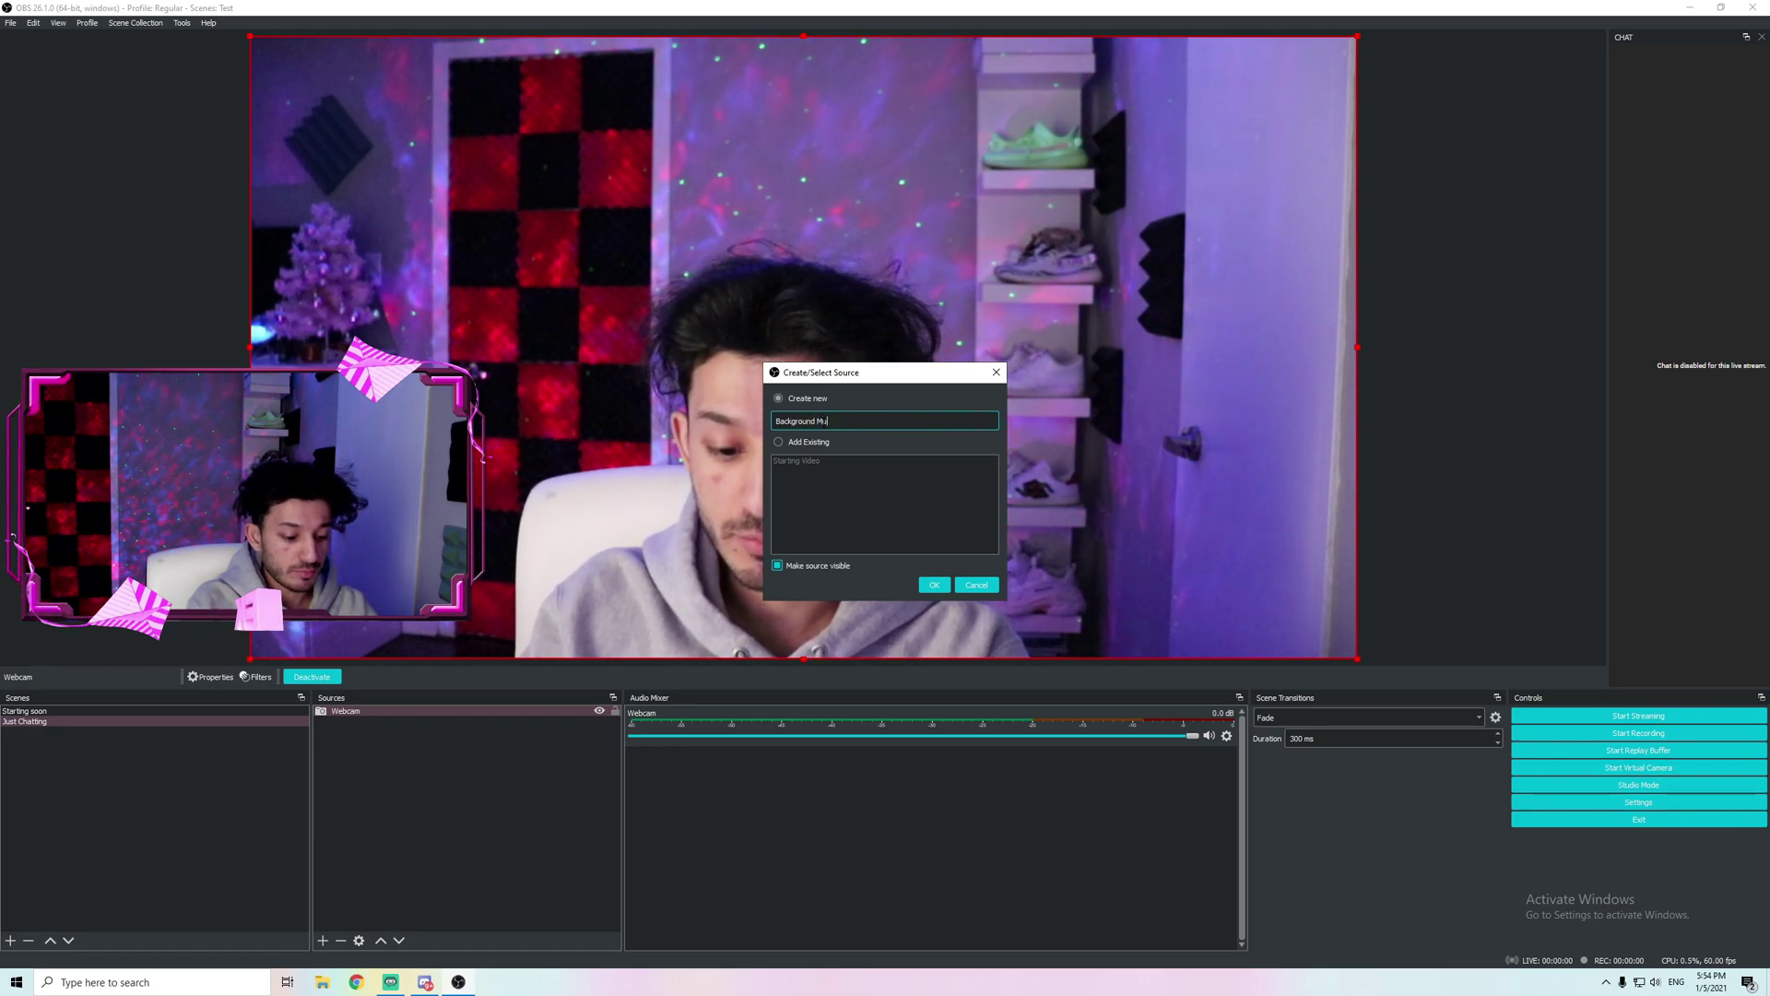
{"action": "left_click", "coordinate": [932, 584]}
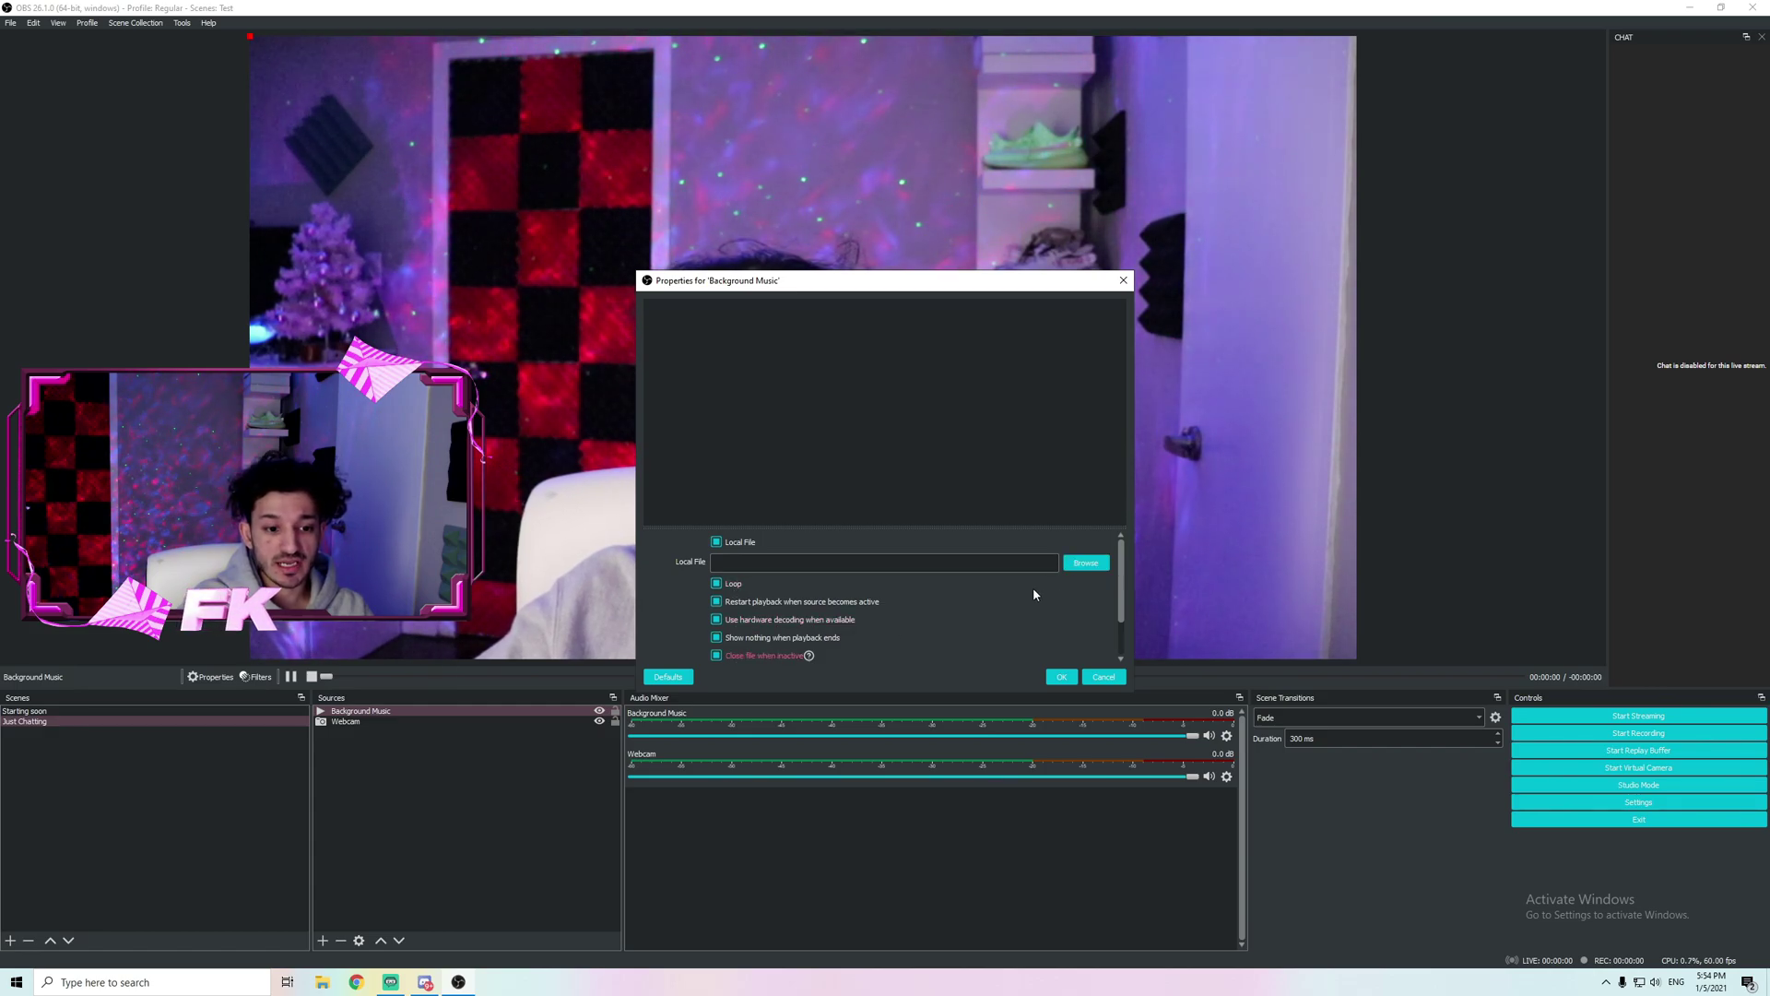
Step: Use Cartoon Boink Sound Effect.mp3 from the Downloads folder as the local file of the Background Music source
{"action": "left_click", "coordinate": [1085, 562]}
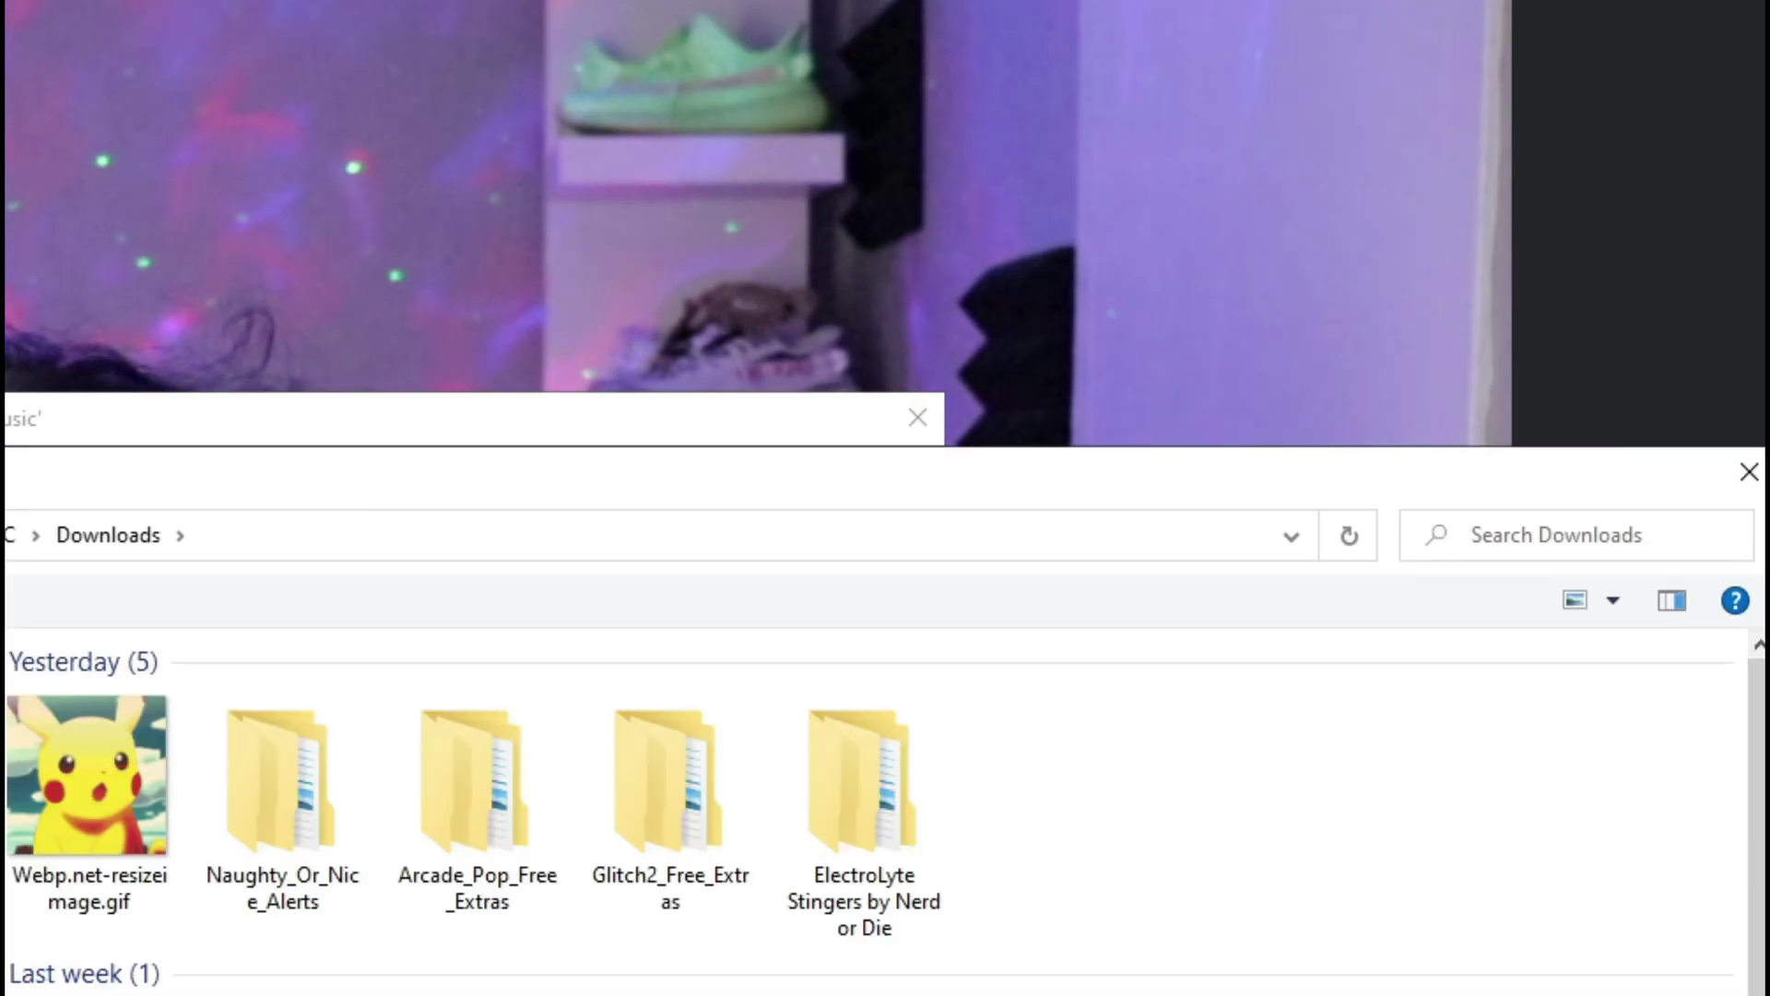
{"action": "scroll", "coordinate": [1111, 424], "scroll_direction": "down", "scroll_amount": 5}
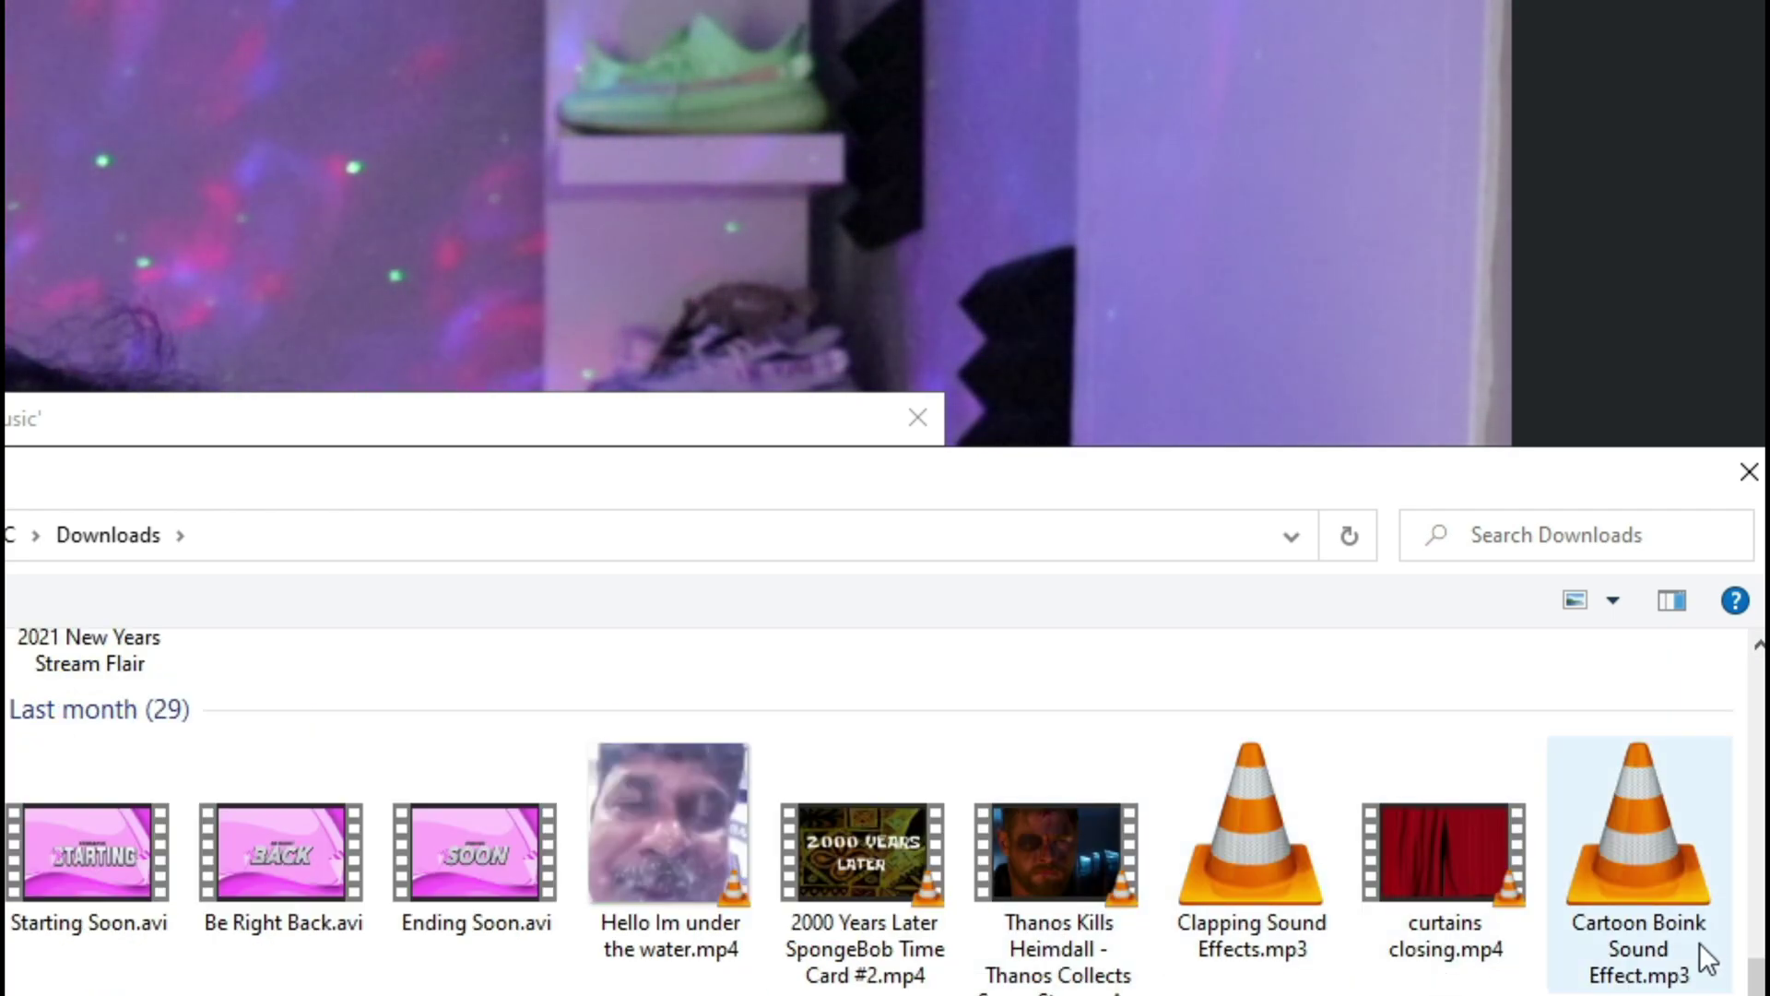
{"action": "left_click", "coordinate": [1657, 900]}
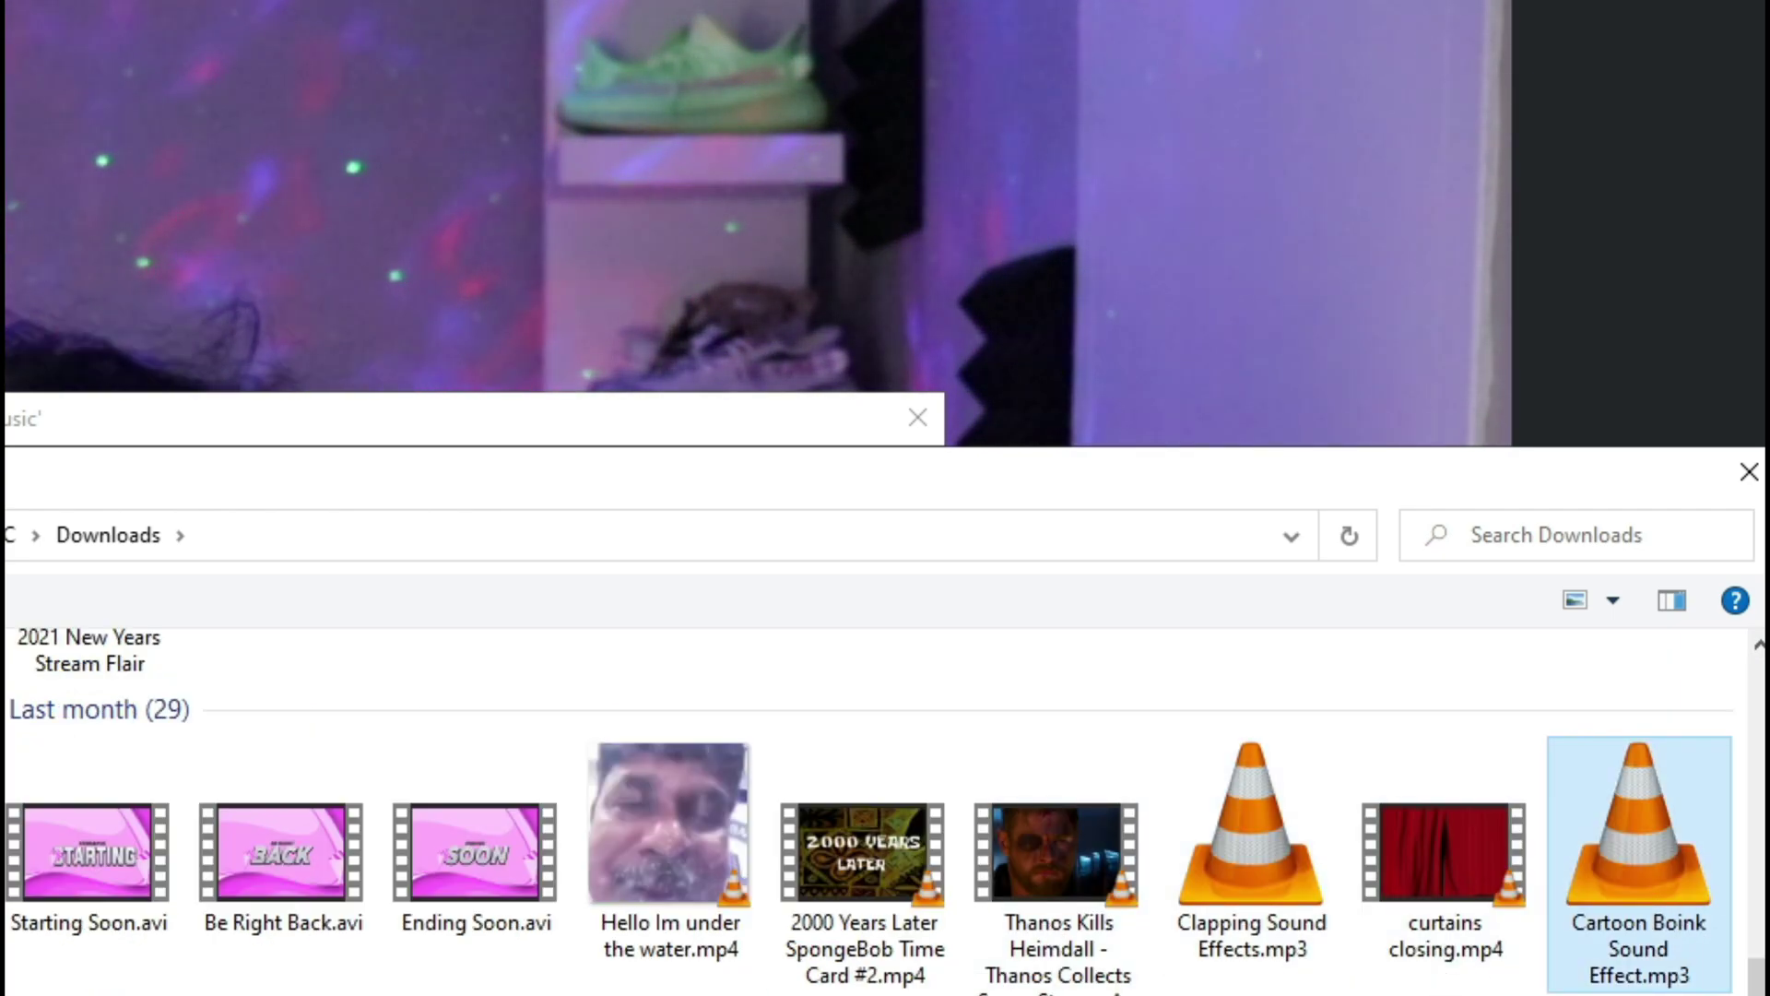
{"action": "double_click", "coordinate": [1657, 900]}
{"action": "left_click", "coordinate": [1060, 677]}
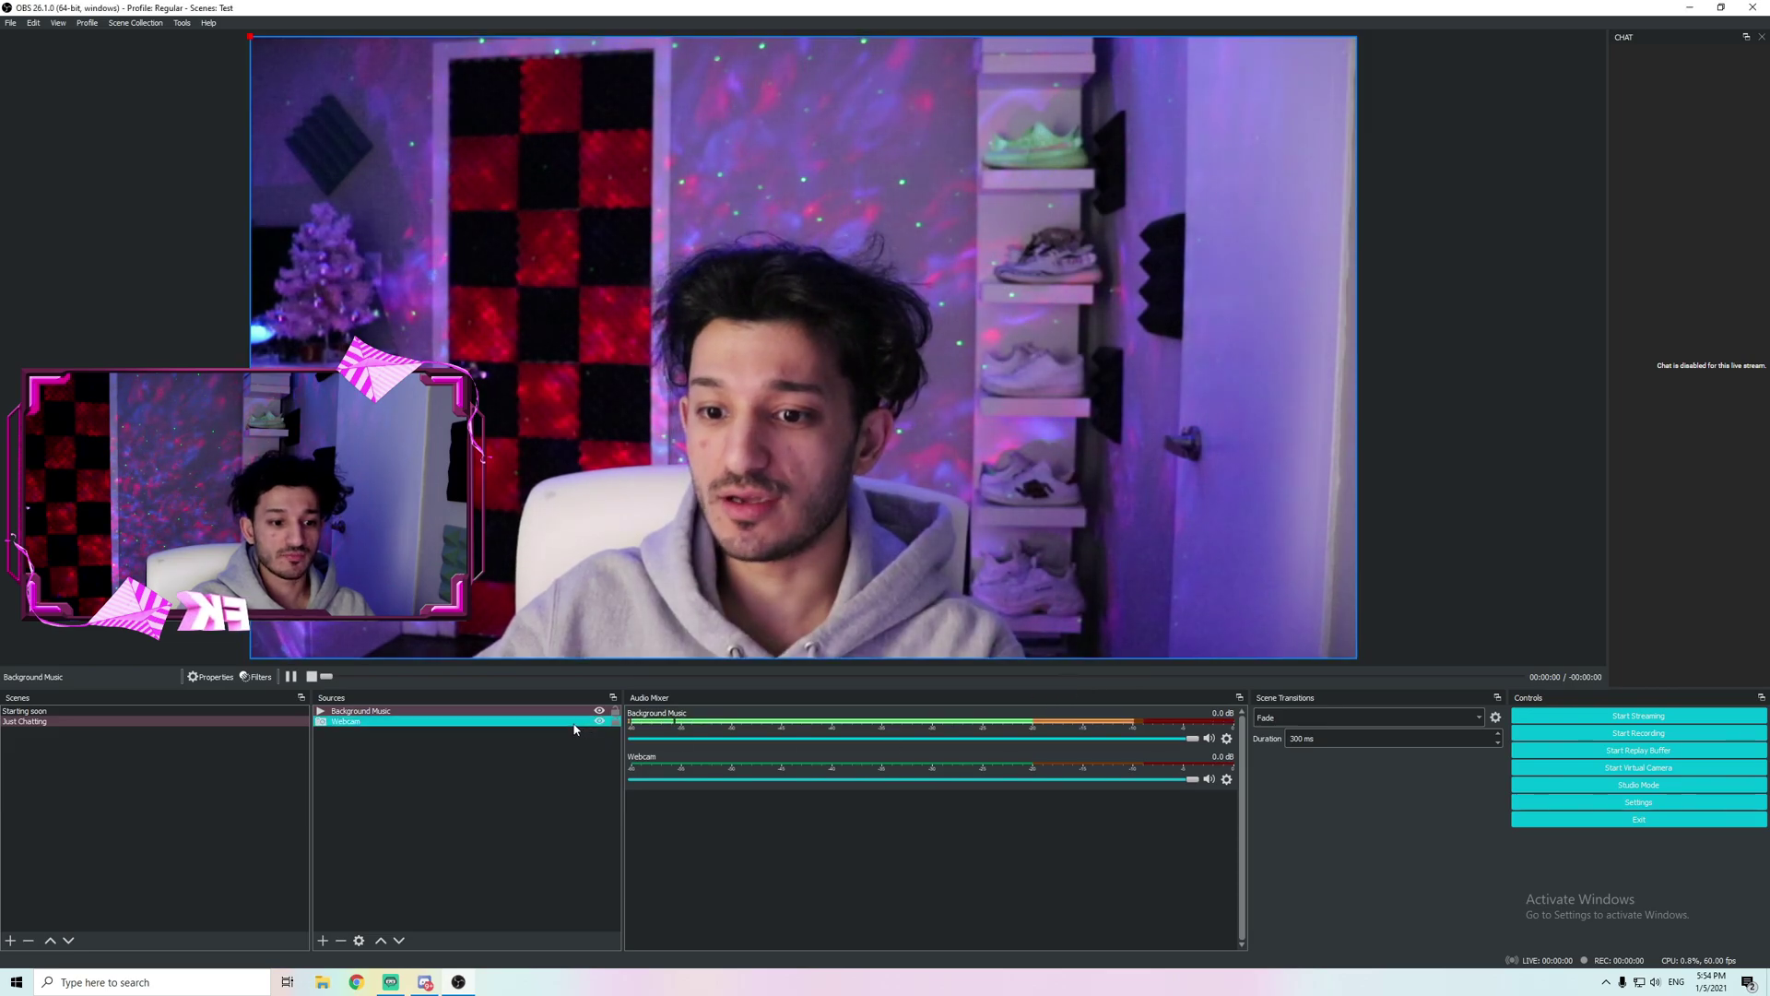
Step: Lower the Background Music volume in the audio mixer to about -95 dB
{"action": "left_click_drag", "start_coordinate": [1192, 738], "coordinate": [718, 741]}
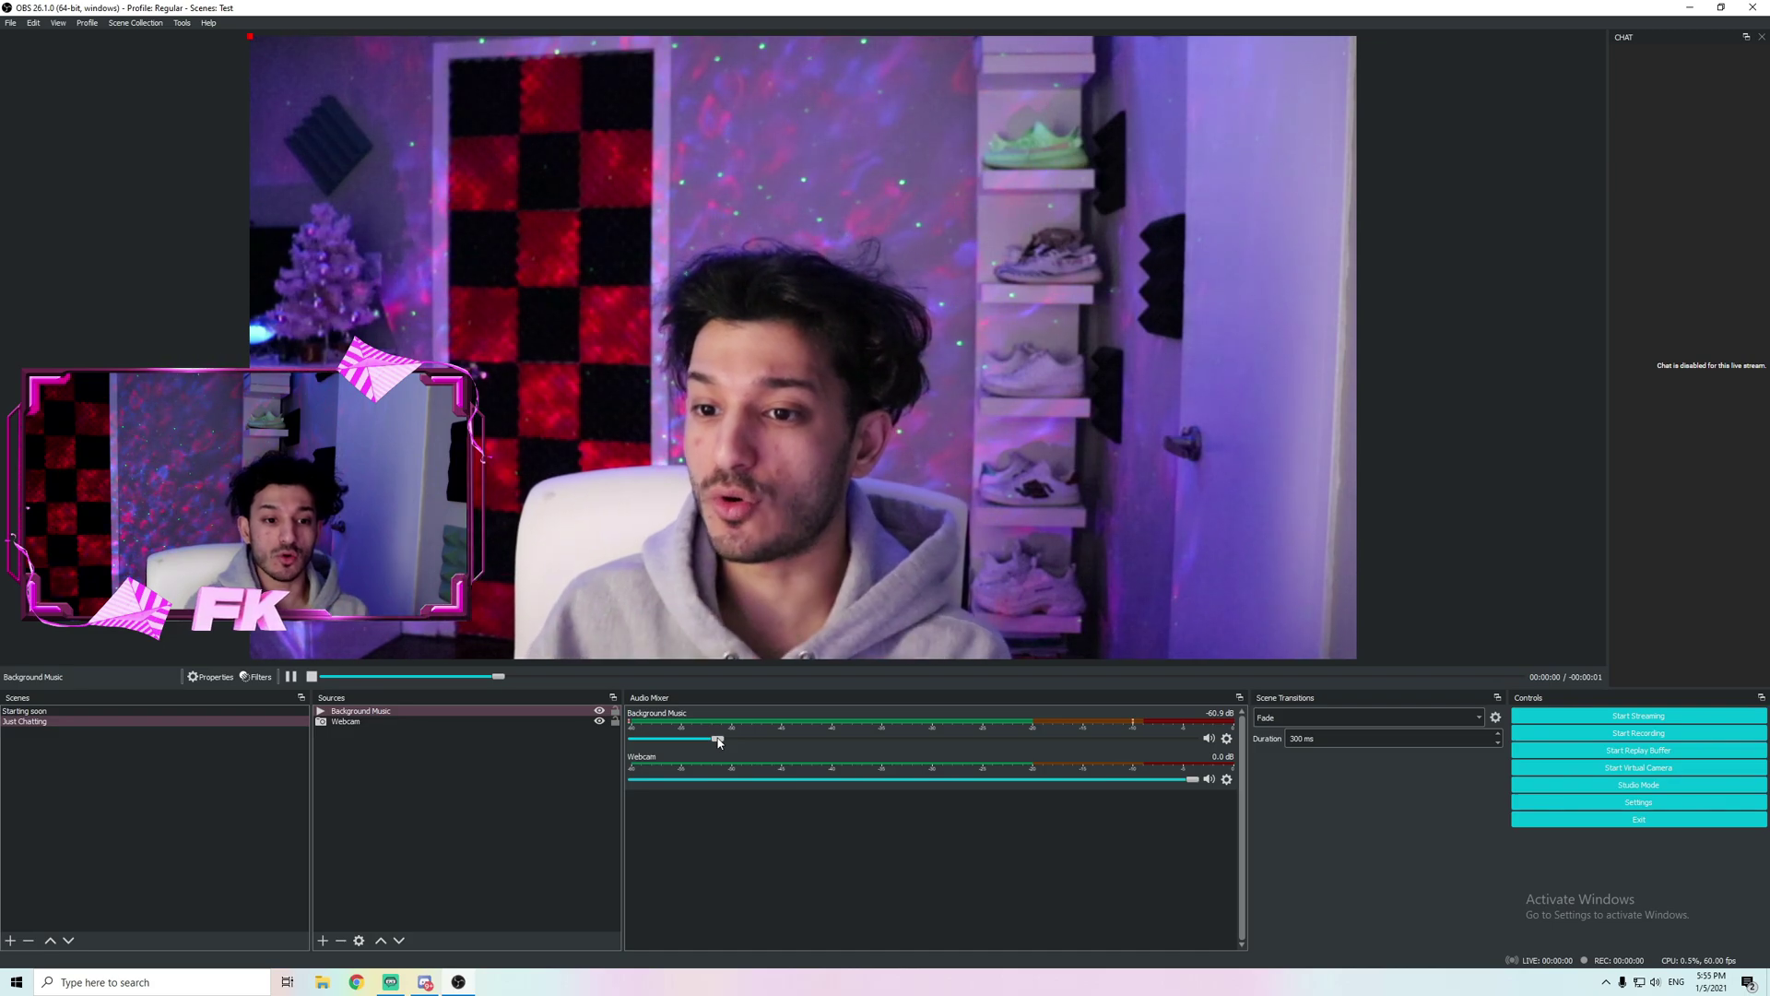
{"action": "left_click_drag", "start_coordinate": [718, 741], "coordinate": [777, 740]}
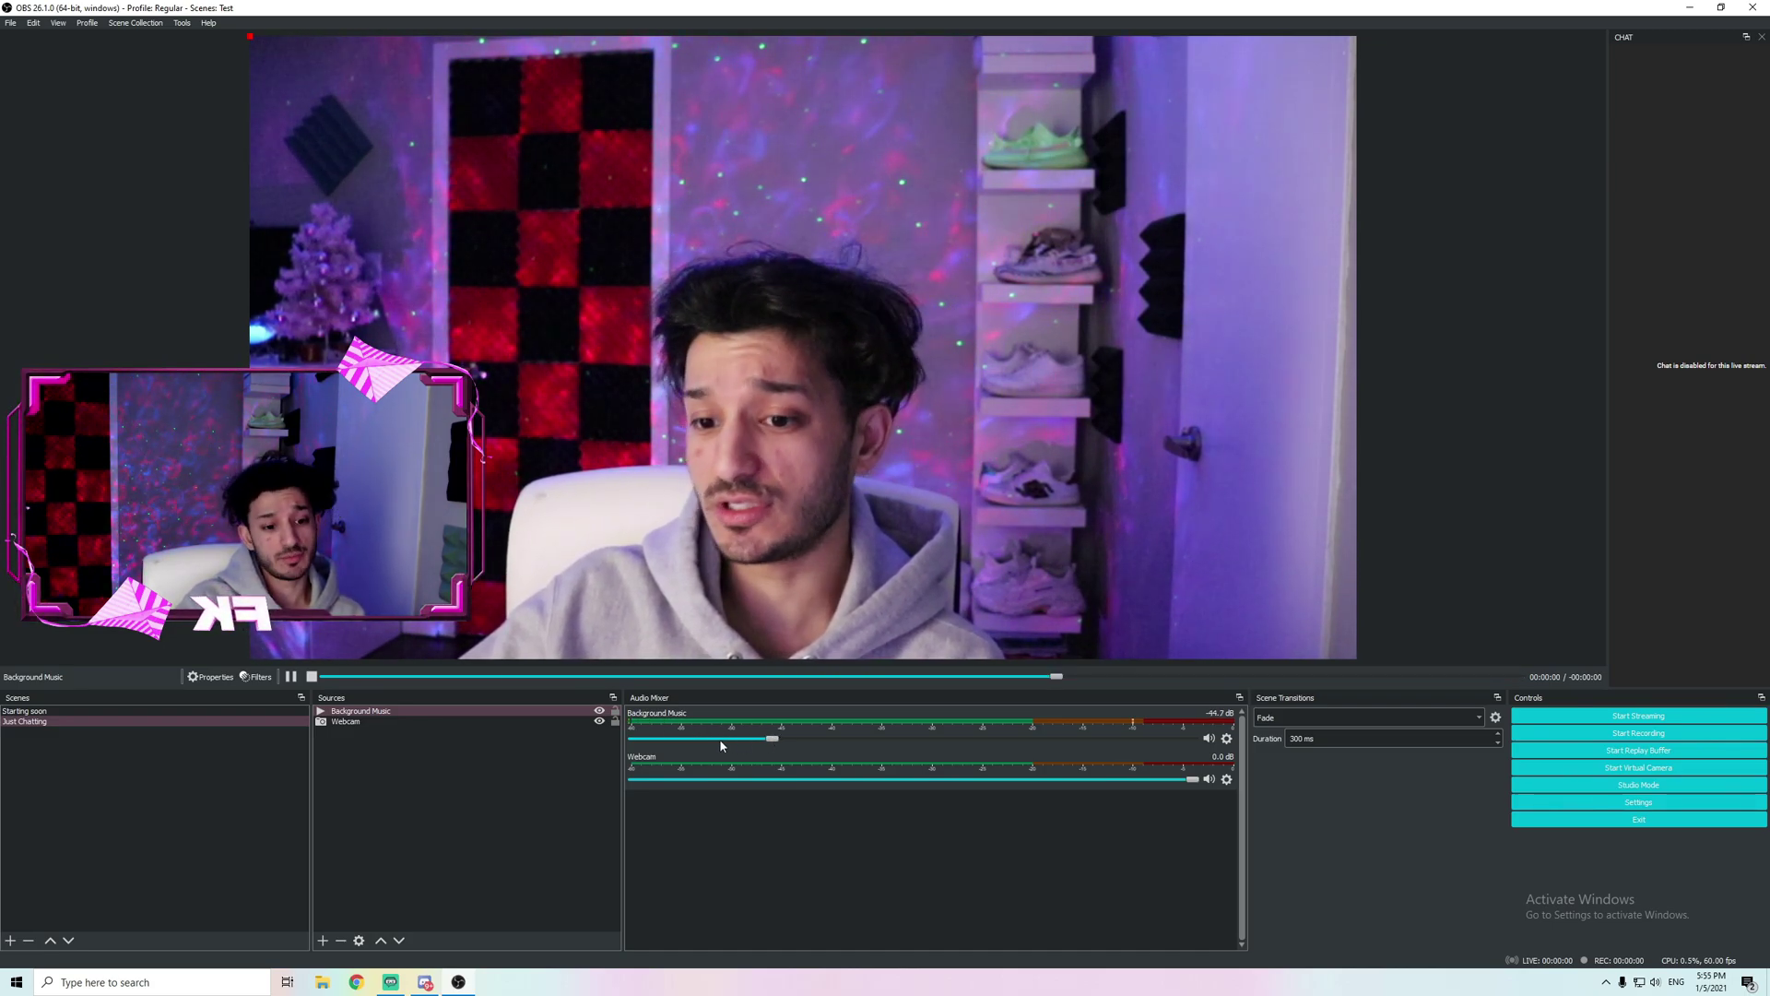
{"action": "left_click_drag", "start_coordinate": [772, 739], "coordinate": [634, 739]}
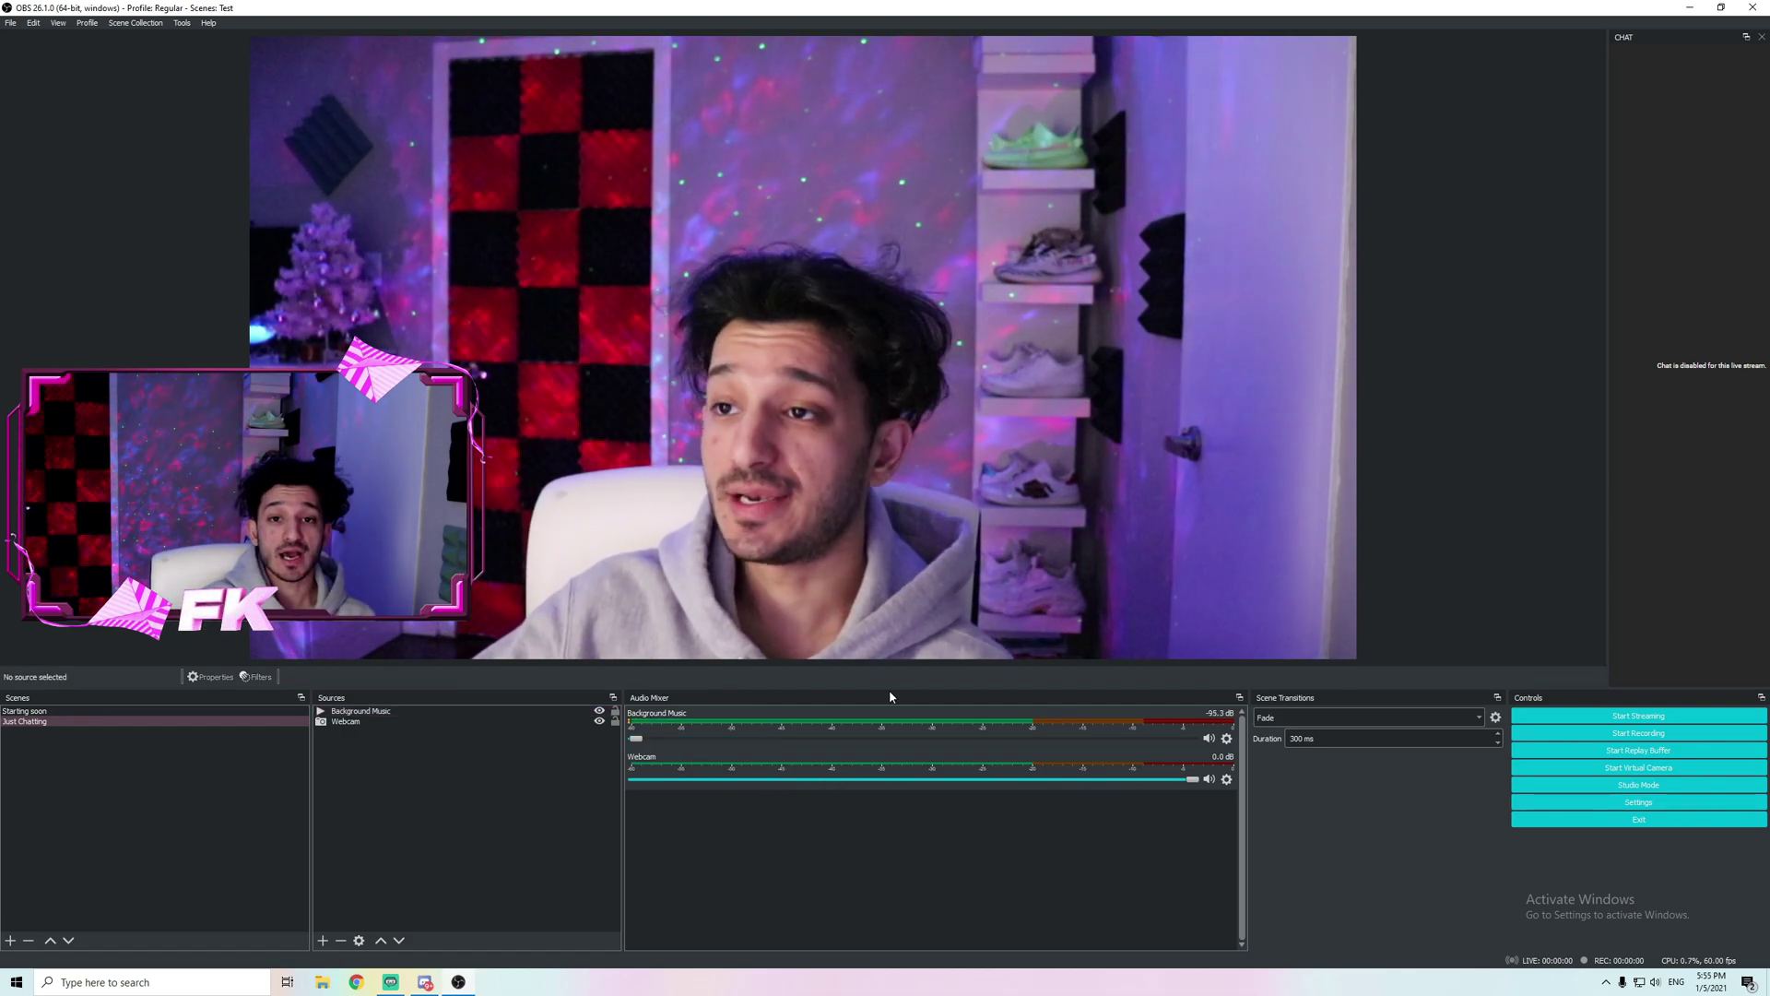
Step: Add a new Audio Input Capture source named "Mic" to the Just Chatting scene
{"action": "left_click", "coordinate": [324, 940]}
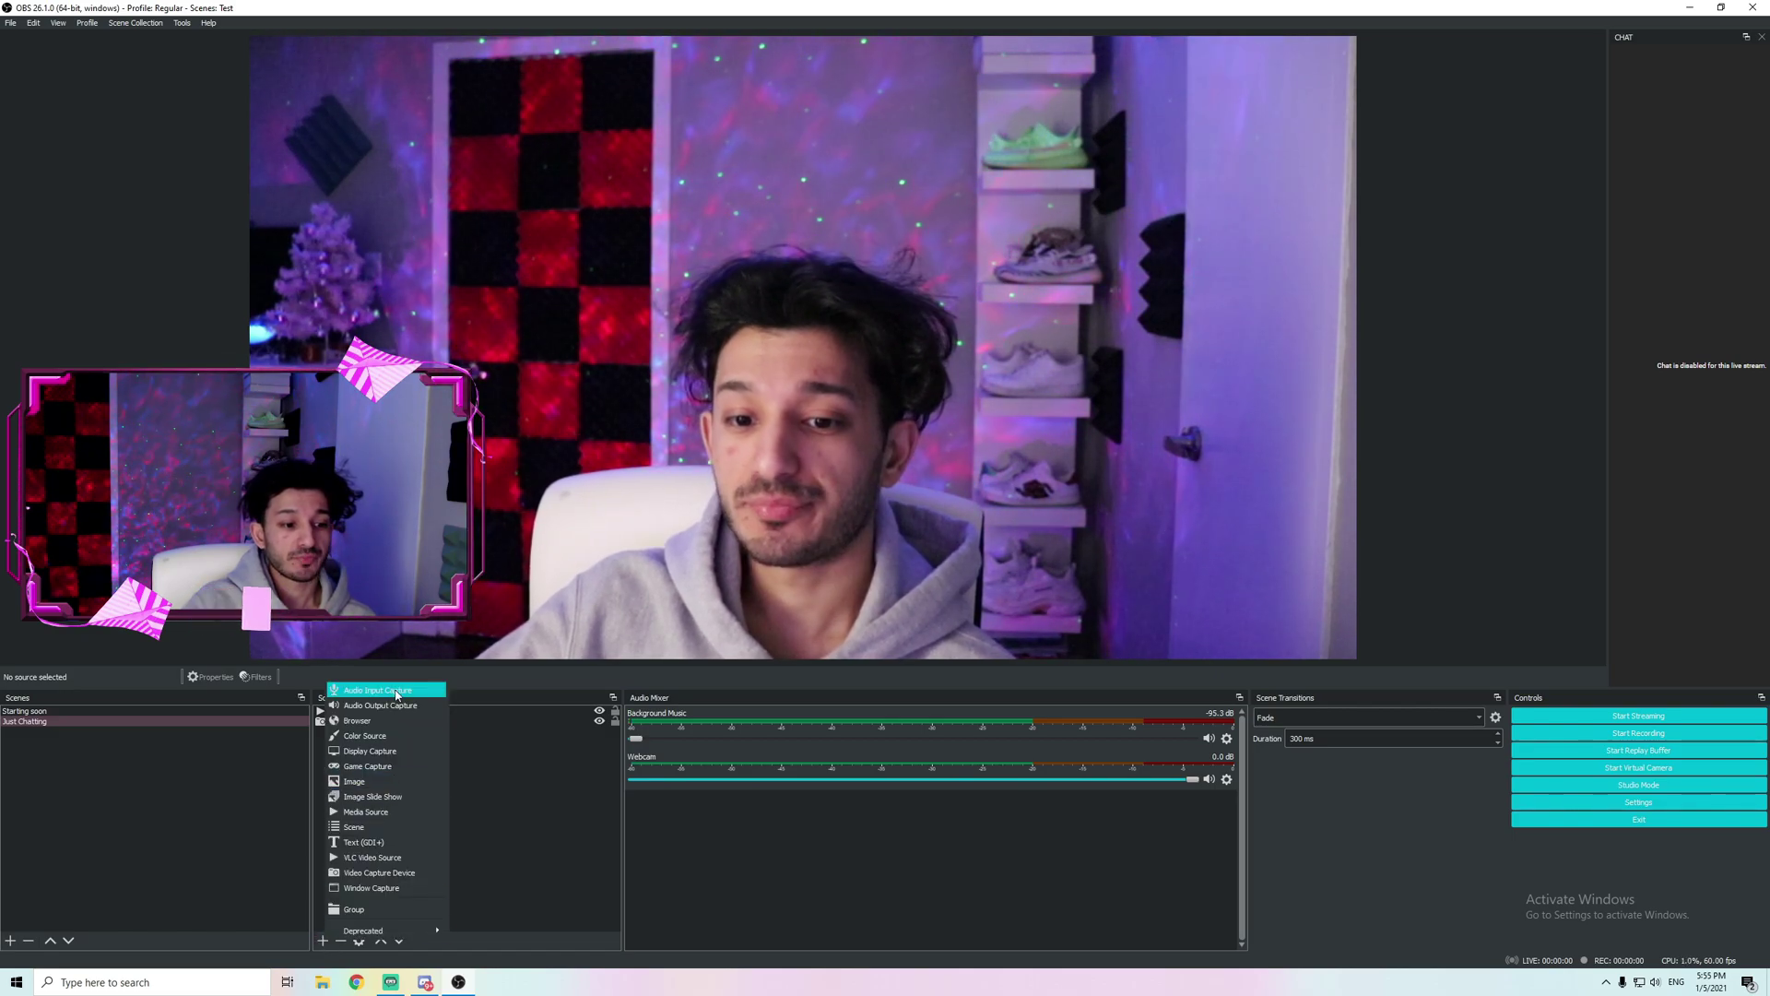
{"action": "left_click", "coordinate": [396, 692]}
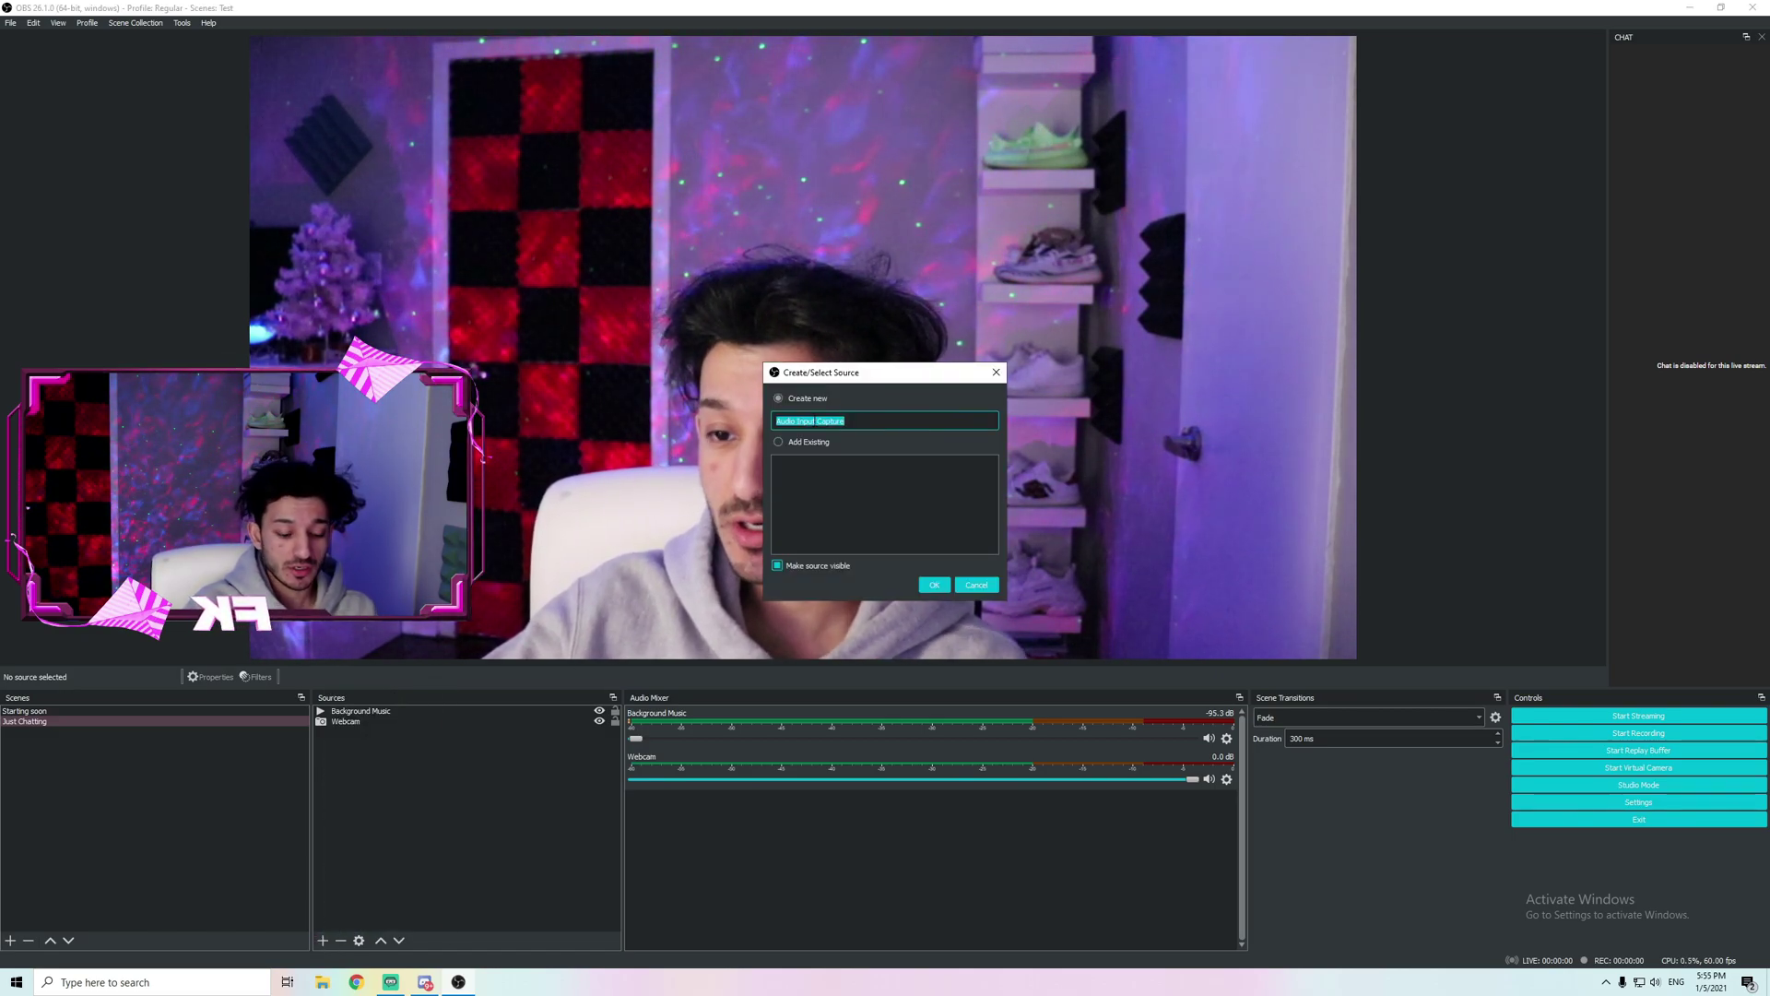
{"action": "type", "text": "Mic"}
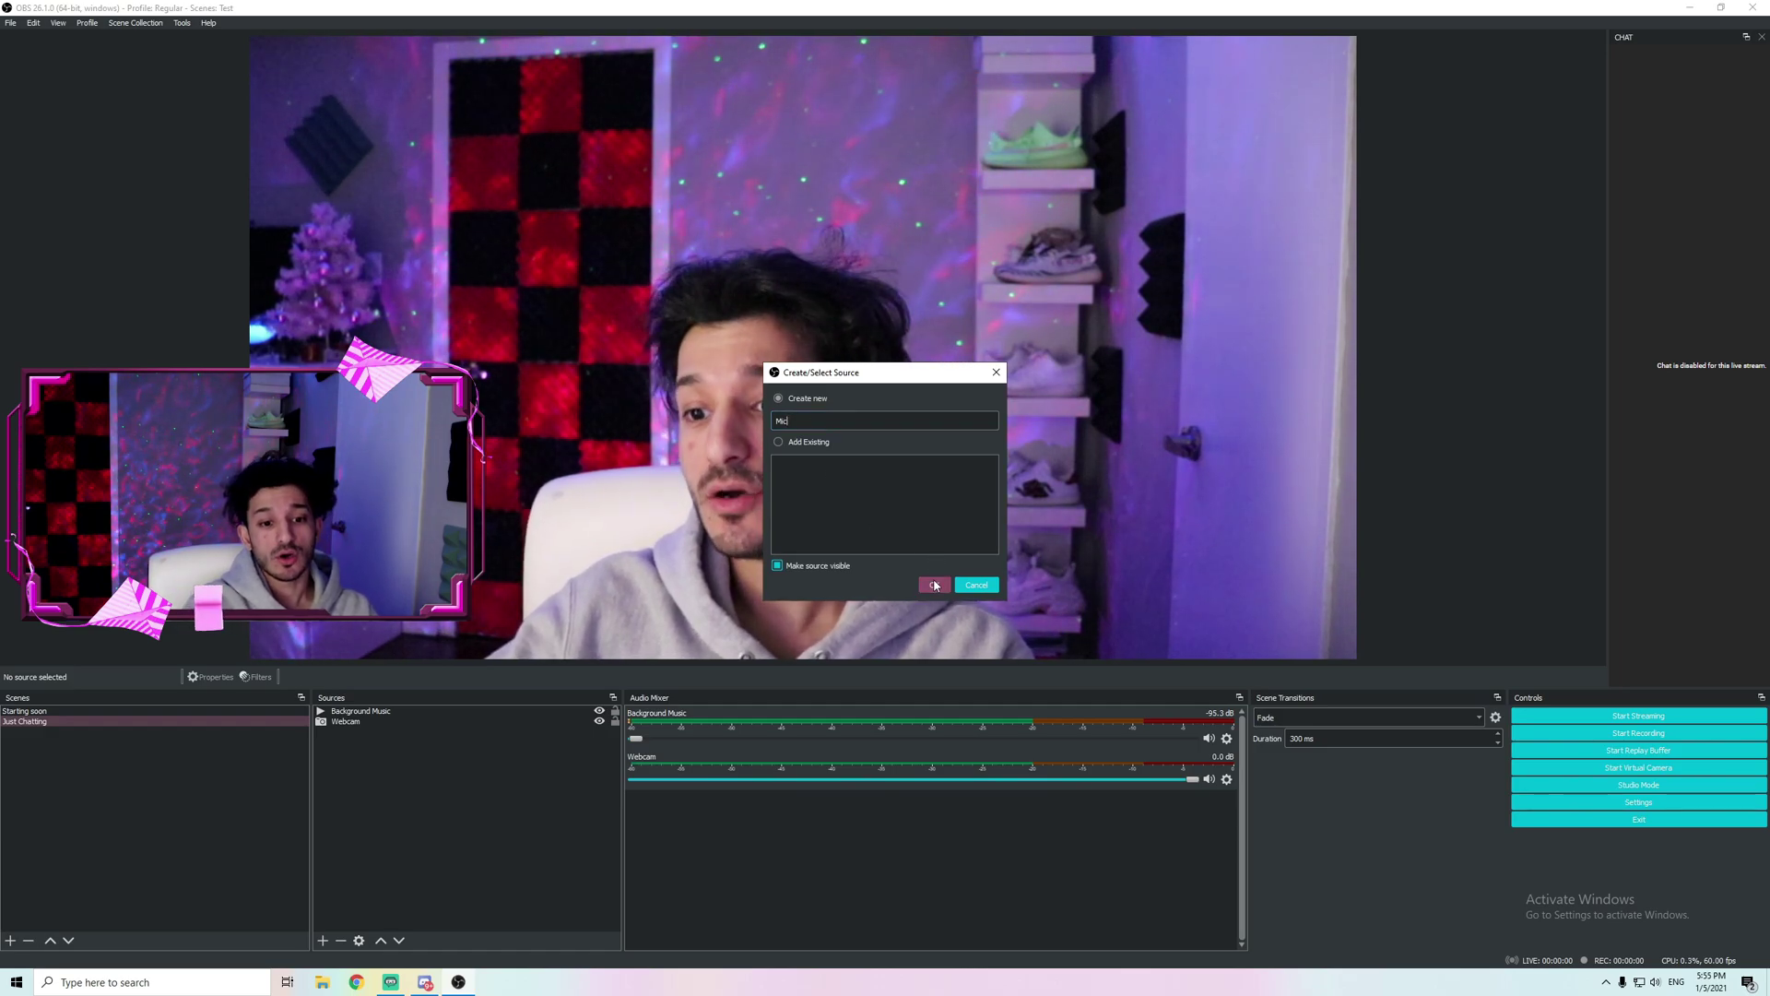
{"action": "left_click", "coordinate": [934, 584]}
Step: Use Microphone (USB Advanced Audio Device) as the Mic source's device and lower its mixer volume to about -6.3 dB
{"action": "left_click", "coordinate": [759, 317]}
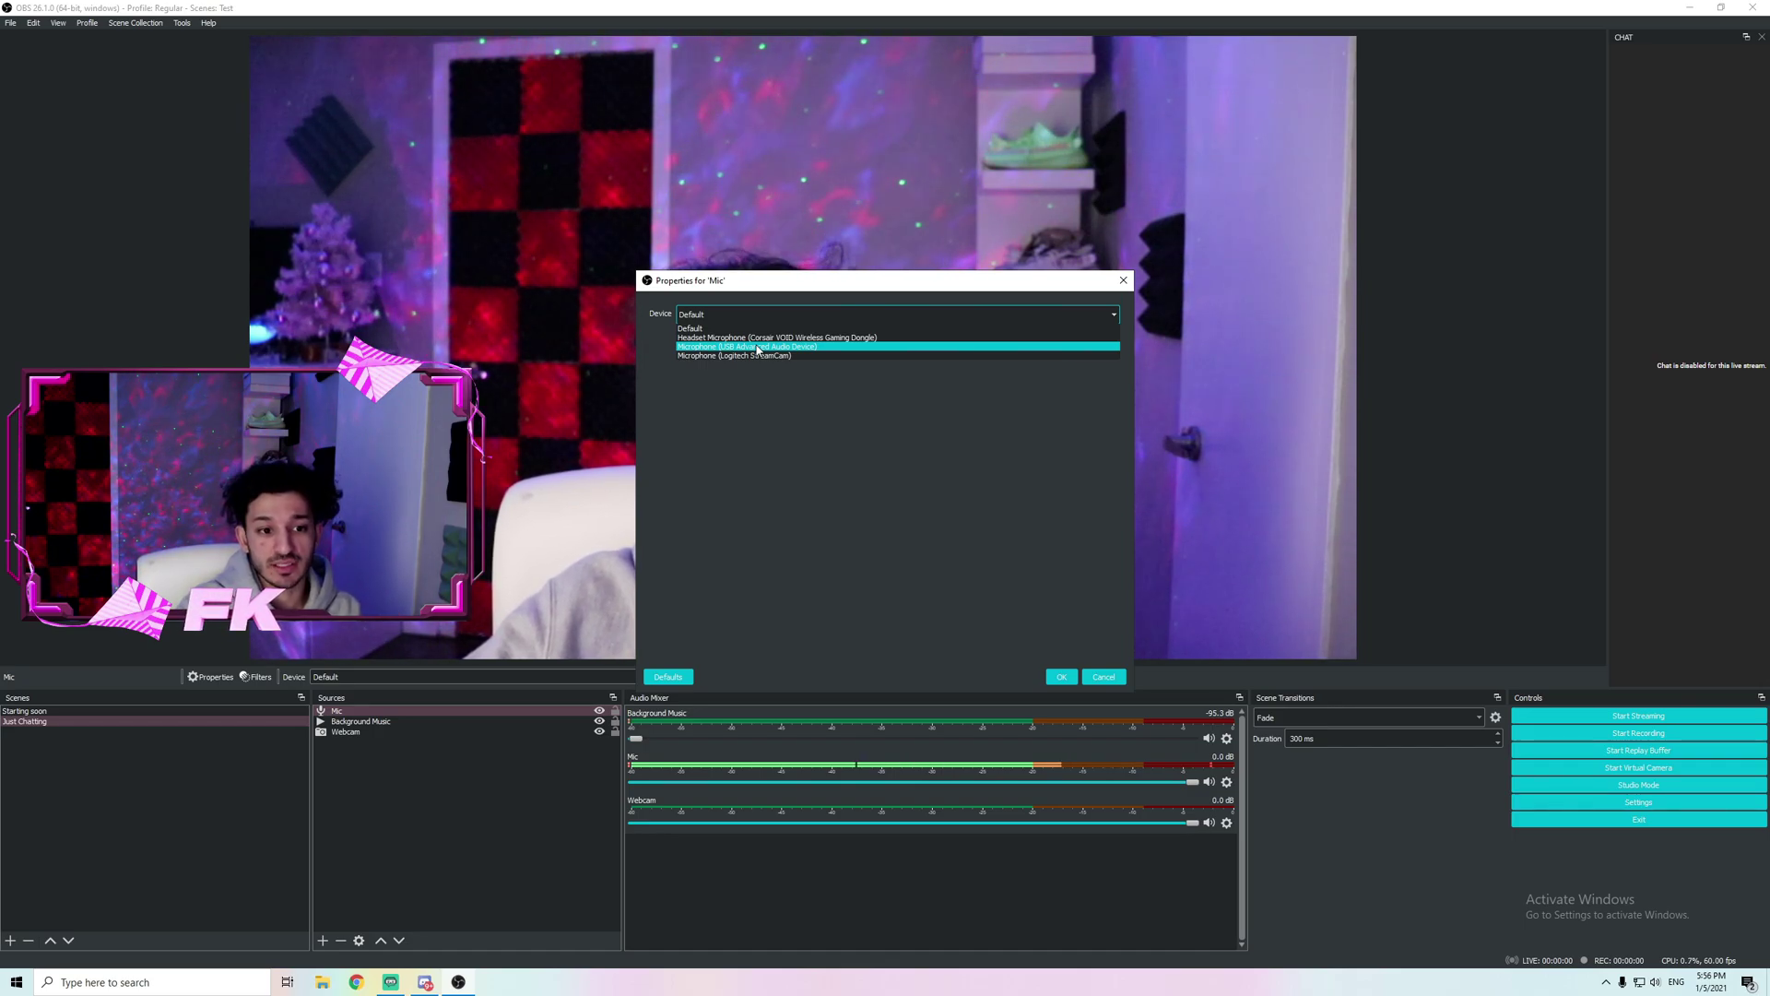
{"action": "left_click", "coordinate": [758, 347]}
{"action": "left_click", "coordinate": [1062, 678]}
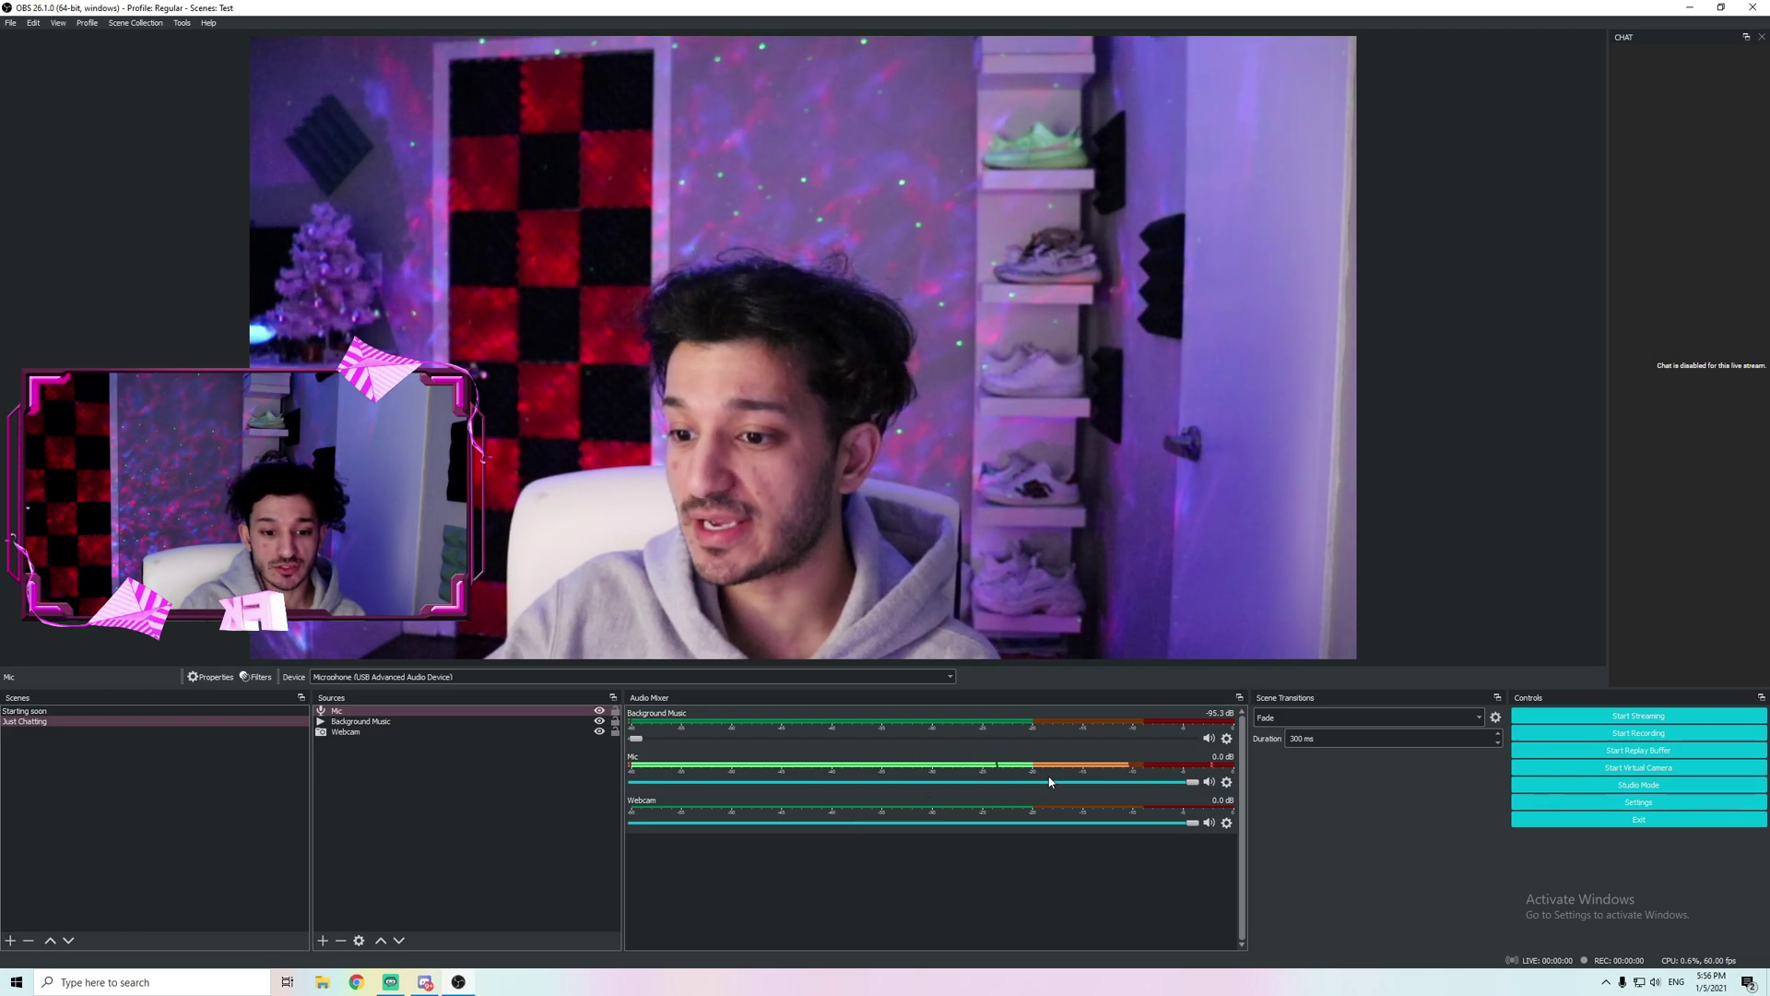
{"action": "left_click_drag", "start_coordinate": [1193, 782], "coordinate": [1049, 780]}
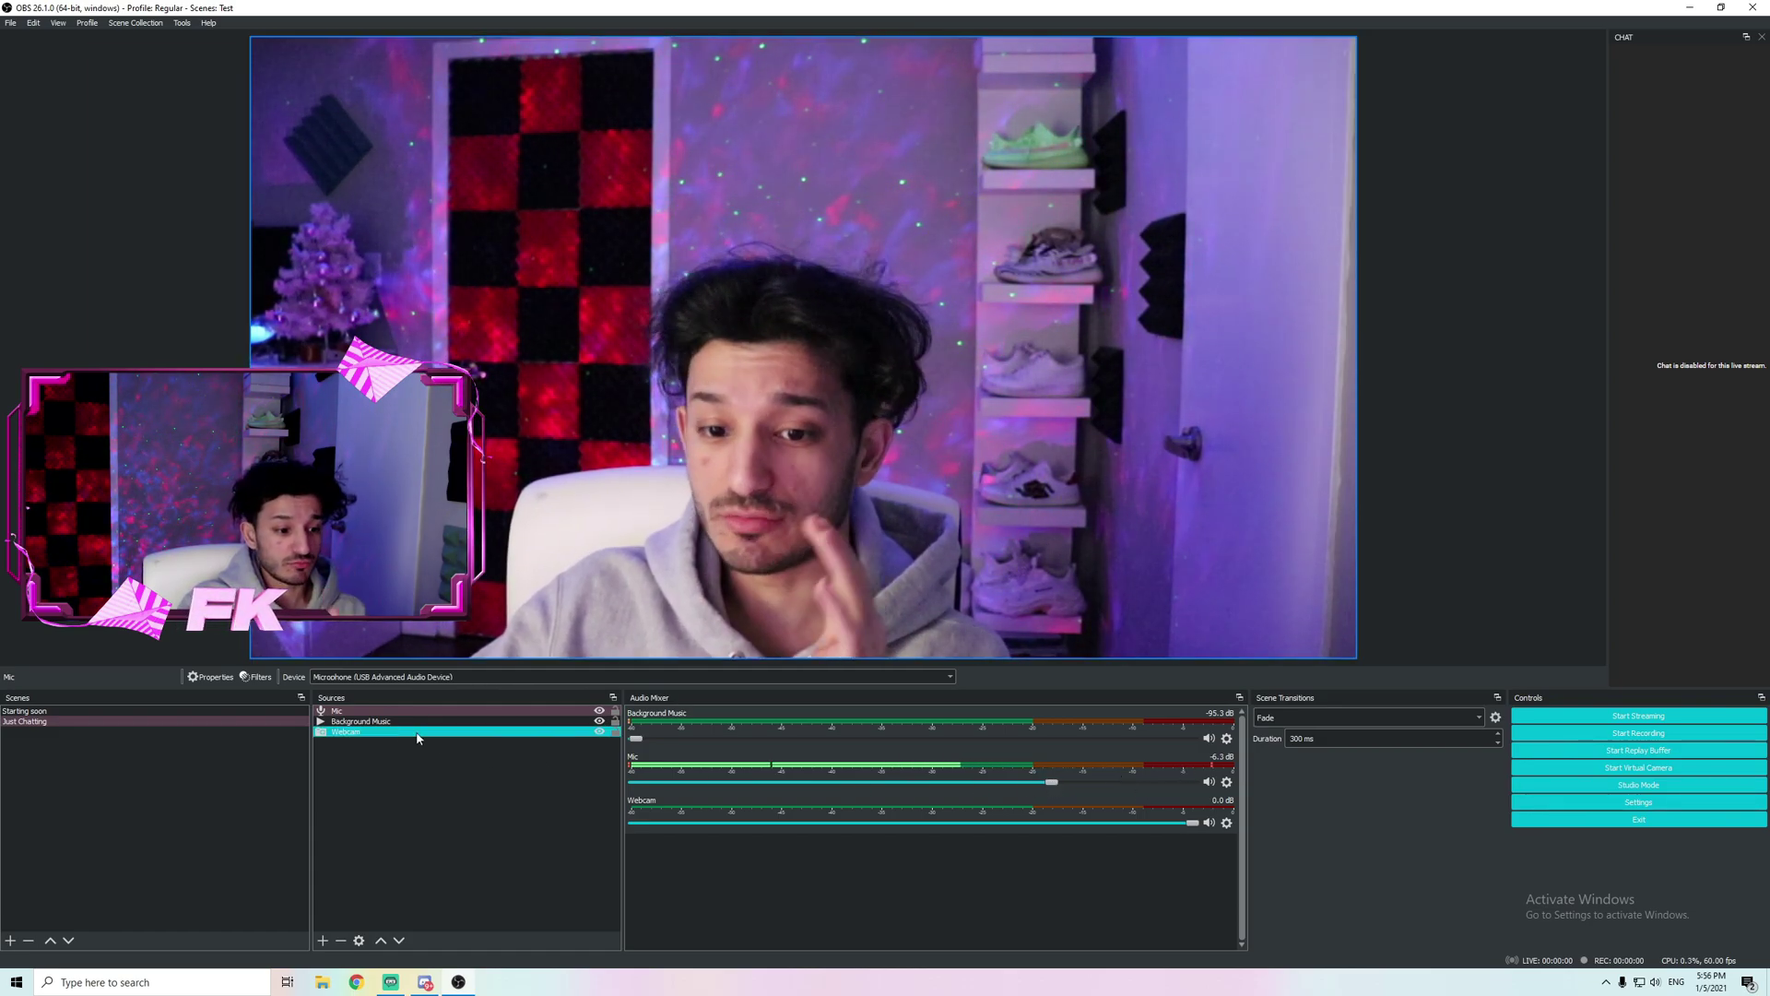
Step: Add a Noise Suppression filter with the RNNoise (higher quality) method to the Mic source
{"action": "right_click", "coordinate": [353, 712]}
{"action": "left_click", "coordinate": [375, 685]}
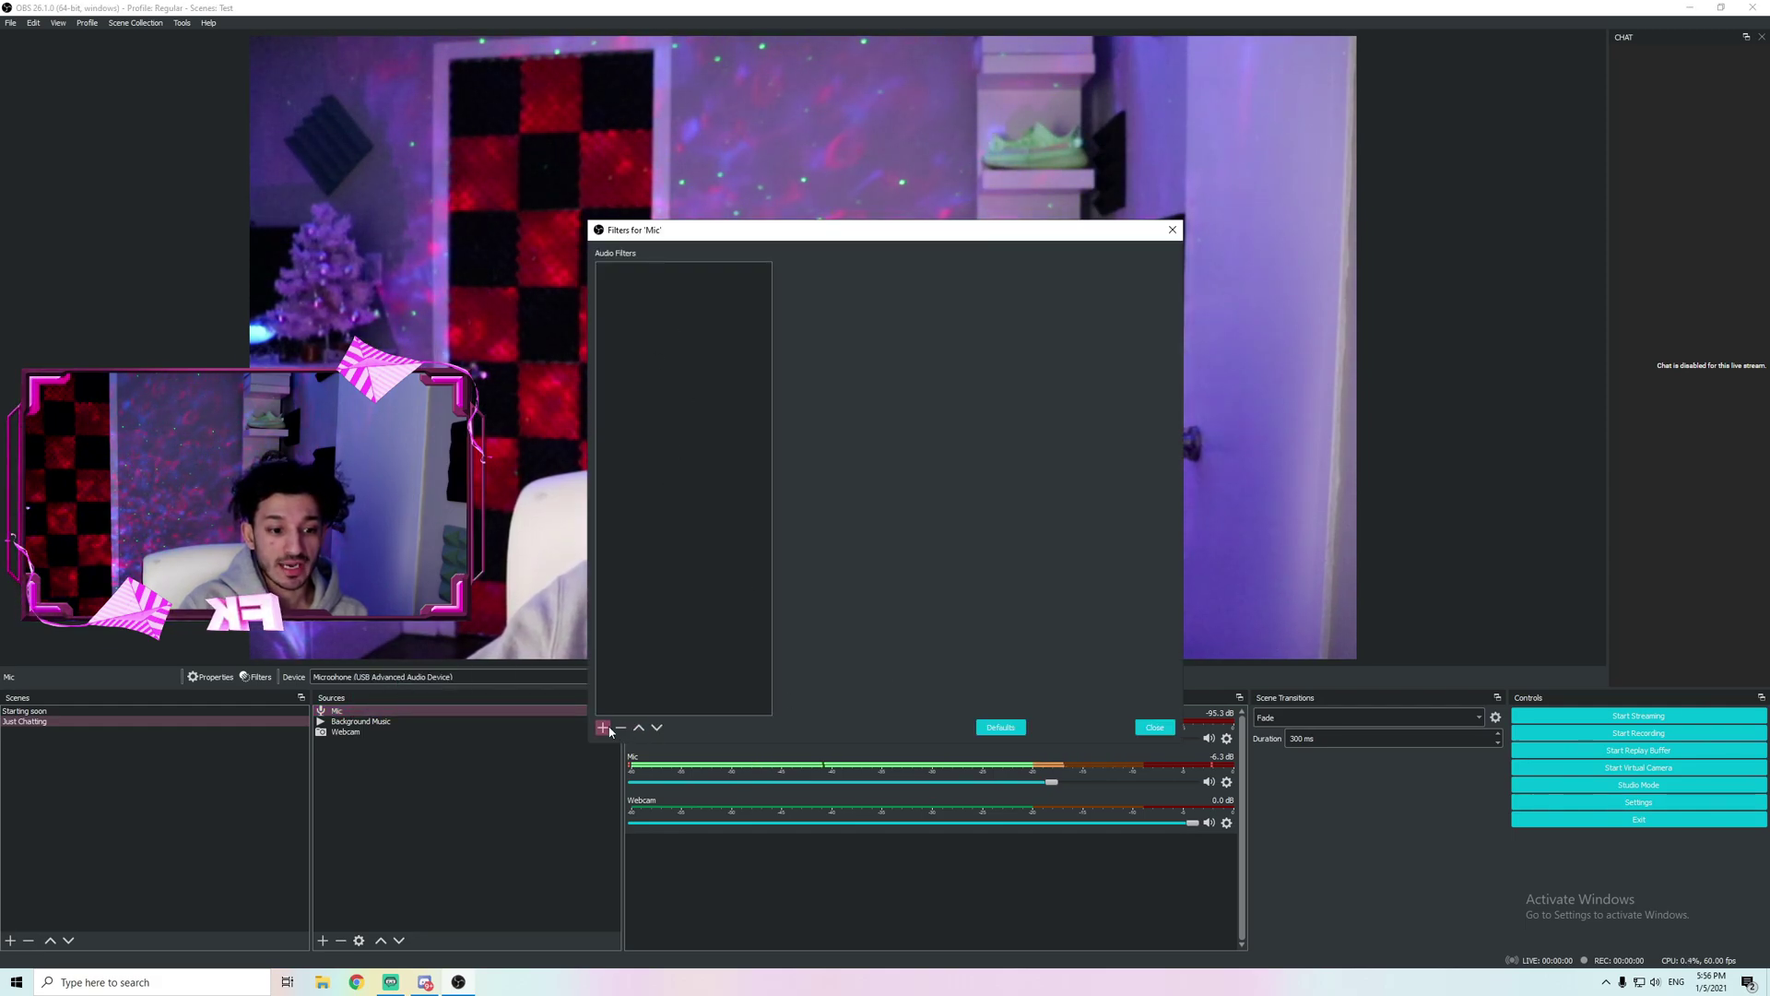
{"action": "left_click", "coordinate": [604, 729]}
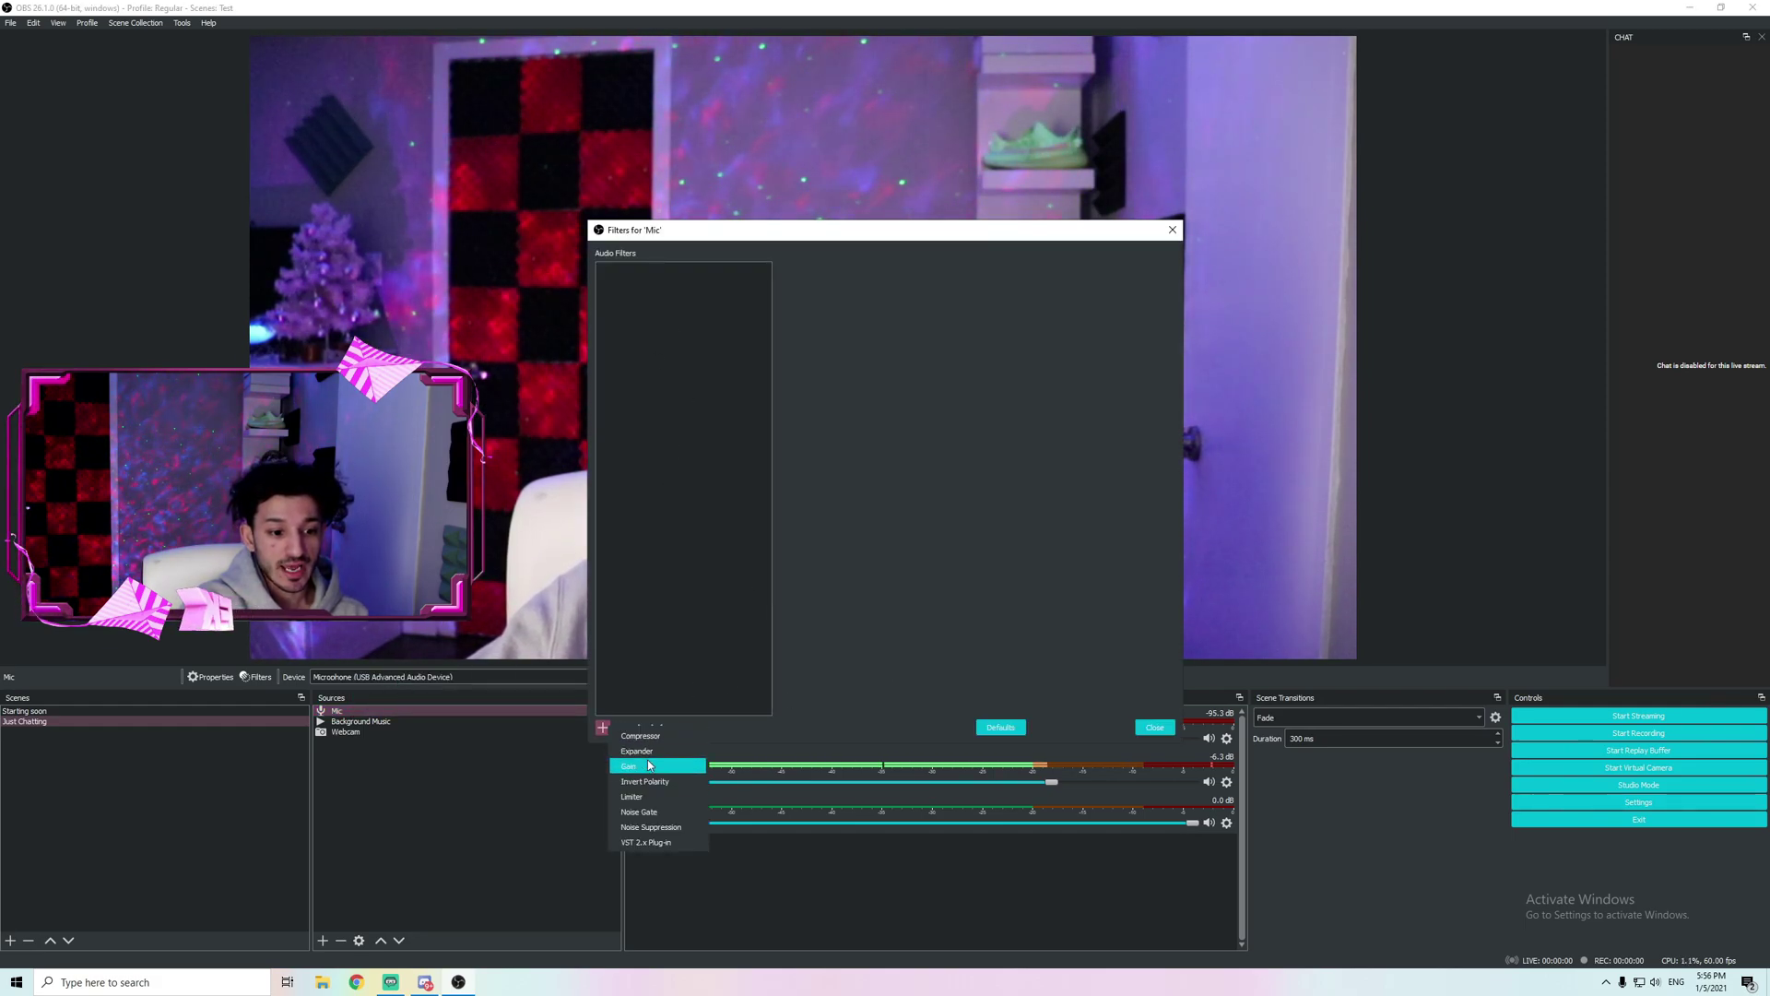
{"action": "left_click", "coordinate": [654, 827]}
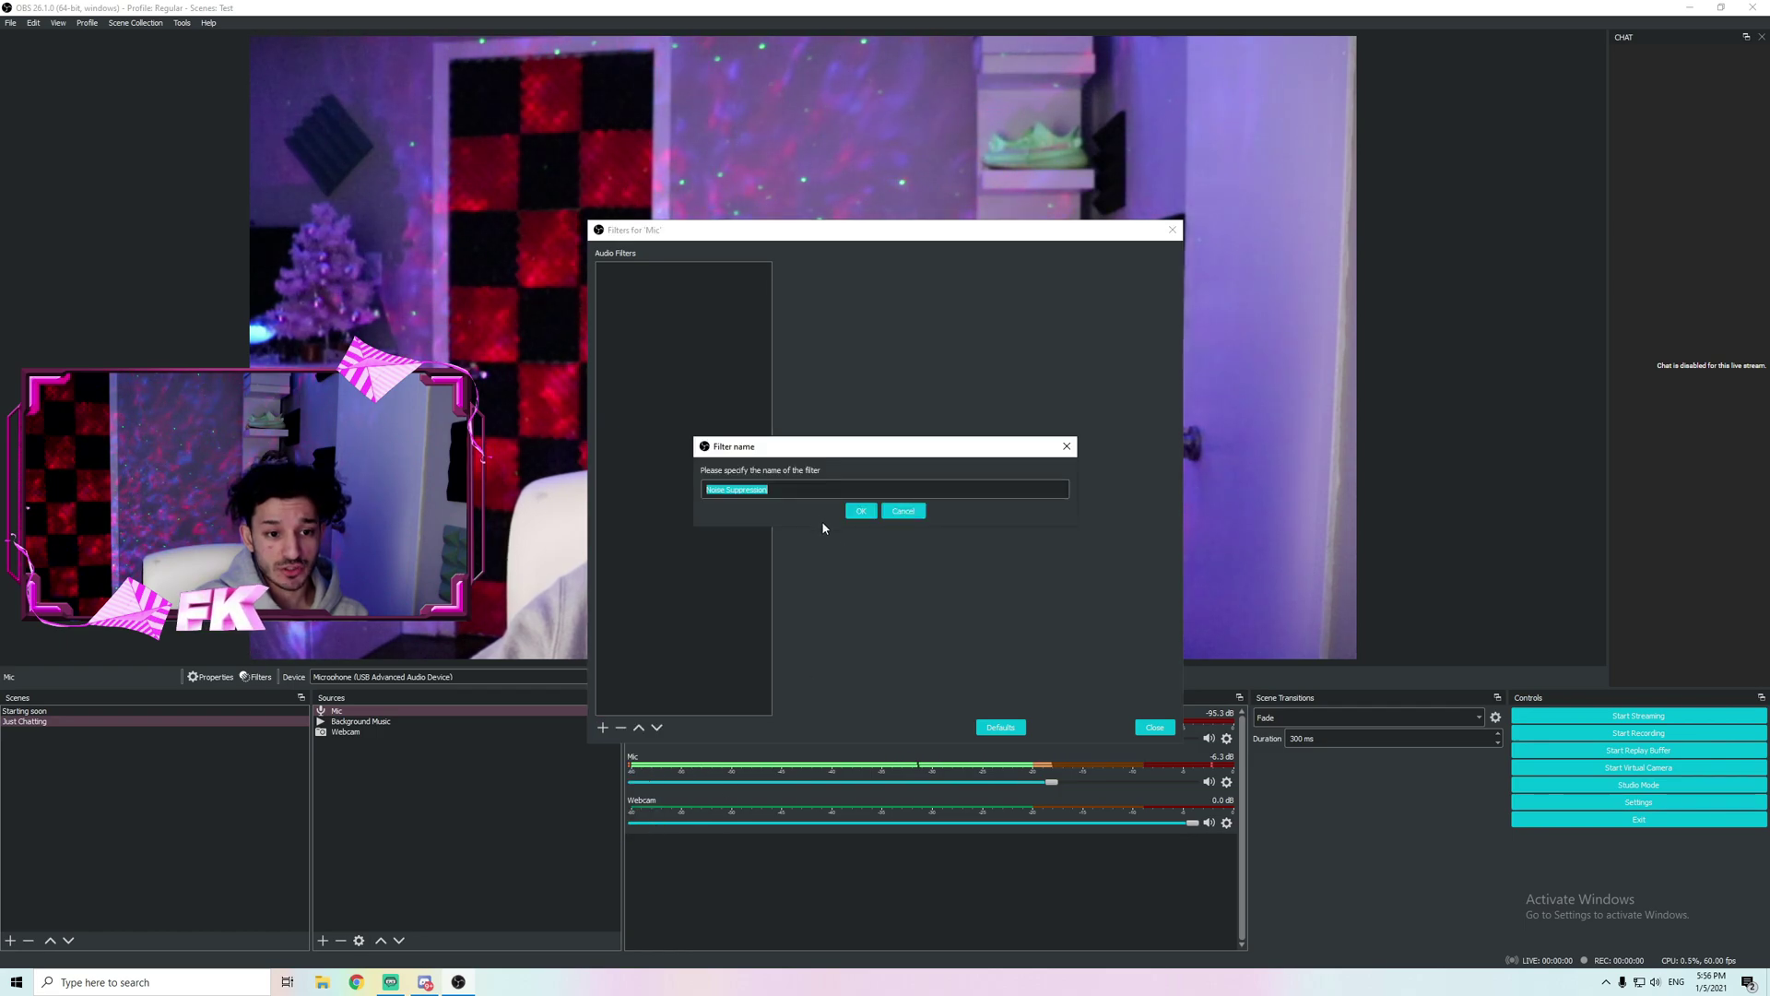
{"action": "left_click", "coordinate": [868, 515]}
{"action": "left_click", "coordinate": [850, 275]}
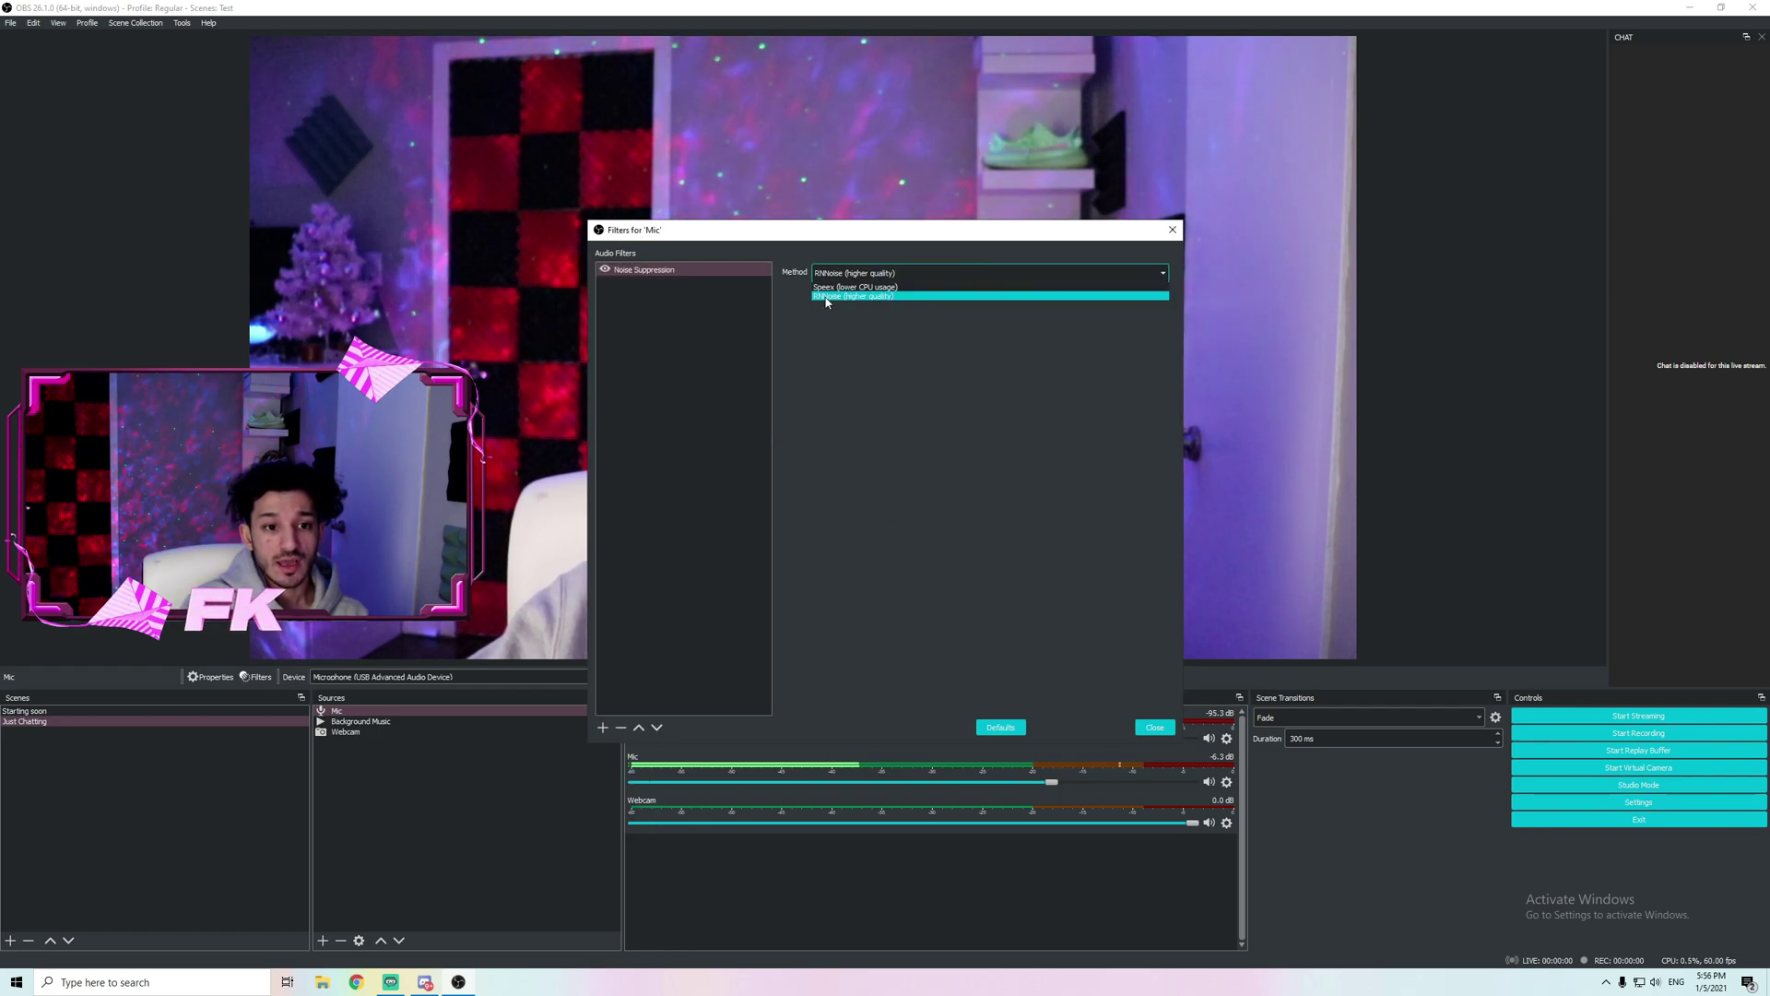
{"action": "left_click", "coordinate": [843, 296]}
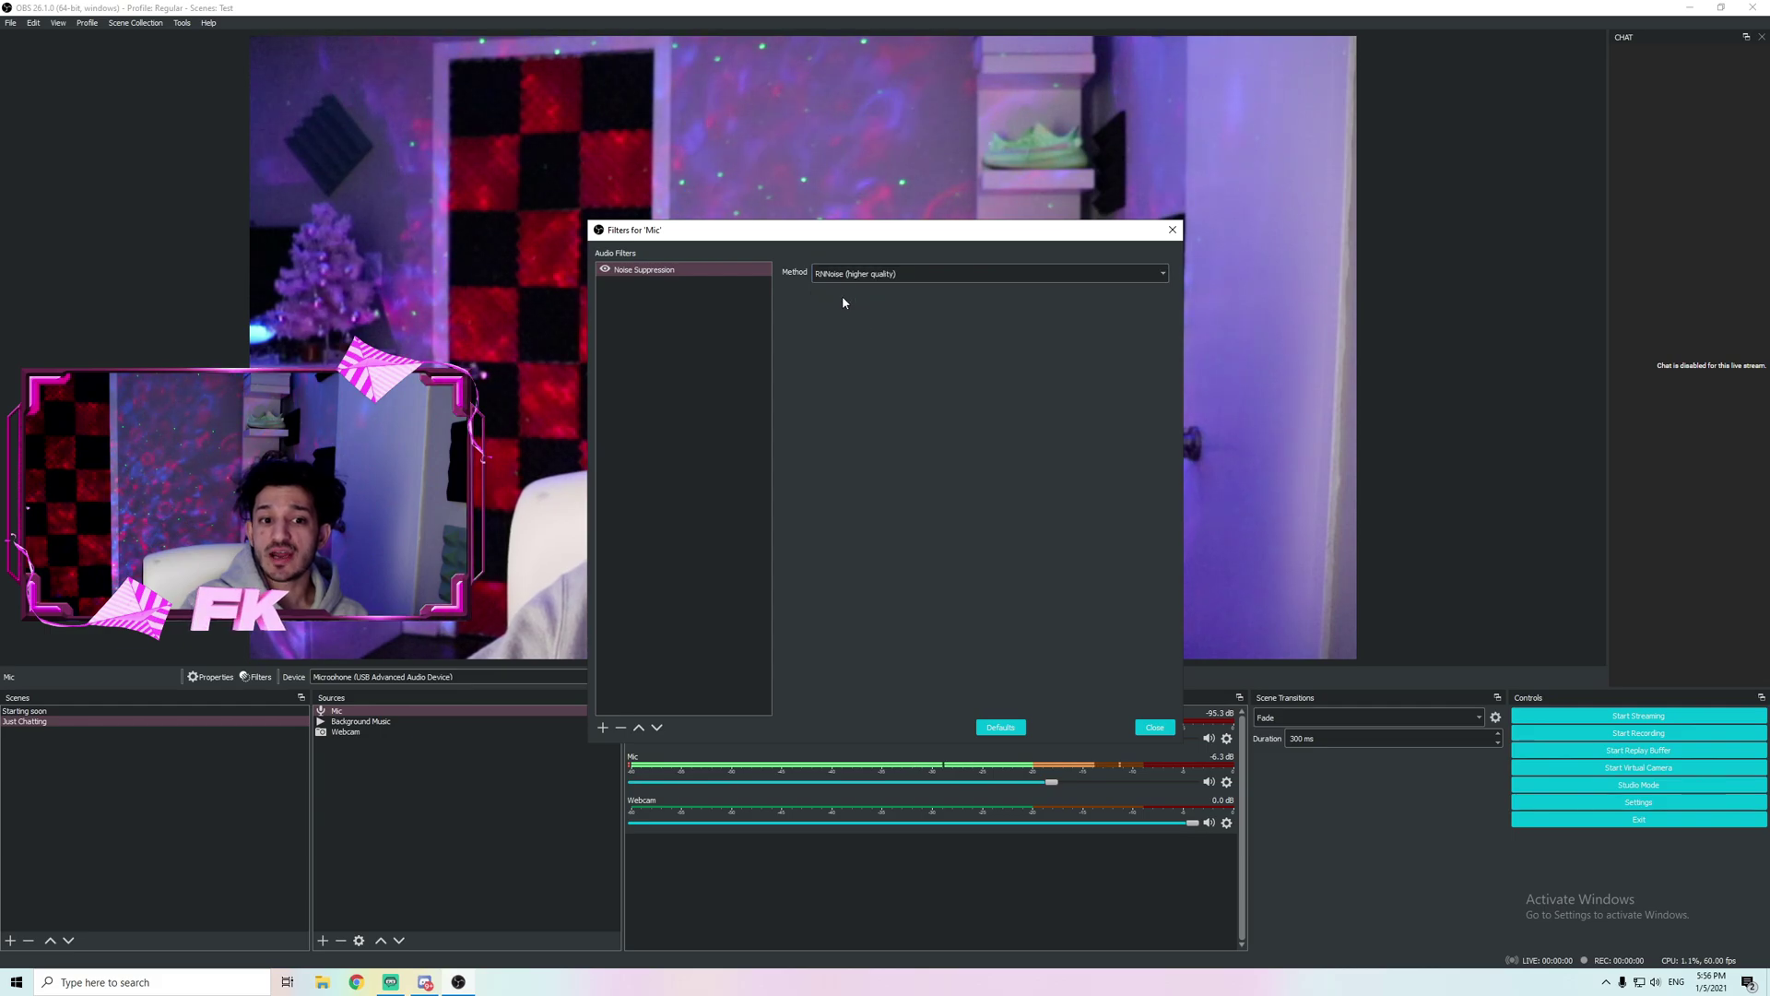
{"action": "left_click", "coordinate": [1155, 727]}
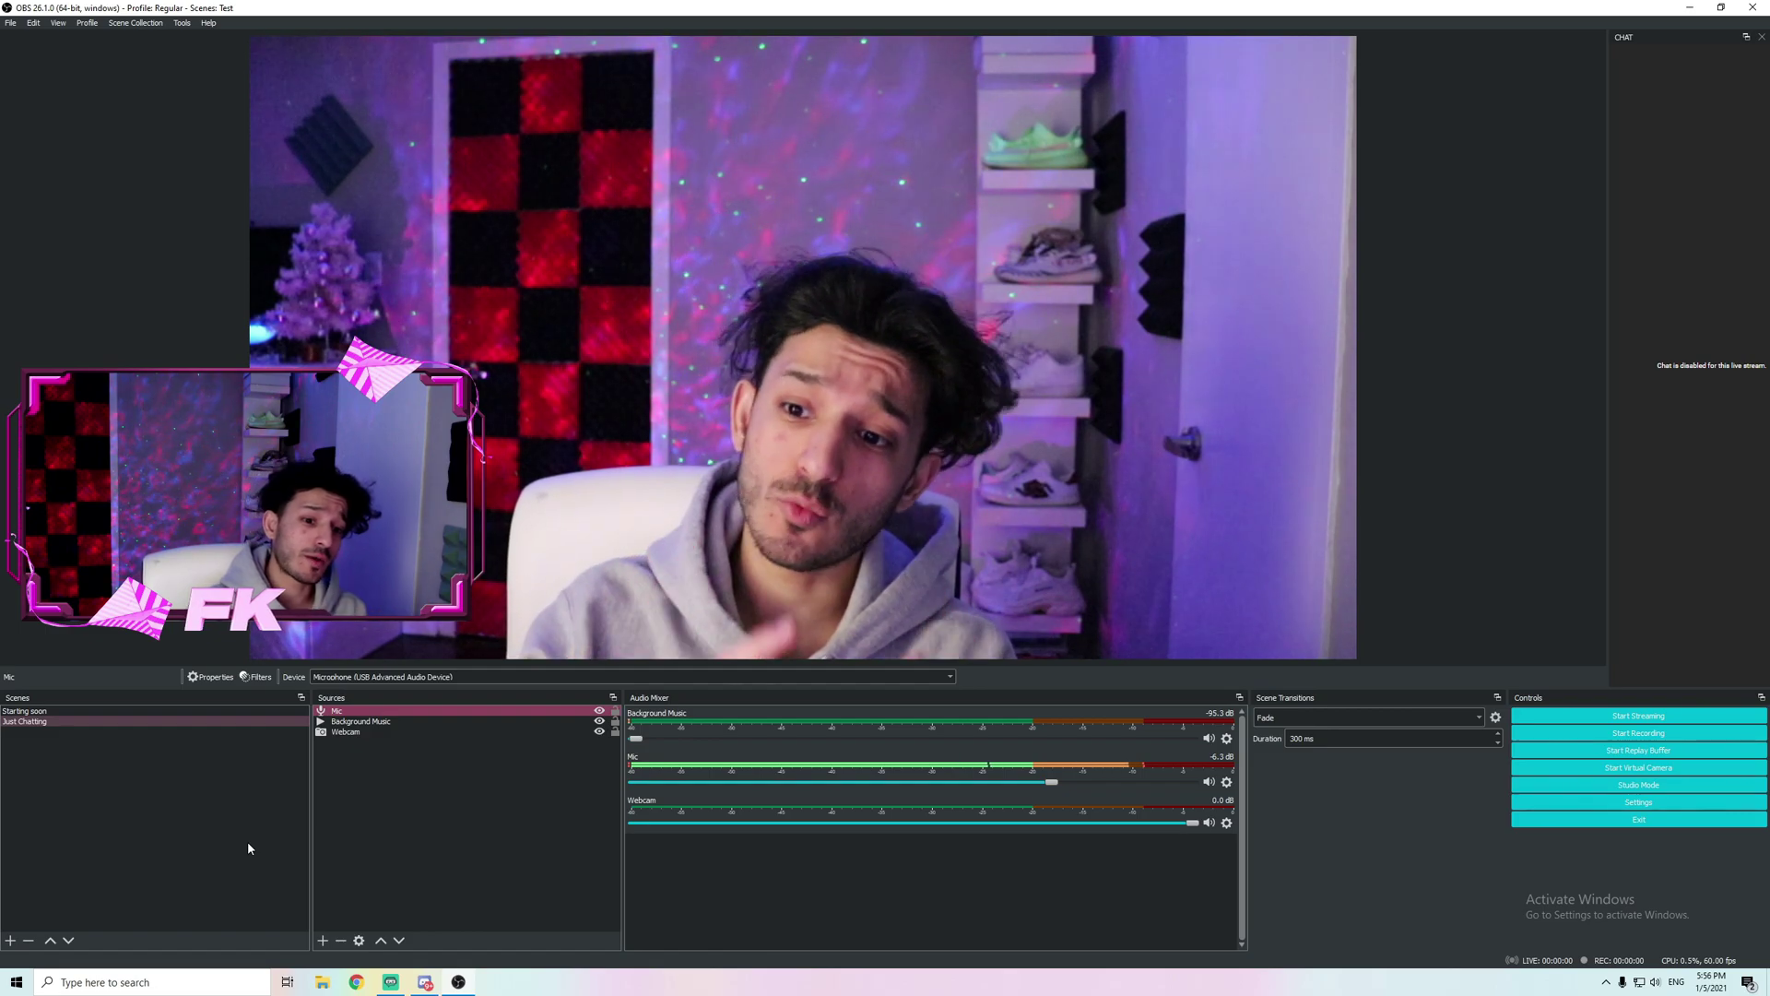
Step: Add a new scene named "Gaming"
{"action": "right_click", "coordinate": [234, 848]}
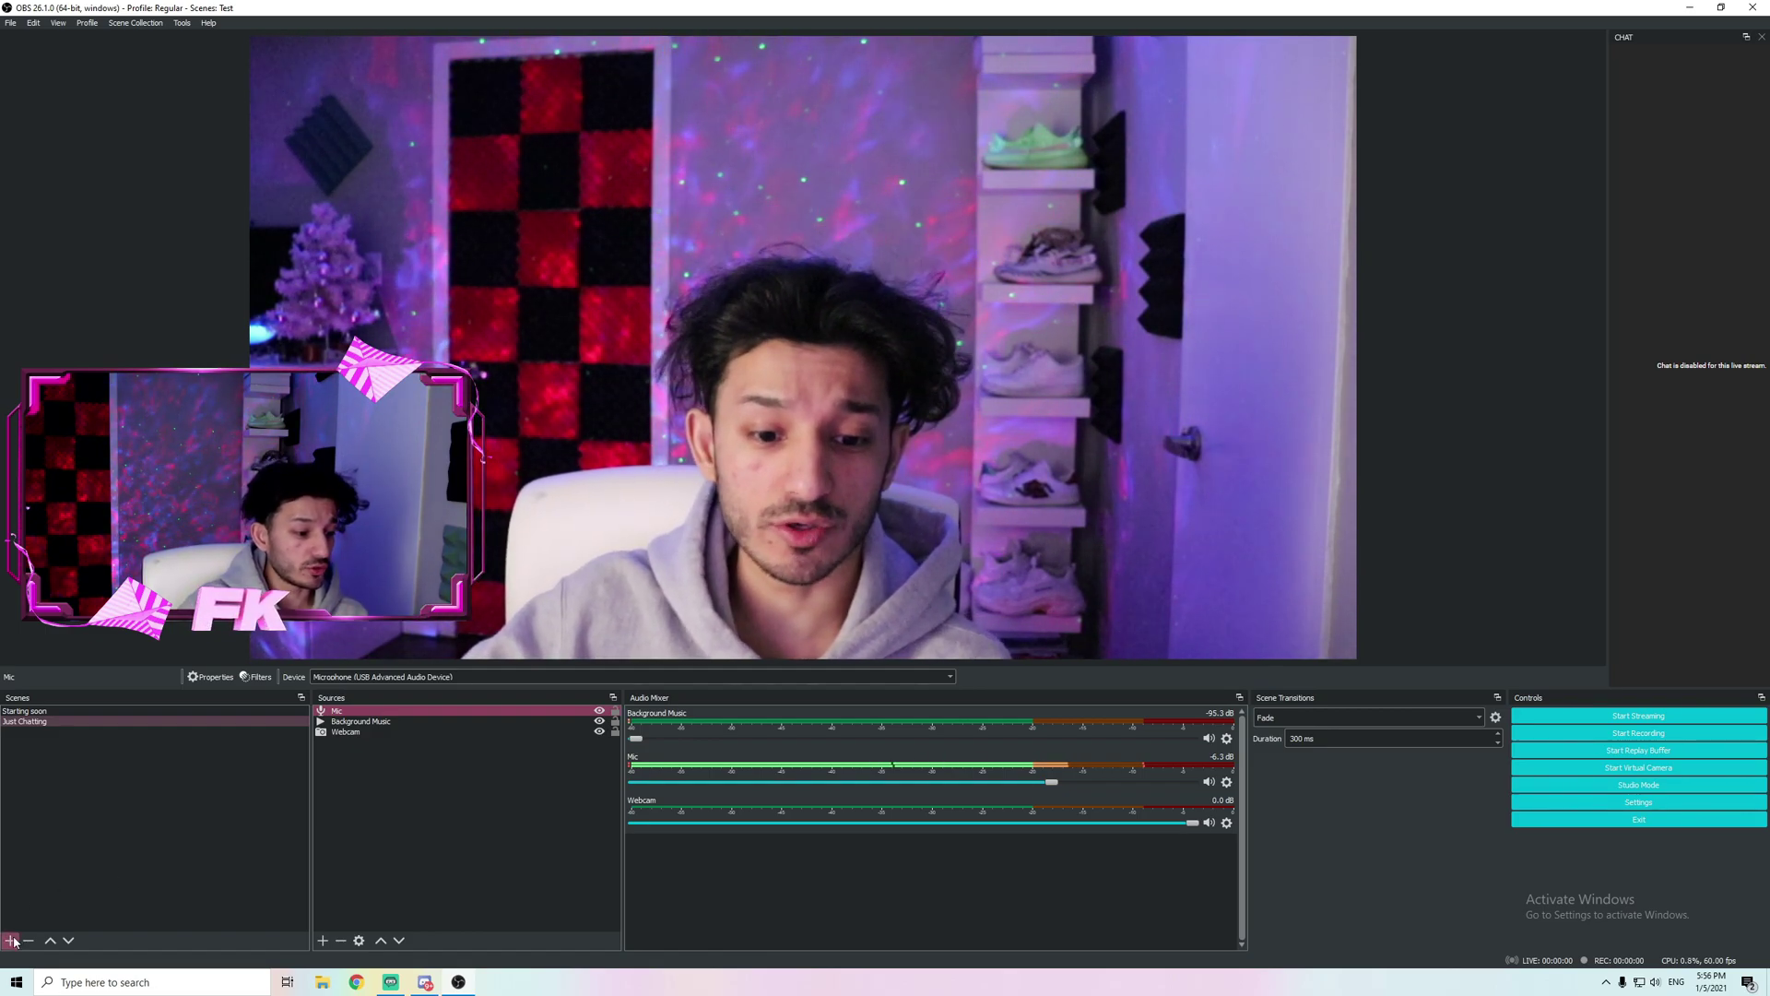
{"action": "left_click", "coordinate": [263, 857]}
{"action": "type", "text": "Gaming"}
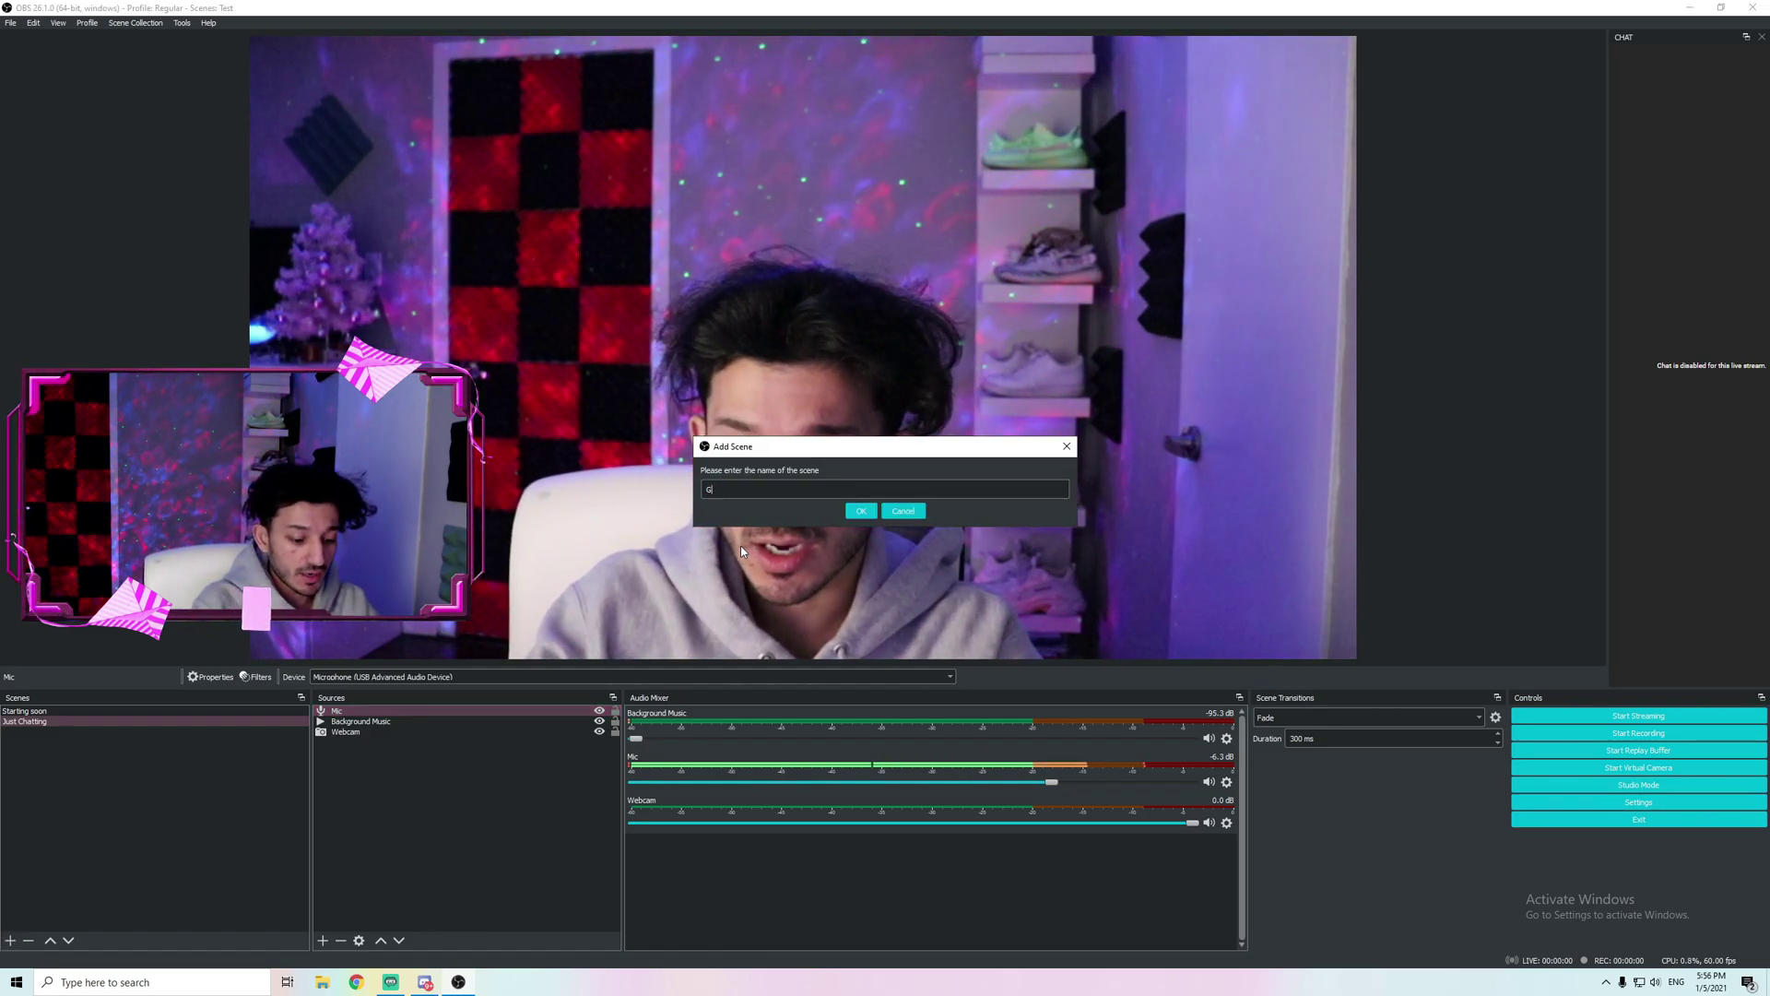
{"action": "left_click", "coordinate": [861, 511]}
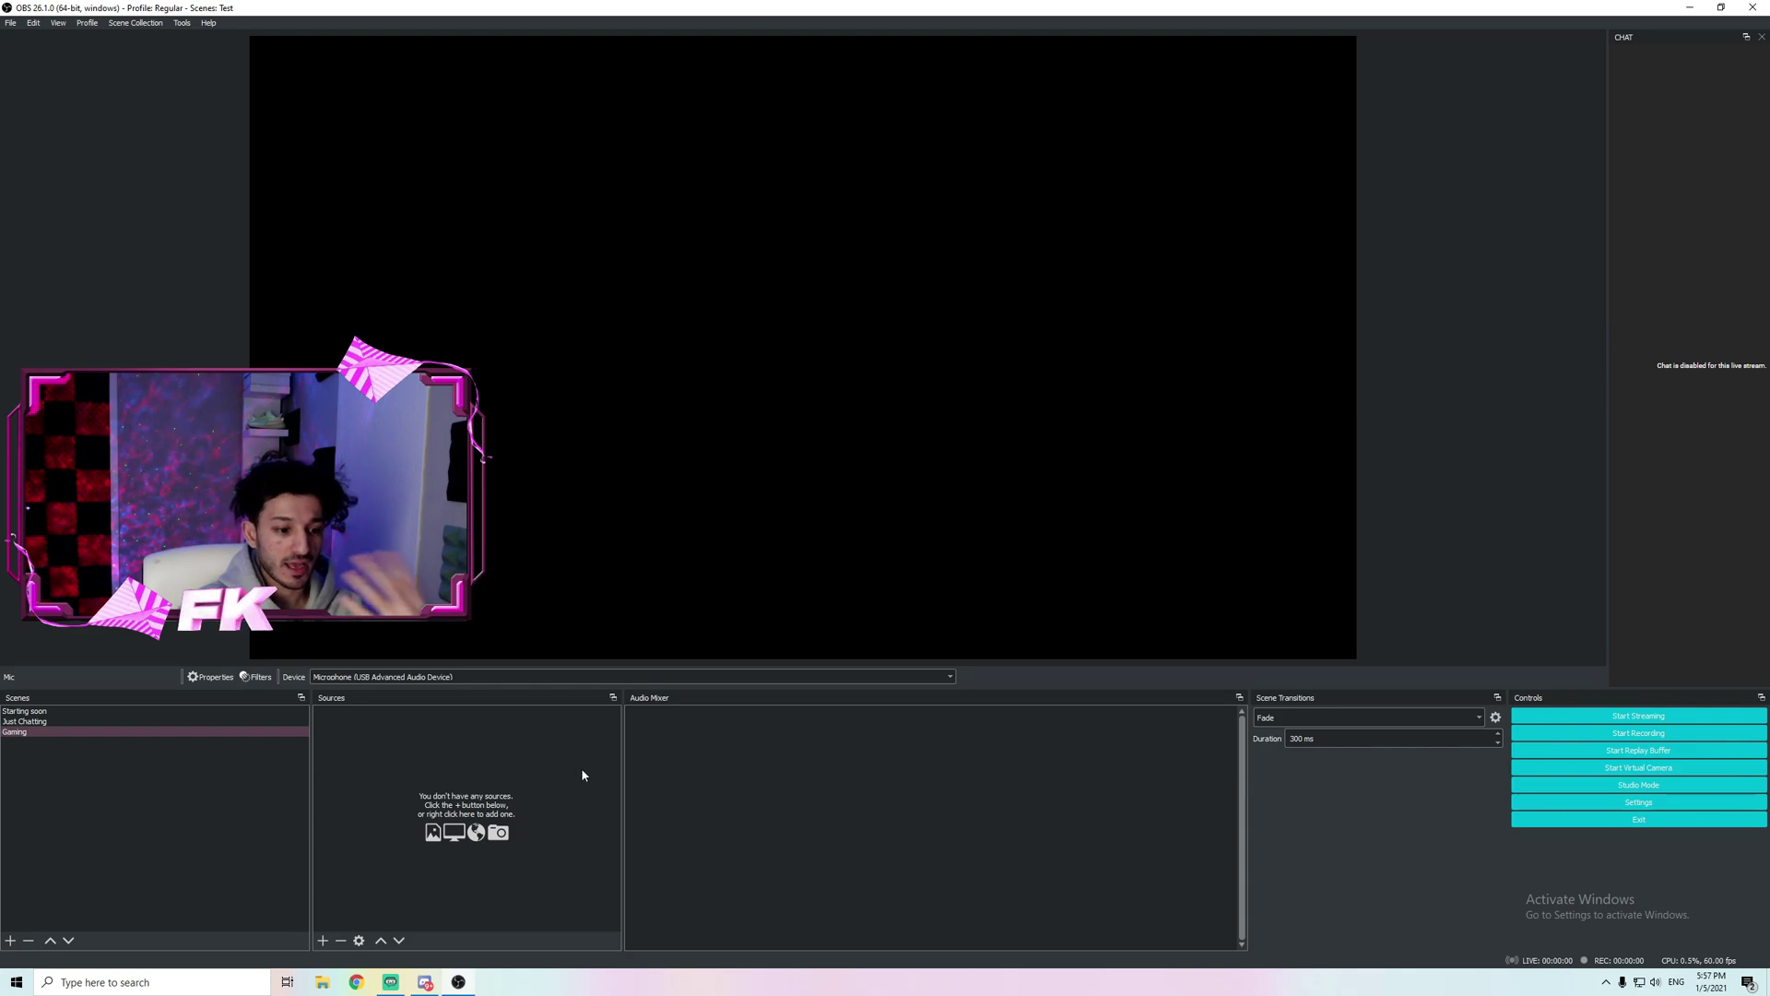
Step: Add a new Game Capture source to the Gaming scene, keeping its default name and the Capture any fullscreen application mode
{"action": "left_click", "coordinate": [323, 942]}
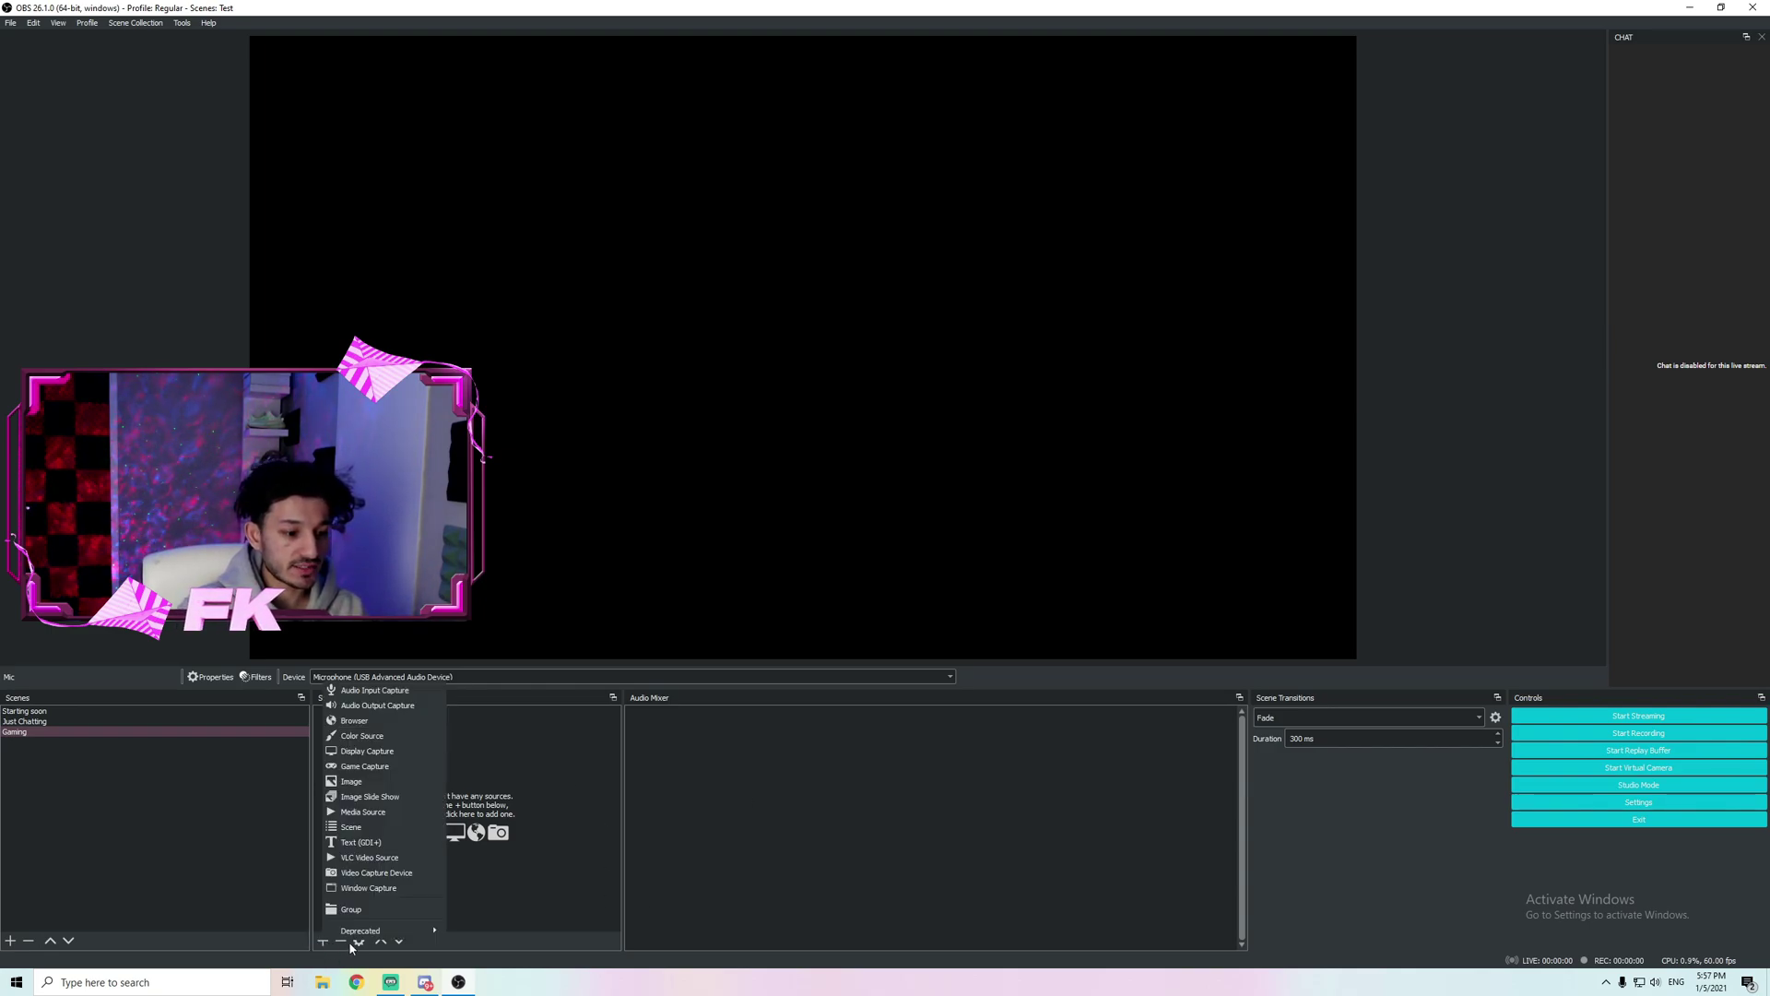
{"action": "left_click", "coordinate": [365, 767]}
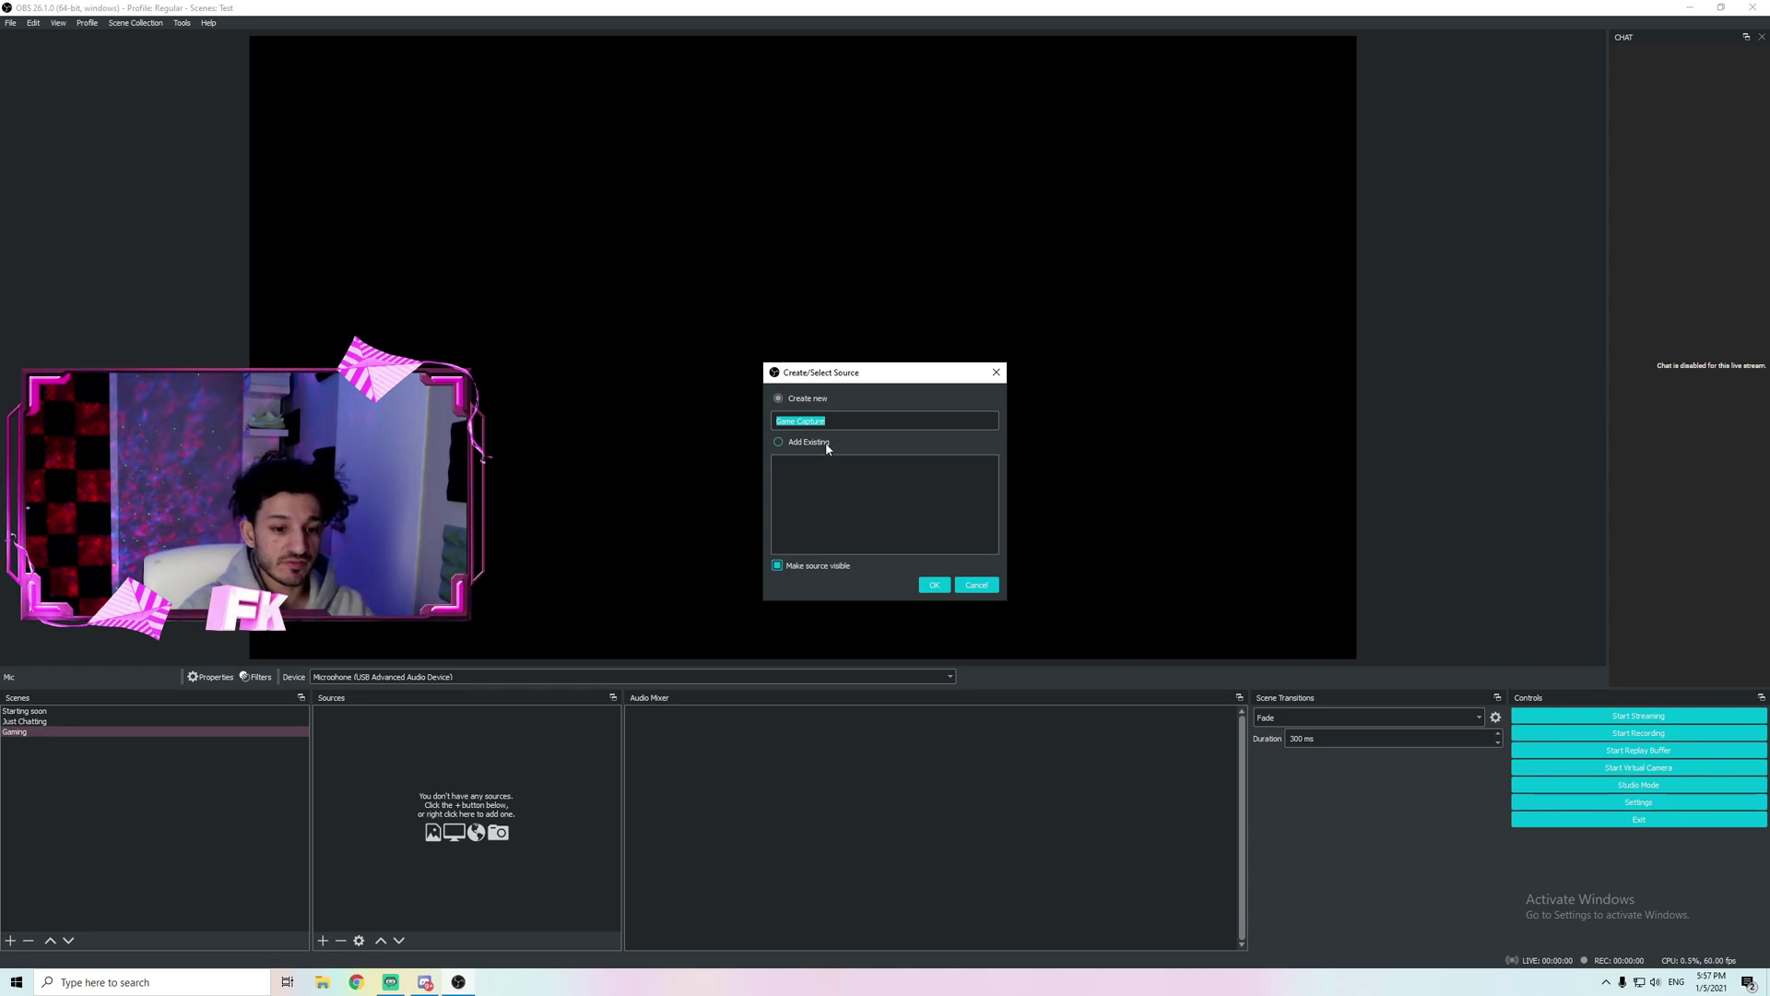
{"action": "left_click", "coordinate": [934, 584]}
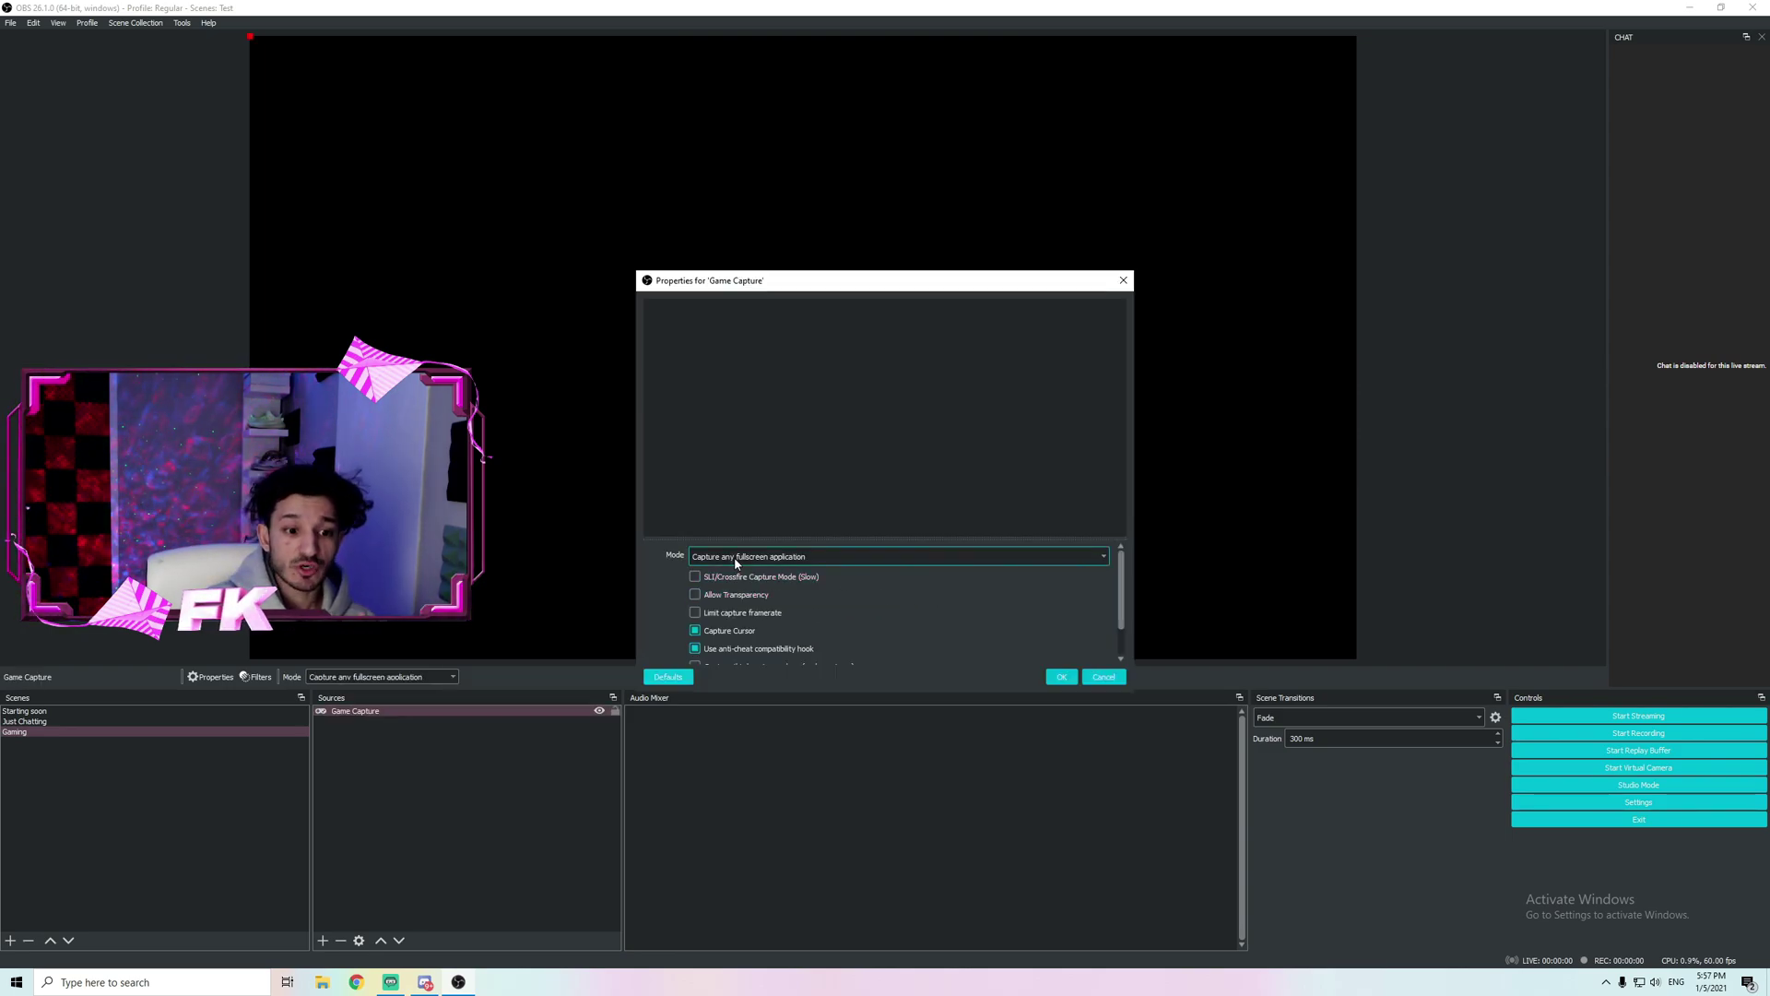
{"action": "scroll", "coordinate": [811, 609], "scroll_direction": "down", "scroll_amount": 2}
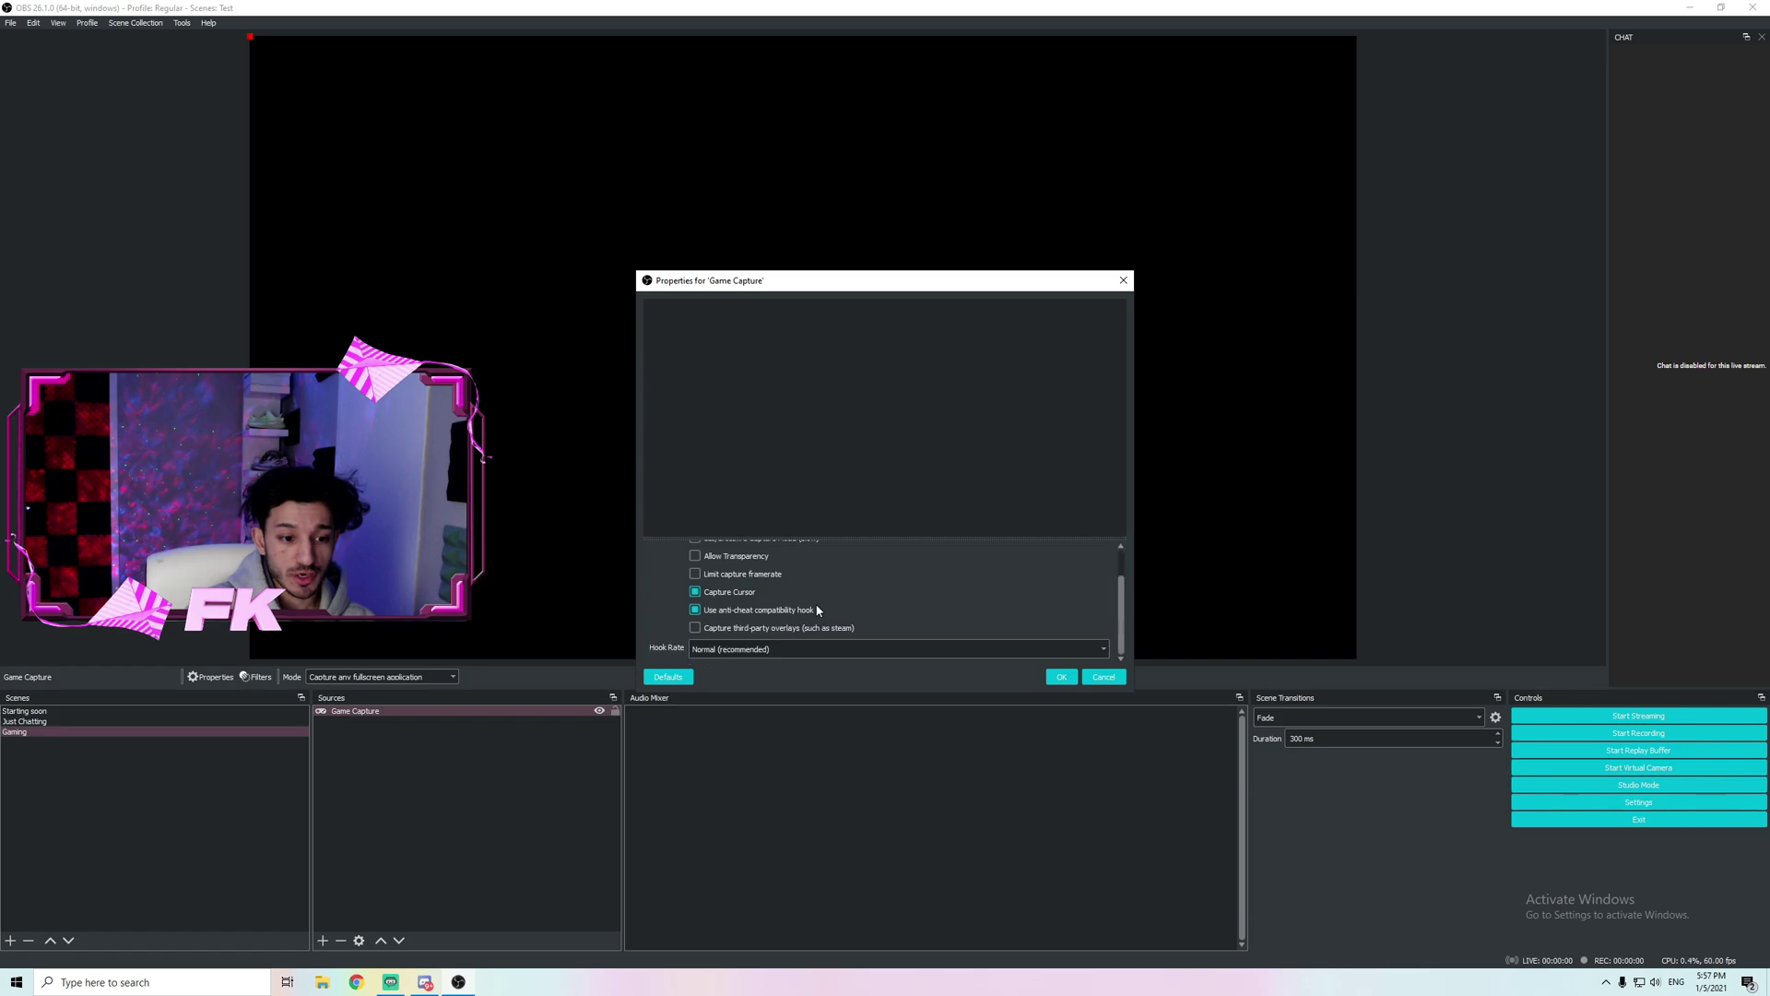
{"action": "scroll", "coordinate": [784, 620], "scroll_direction": "up", "scroll_amount": 2}
{"action": "scroll", "coordinate": [811, 613], "scroll_direction": "down", "scroll_amount": 2}
{"action": "scroll", "coordinate": [963, 634], "scroll_direction": "up", "scroll_amount": 2}
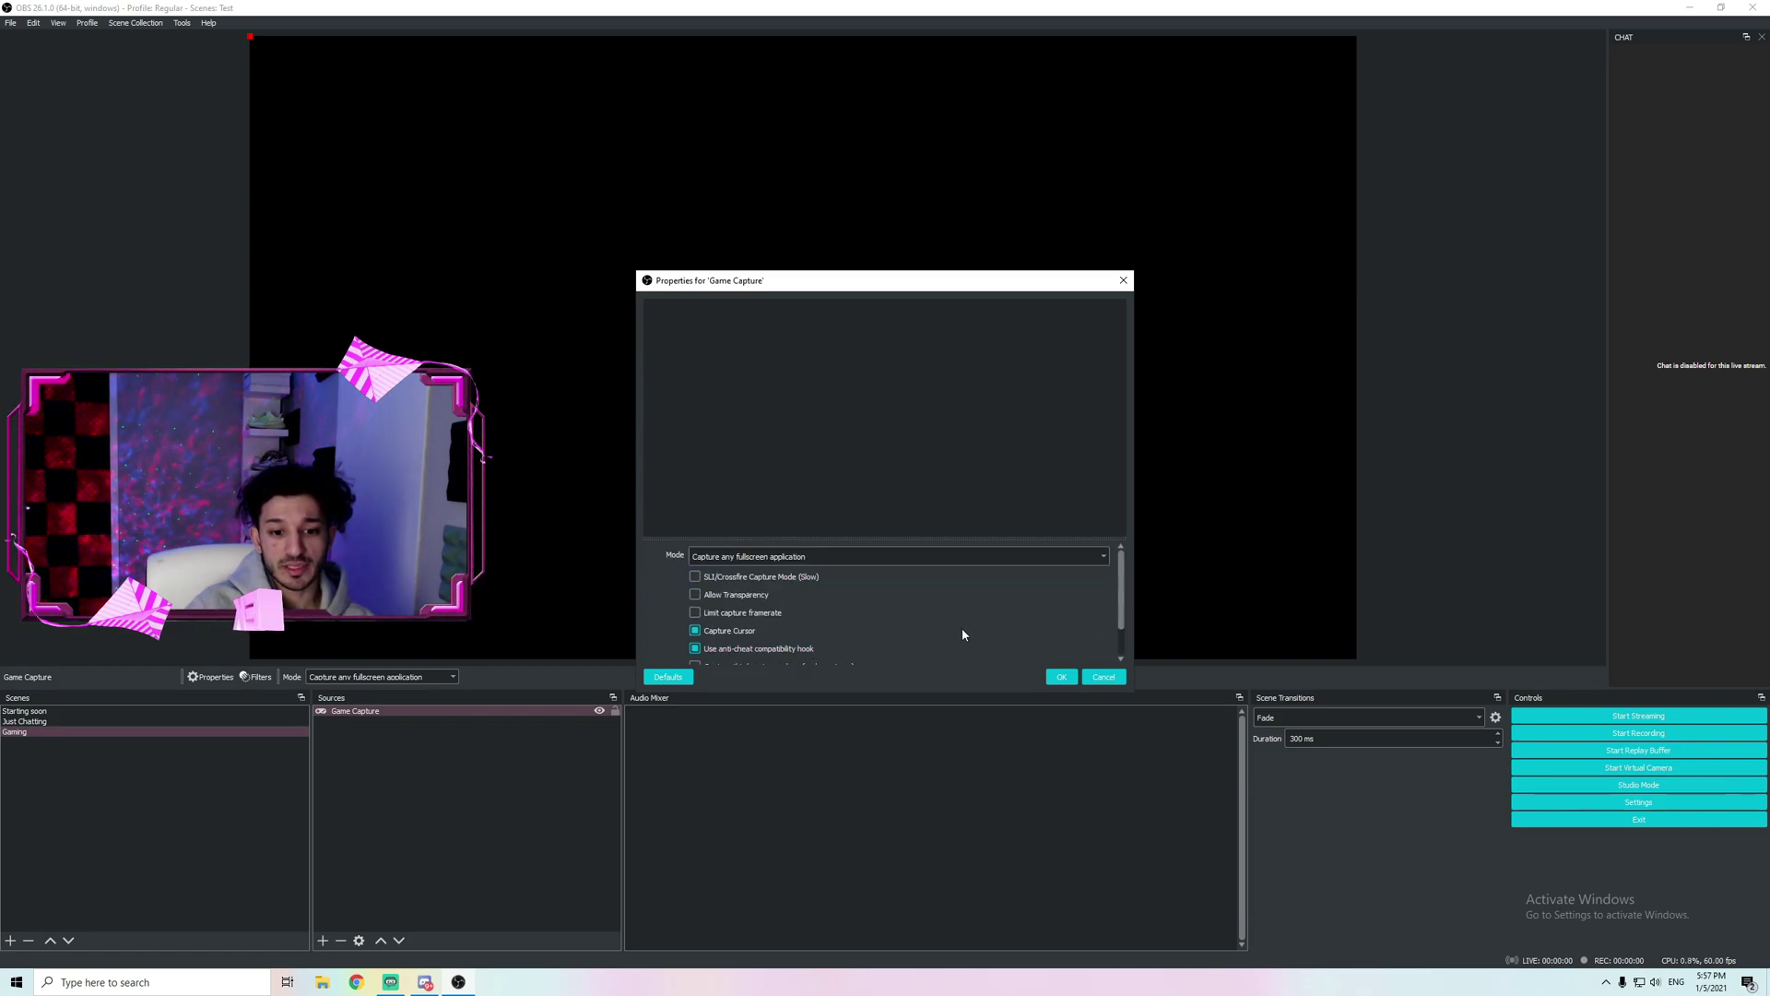
{"action": "left_click", "coordinate": [1062, 678]}
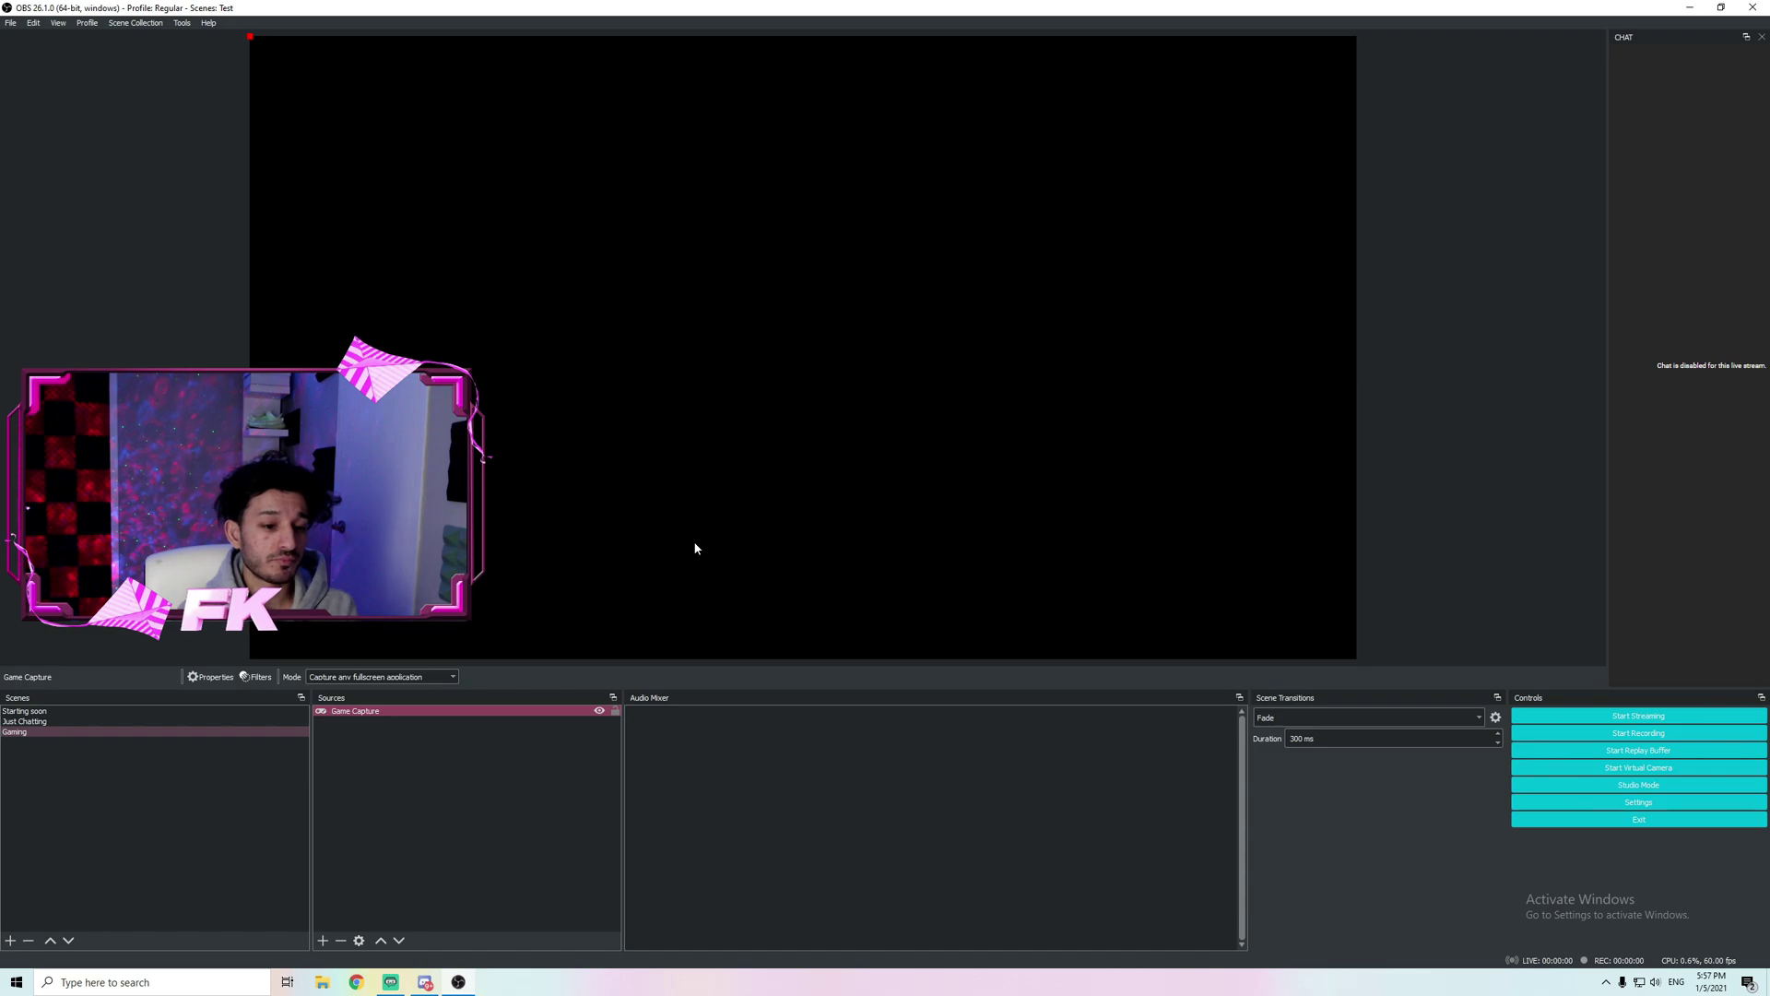
Step: Try the Capture specific window mode on the Game Capture source, check its window choices, and restore Capture any fullscreen application
{"action": "right_click", "coordinate": [415, 720]}
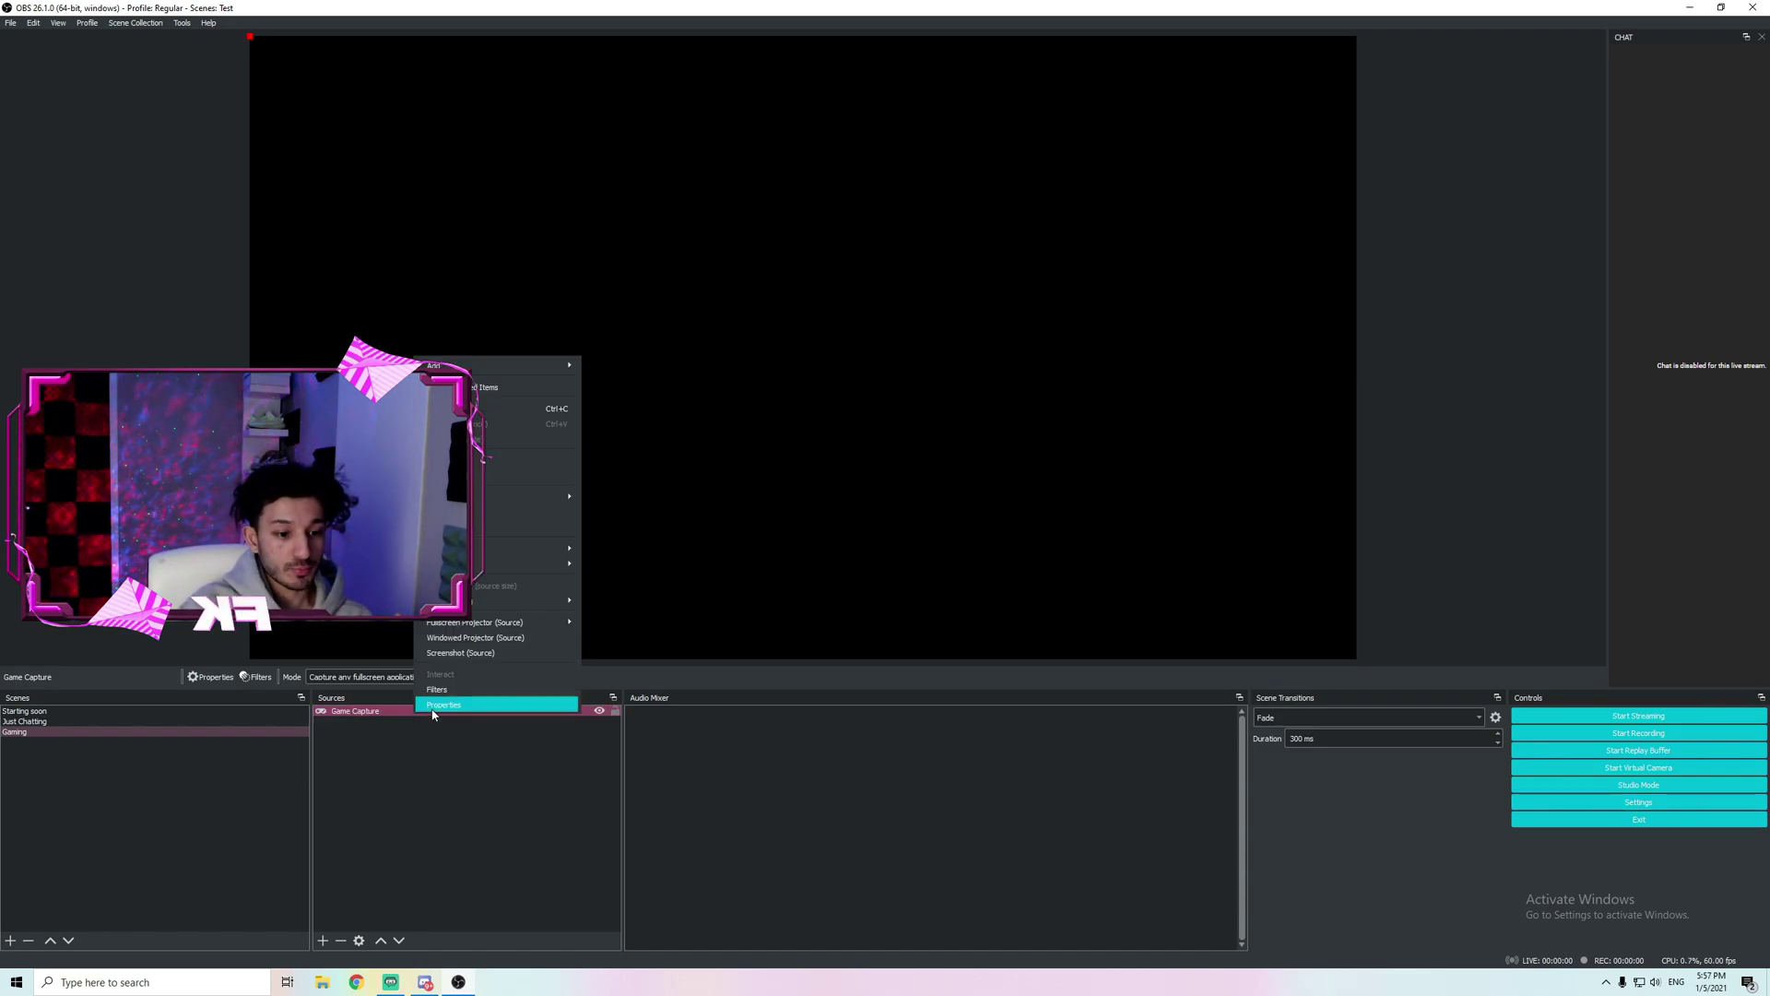
{"action": "left_click", "coordinate": [434, 706]}
{"action": "left_click", "coordinate": [754, 558]}
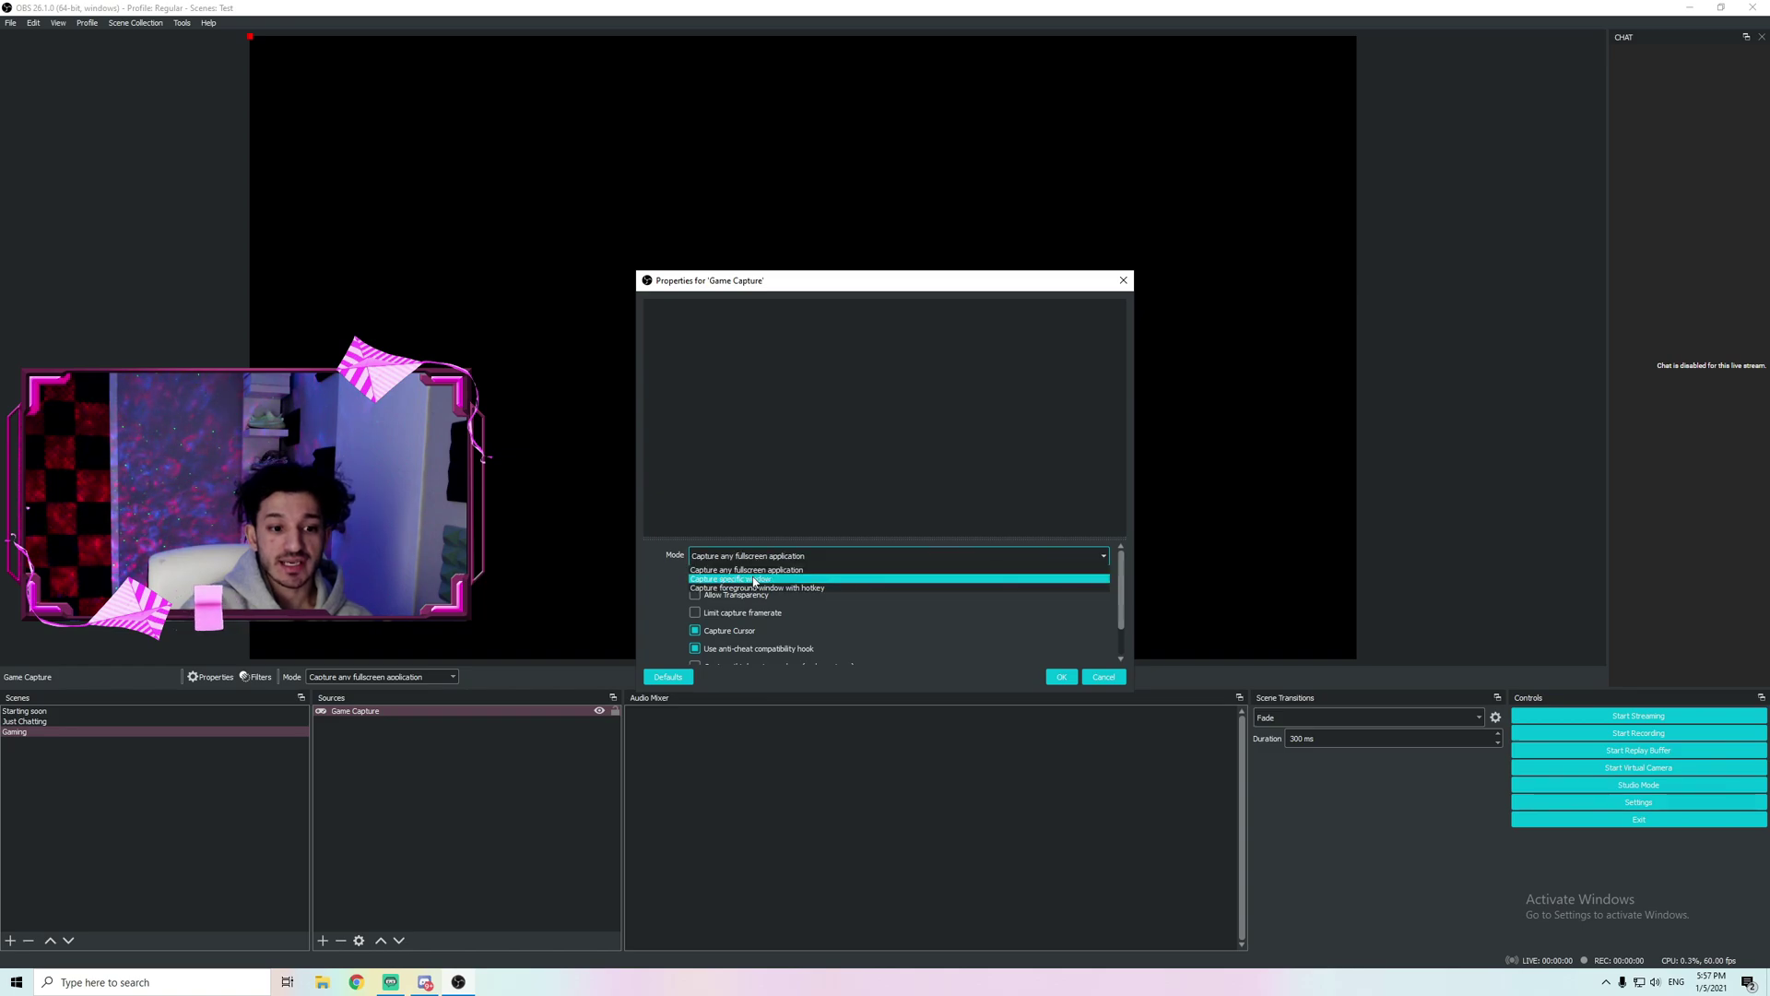
{"action": "left_click", "coordinate": [756, 580]}
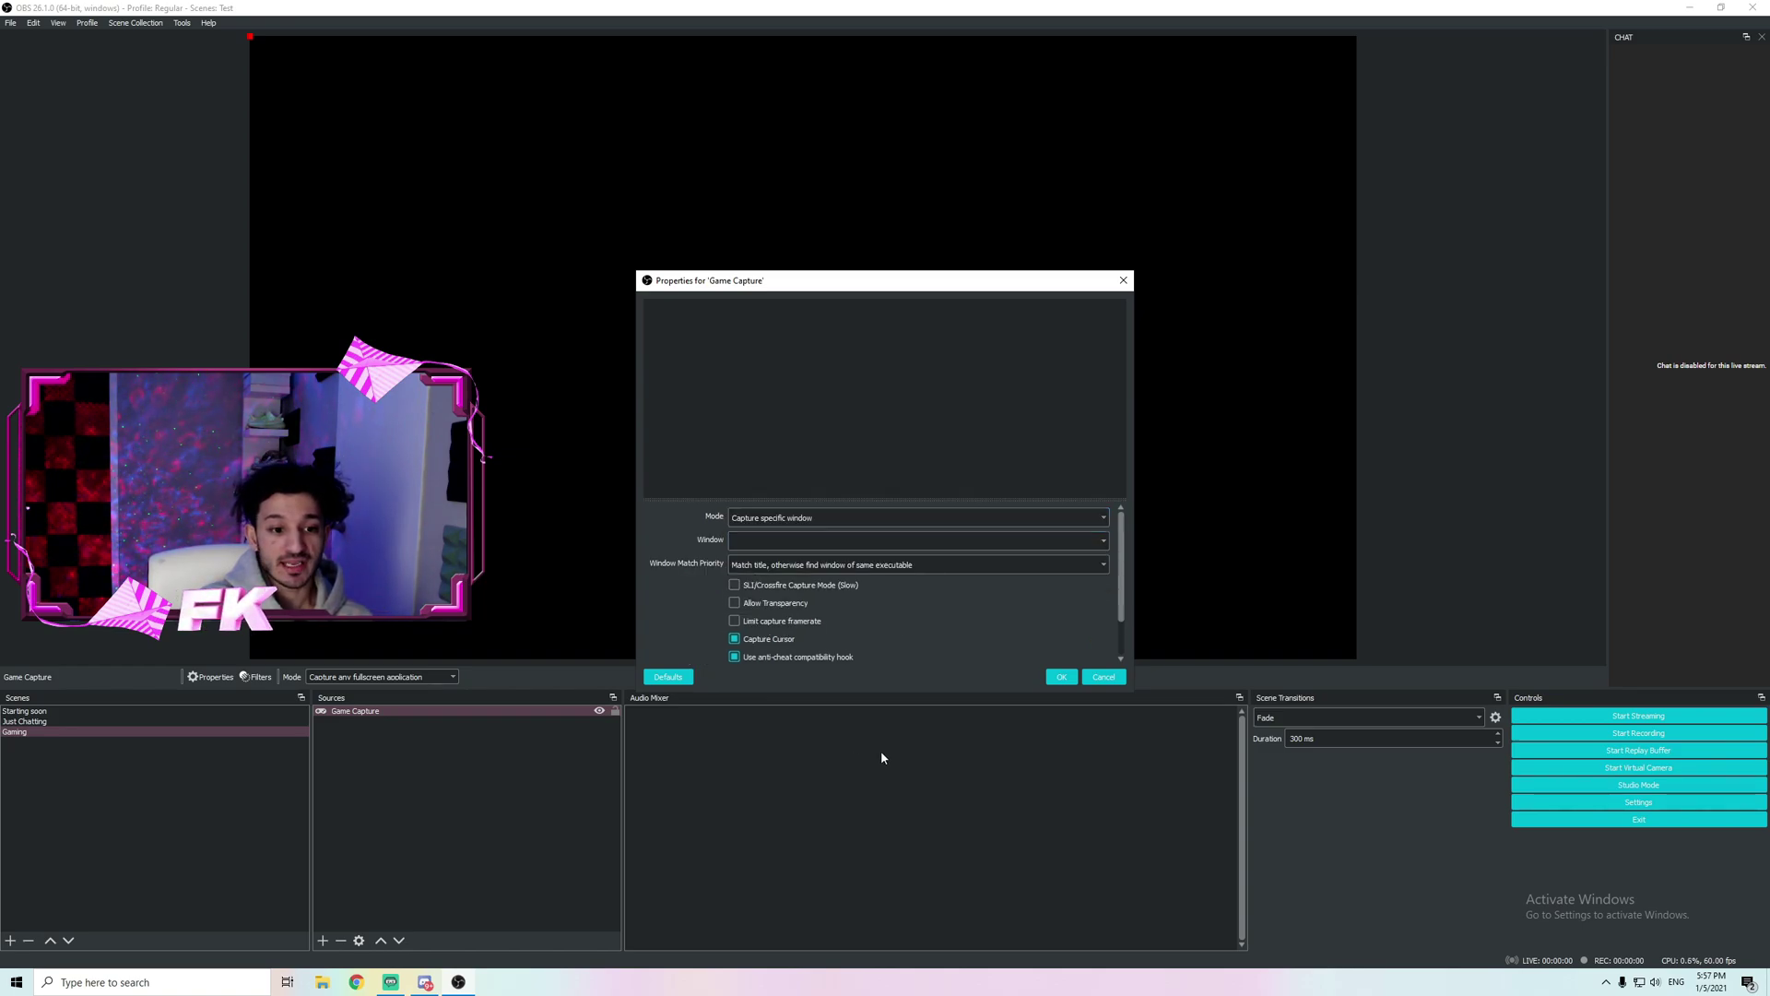
{"action": "left_click", "coordinate": [778, 544]}
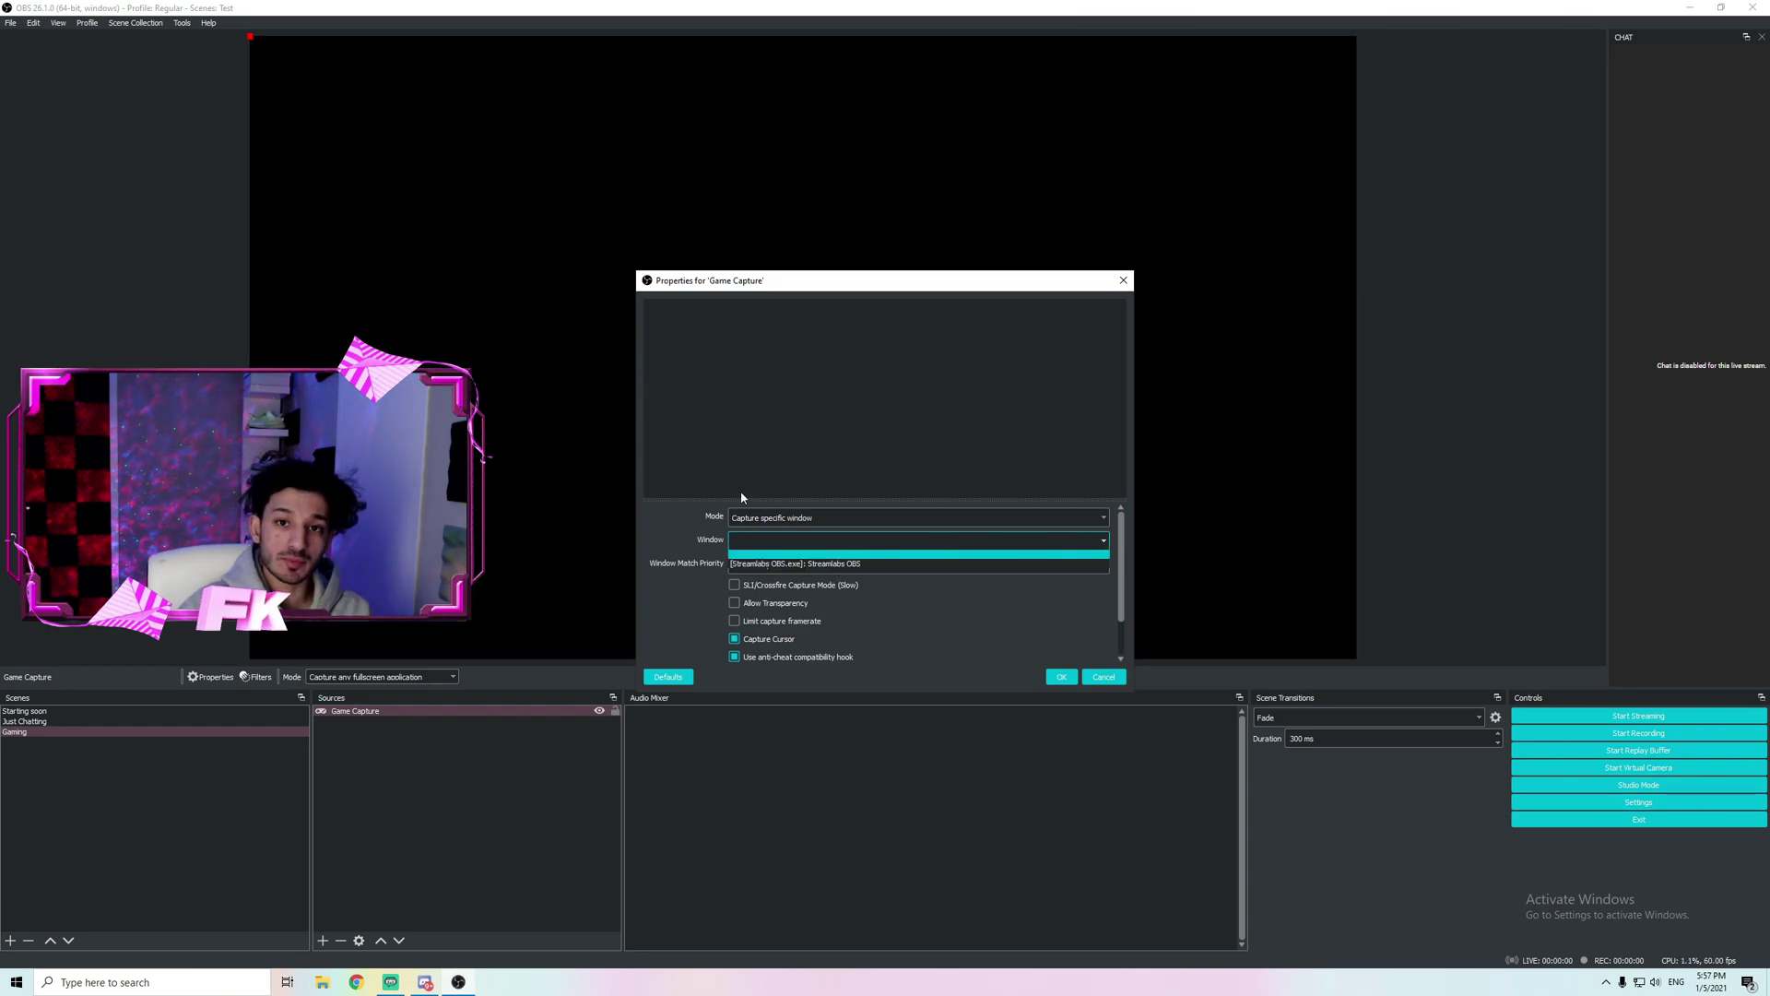
{"action": "left_click", "coordinate": [795, 527]}
{"action": "left_click", "coordinate": [795, 527]}
{"action": "left_click", "coordinate": [802, 533]}
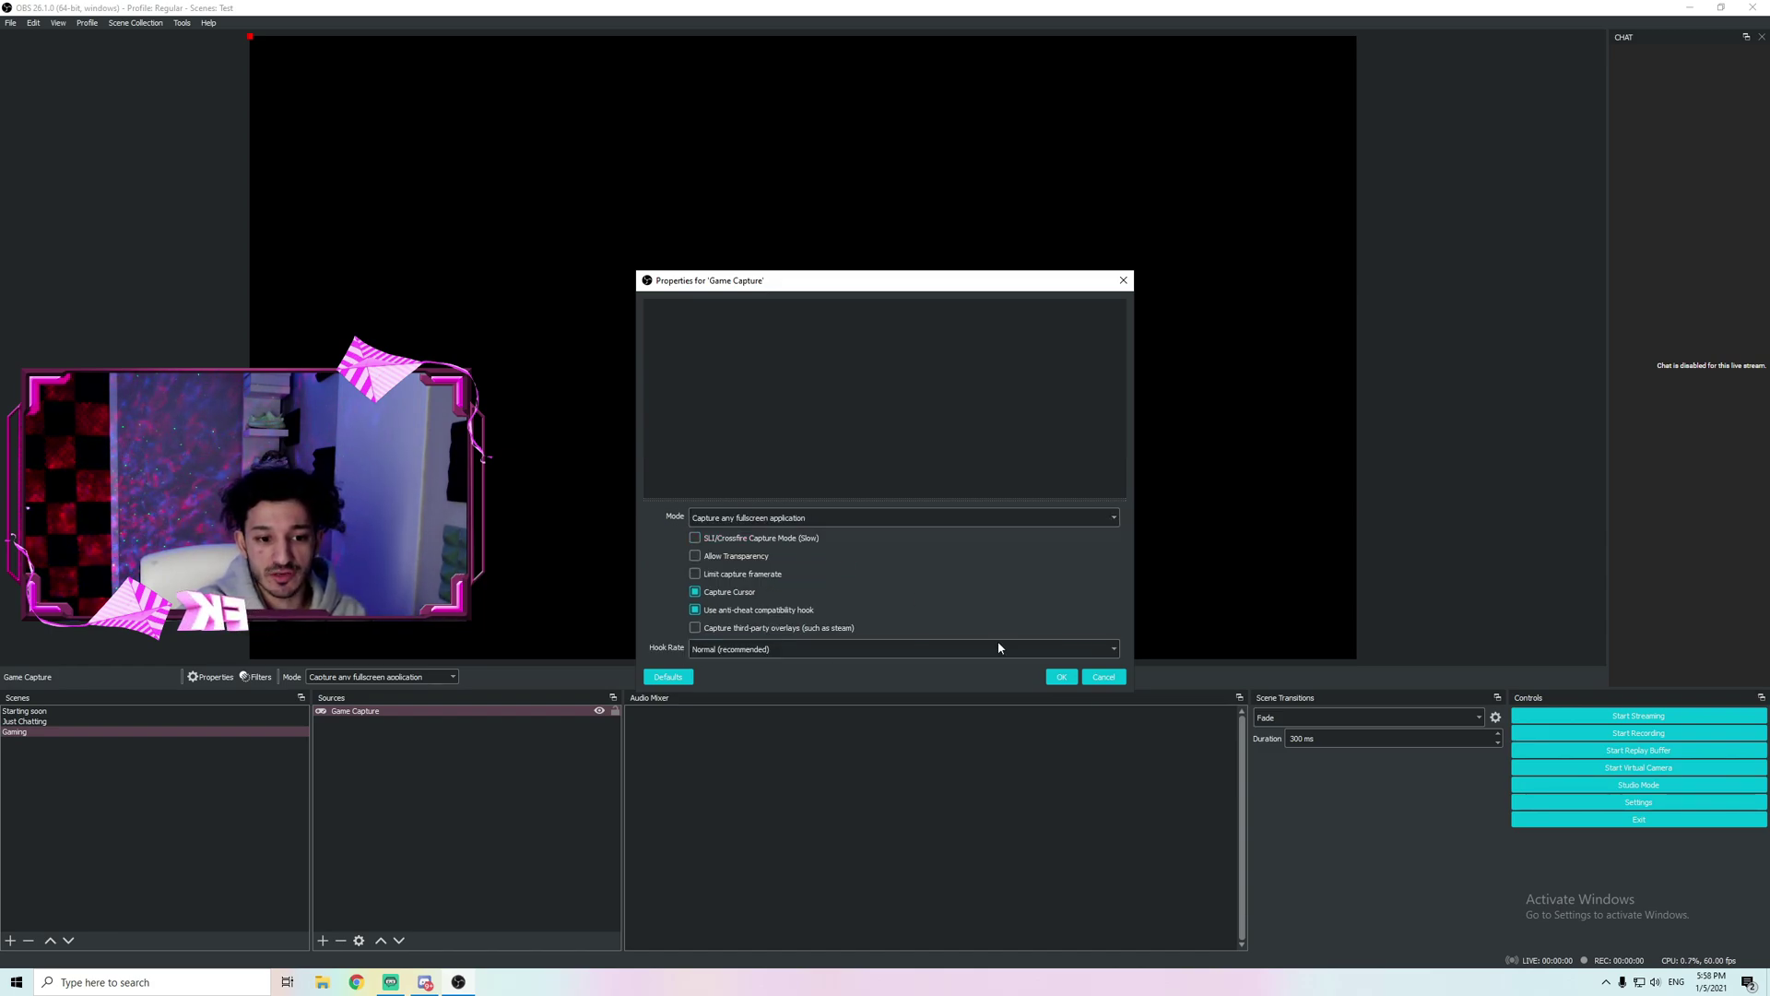
{"action": "left_click", "coordinate": [1061, 679]}
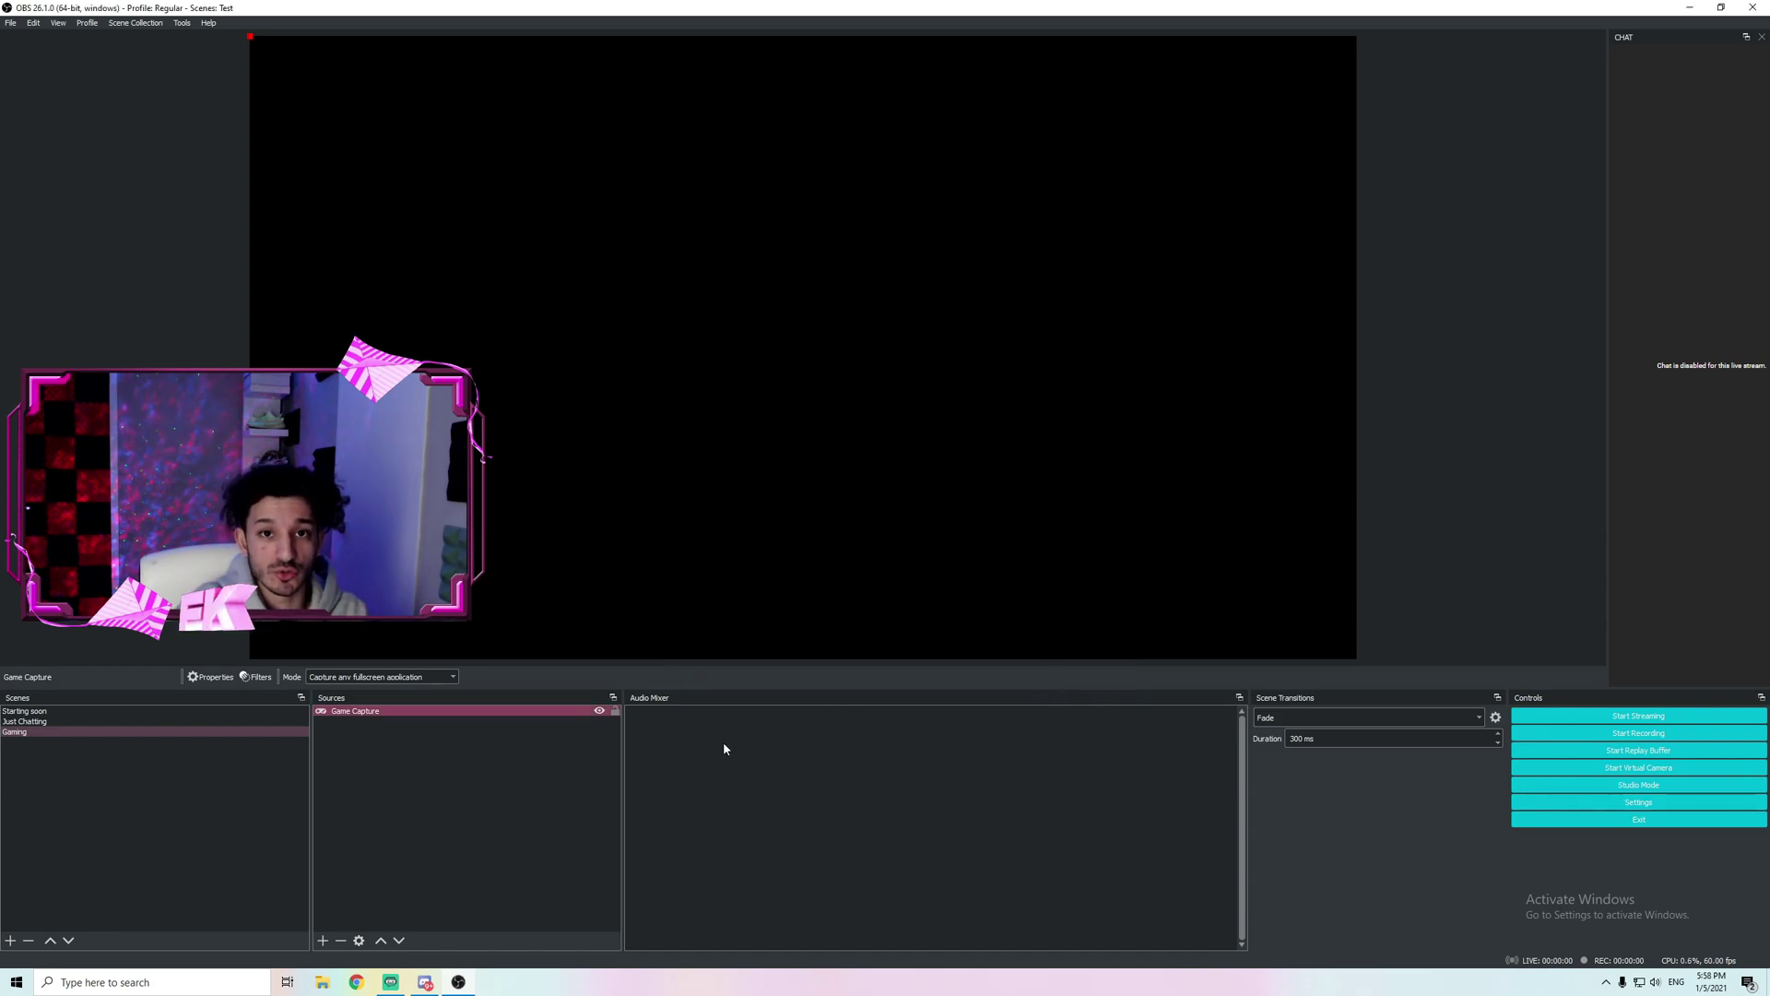
Step: Add a new Media Source named "WebcamOverlay" to the Gaming scene, using Facecam Final.avi from Downloads with Loop enabled
{"action": "left_click", "coordinate": [324, 941]}
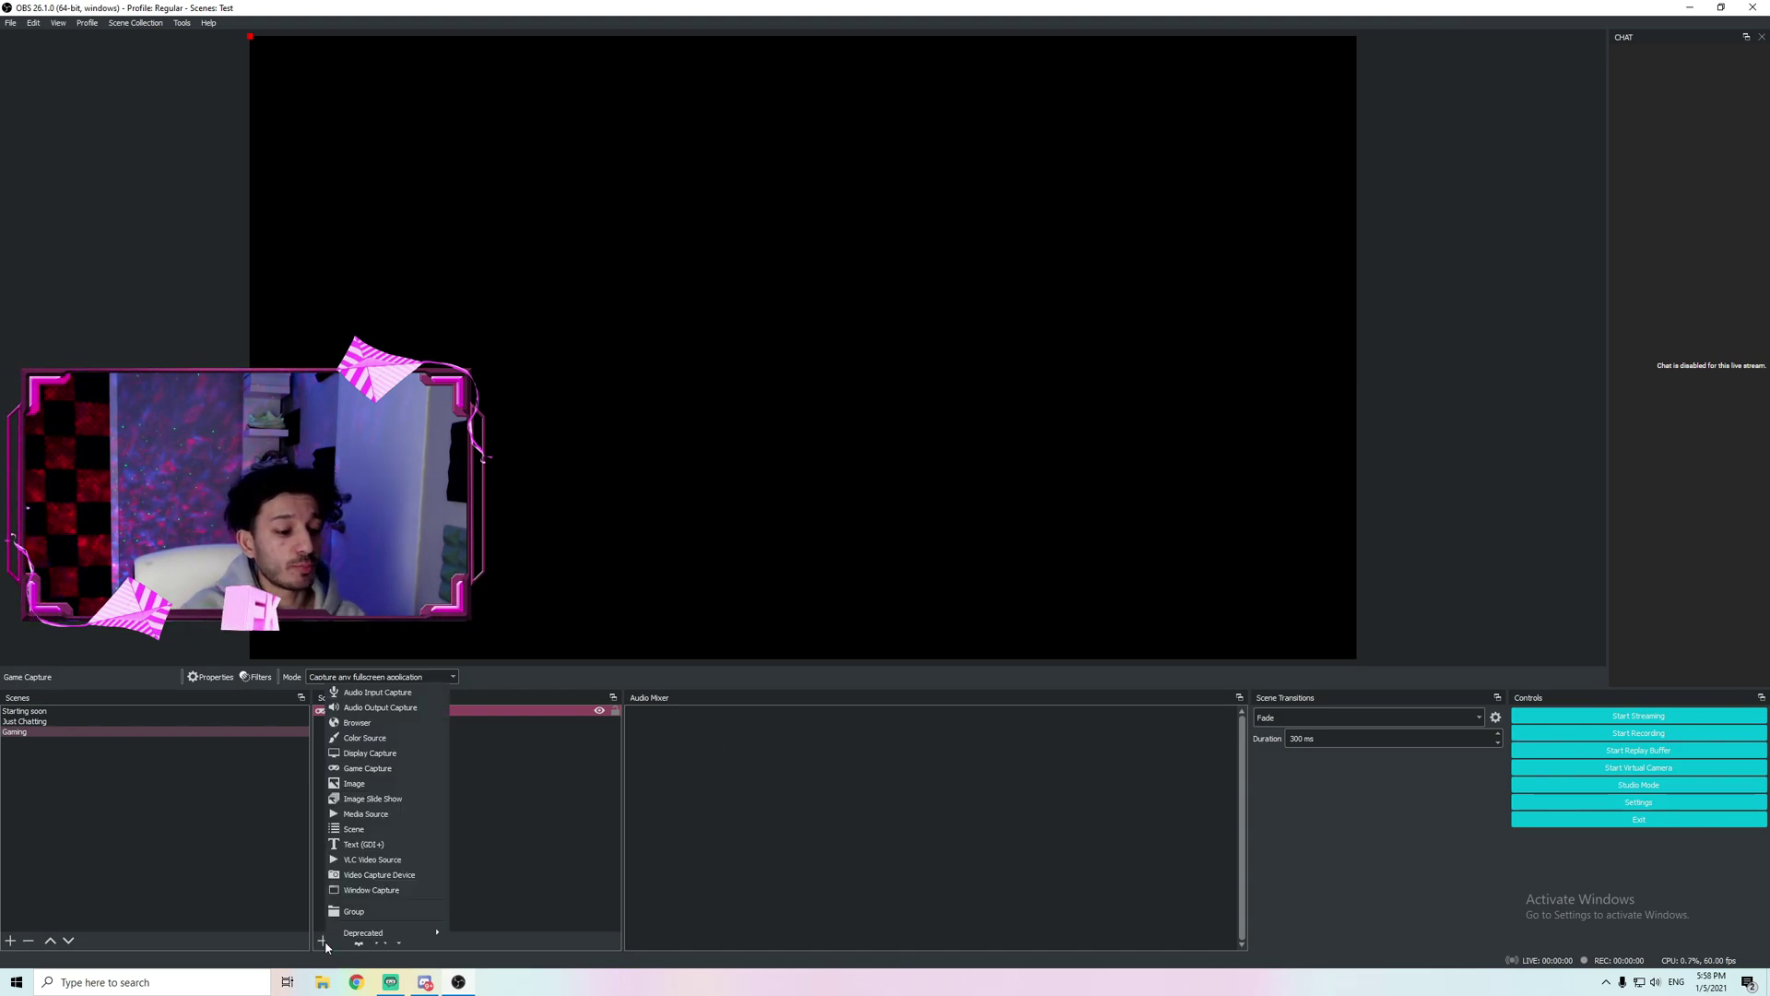
{"action": "left_click", "coordinate": [383, 815]}
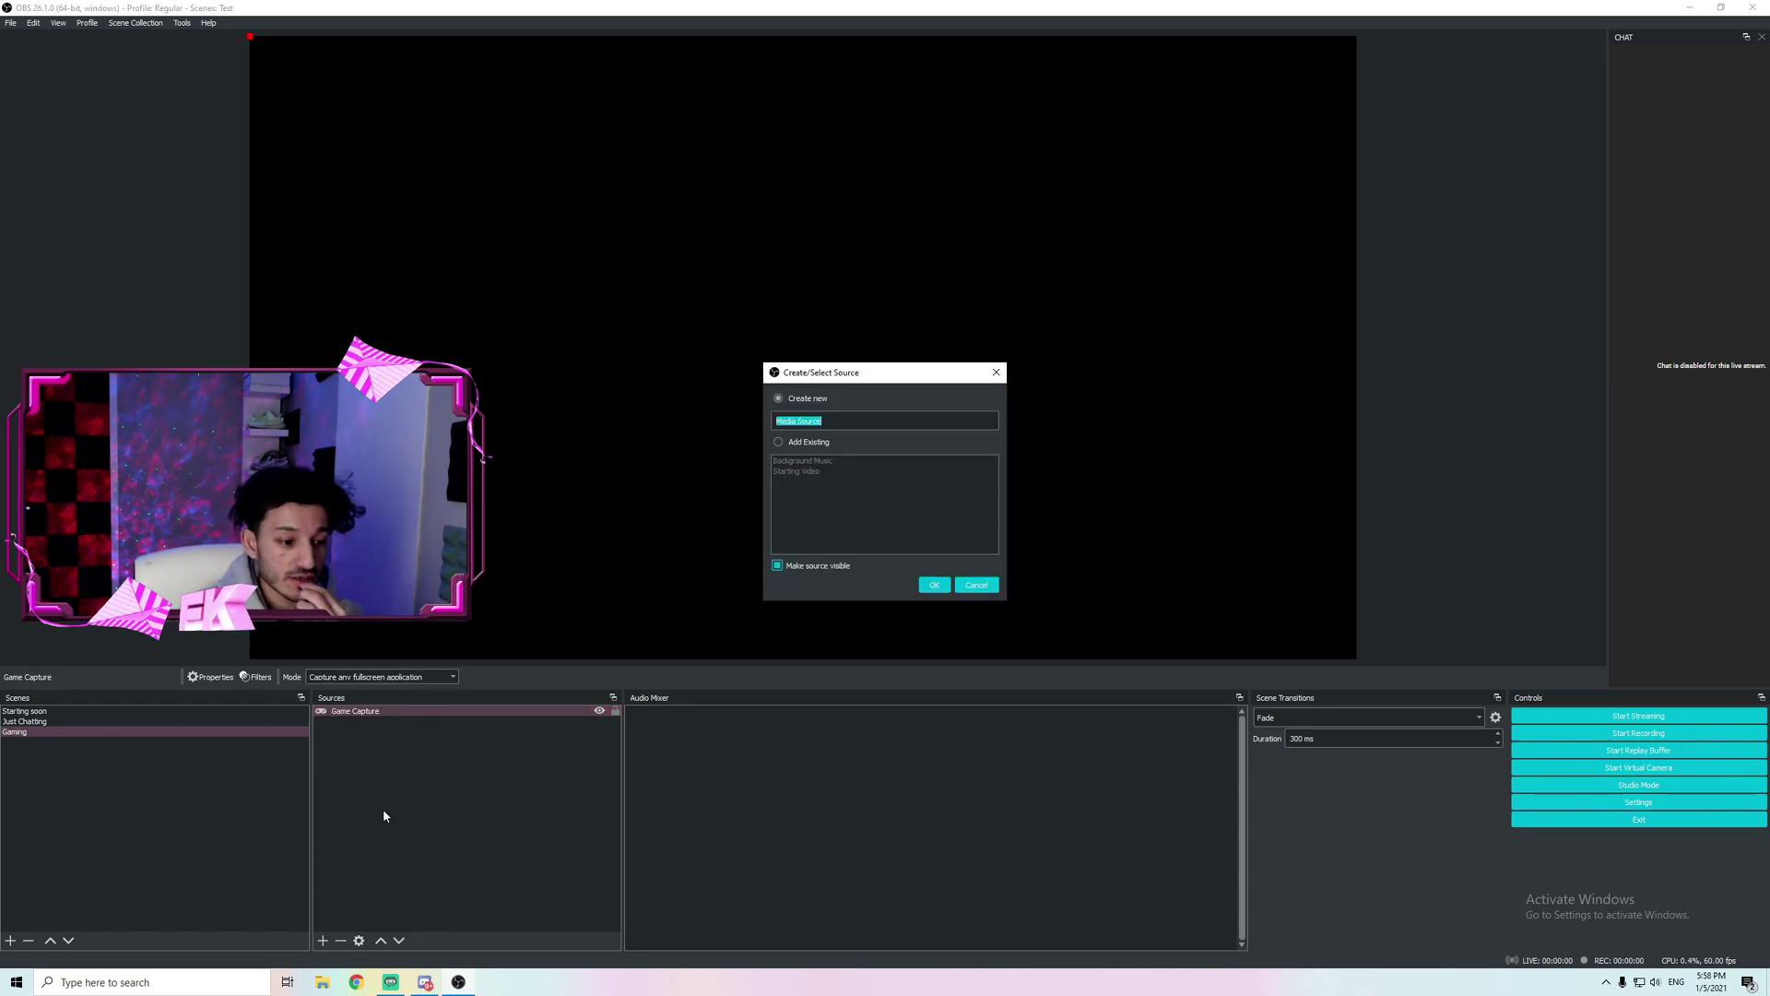
{"action": "type", "text": "WebcamOverlay"}
{"action": "left_click", "coordinate": [931, 585]}
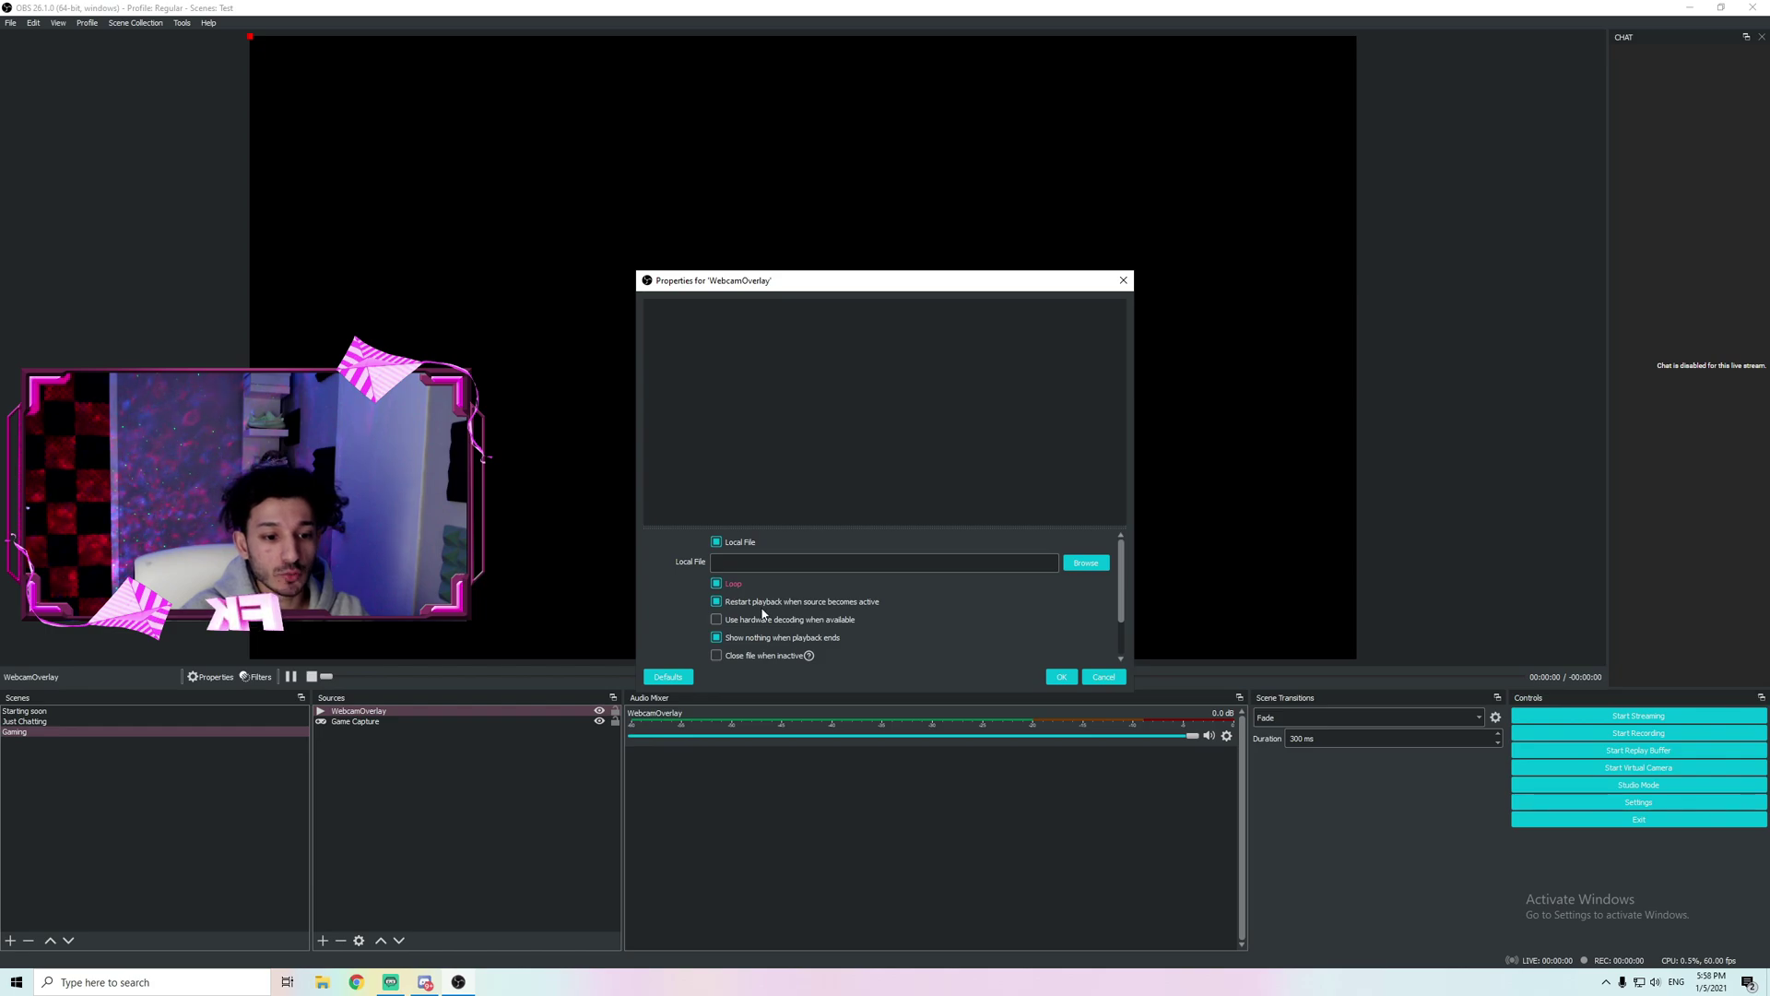
{"action": "left_click", "coordinate": [1097, 564]}
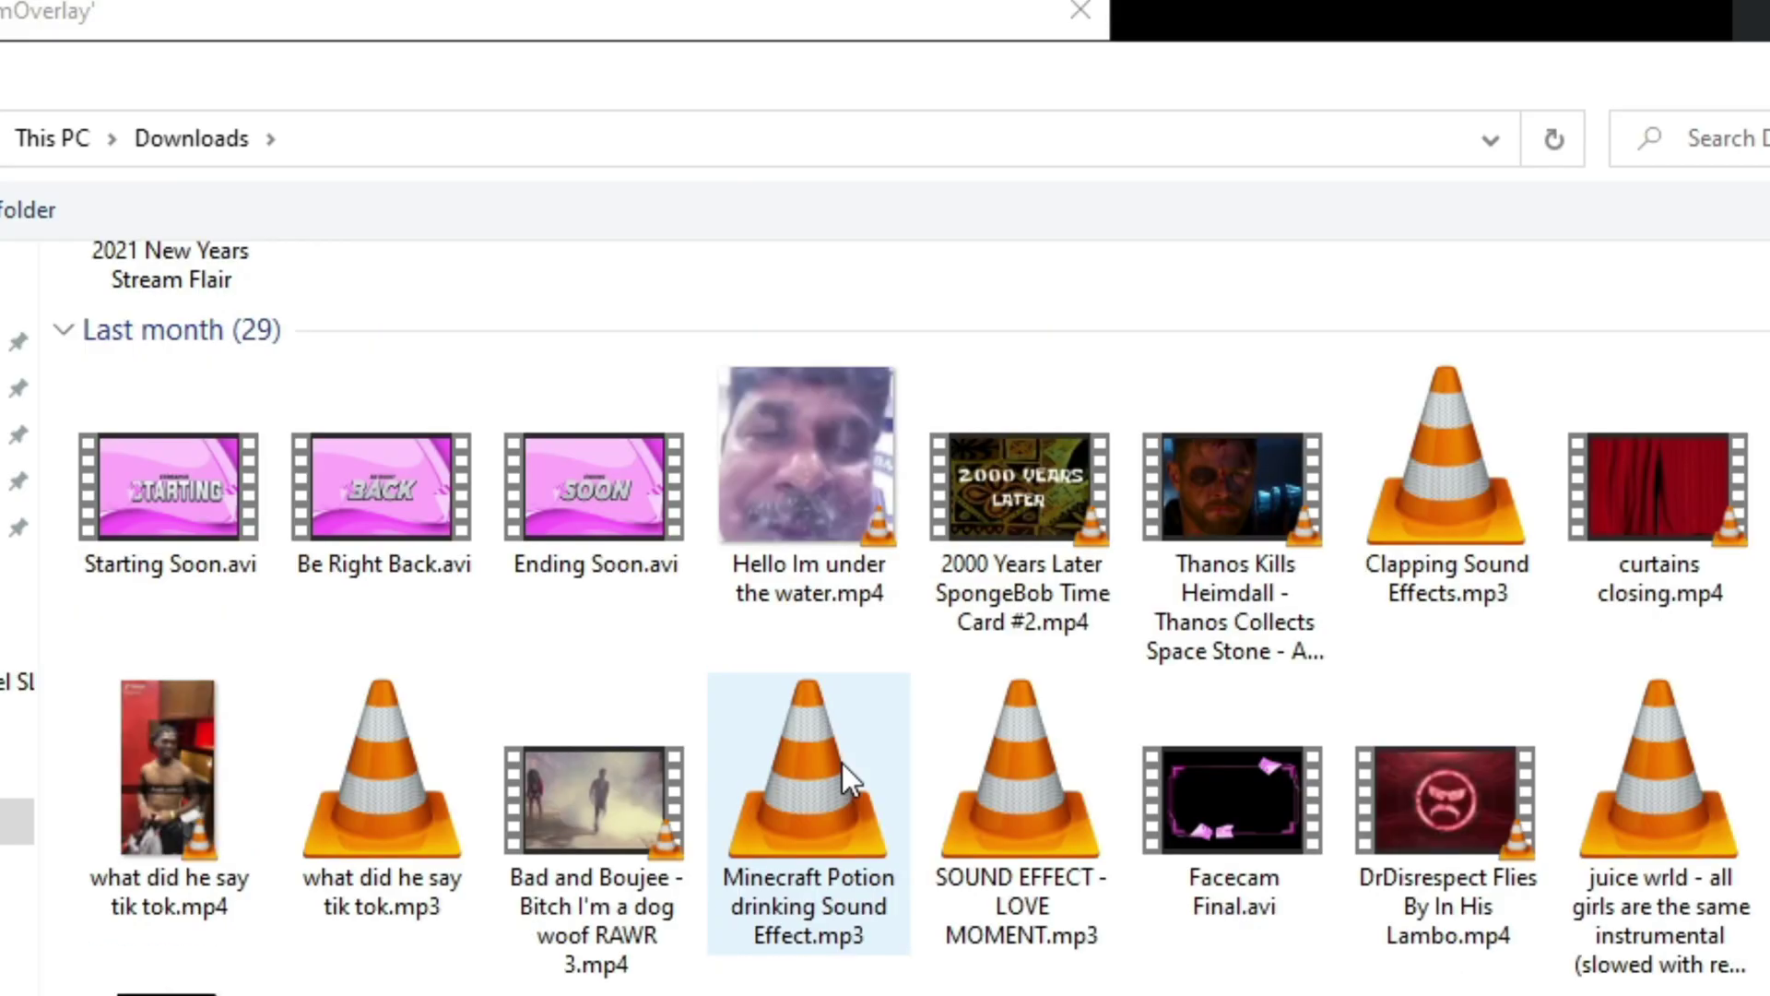
{"action": "left_click", "coordinate": [1235, 803]}
{"action": "key", "text": "Return"}
{"action": "left_click", "coordinate": [1061, 677]}
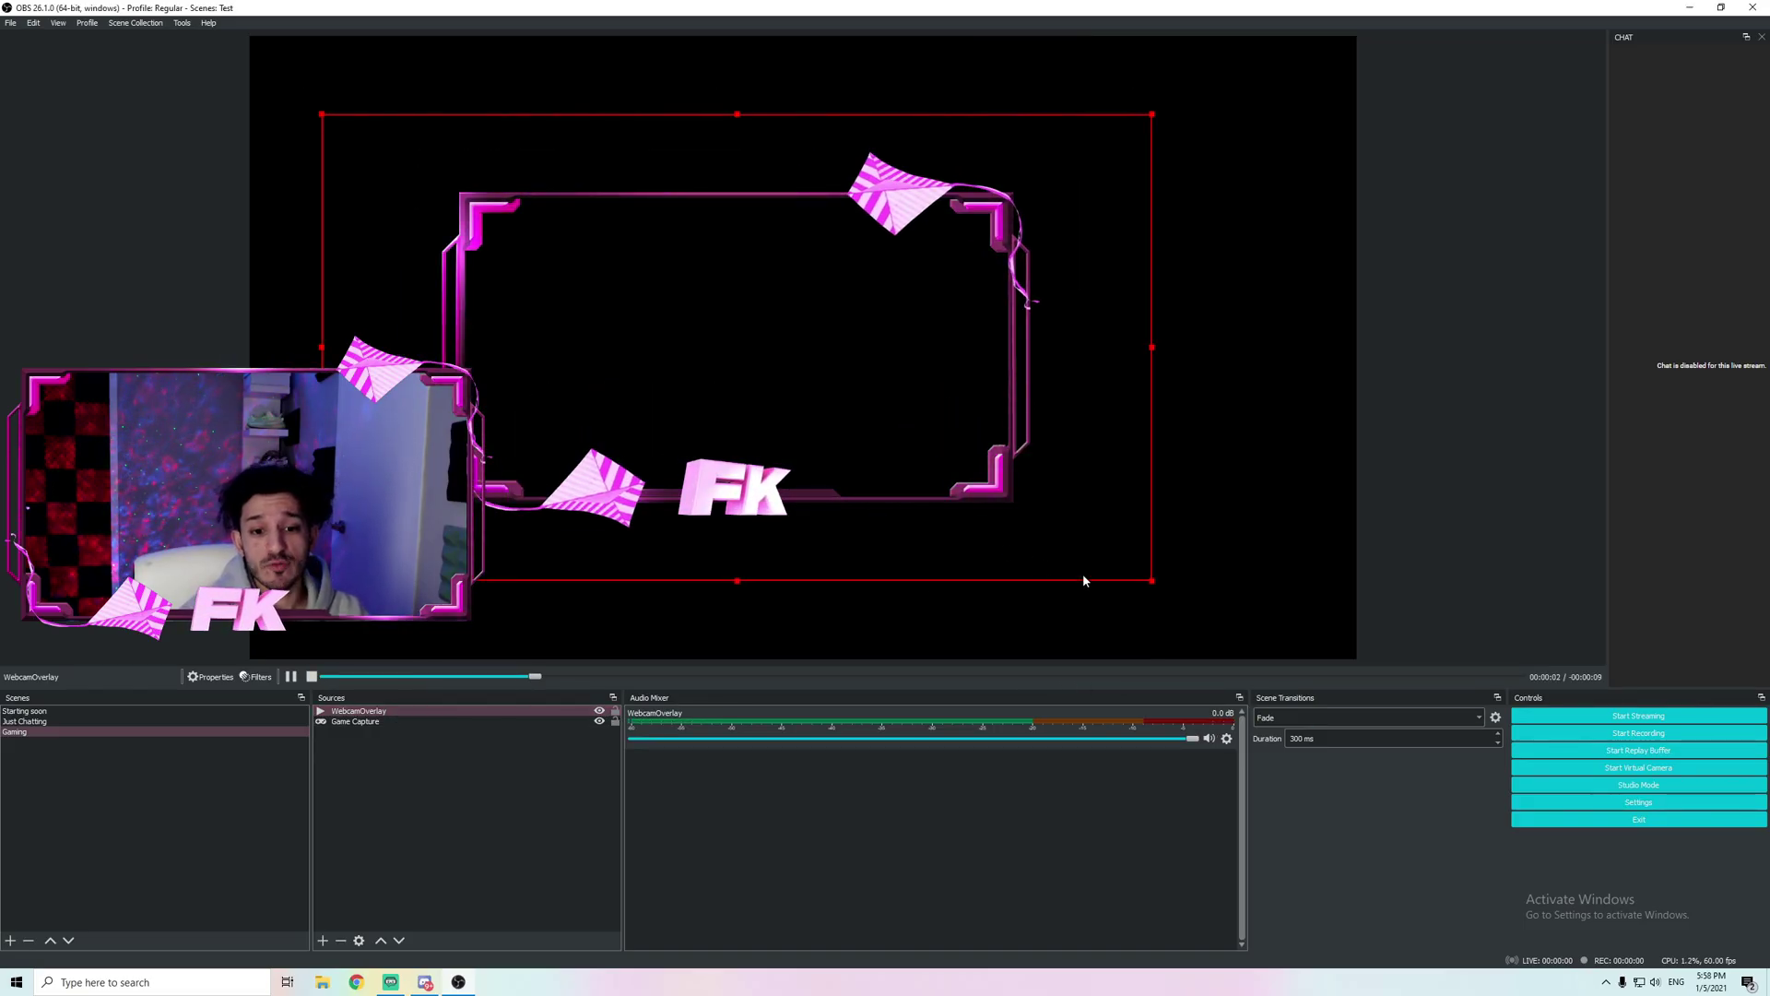
Step: Shrink the WebcamOverlay frame to under a third of the canvas width and place it at the canvas's bottom centre
{"action": "left_click_drag", "start_coordinate": [1152, 580], "coordinate": [877, 538]}
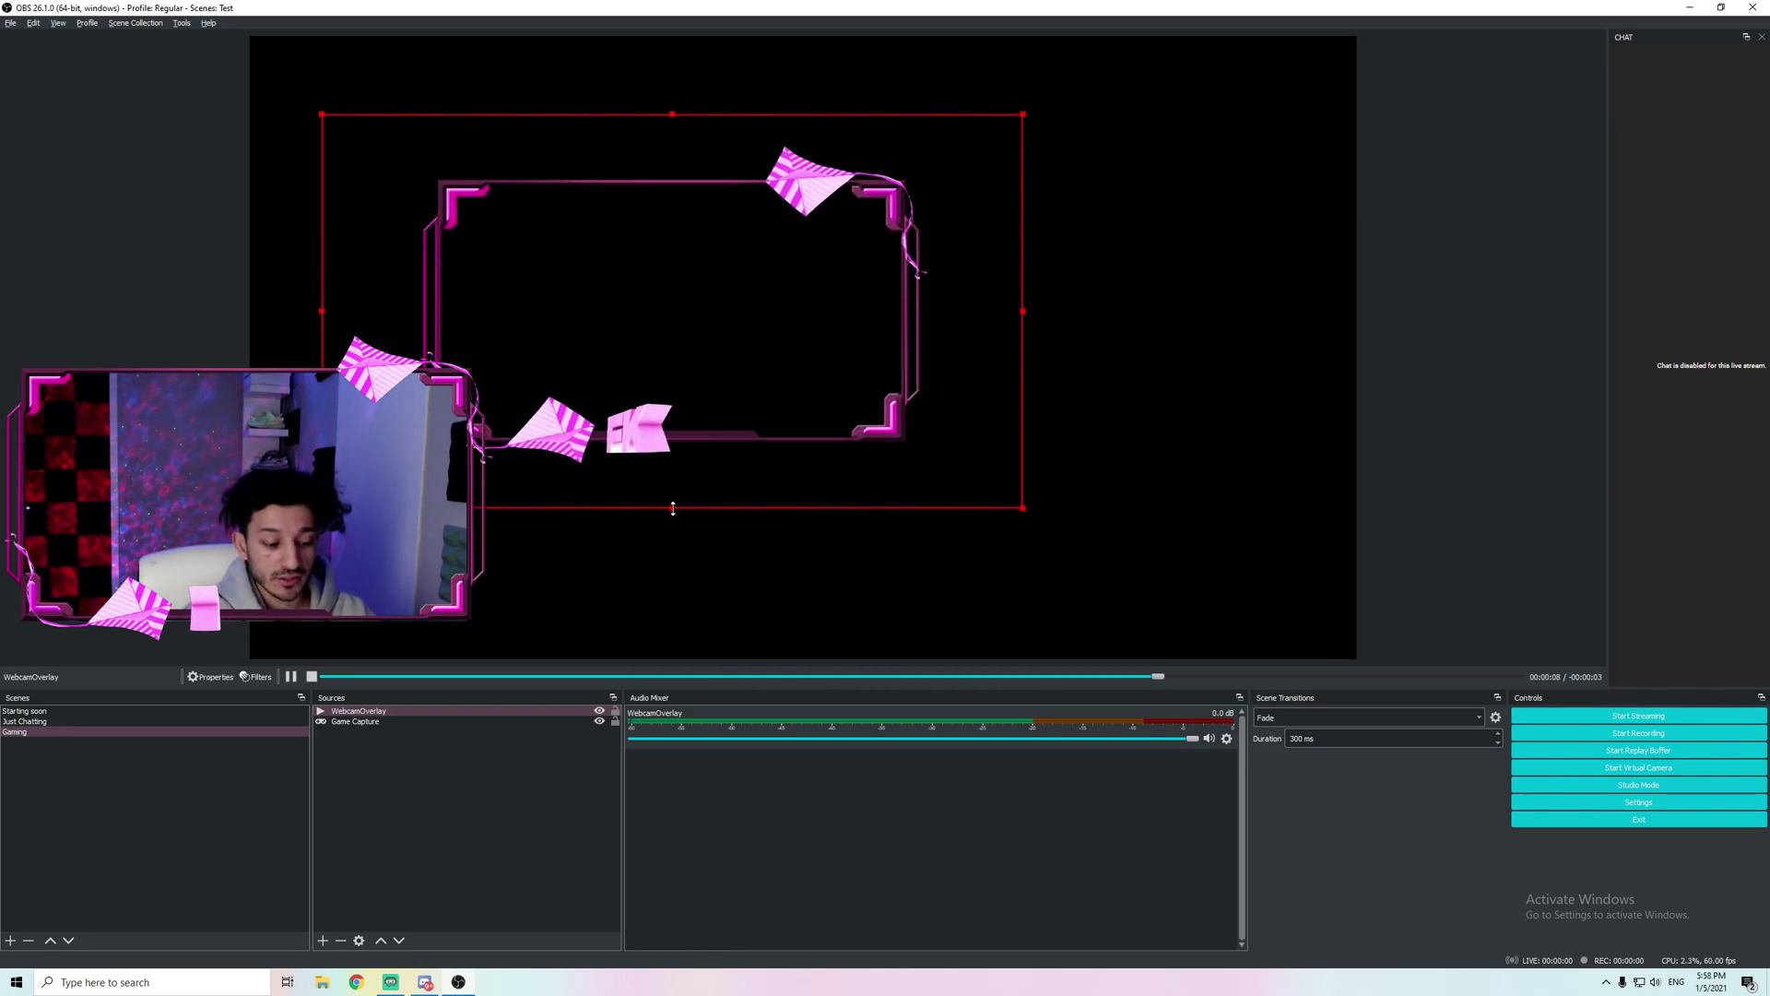
{"action": "mouse_move", "coordinate": [1020, 506]}
{"action": "left_mouse_down"}
{"action": "mouse_move", "coordinate": [991, 498]}
{"action": "mouse_move", "coordinate": [1021, 513]}
{"action": "left_mouse_up"}
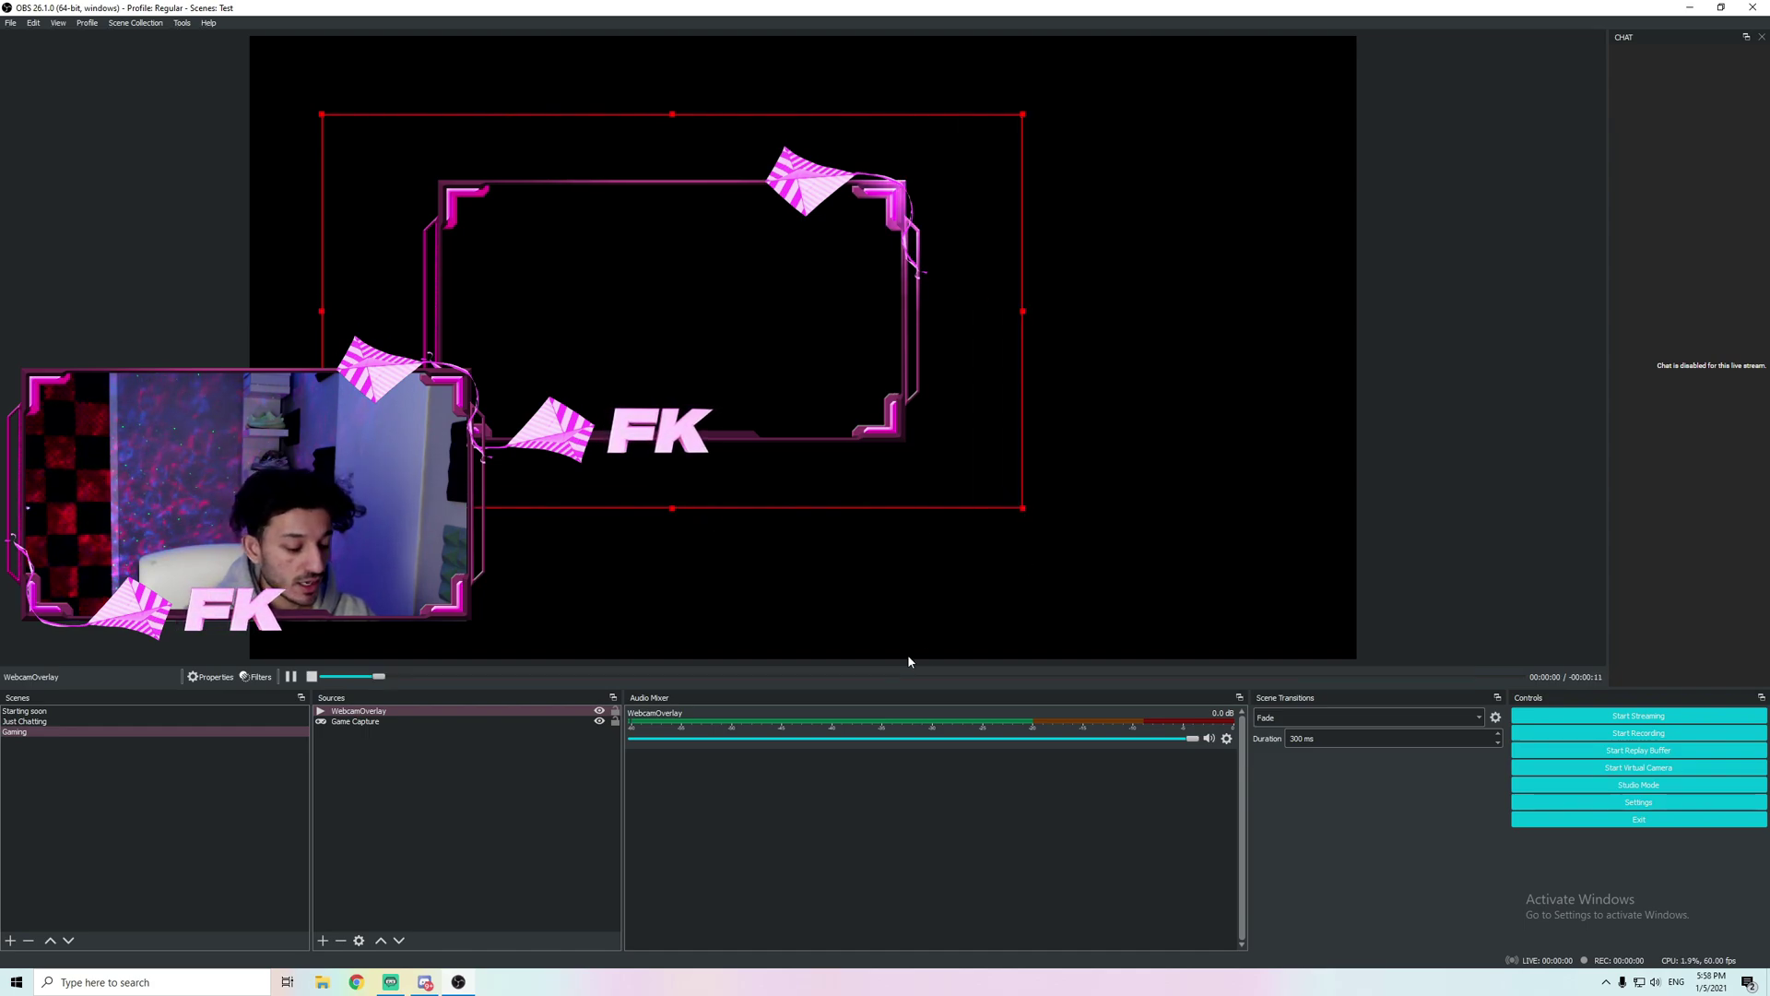
{"action": "mouse_move", "coordinate": [756, 391]}
{"action": "left_mouse_down"}
{"action": "mouse_move", "coordinate": [932, 483]}
{"action": "mouse_move", "coordinate": [858, 462]}
{"action": "mouse_move", "coordinate": [613, 316]}
{"action": "mouse_move", "coordinate": [566, 400]}
{"action": "mouse_move", "coordinate": [762, 371]}
{"action": "left_mouse_up"}
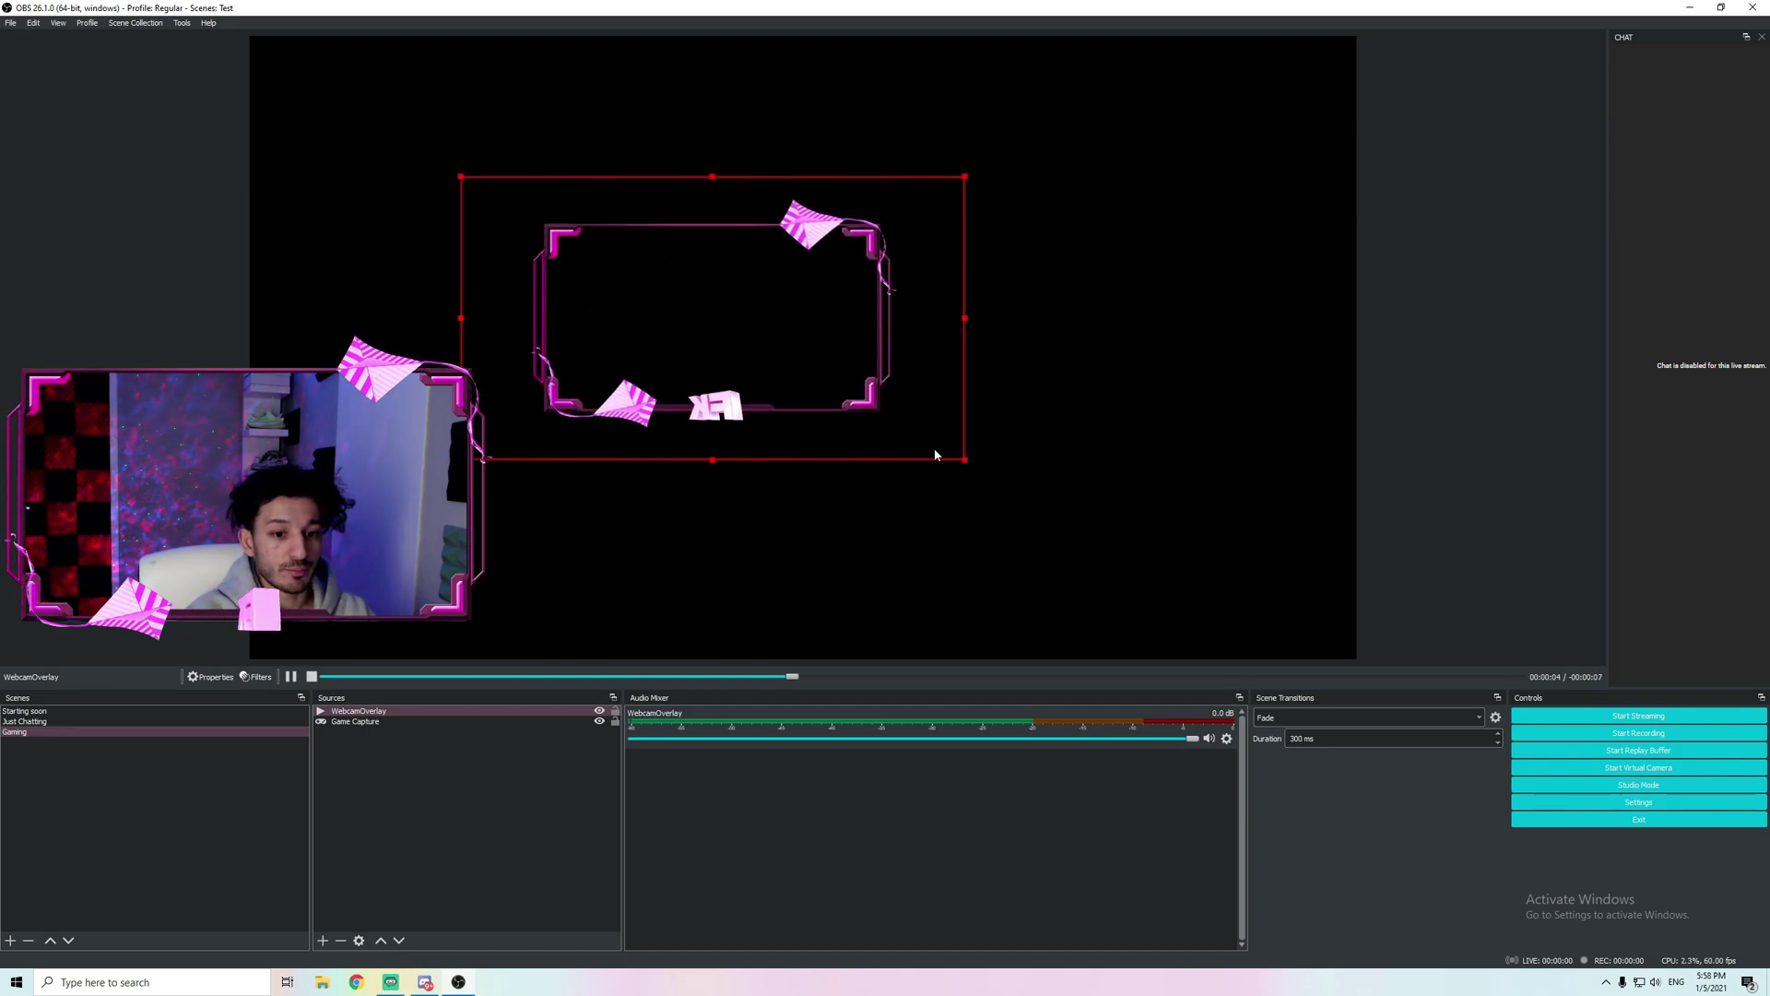
{"action": "left_click_drag", "start_coordinate": [964, 460], "coordinate": [784, 350]}
{"action": "left_click_drag", "start_coordinate": [638, 310], "coordinate": [821, 627]}
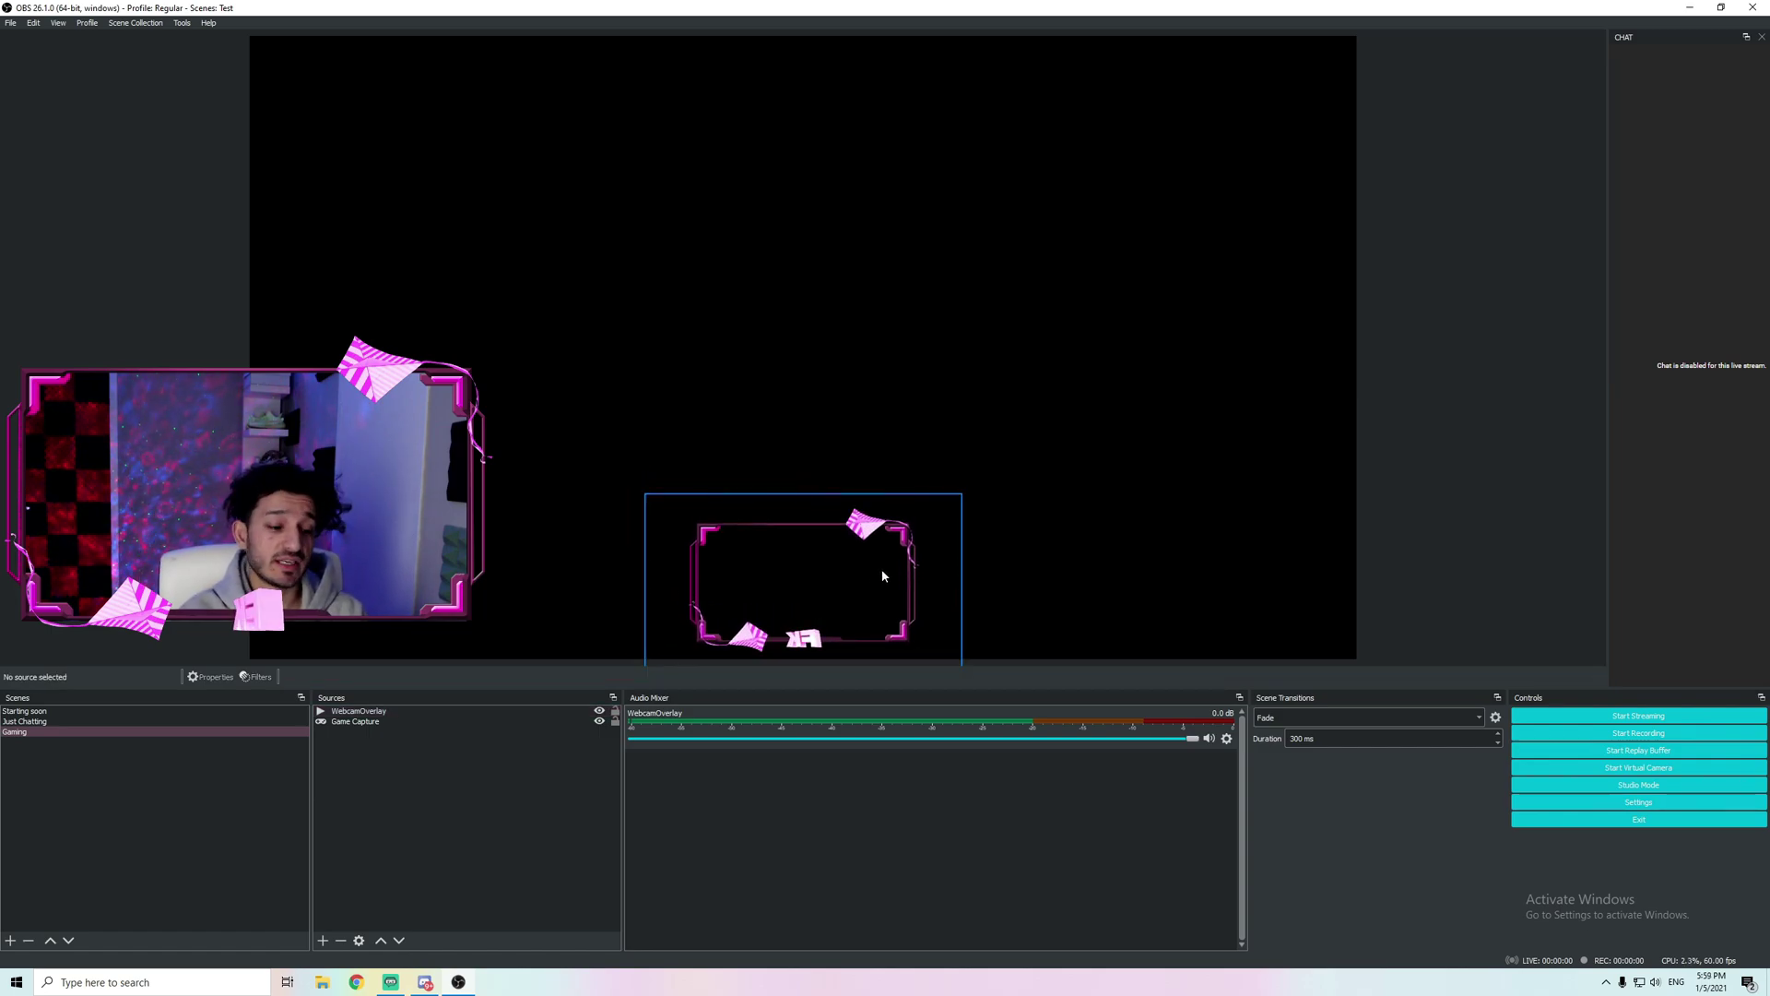
{"action": "left_click", "coordinate": [324, 942]}
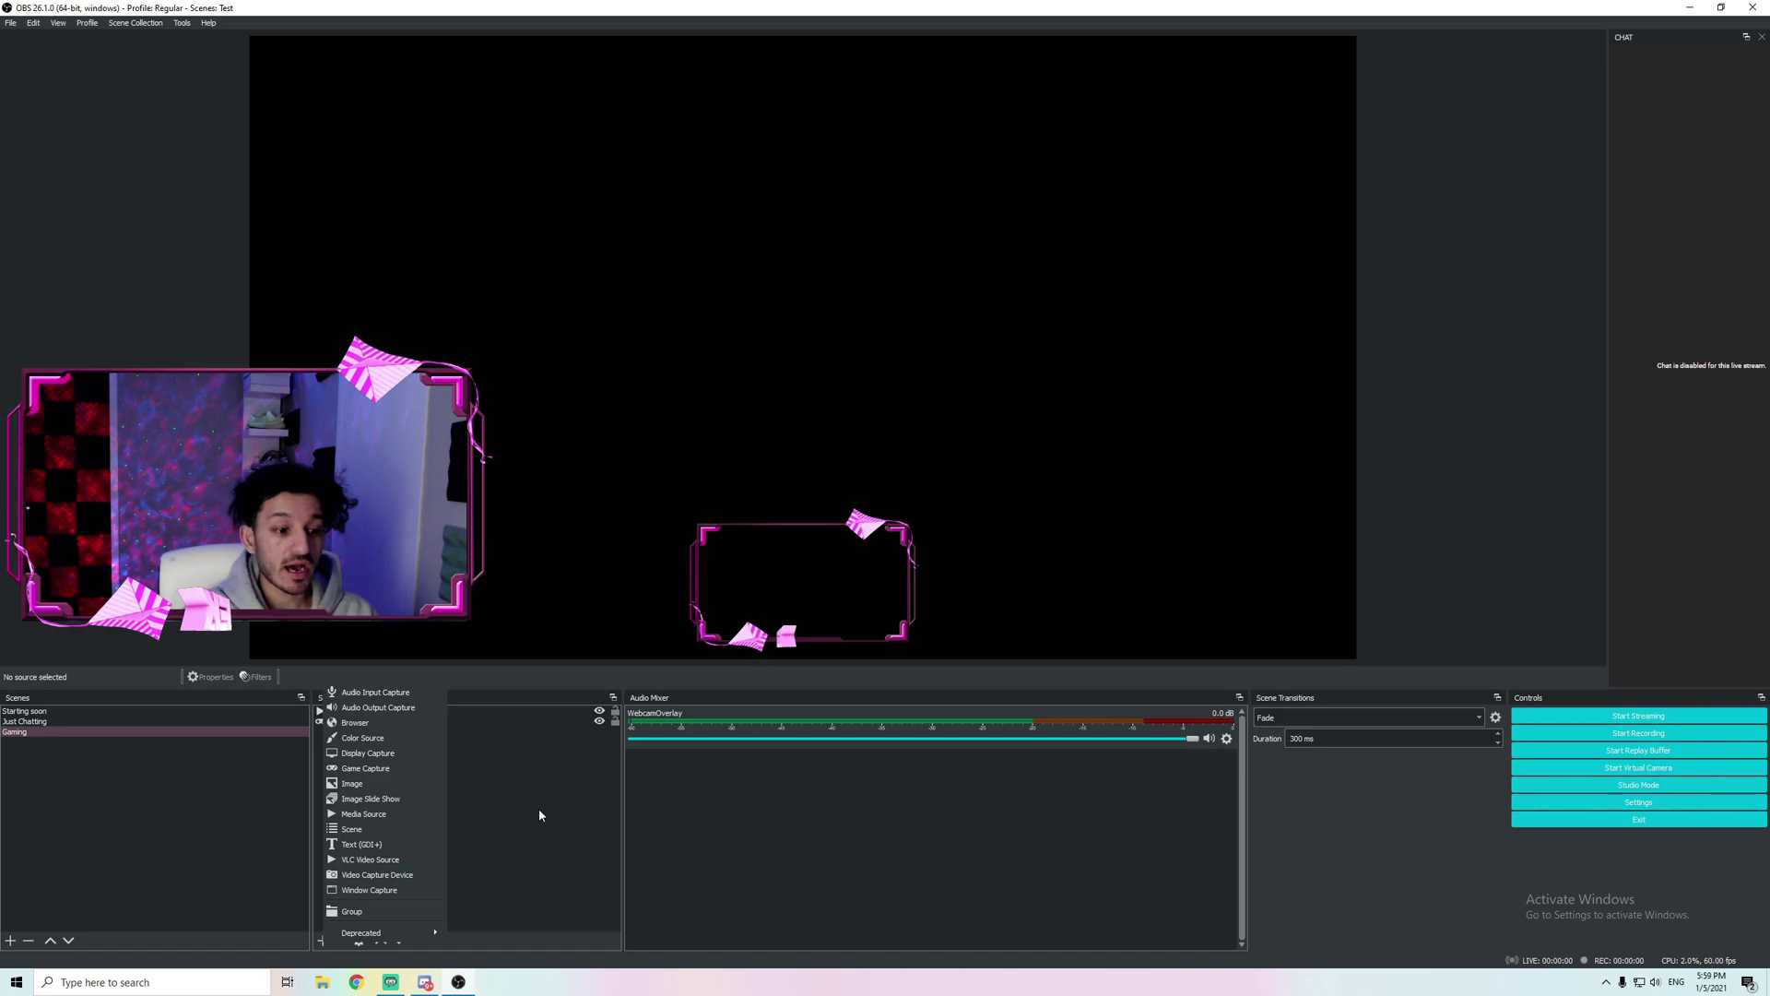
{"action": "left_click", "coordinate": [575, 740]}
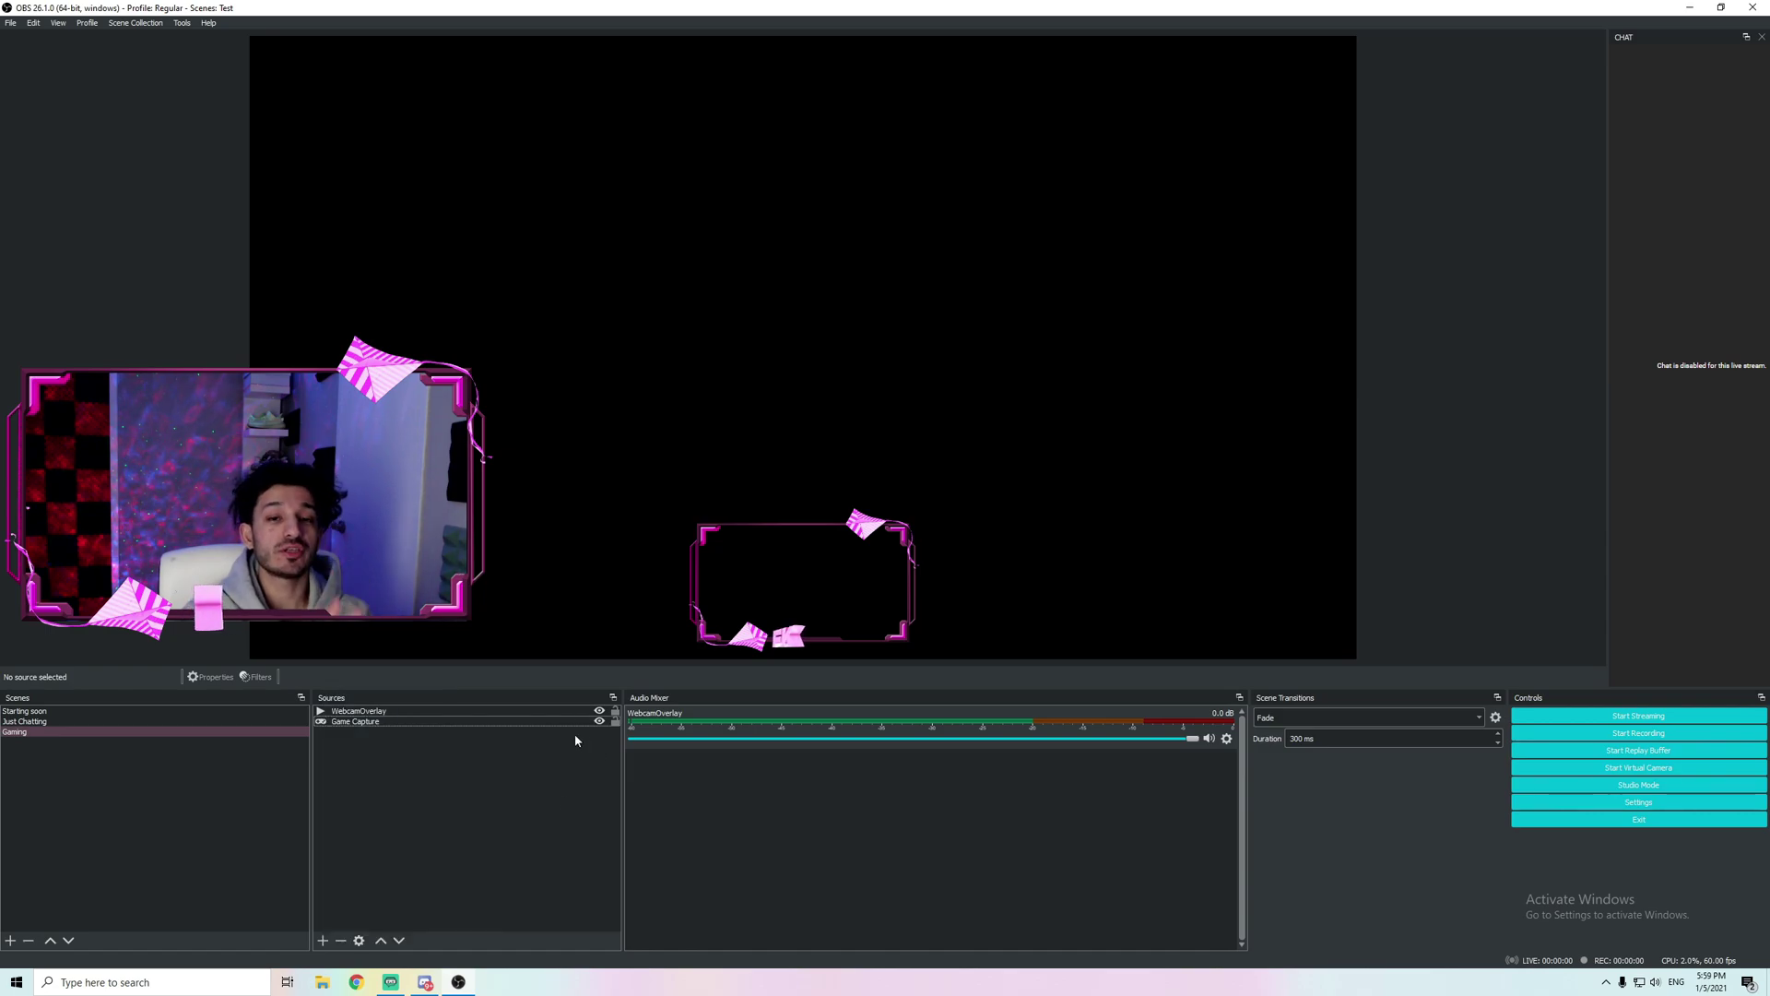
{"action": "left_click", "coordinate": [325, 943]}
{"action": "left_click", "coordinate": [367, 869]}
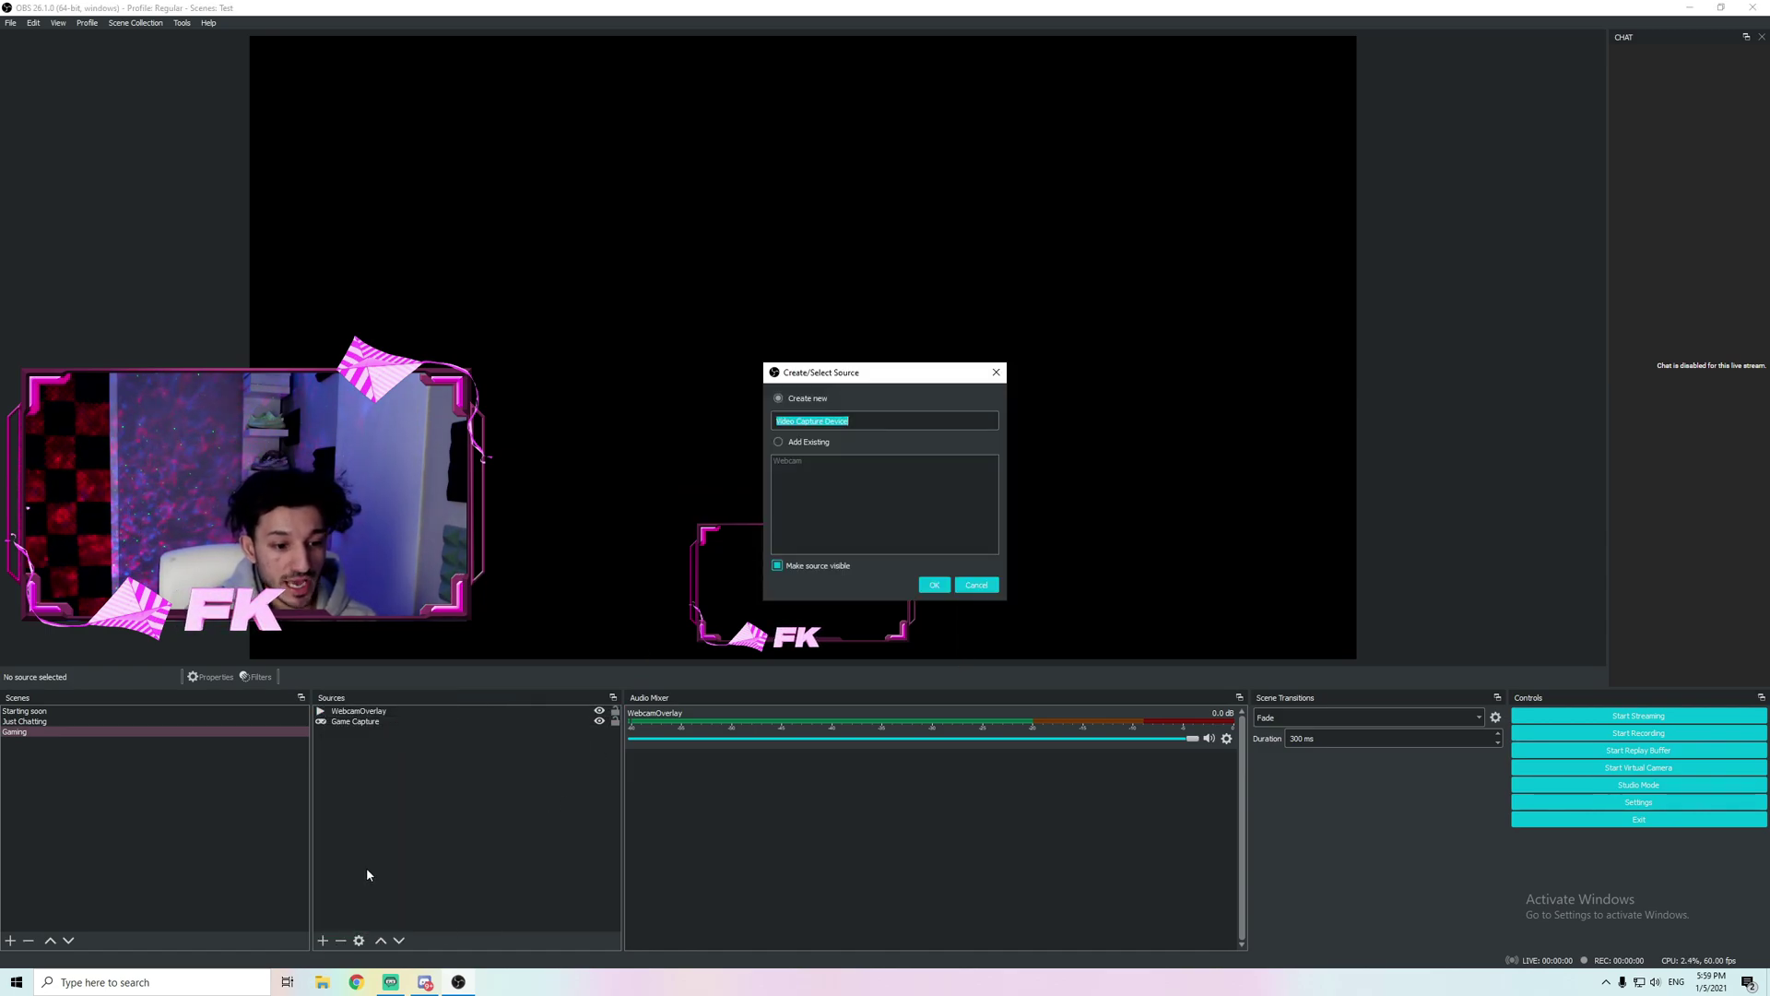
{"action": "left_click", "coordinate": [977, 585]}
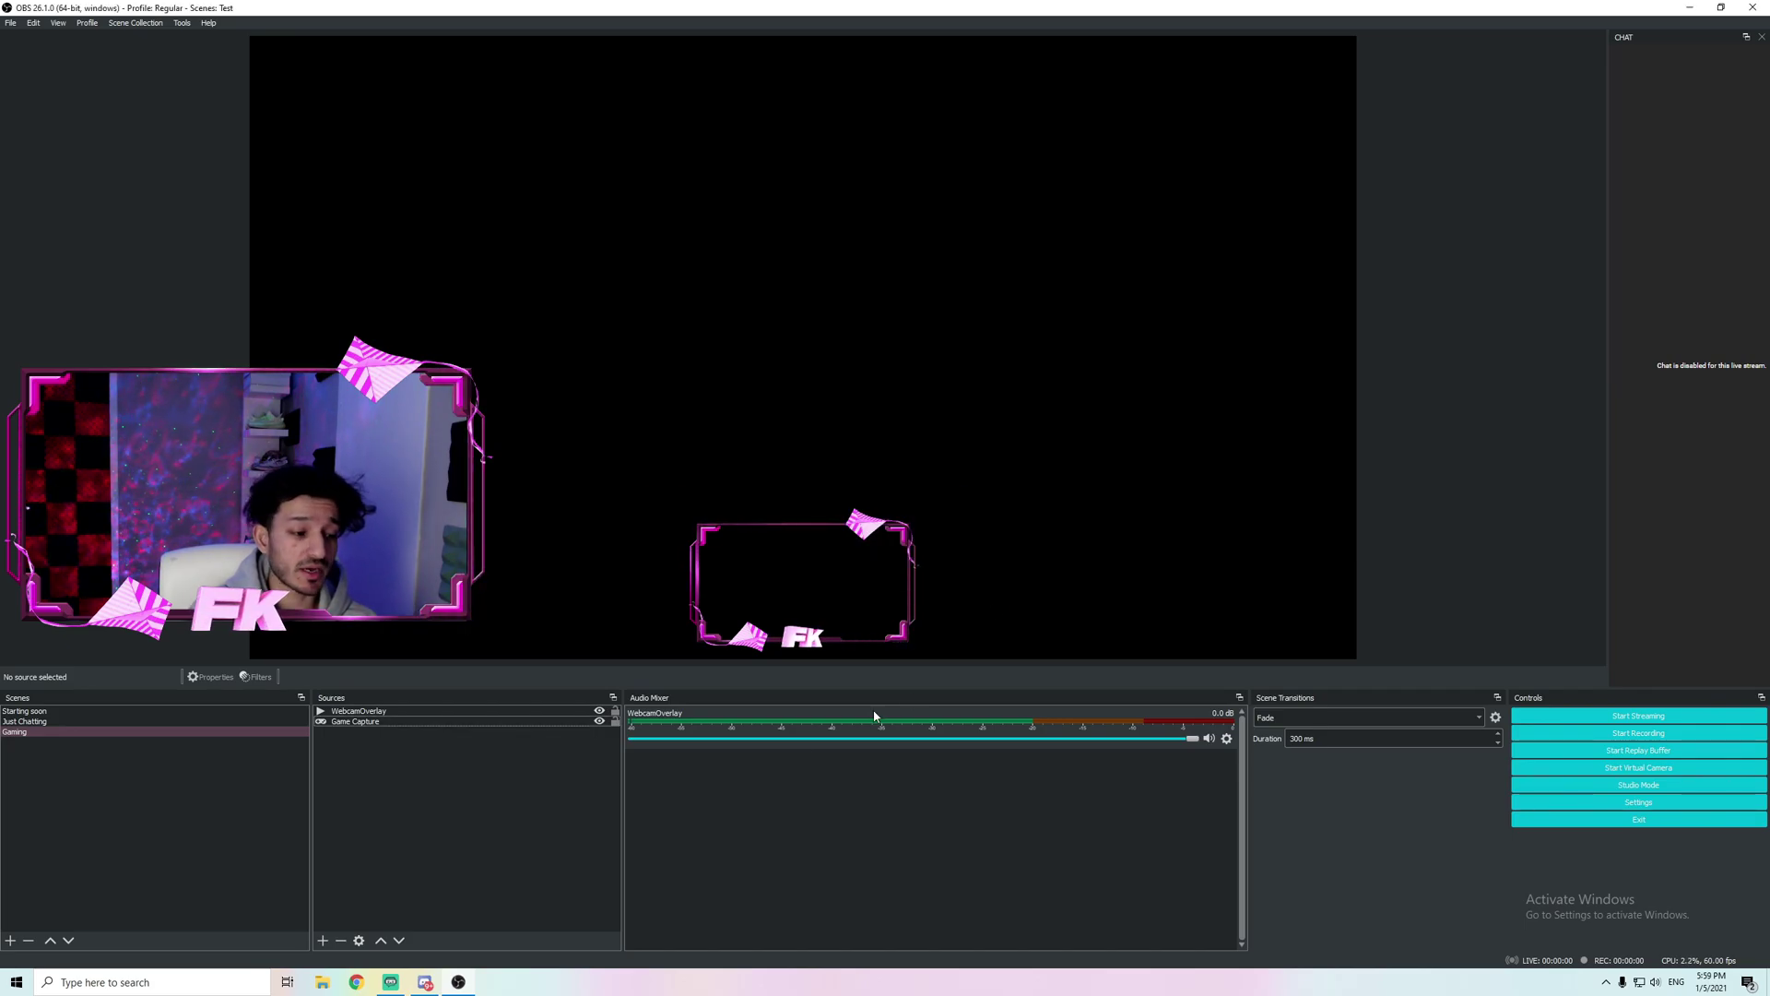
Step: Copy the Webcam source from the Just Chatting scene and paste it into the Gaming scene
{"action": "left_click", "coordinate": [33, 723]}
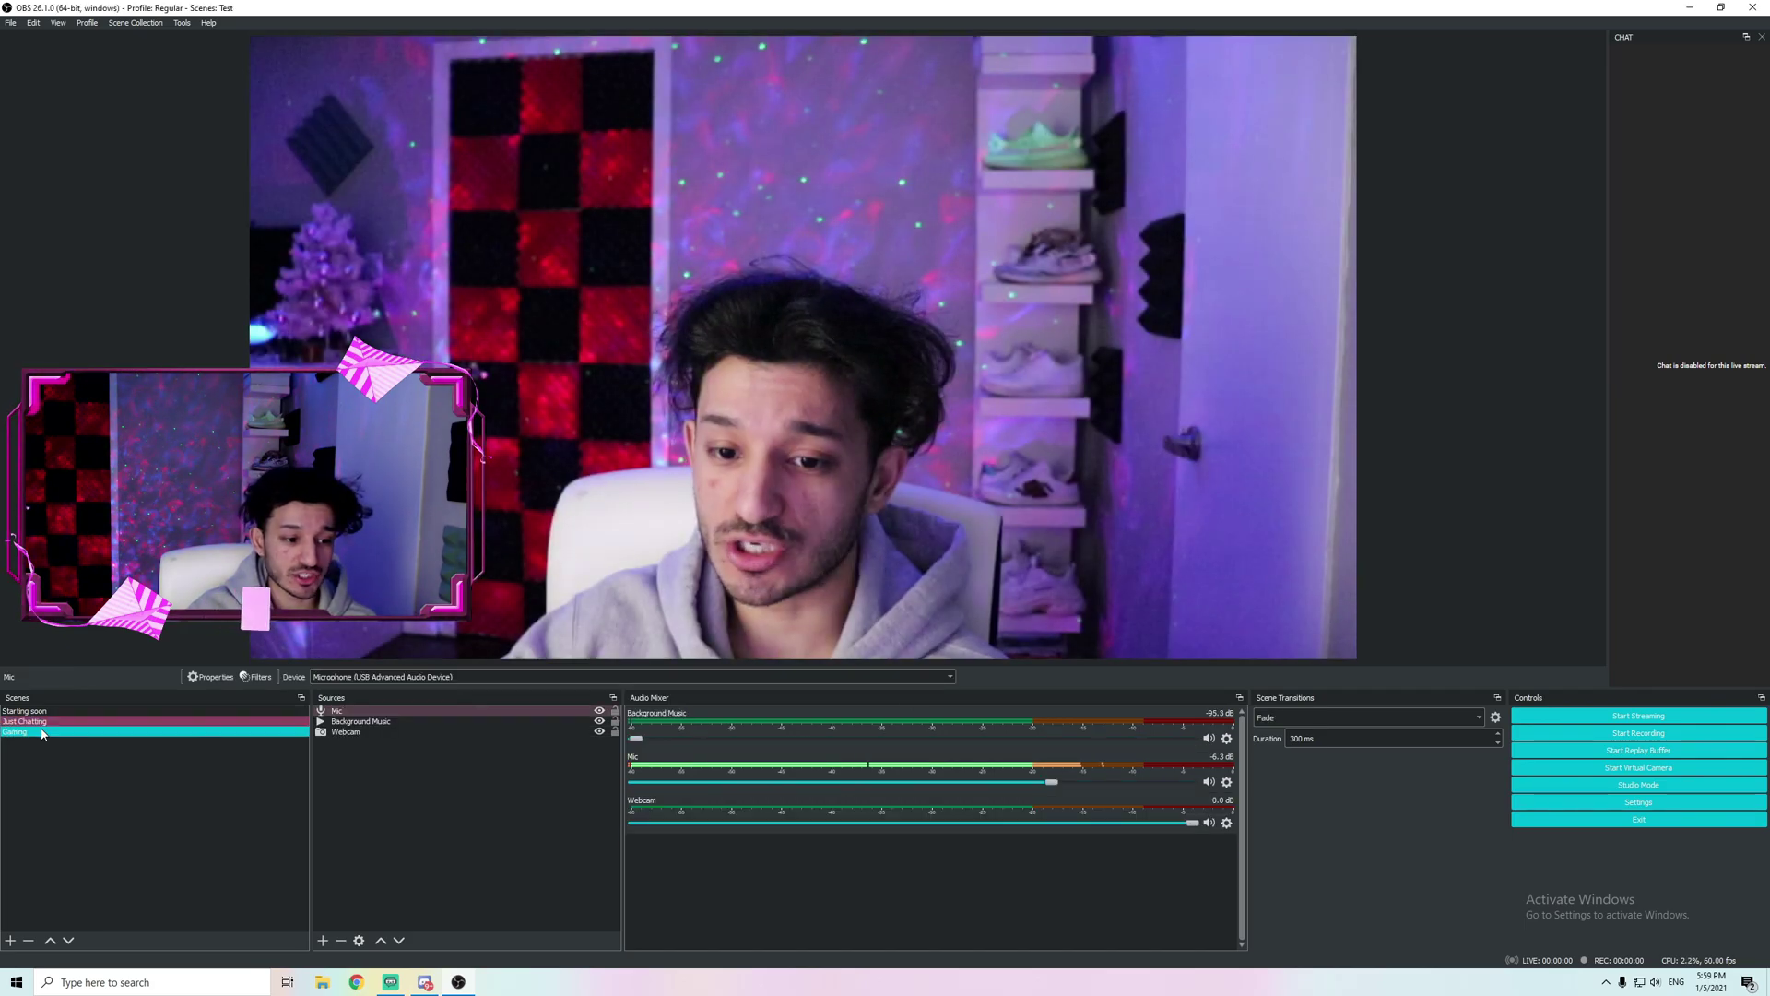
{"action": "left_click", "coordinate": [343, 731]}
{"action": "right_click", "coordinate": [341, 733]}
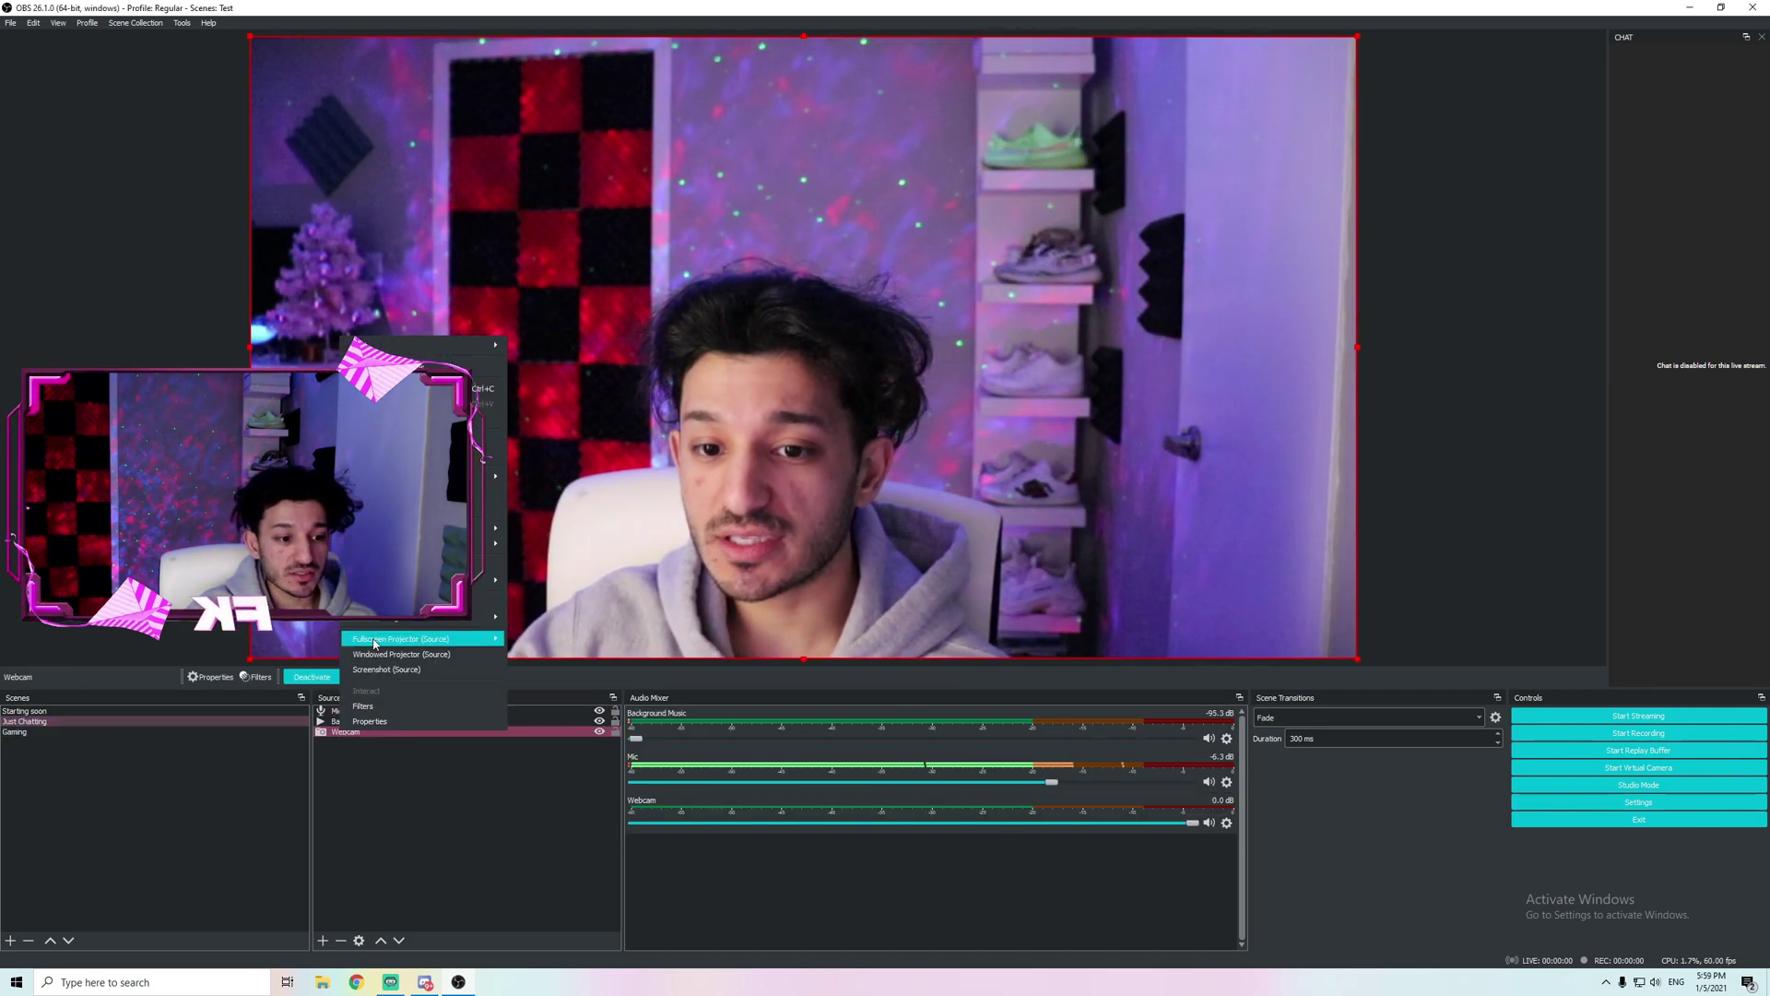
{"action": "key", "text": "Escape"}
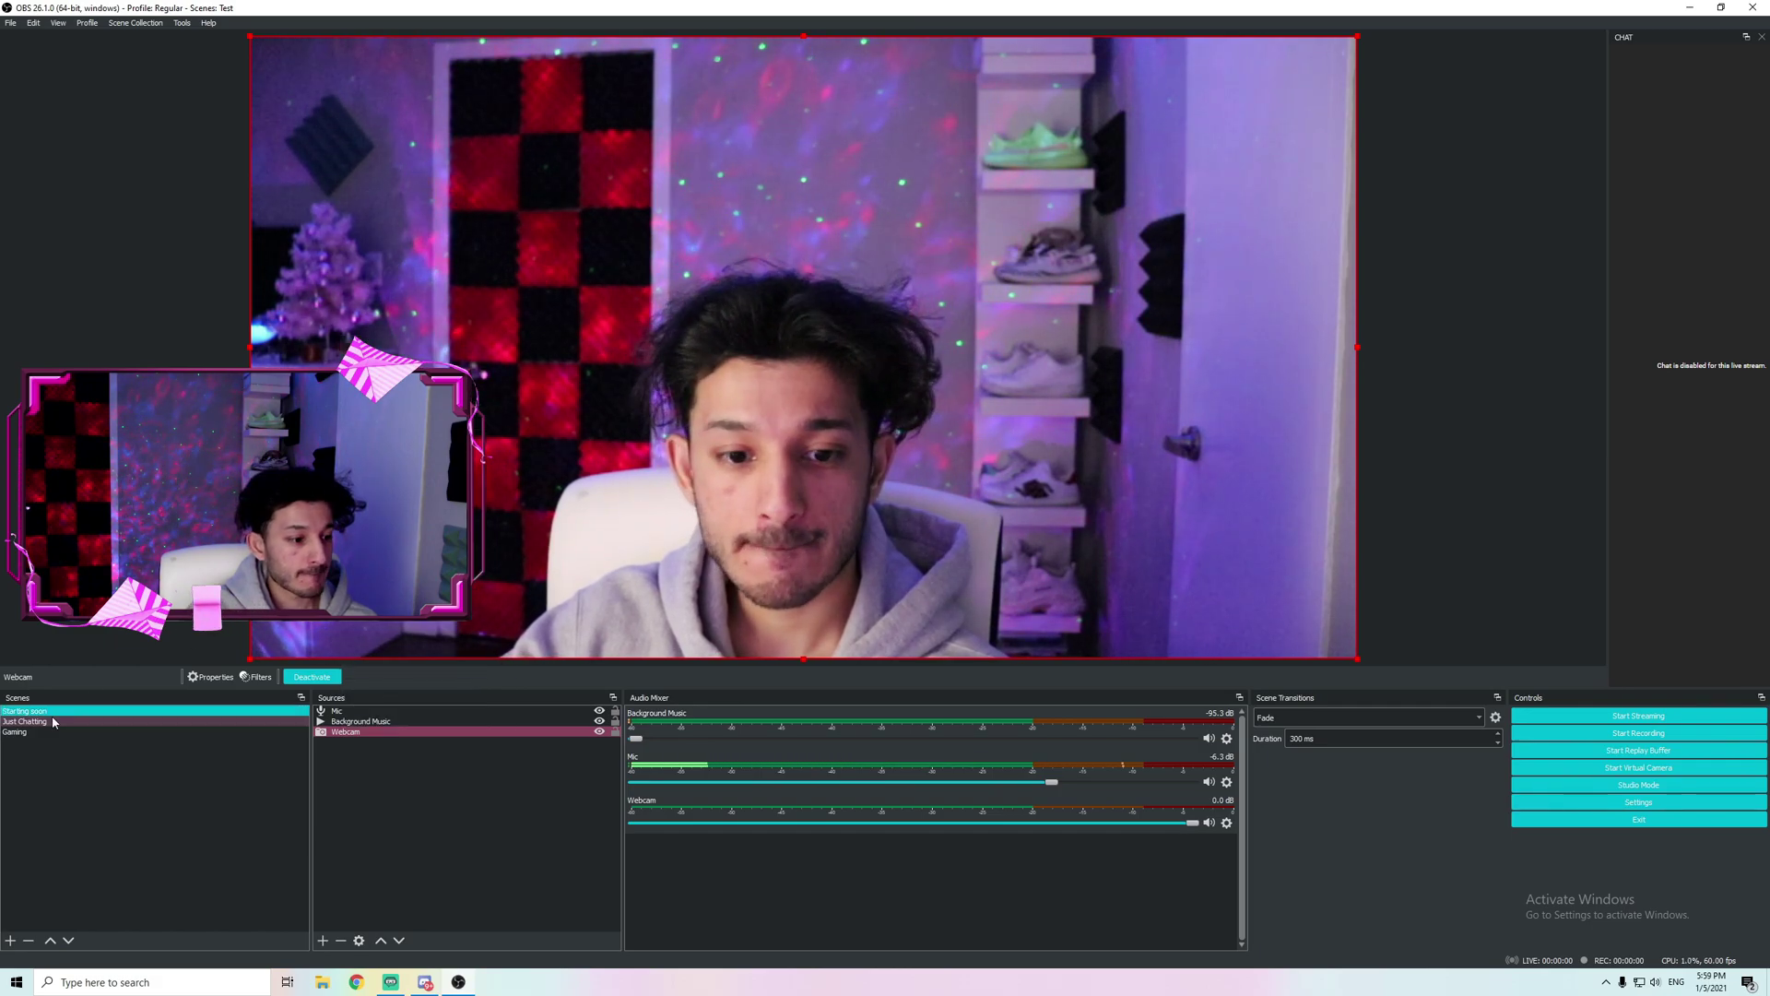
{"action": "left_click", "coordinate": [15, 732]}
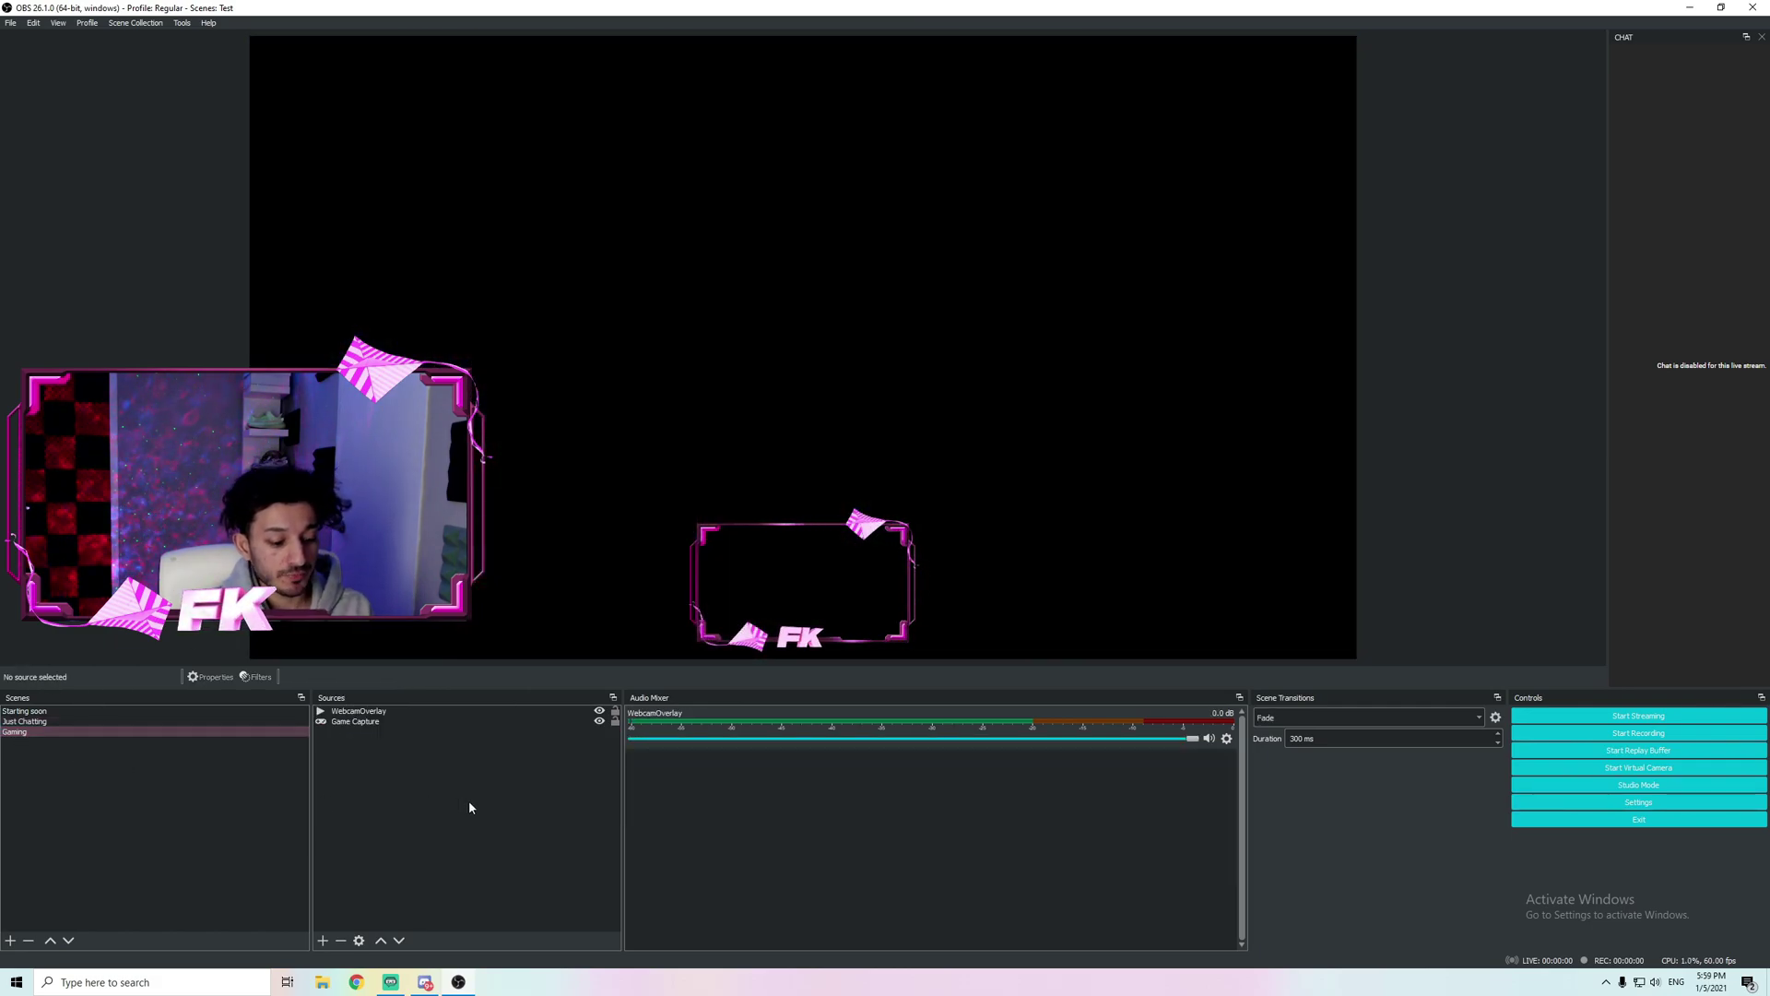
{"action": "key", "text": "ctrl+v"}
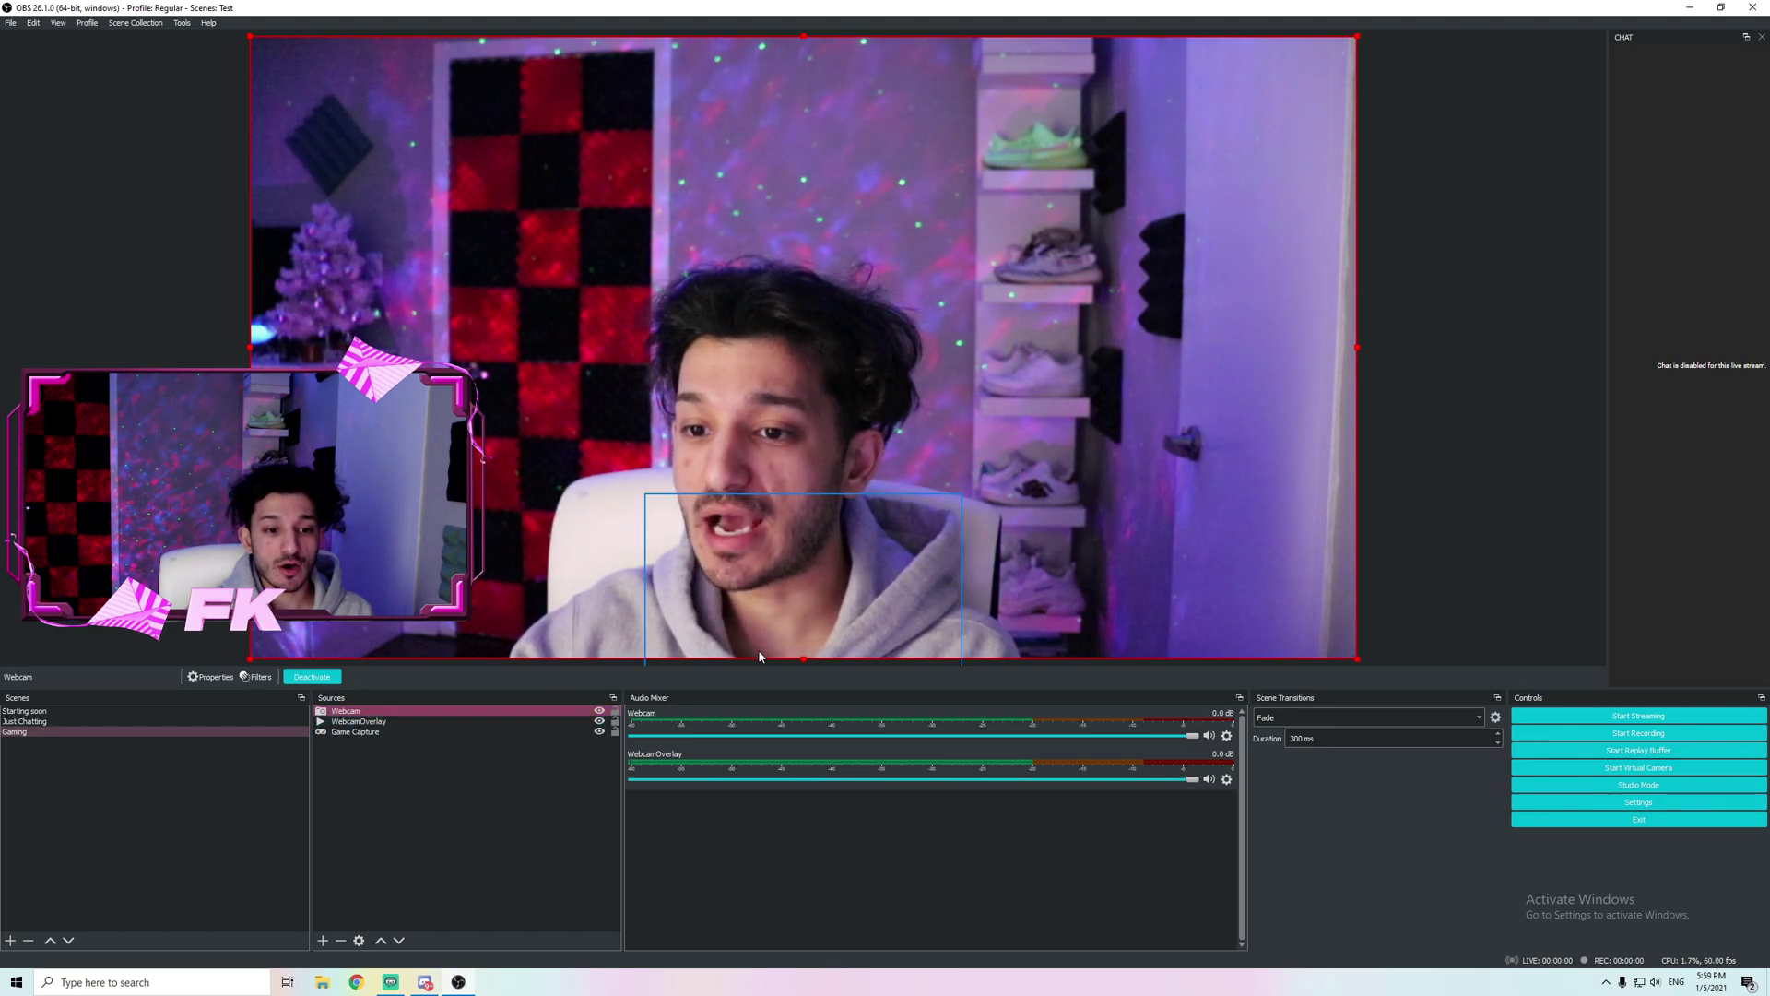
Step: Shrink the Webcam picture to about a third of the canvas width and put WebcamOverlay above Webcam in the source order
{"action": "left_click_drag", "start_coordinate": [1356, 657], "coordinate": [600, 206]}
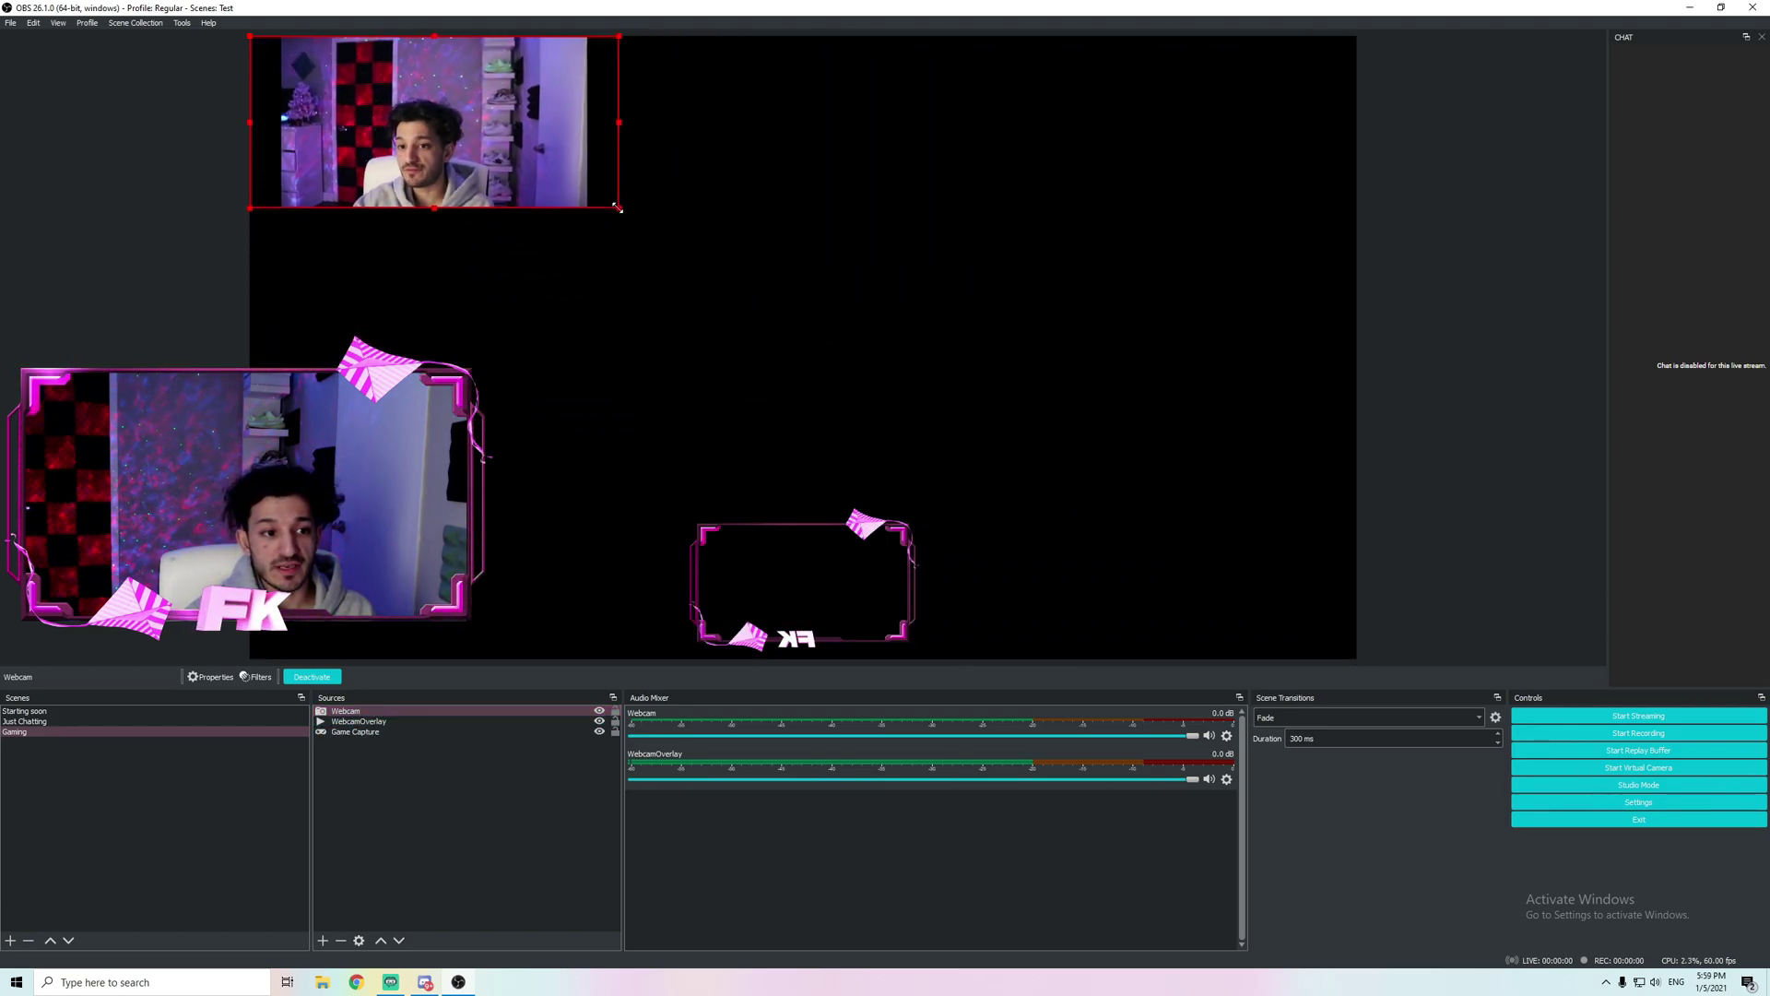
{"action": "left_click_drag", "start_coordinate": [506, 176], "coordinate": [864, 464]}
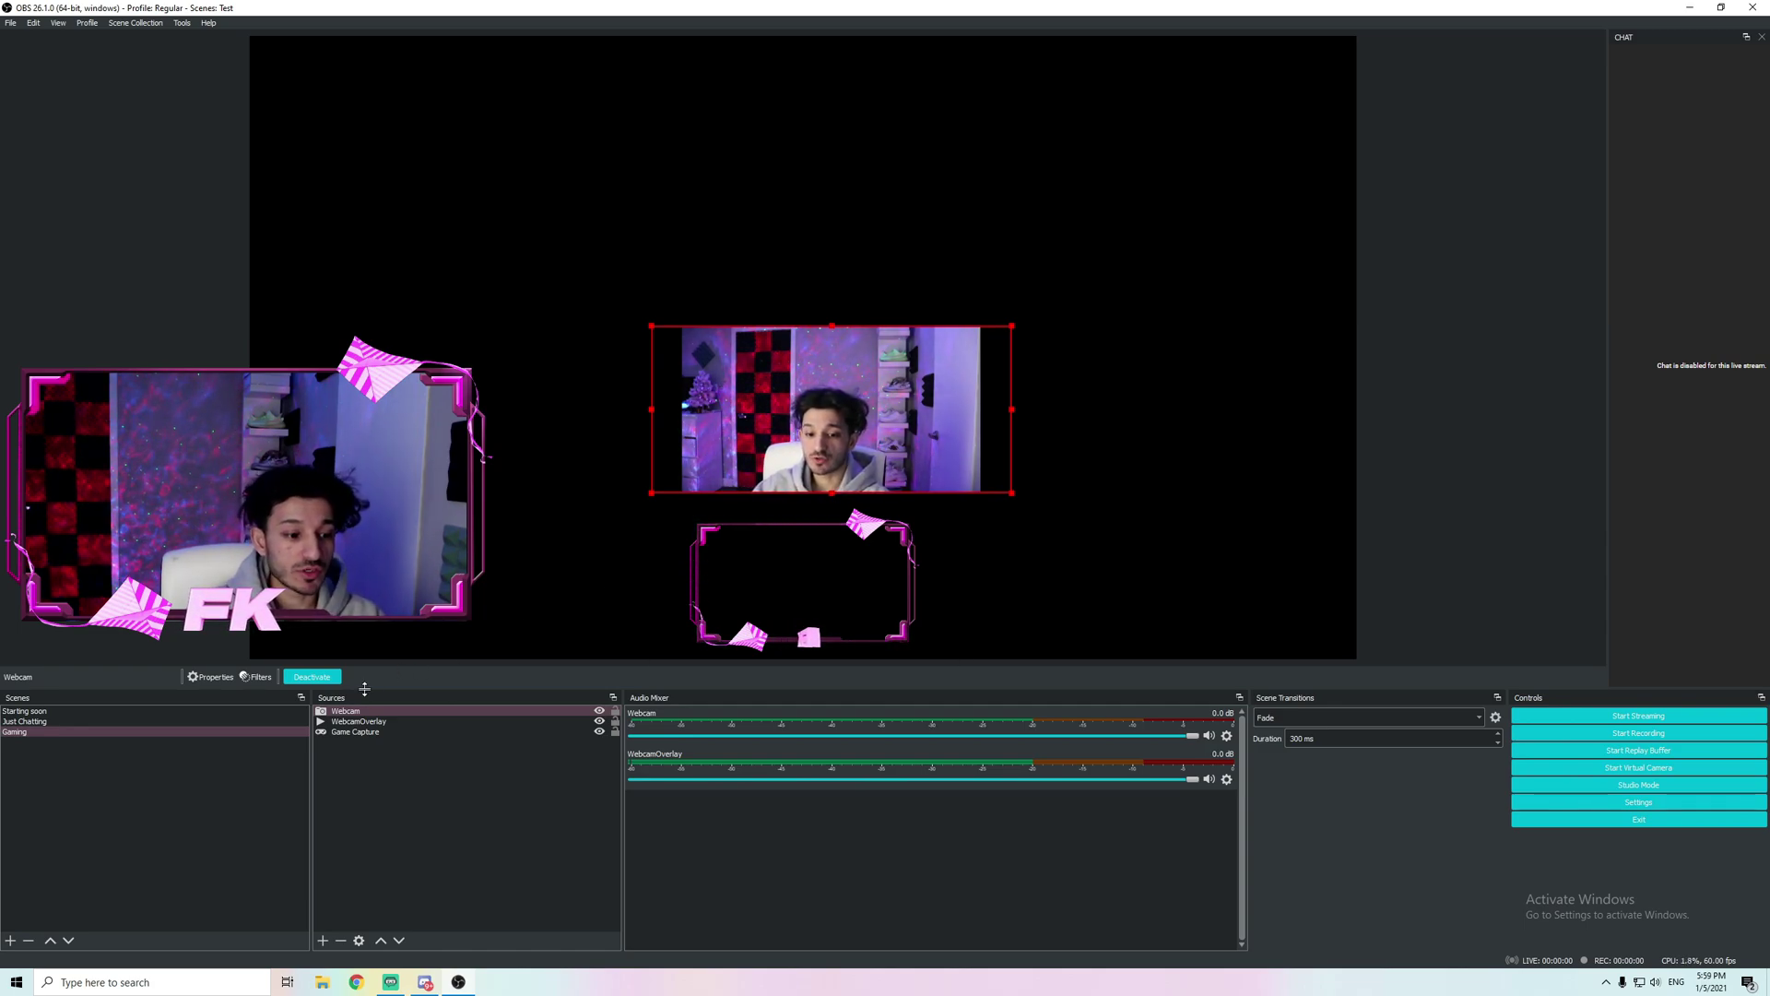
{"action": "left_click_drag", "start_coordinate": [357, 722], "coordinate": [359, 712]}
Step: Move and resize the Webcam picture to fit inside the overlay frame at the canvas's bottom centre, and deselect it
{"action": "left_click_drag", "start_coordinate": [802, 440], "coordinate": [794, 540]}
{"action": "left_click_drag", "start_coordinate": [1003, 592], "coordinate": [838, 534]}
{"action": "left_click_drag", "start_coordinate": [765, 488], "coordinate": [796, 566]}
{"action": "left_click_drag", "start_coordinate": [877, 611], "coordinate": [930, 643]}
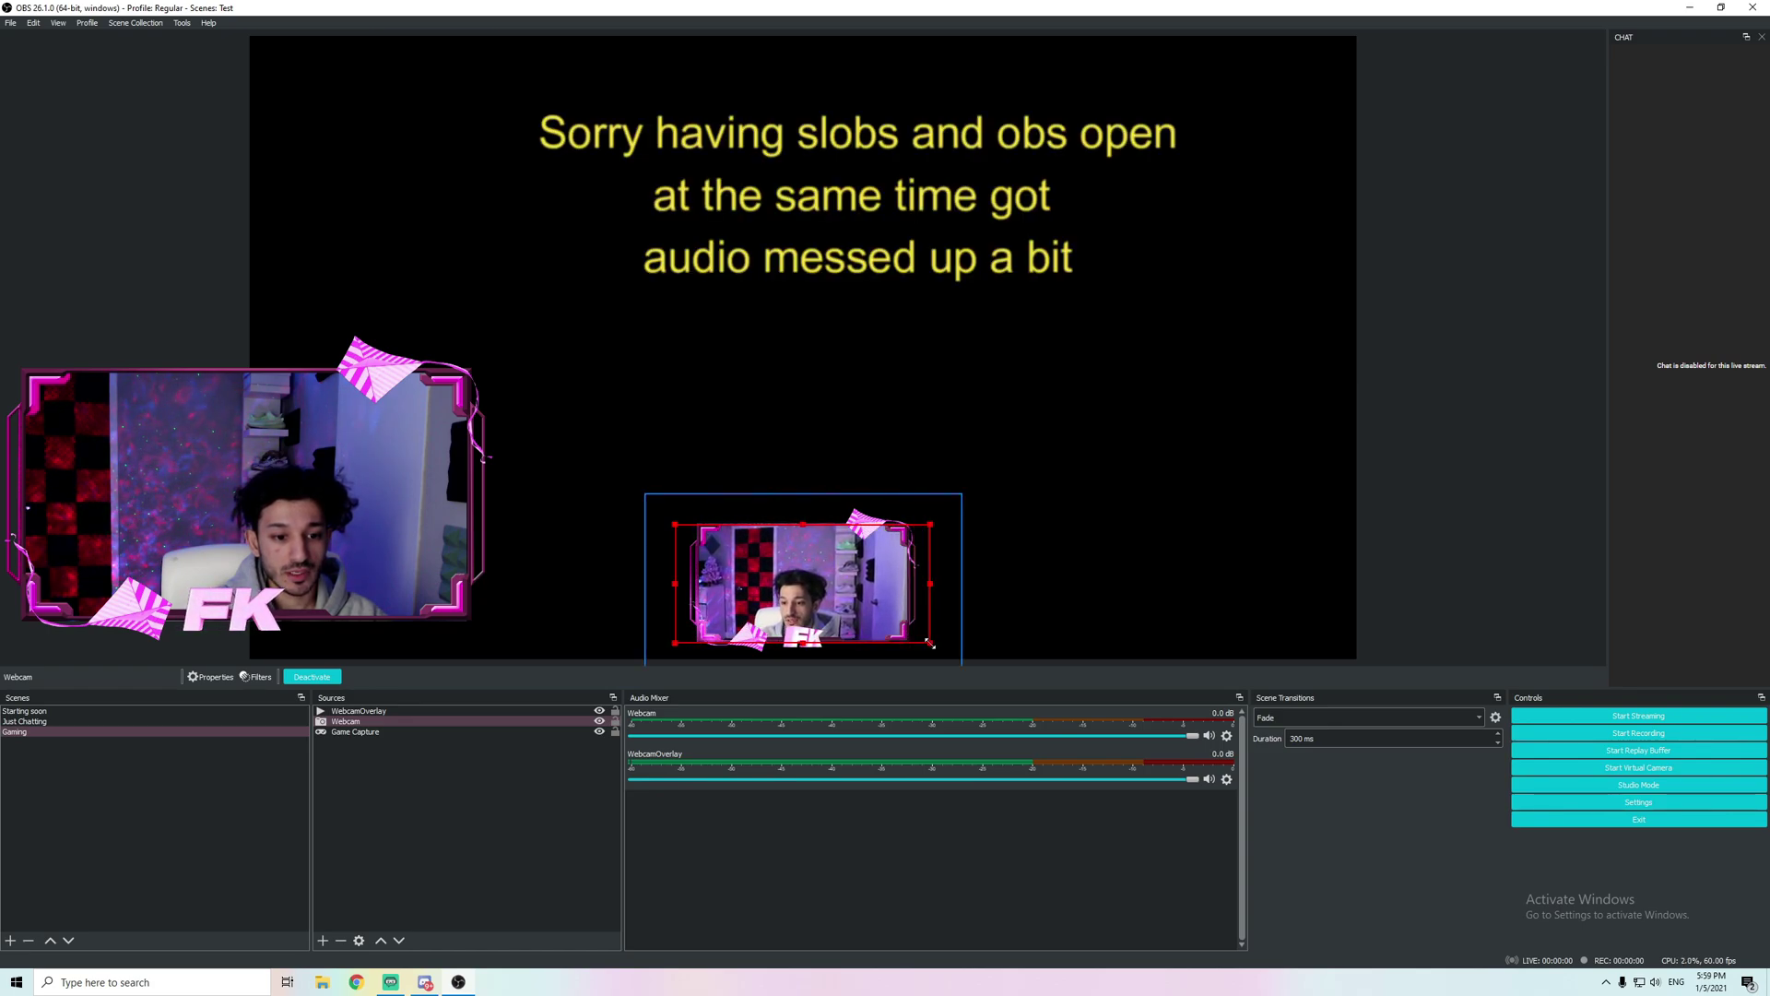
{"action": "left_click", "coordinate": [818, 427]}
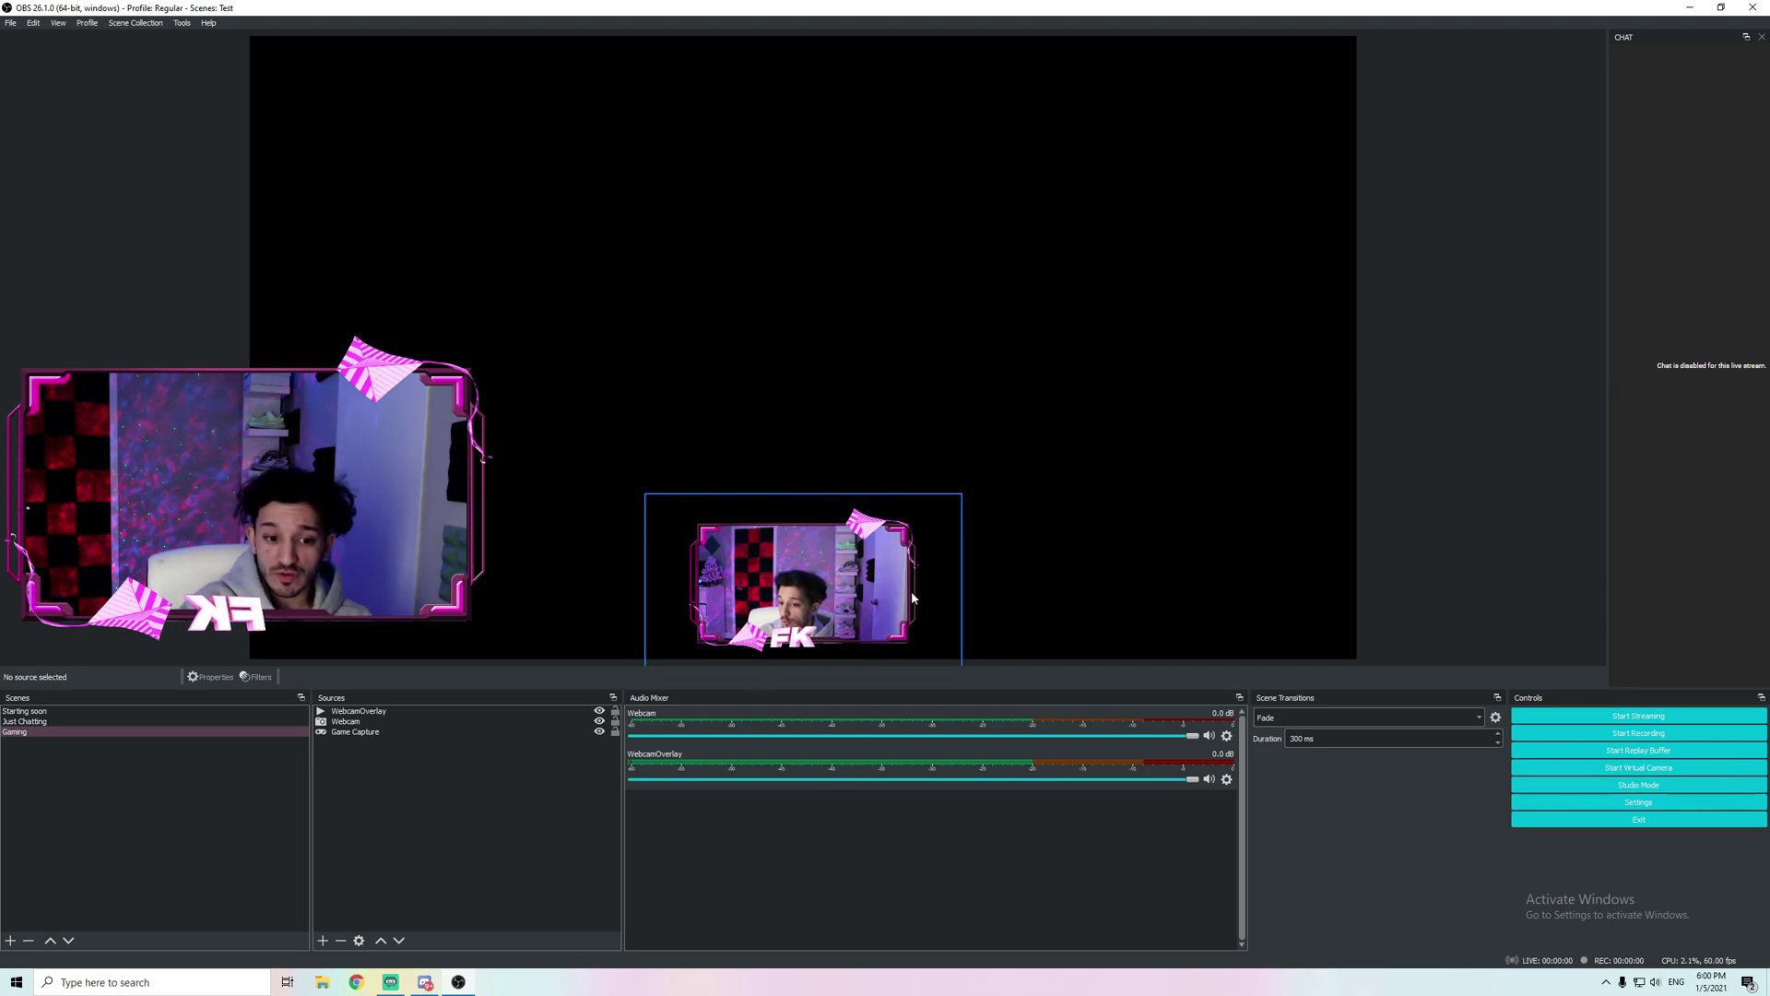
{"action": "left_click", "coordinate": [426, 731]}
{"action": "left_click", "coordinate": [373, 927]}
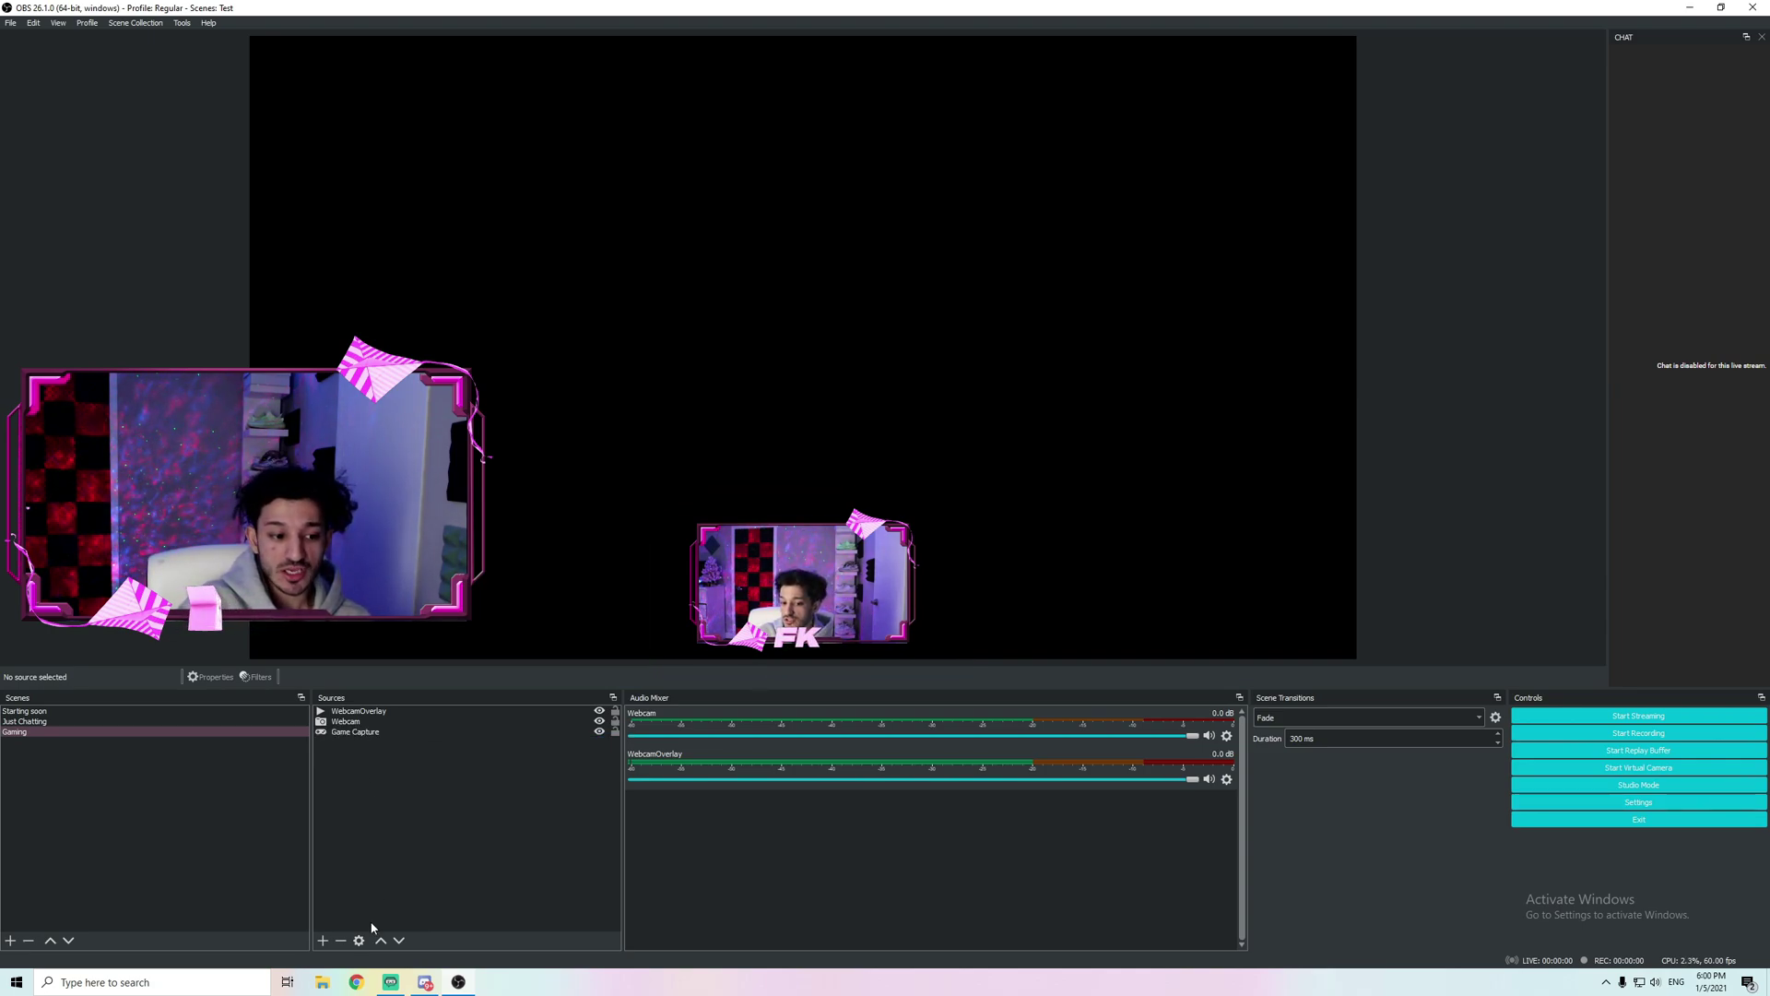
Step: Add an image source named Webcamoverlay2 using F2TDC0W.png and place it over the framed webcam at the canvas's bottom centre
{"action": "left_click", "coordinate": [325, 941]}
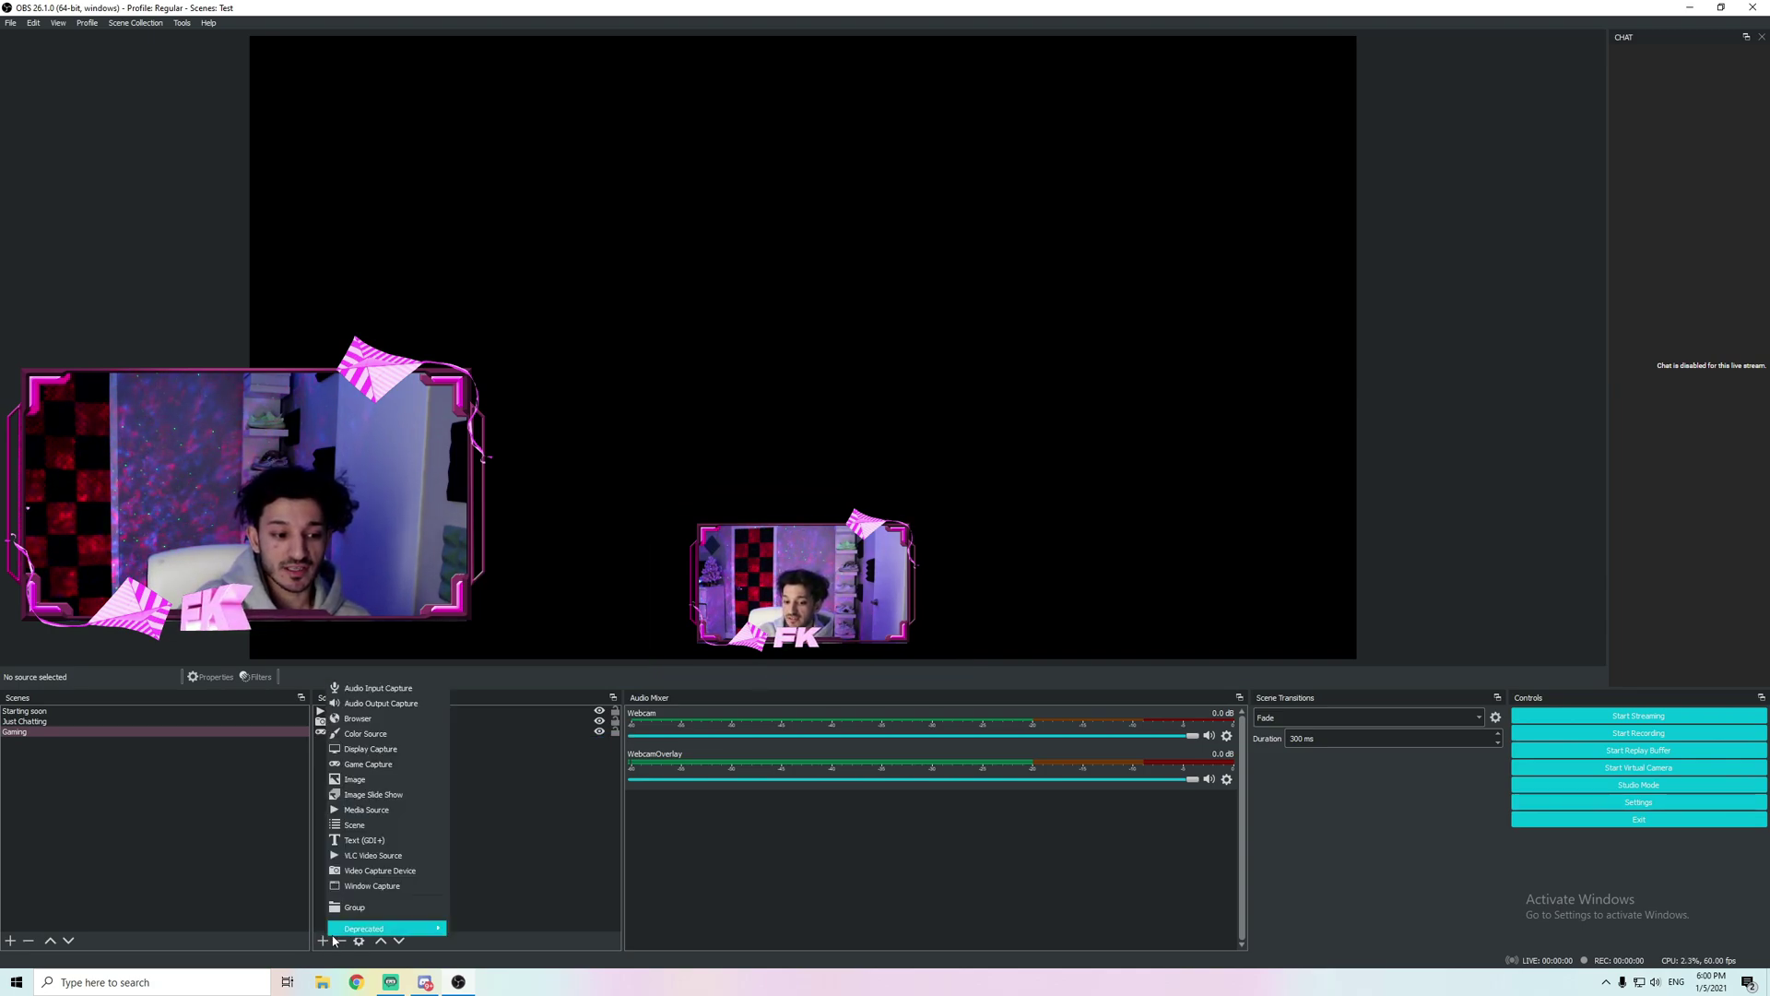
{"action": "left_click", "coordinate": [373, 783]}
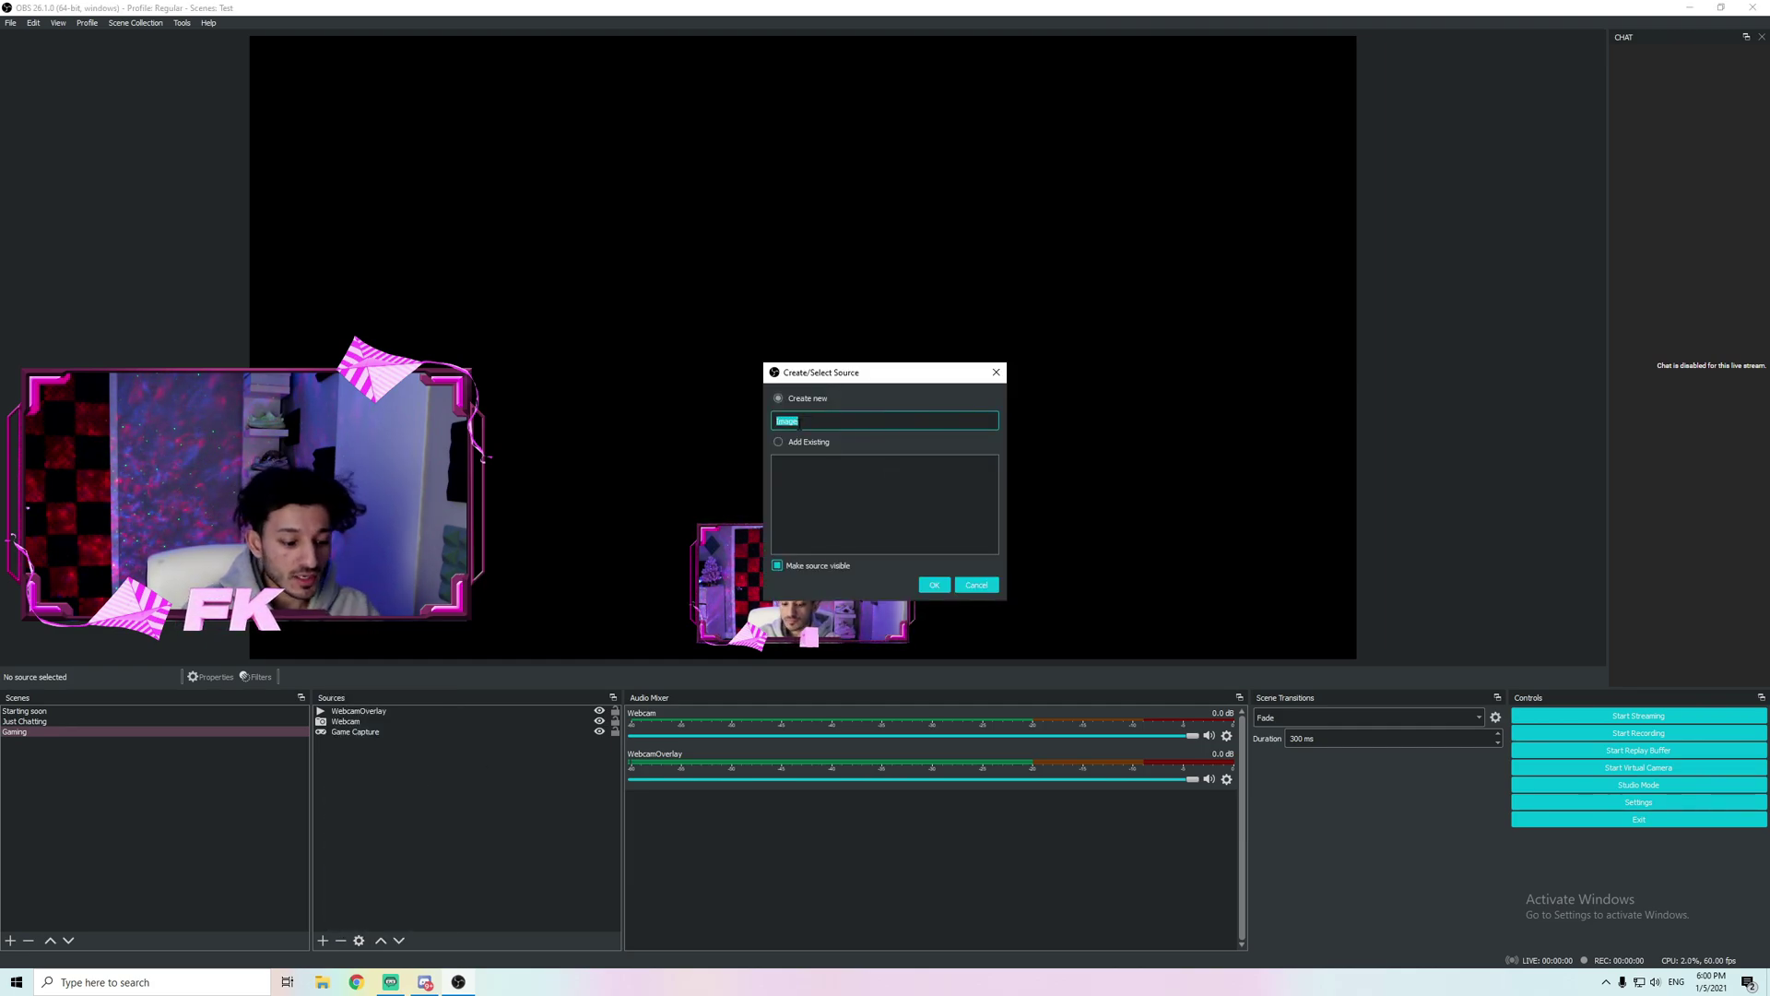
{"action": "type", "text": "Webcamoverlay2"}
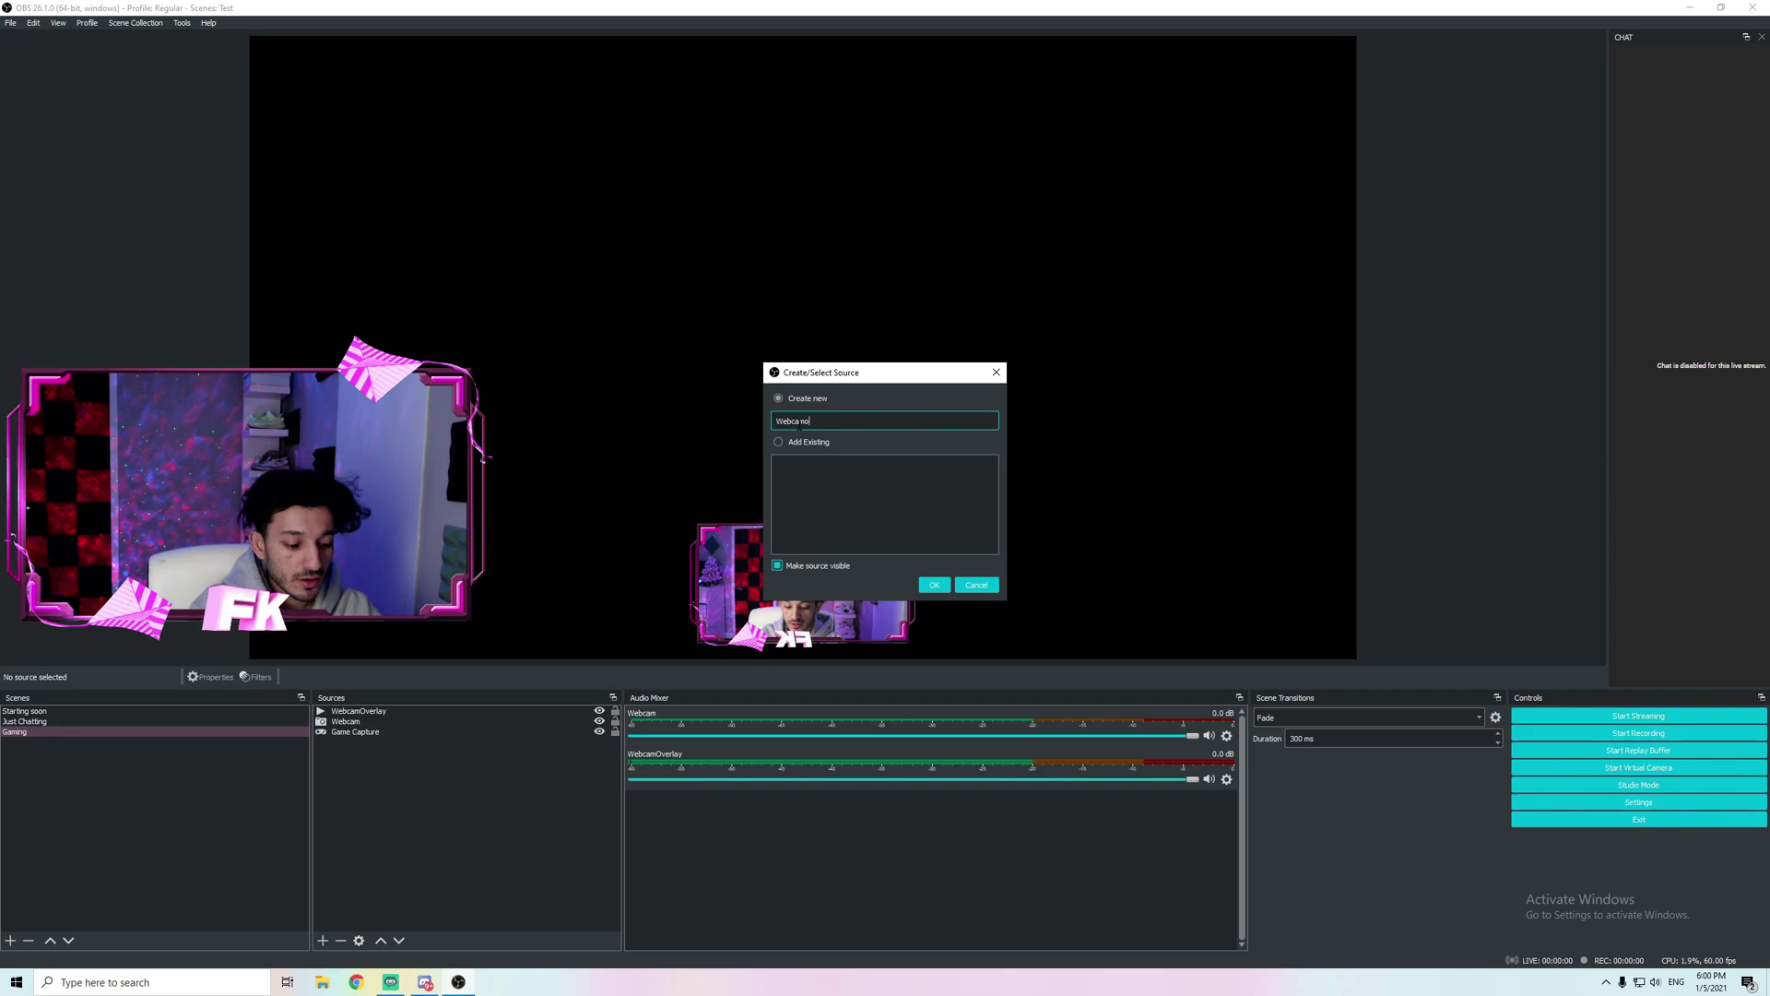
{"action": "left_click", "coordinate": [938, 583]}
{"action": "left_click", "coordinate": [1093, 582]}
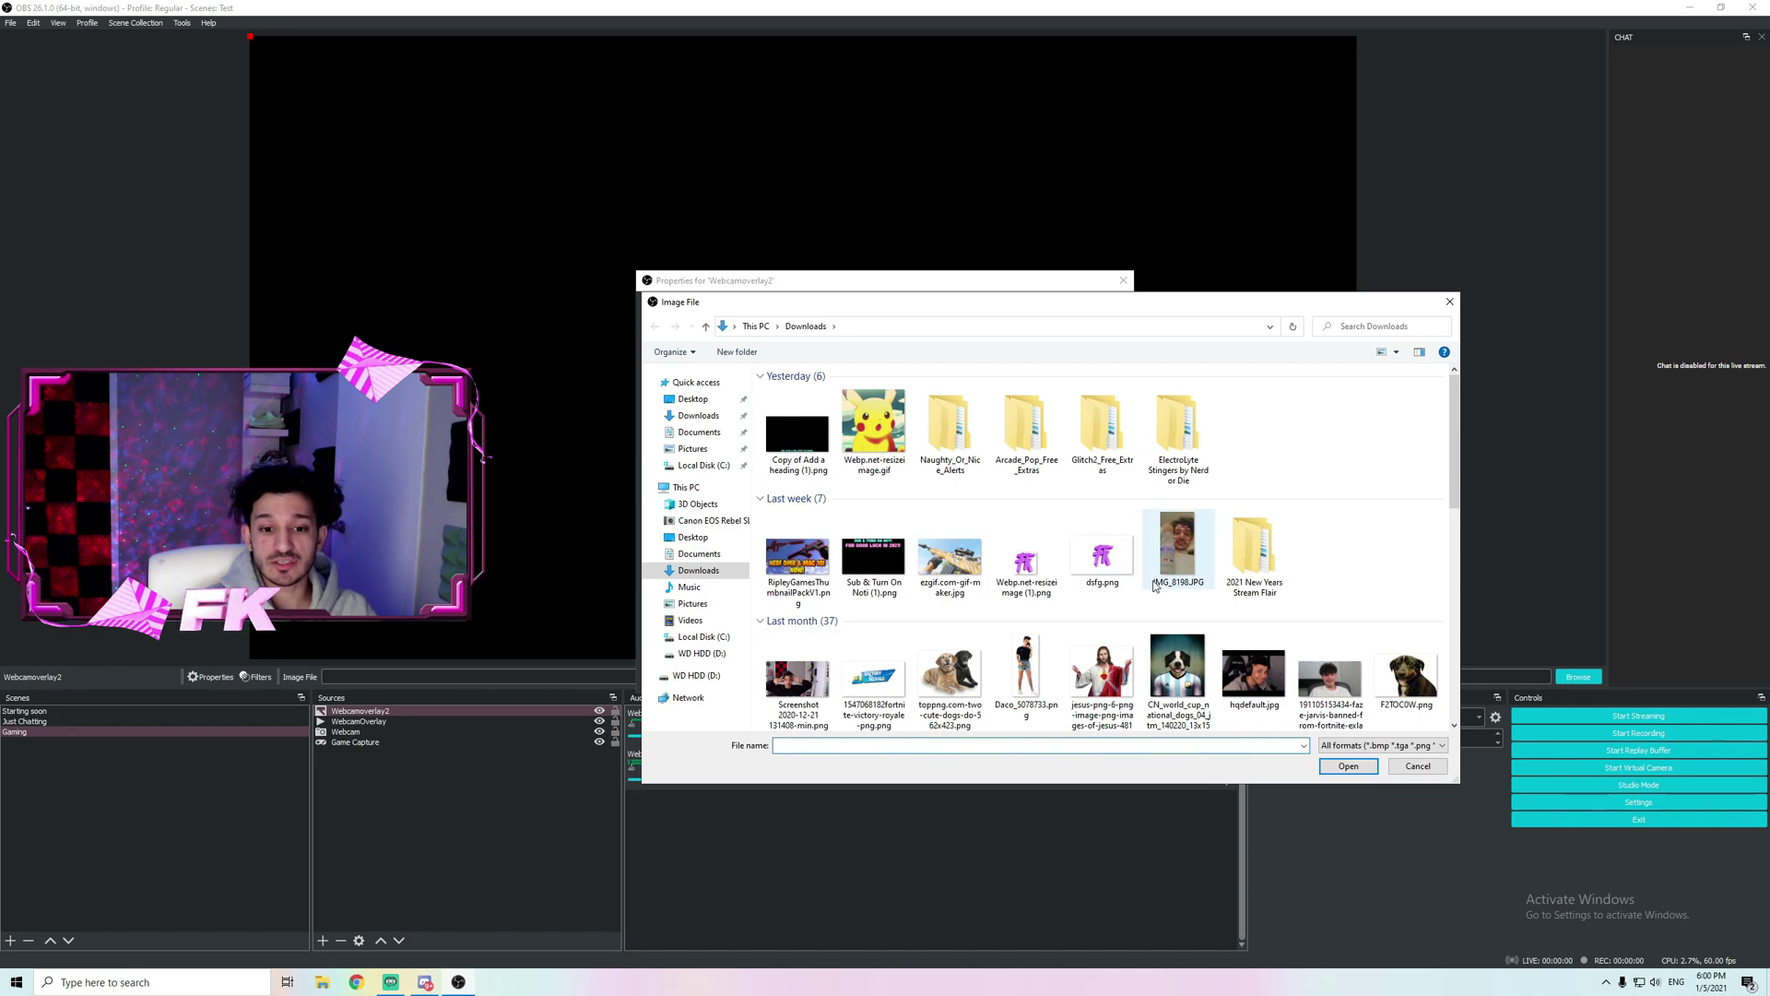
{"action": "left_click", "coordinate": [1392, 668]}
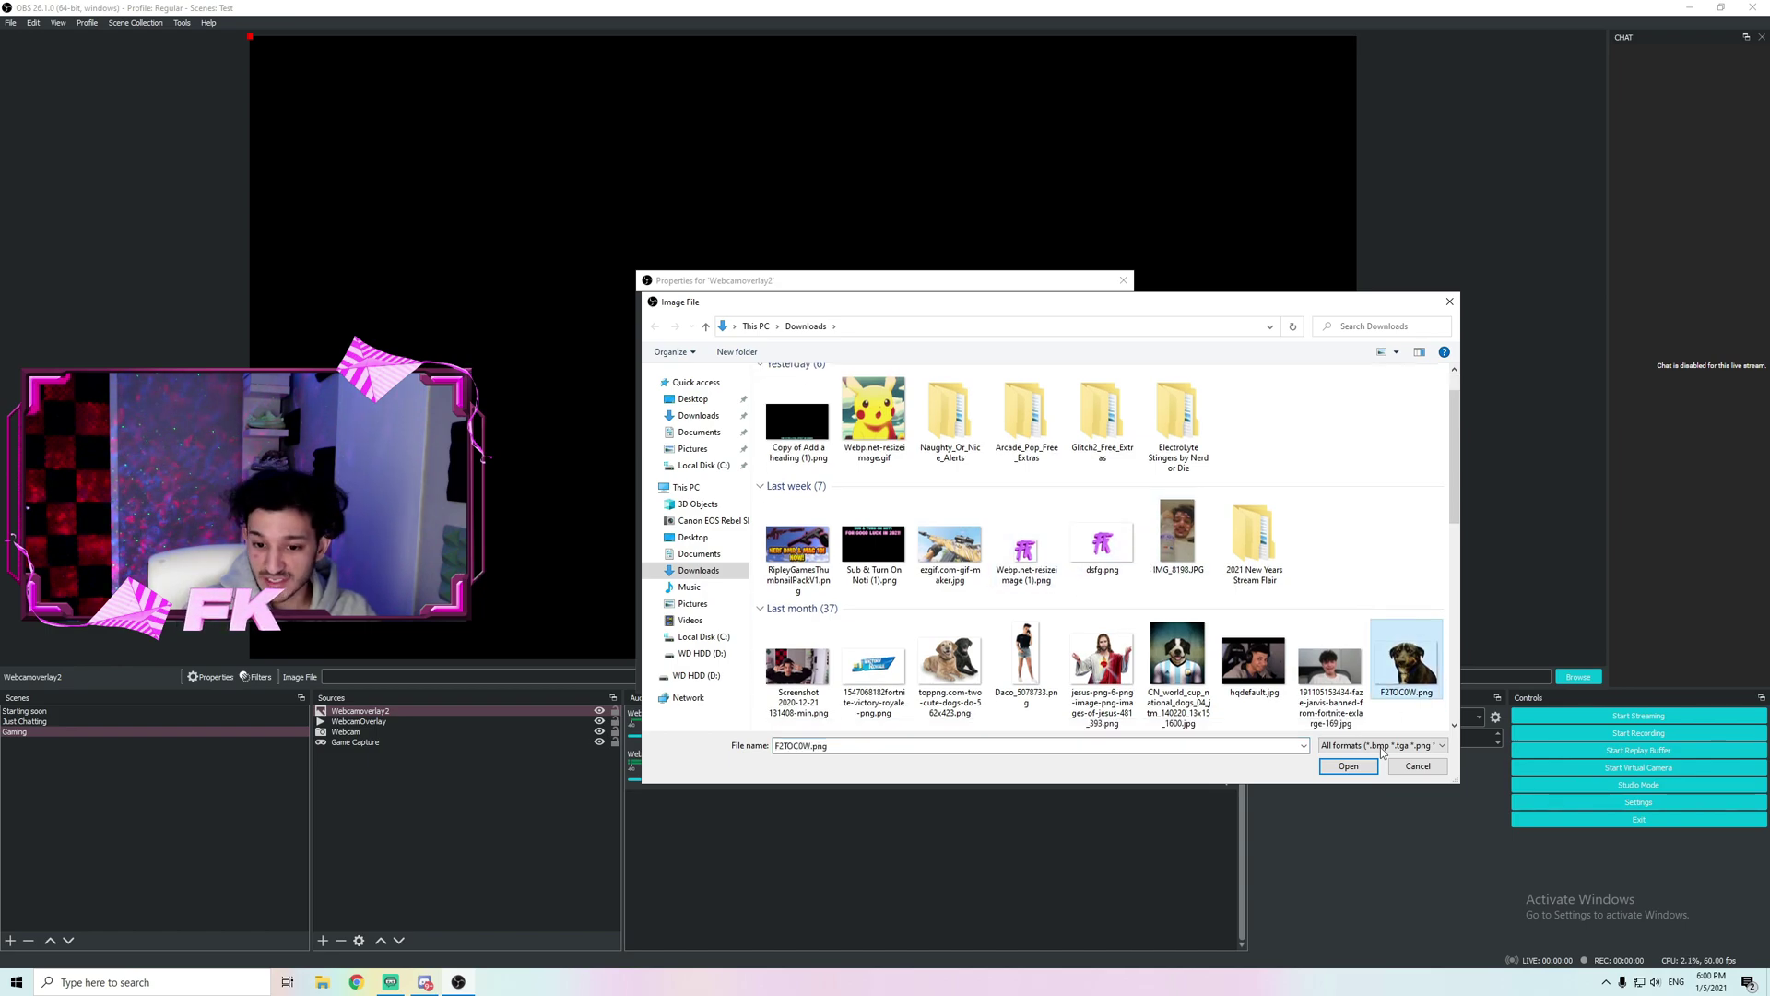
{"action": "left_click", "coordinate": [1348, 767]}
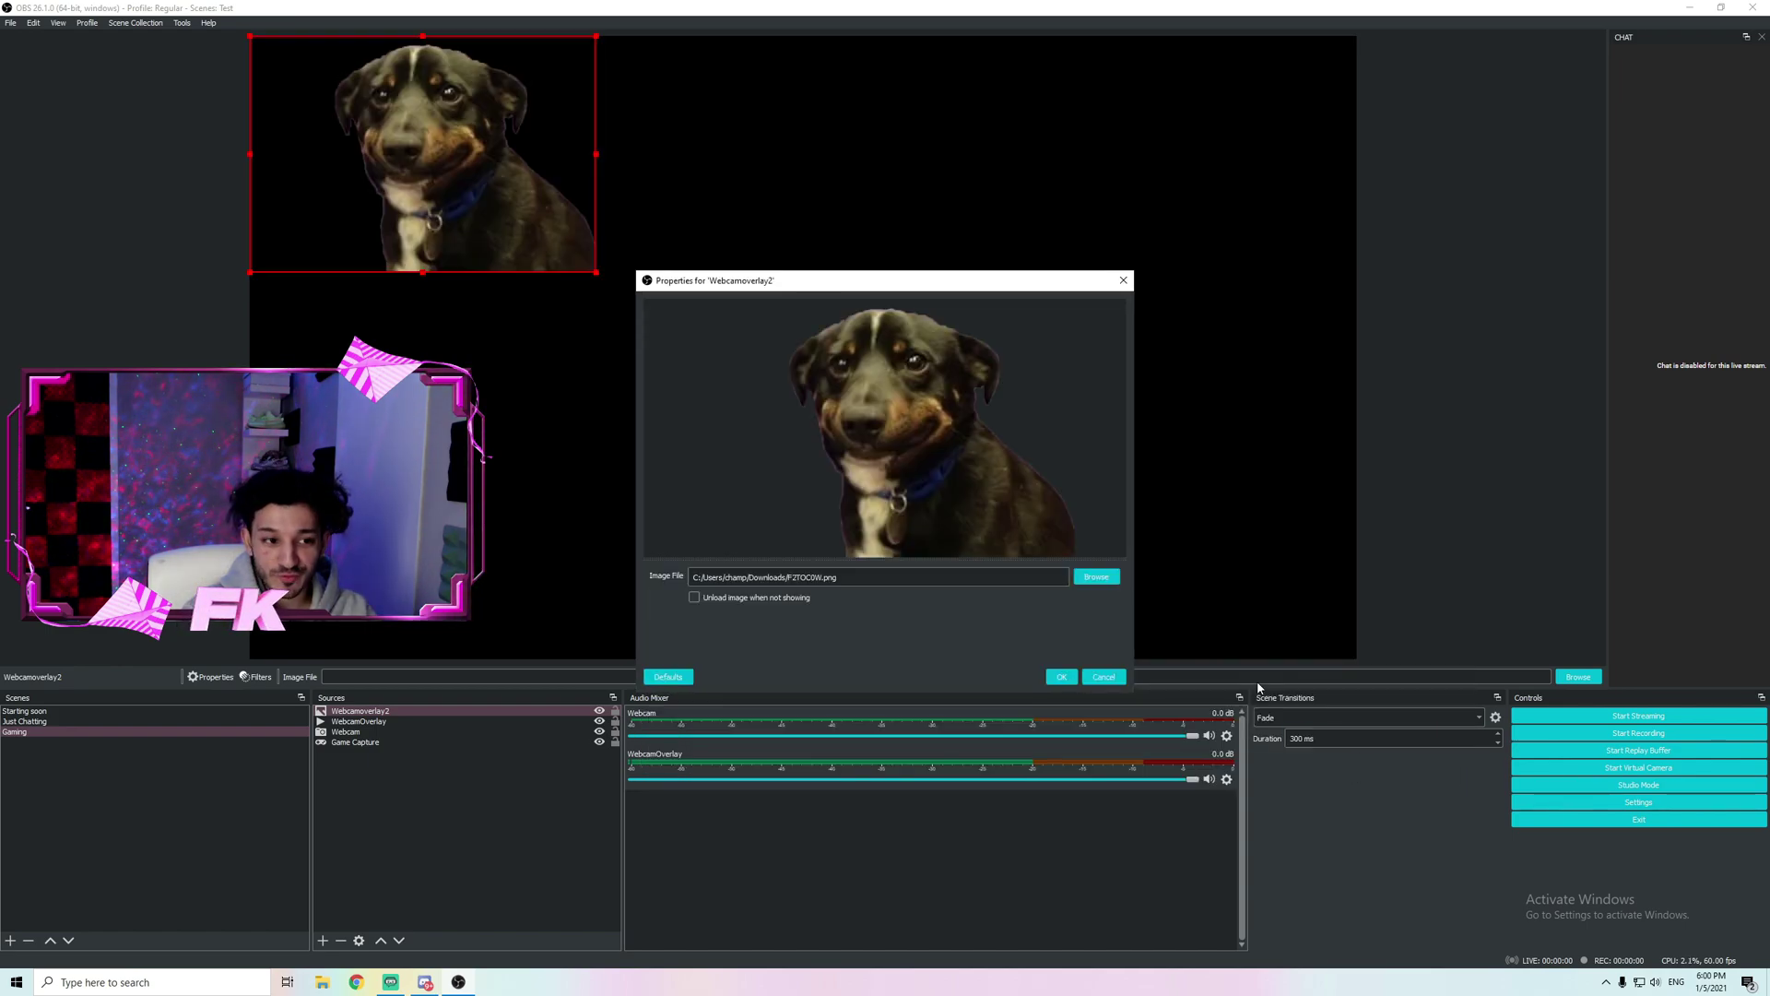
{"action": "left_click", "coordinate": [1067, 678]}
{"action": "left_click_drag", "start_coordinate": [553, 235], "coordinate": [892, 622]}
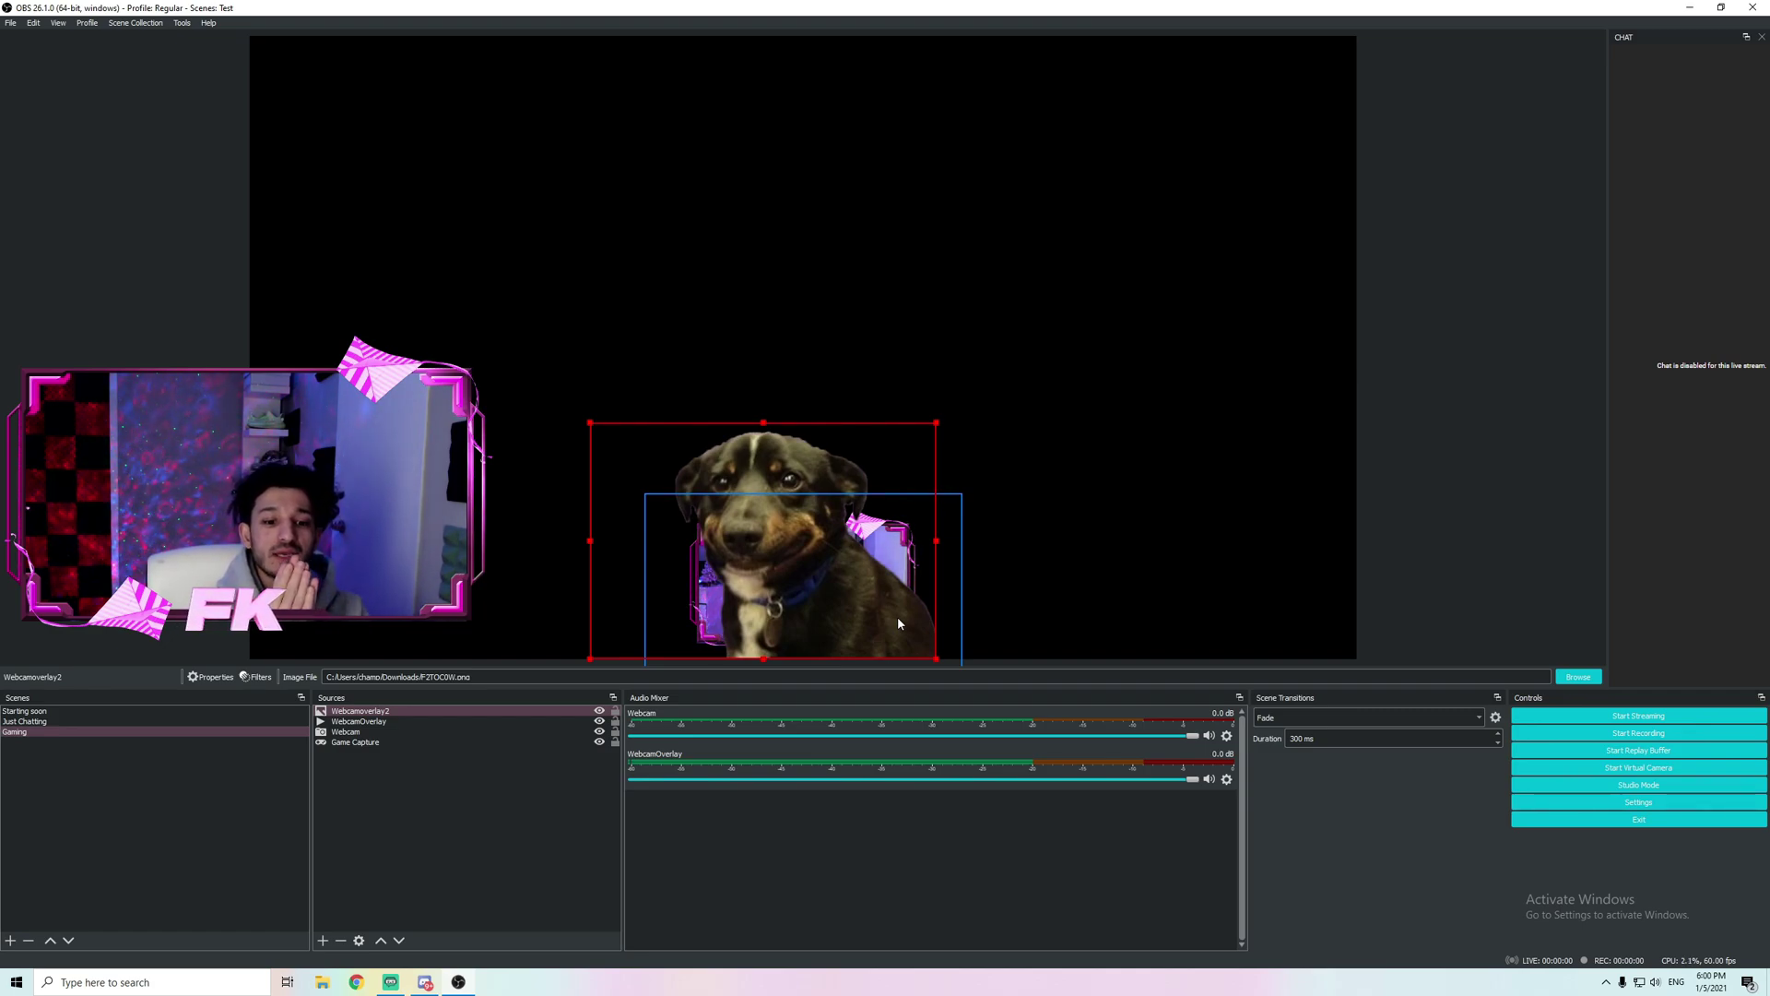
{"action": "left_click", "coordinate": [898, 616], "text": "ctrl"}
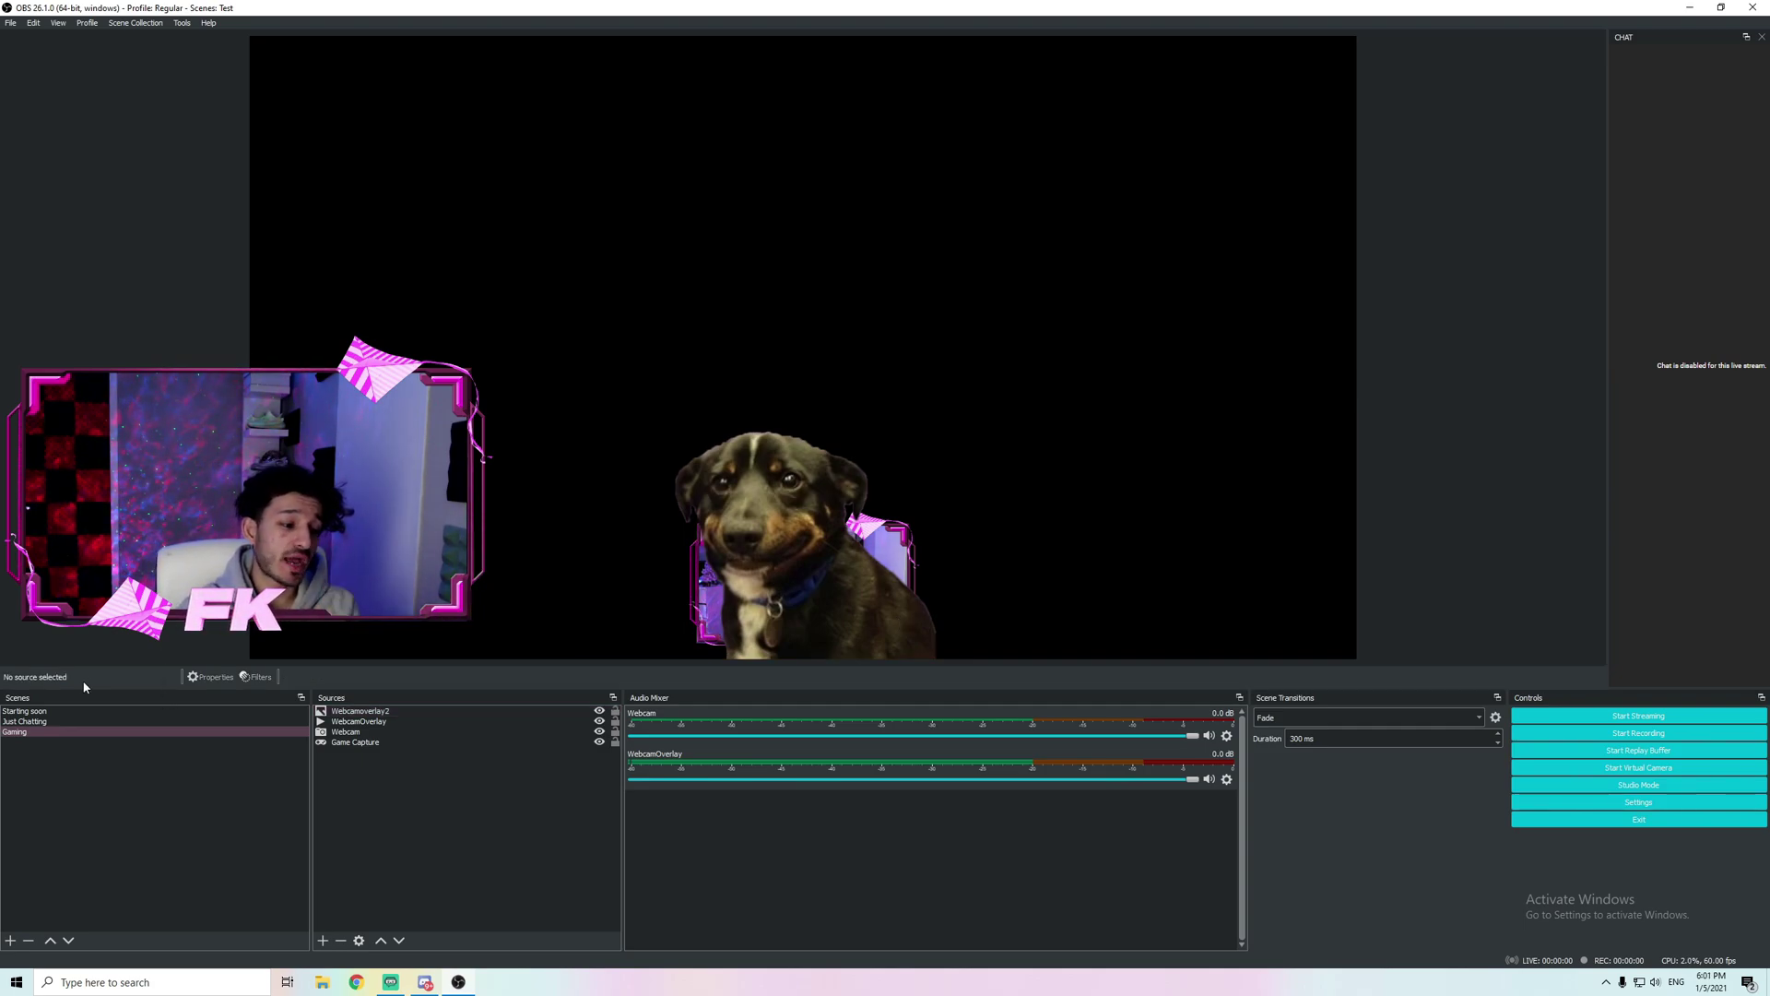
Step: Copy the Mic source from the Just Chatting scene and paste it as a reference into the Gaming scene
{"action": "left_click", "coordinate": [38, 721]}
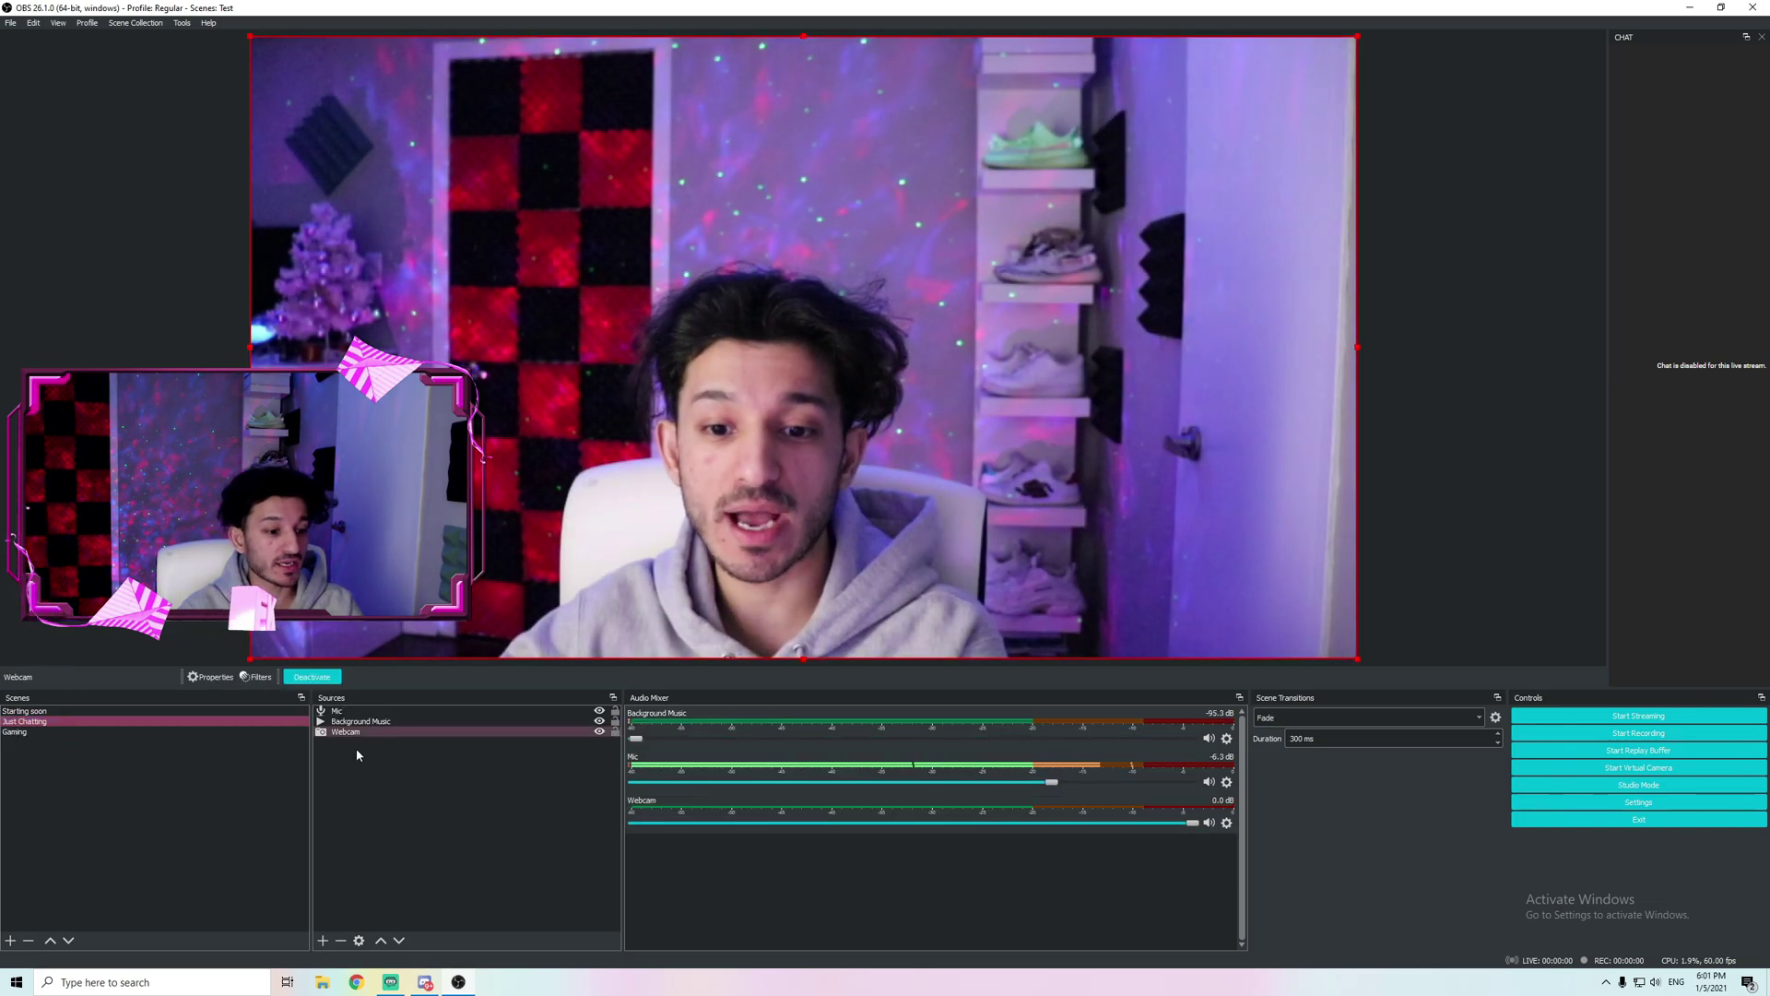
{"action": "right_click", "coordinate": [372, 711]}
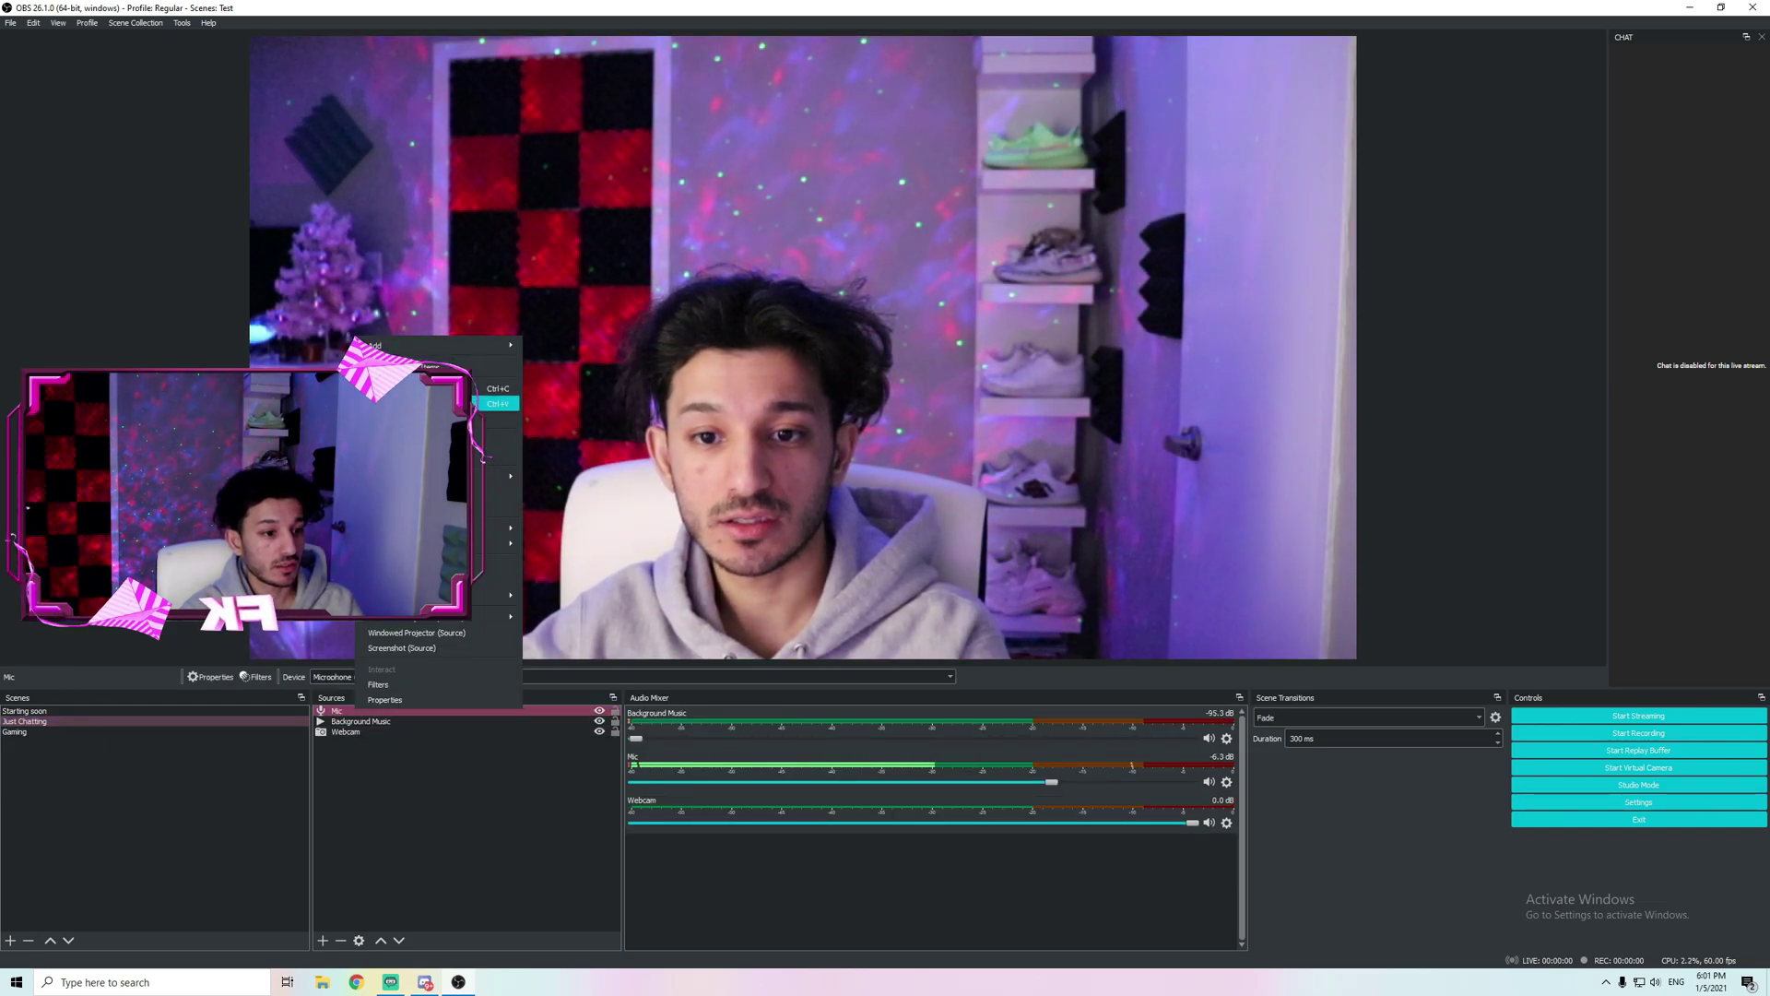
{"action": "left_click", "coordinate": [41, 733]}
{"action": "left_click", "coordinate": [41, 733]}
{"action": "right_click", "coordinate": [413, 799]}
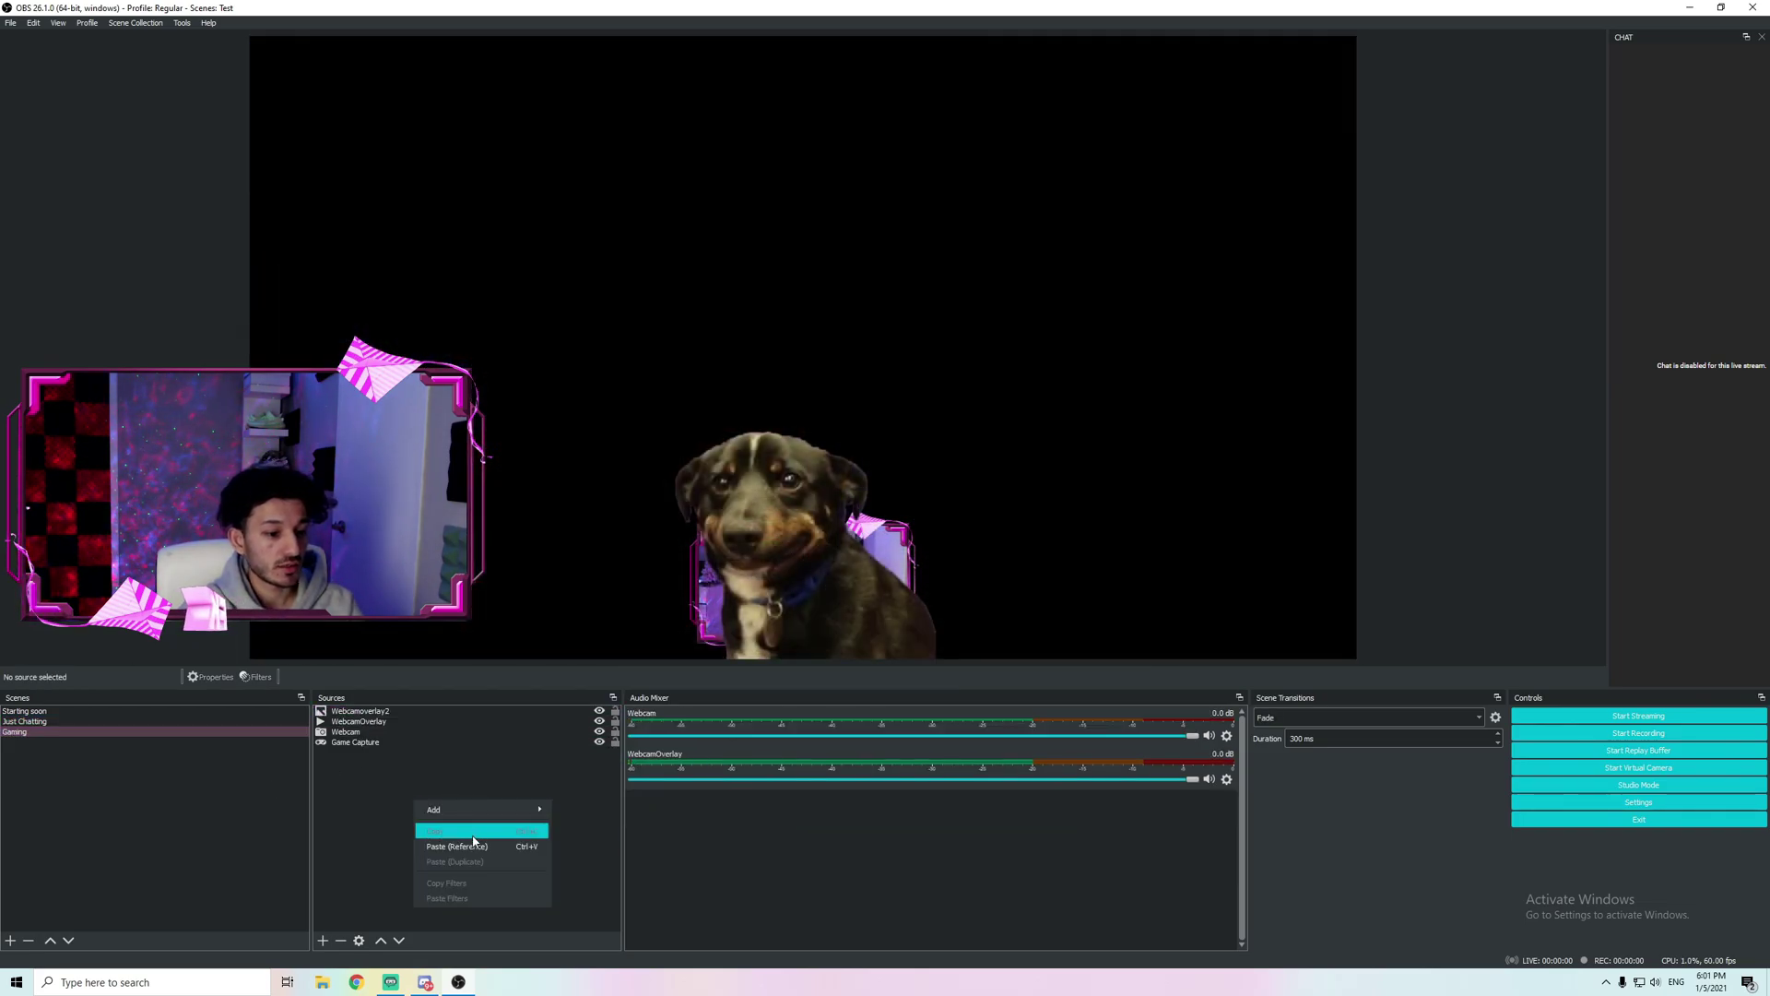
{"action": "left_click", "coordinate": [548, 780]}
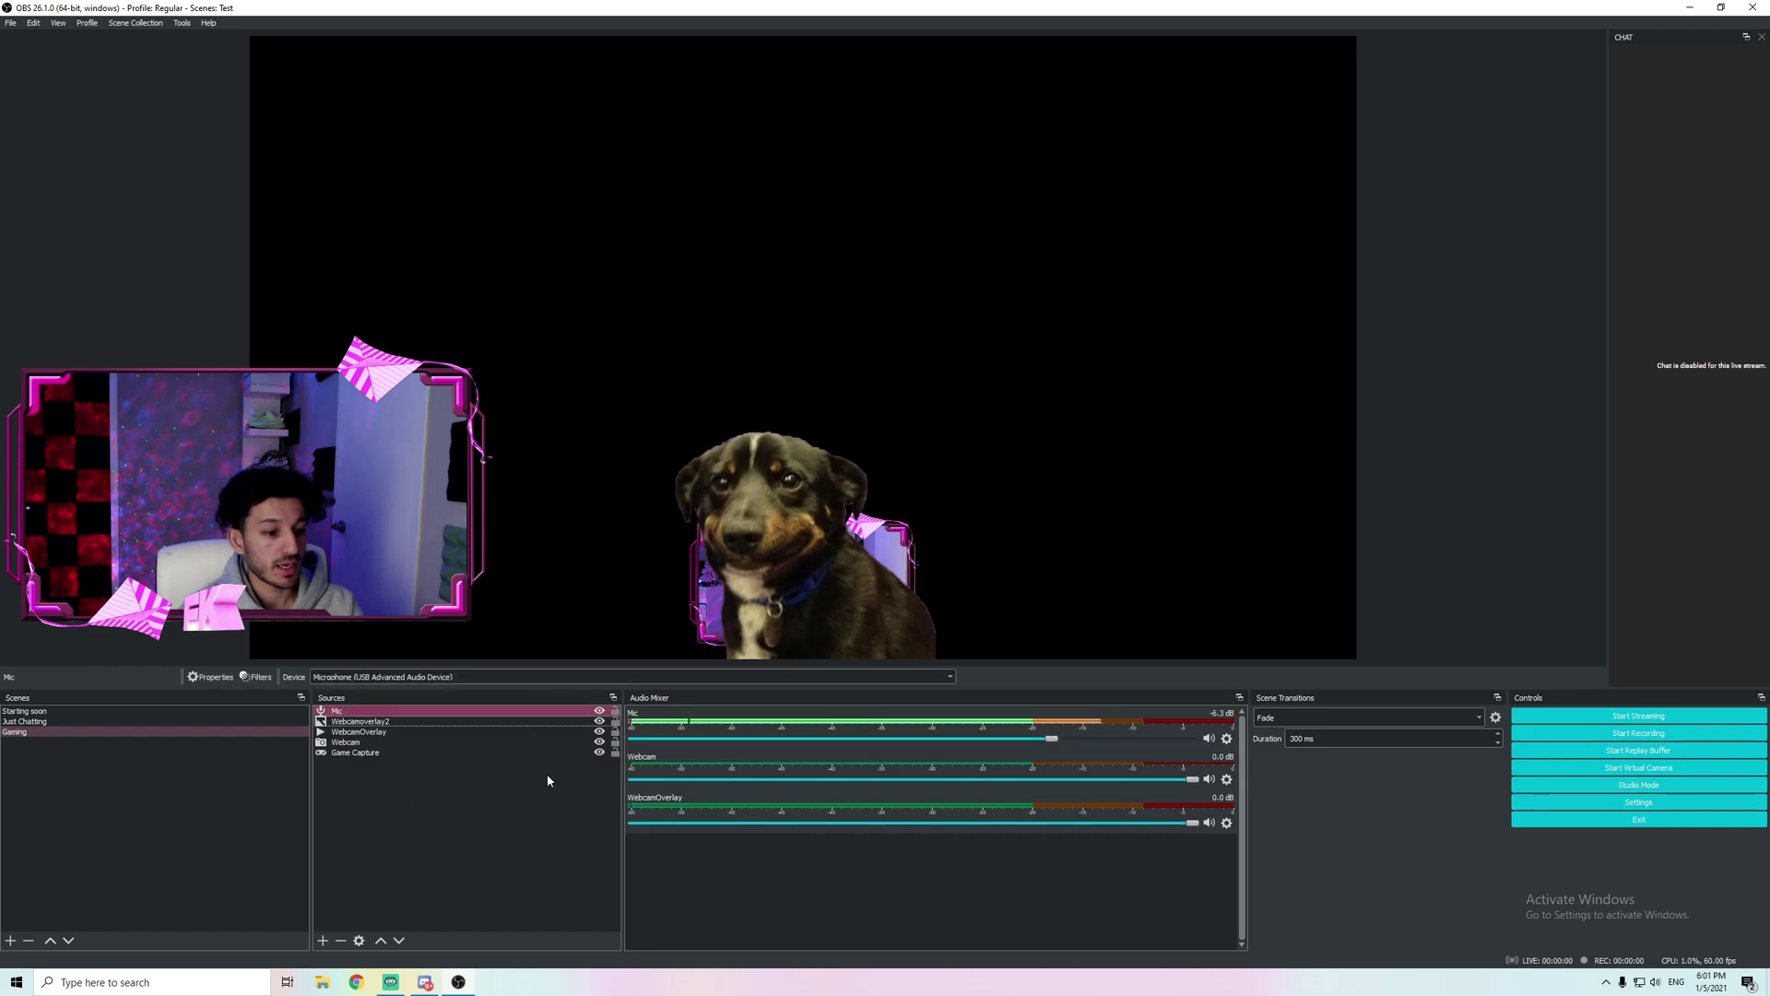
{"action": "left_click", "coordinate": [490, 906]}
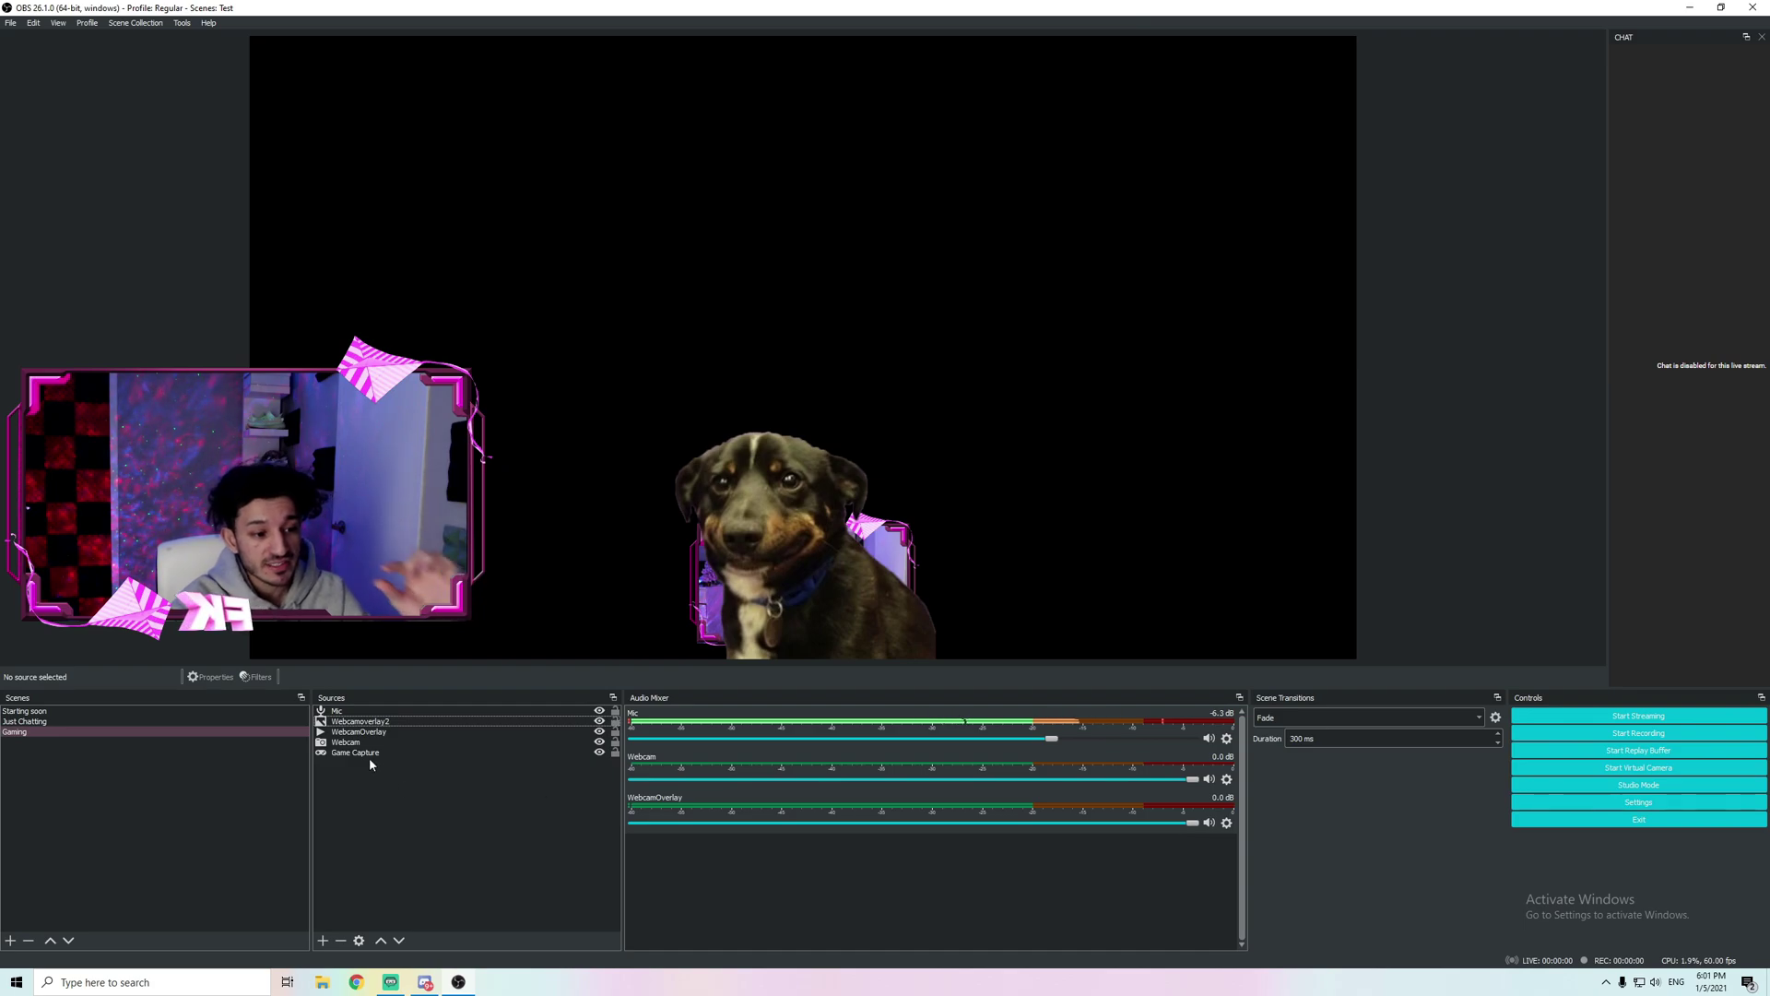
Step: Create a new scene named BRB
{"action": "left_click", "coordinate": [43, 724]}
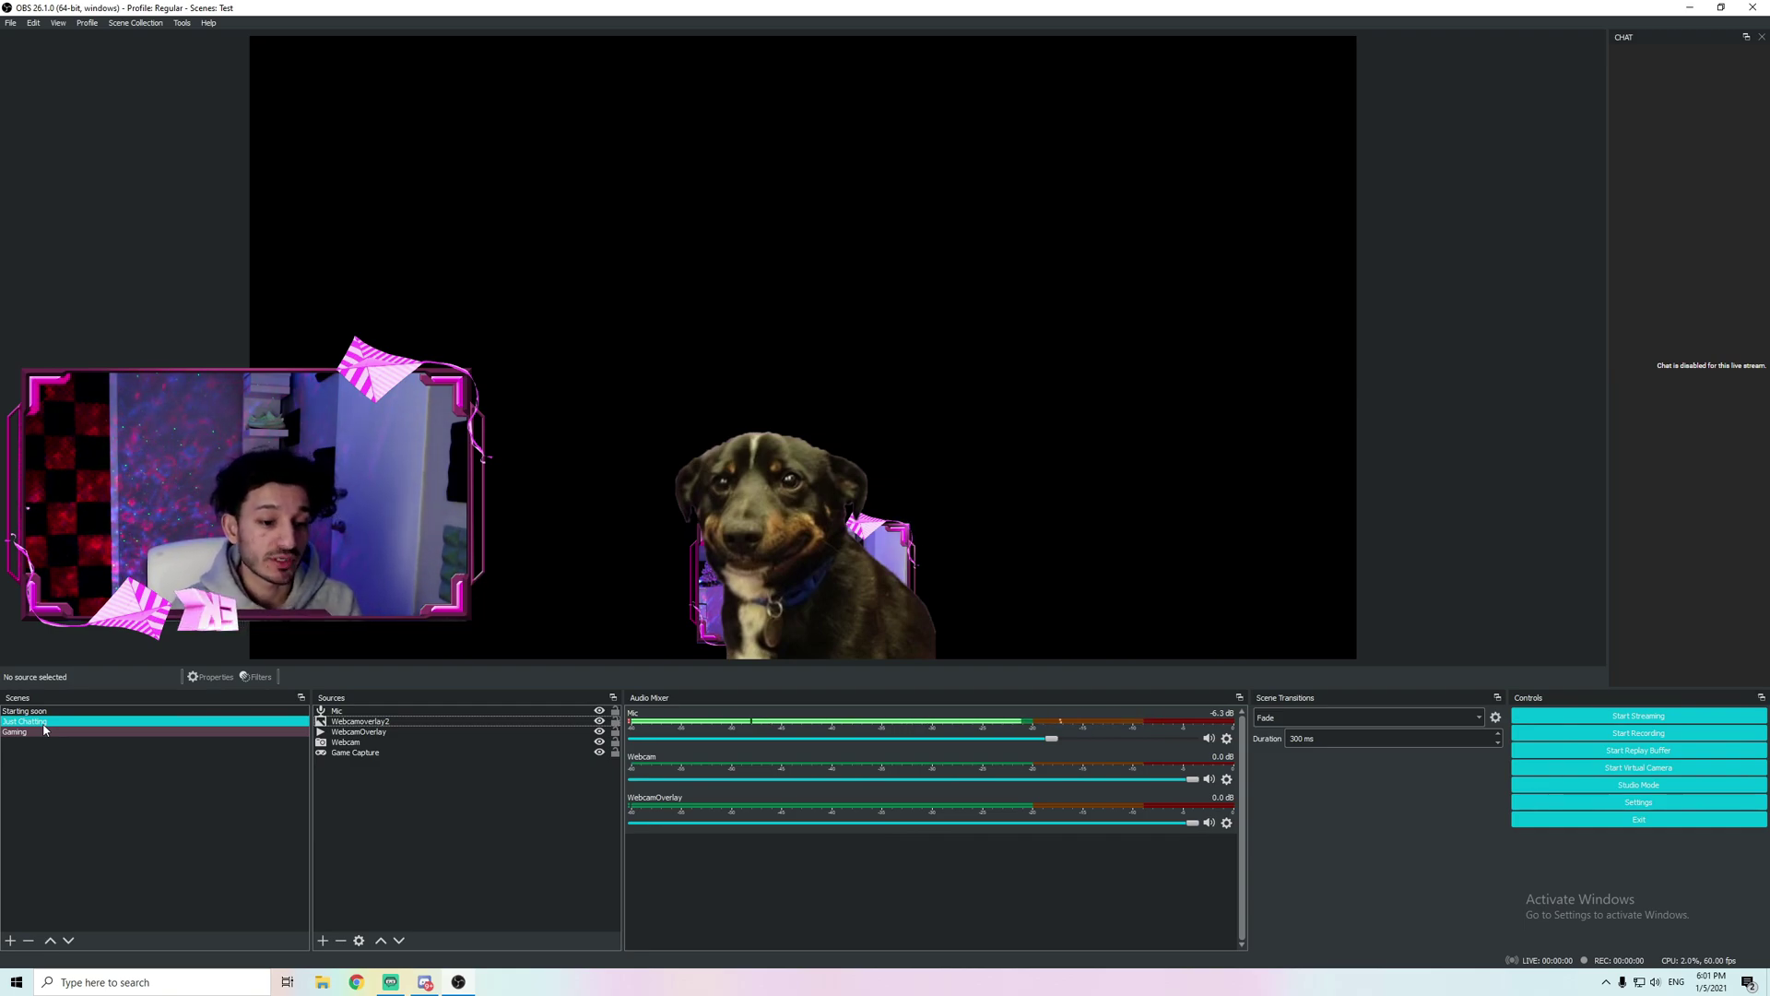
{"action": "left_click", "coordinate": [205, 843]}
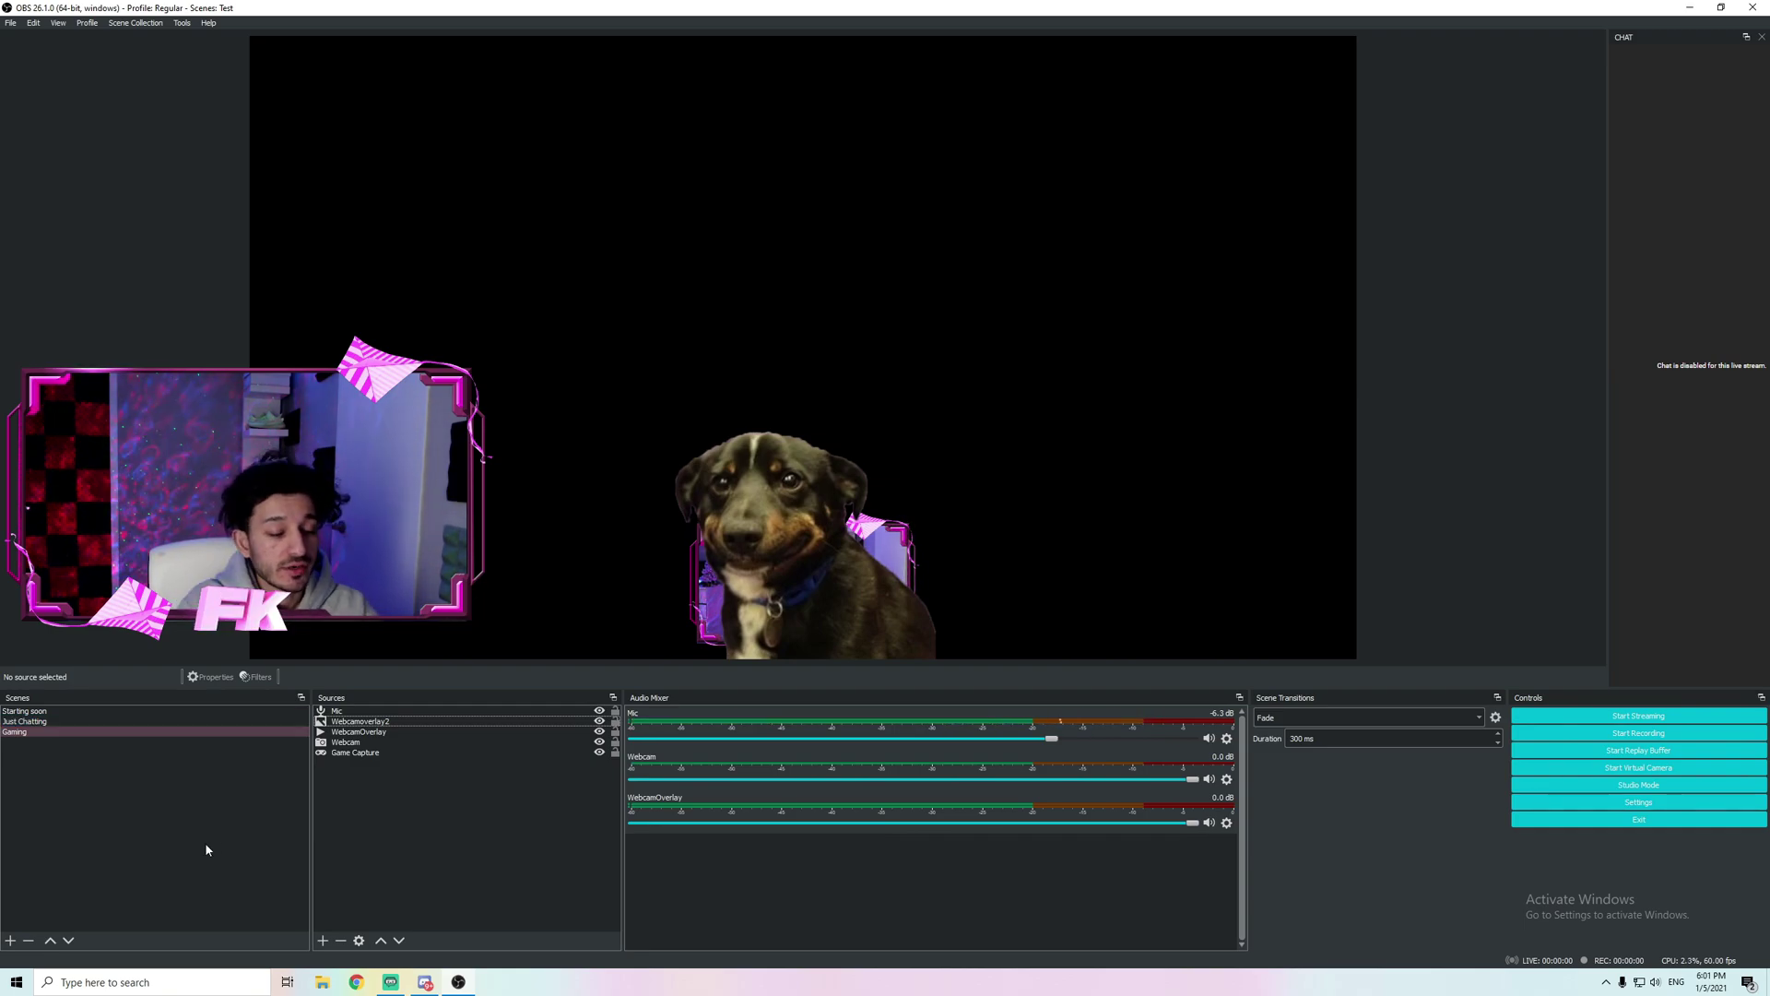
{"action": "left_click", "coordinate": [11, 941]}
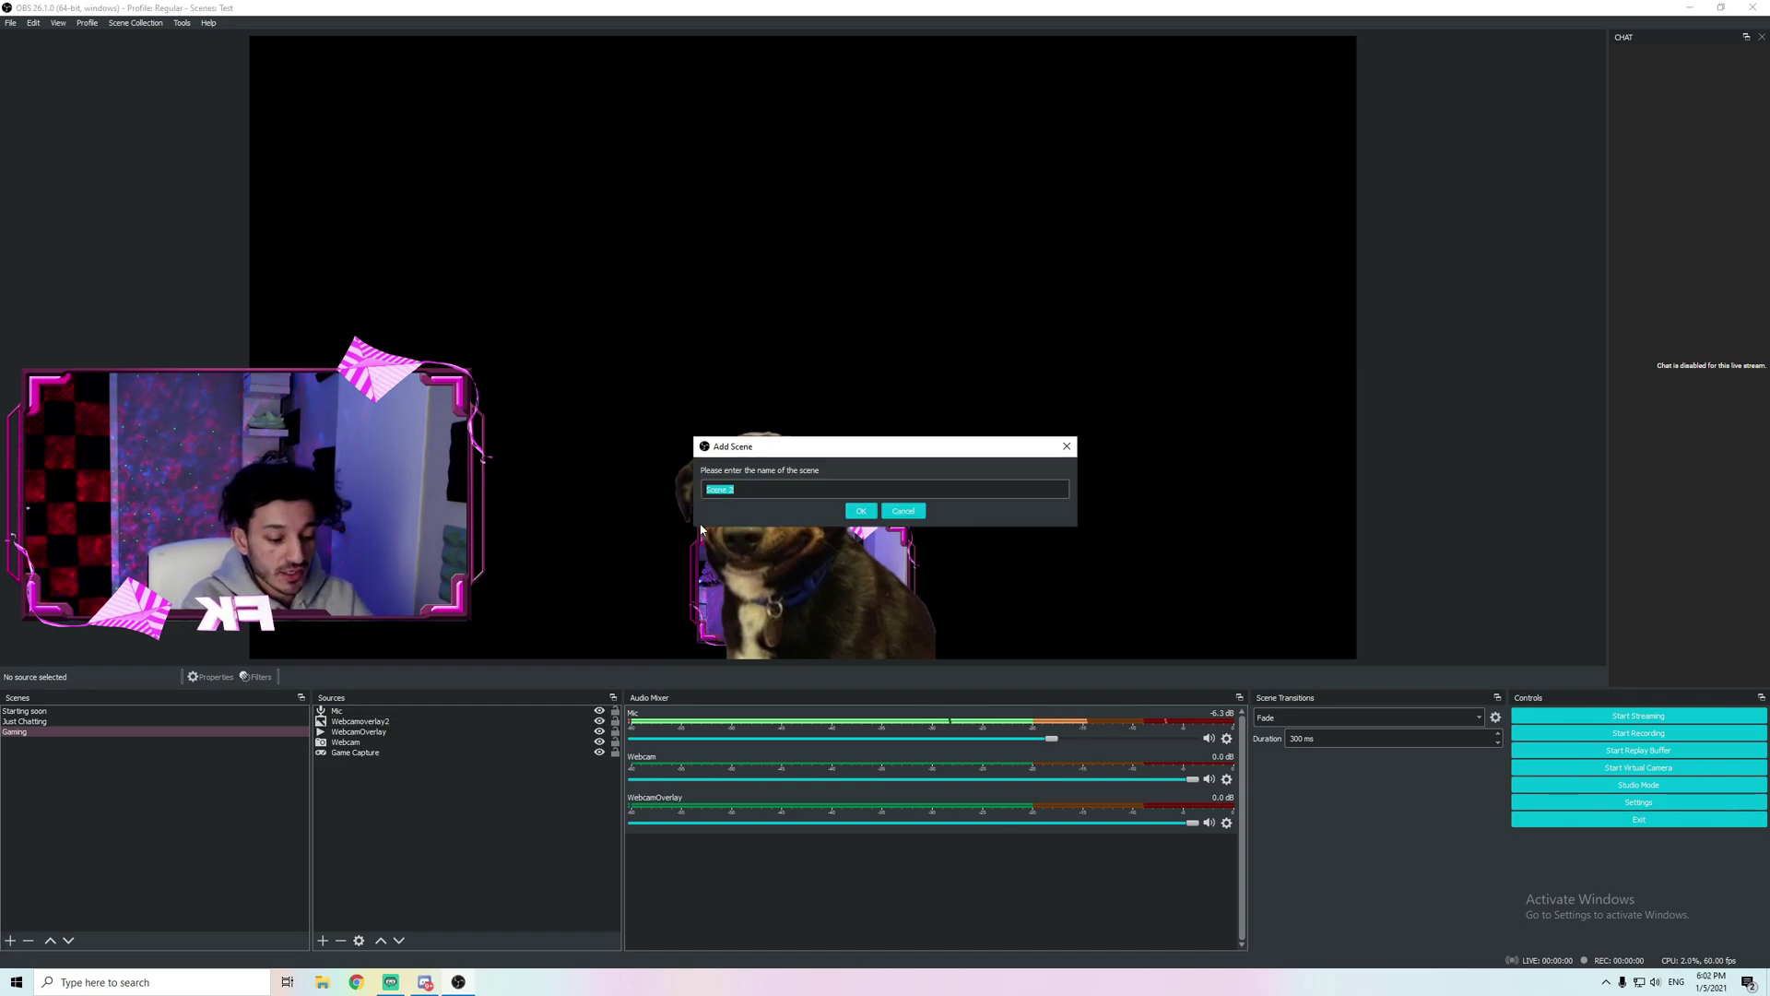
{"action": "left_click", "coordinate": [861, 511]}
Step: Add a media source named Brbvideo to the BRB scene, playing the local file Be Right Back.avi with looping enabled
{"action": "left_click", "coordinate": [323, 941]}
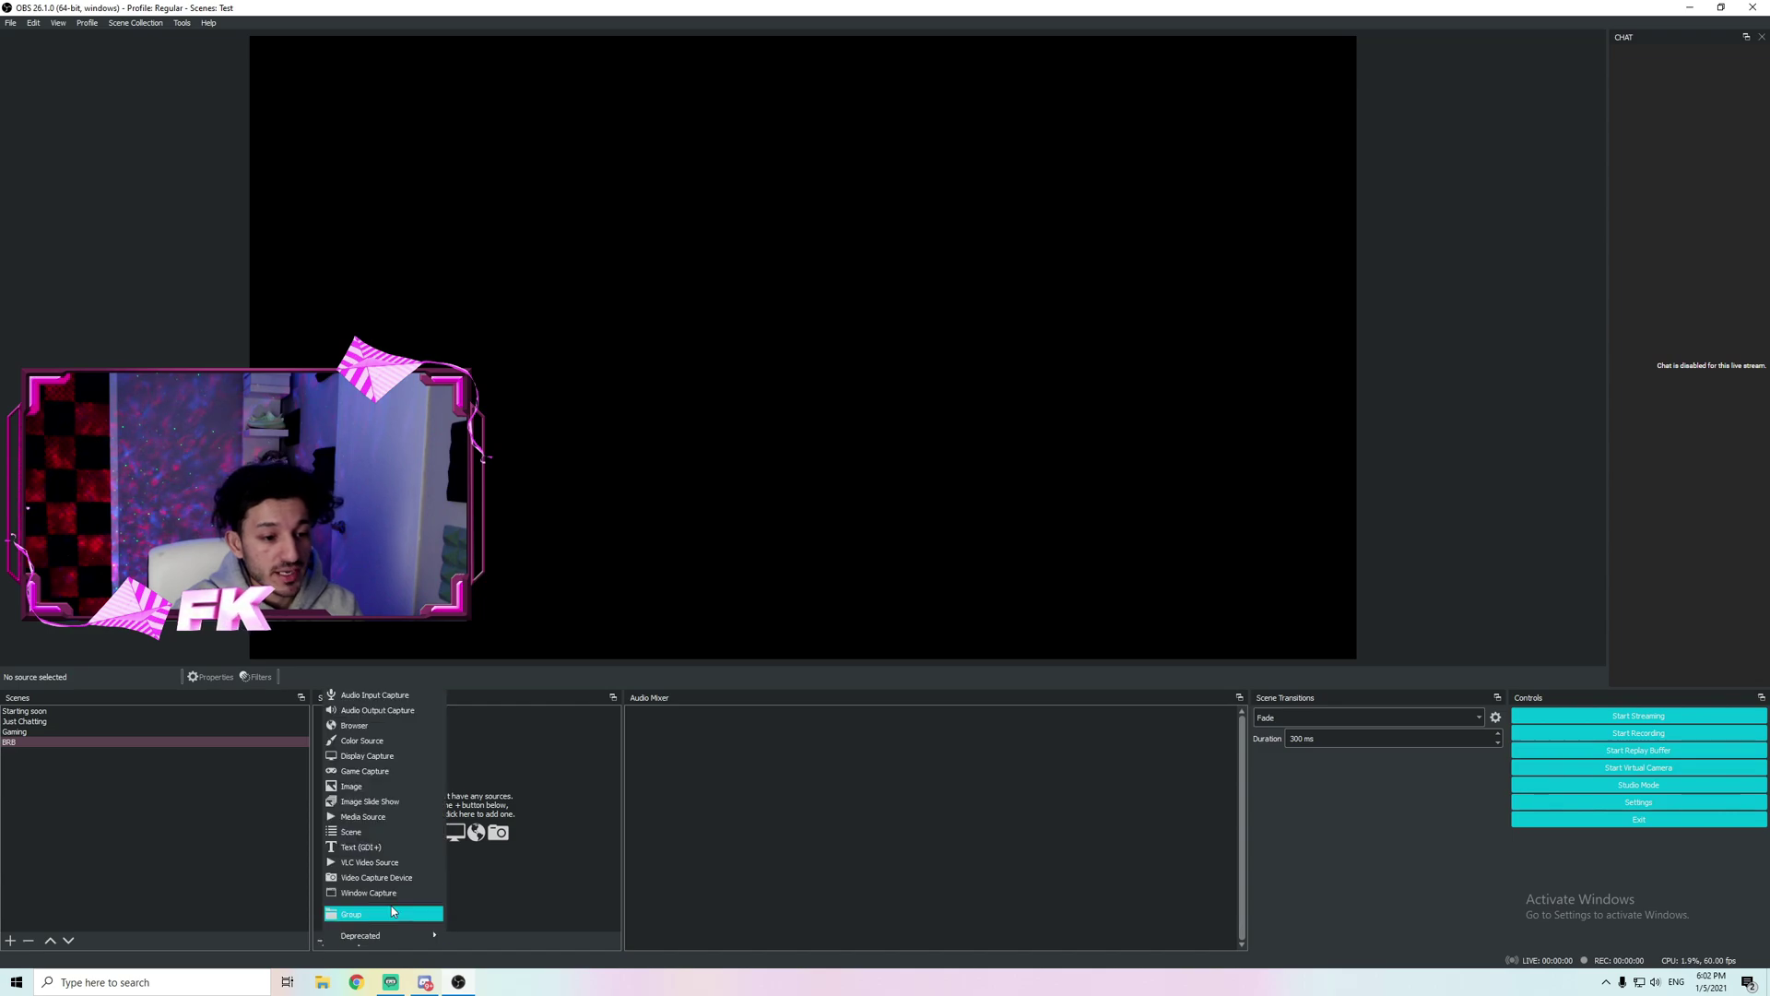
{"action": "left_click", "coordinate": [365, 816]}
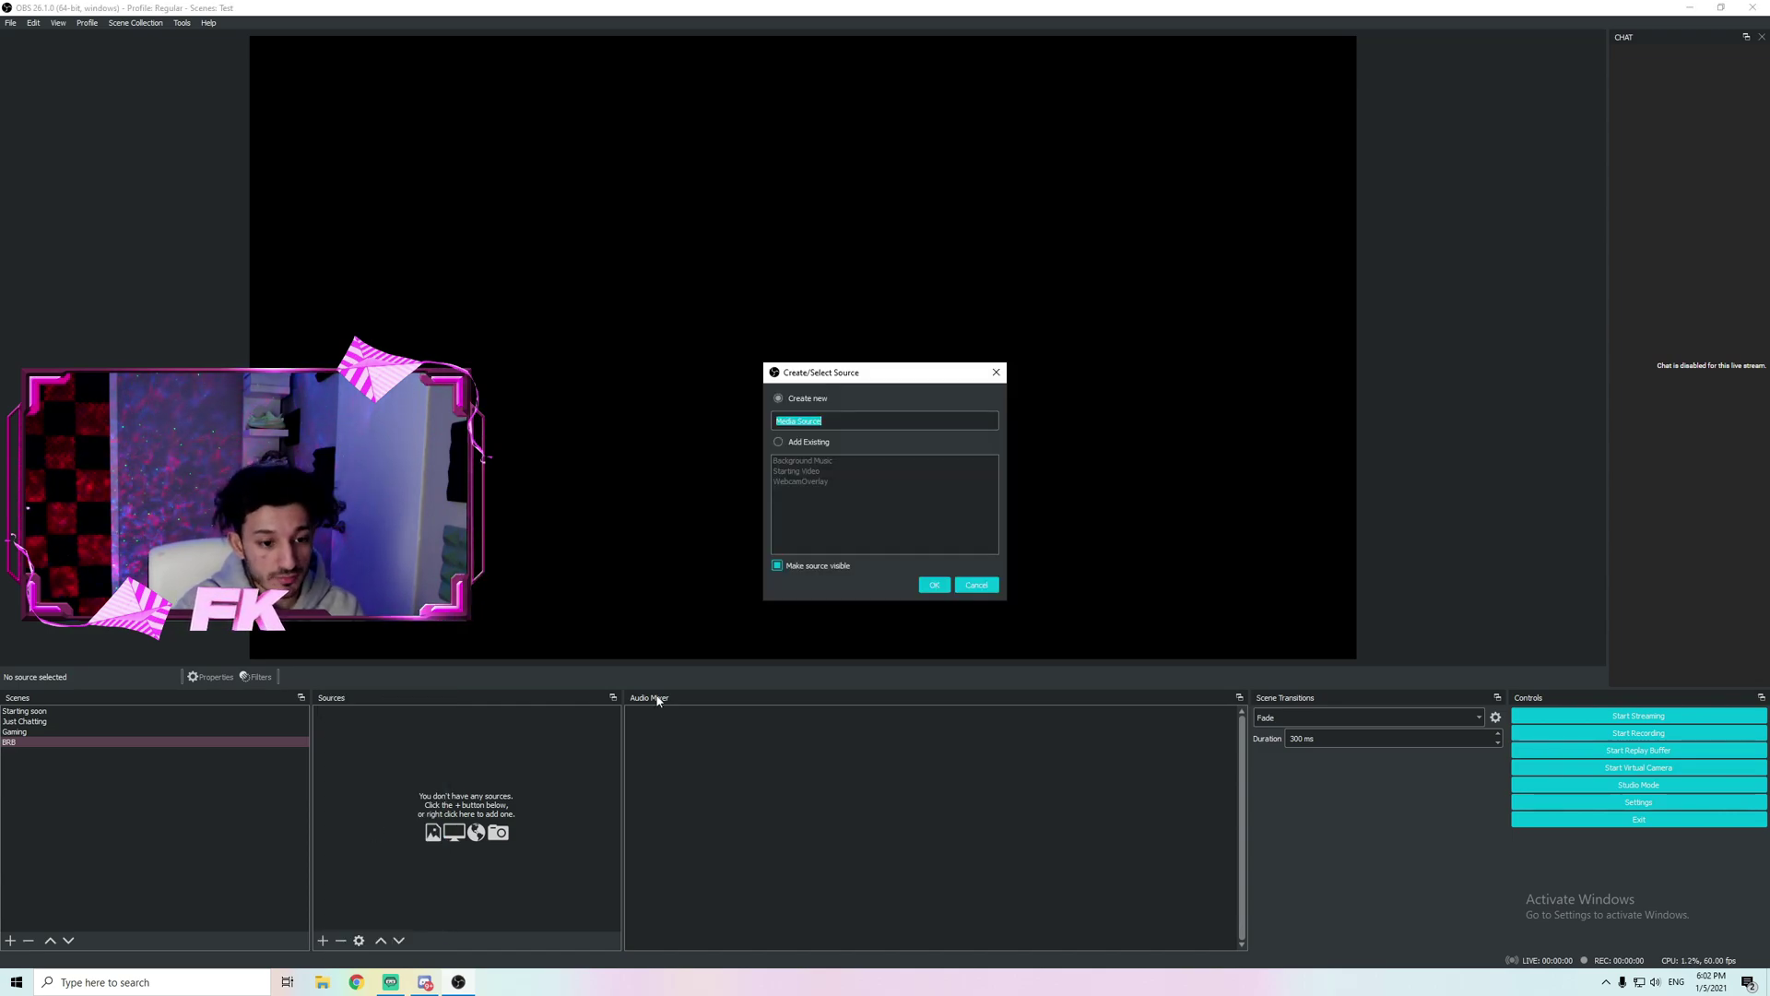
{"action": "left_click", "coordinate": [933, 586]}
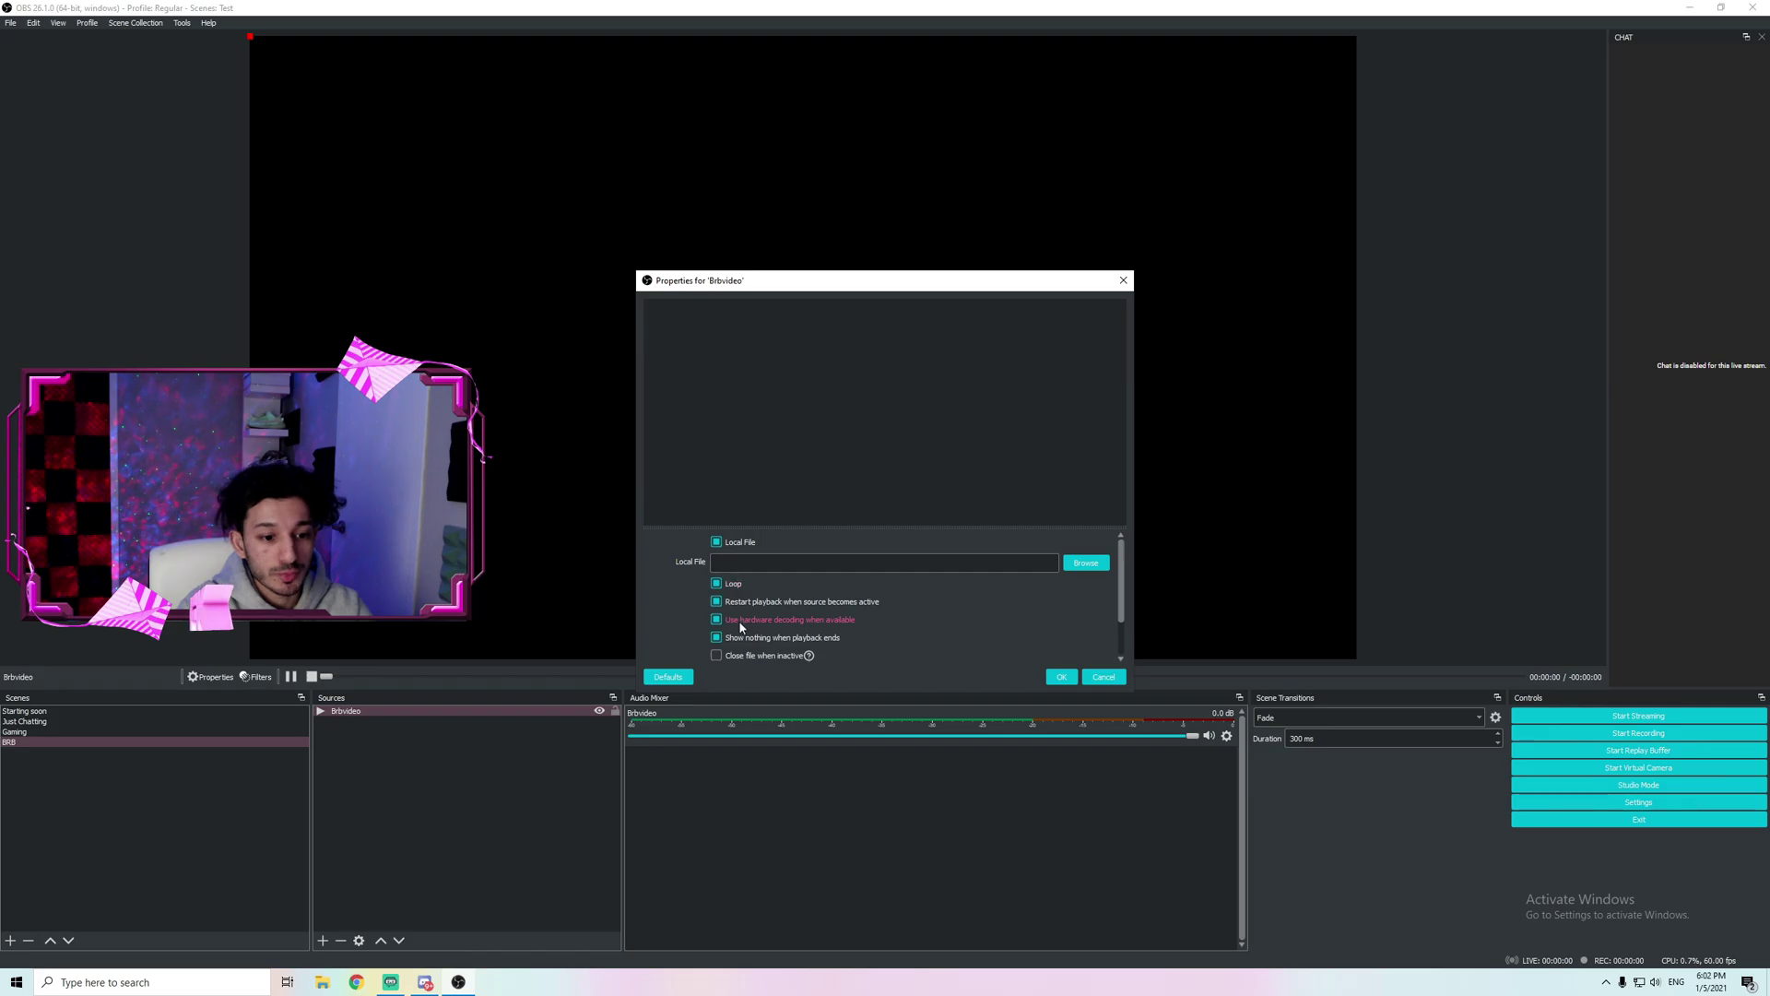
{"action": "left_click", "coordinate": [1086, 563]}
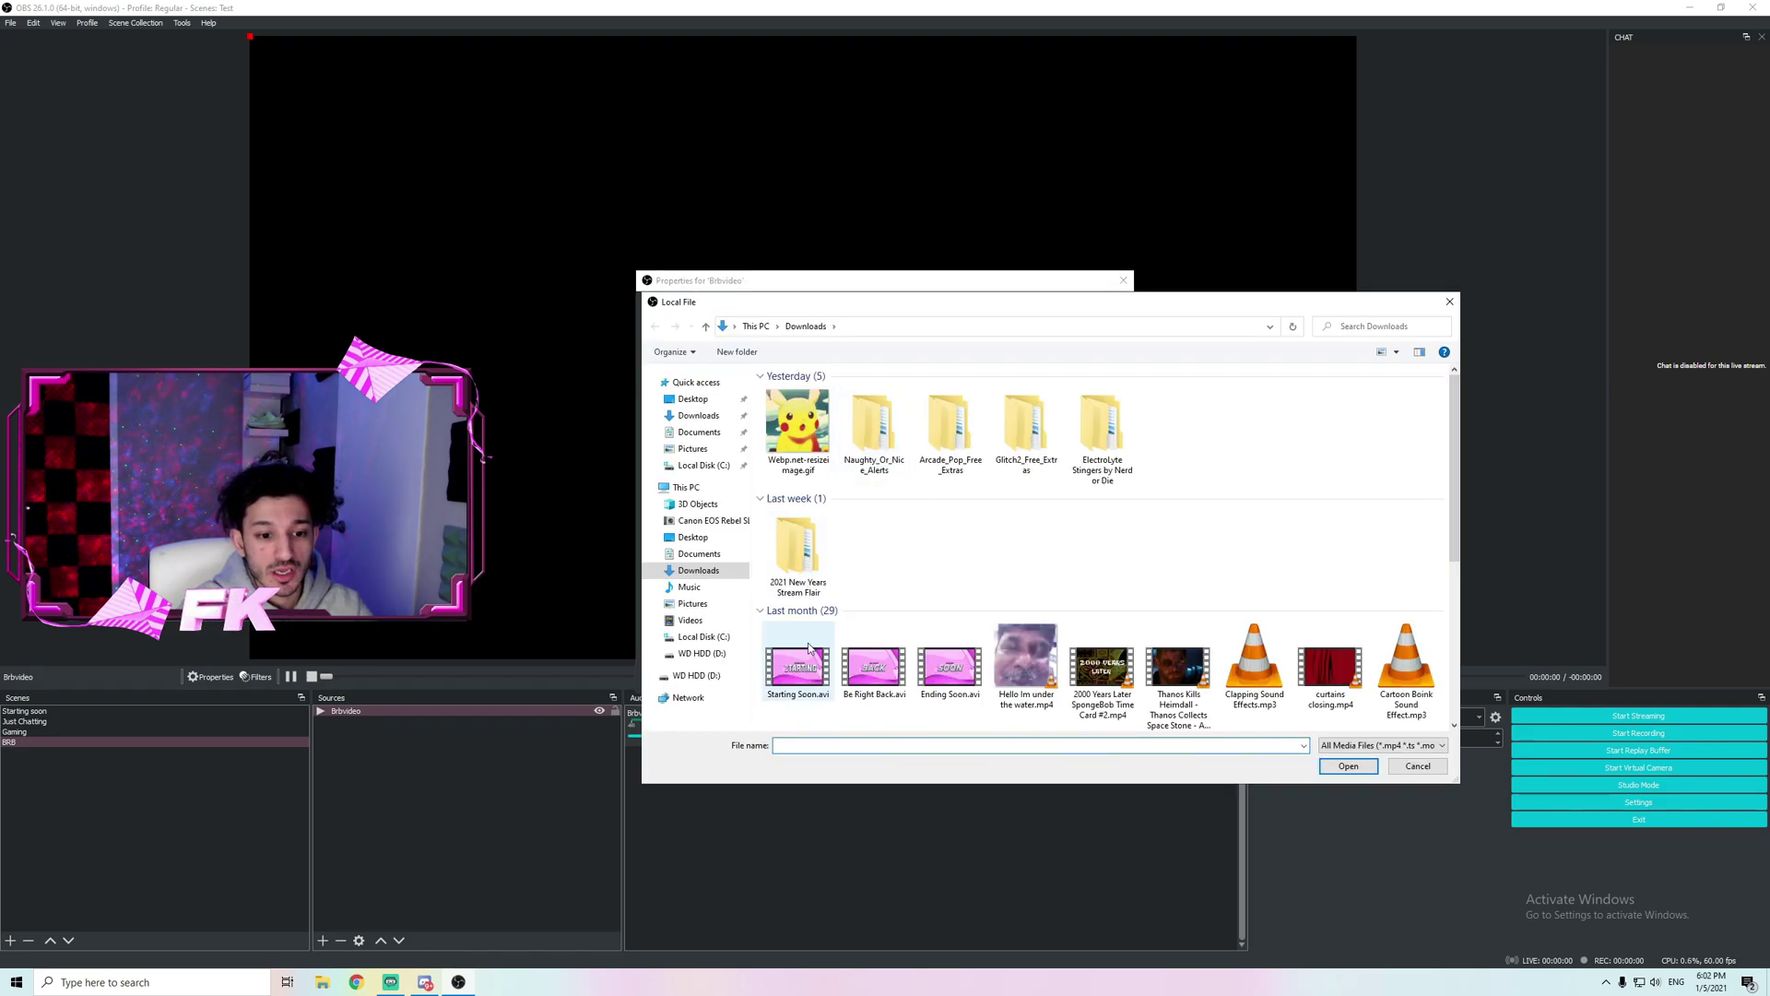
{"action": "left_click", "coordinate": [874, 662]}
{"action": "left_click", "coordinate": [1347, 766]}
{"action": "left_click", "coordinate": [1058, 676]}
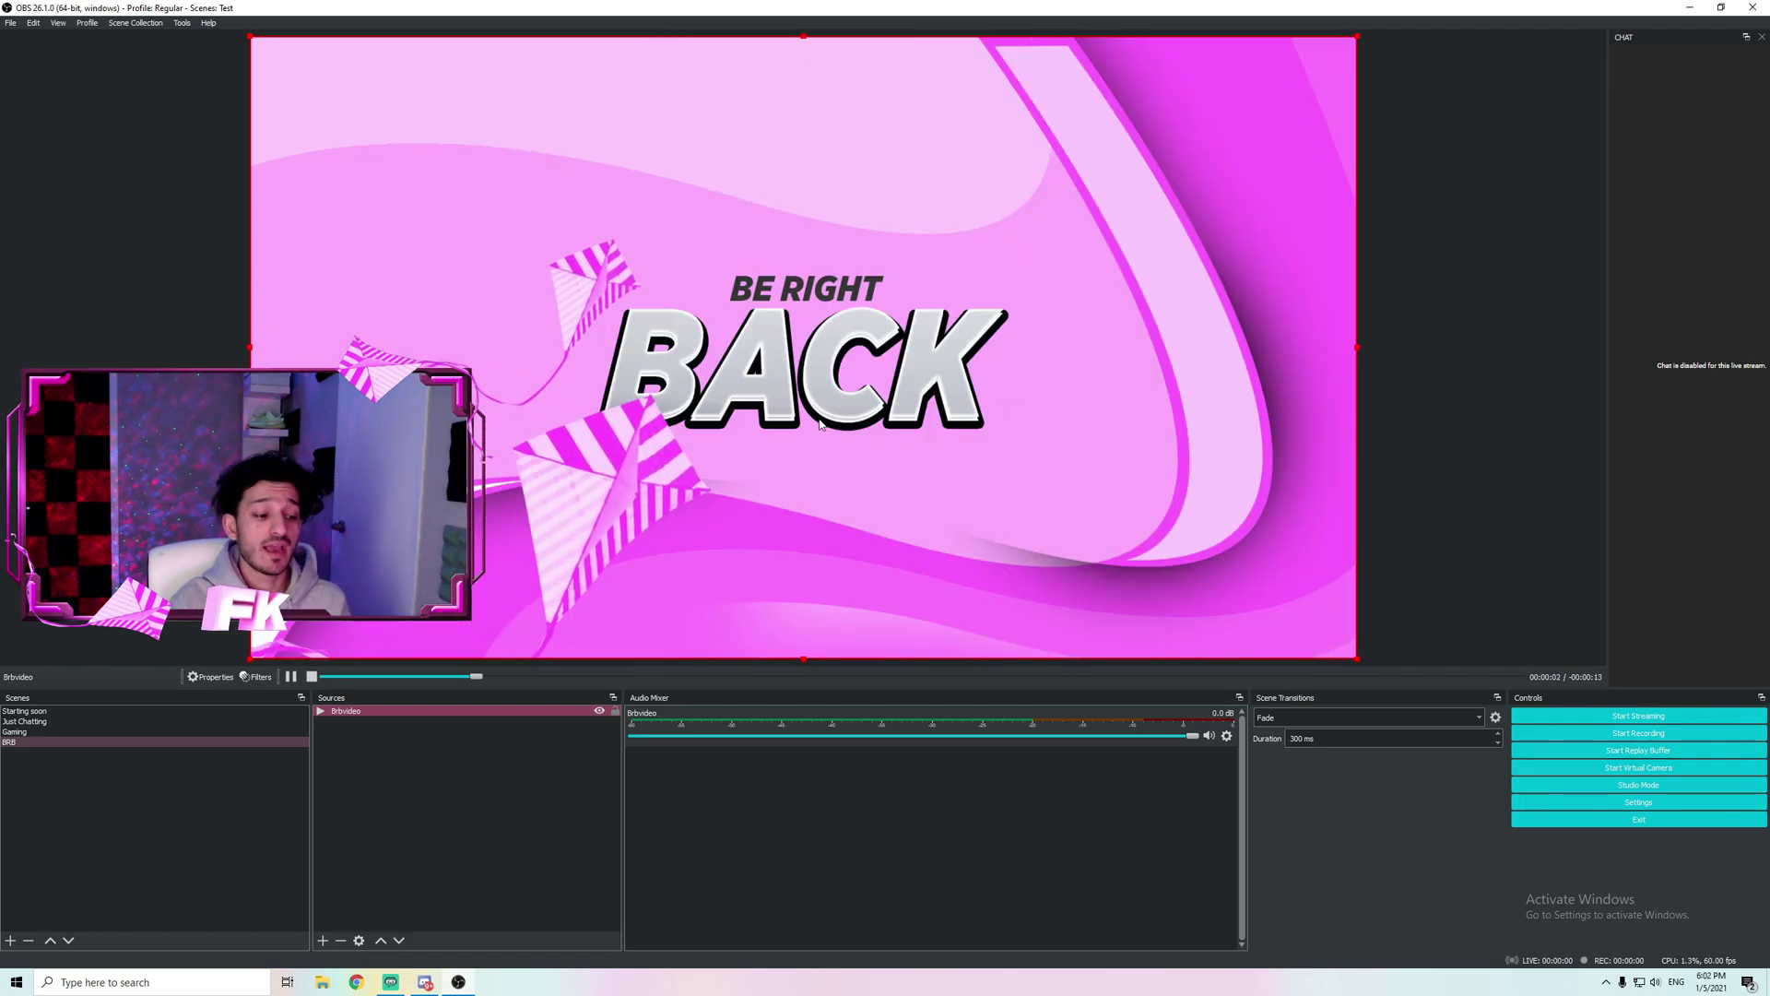
Step: Switch between the Gaming, Just Chatting and BRB scenes to check the preview and sources of each
{"action": "left_click", "coordinate": [32, 731]}
{"action": "left_click", "coordinate": [33, 721]}
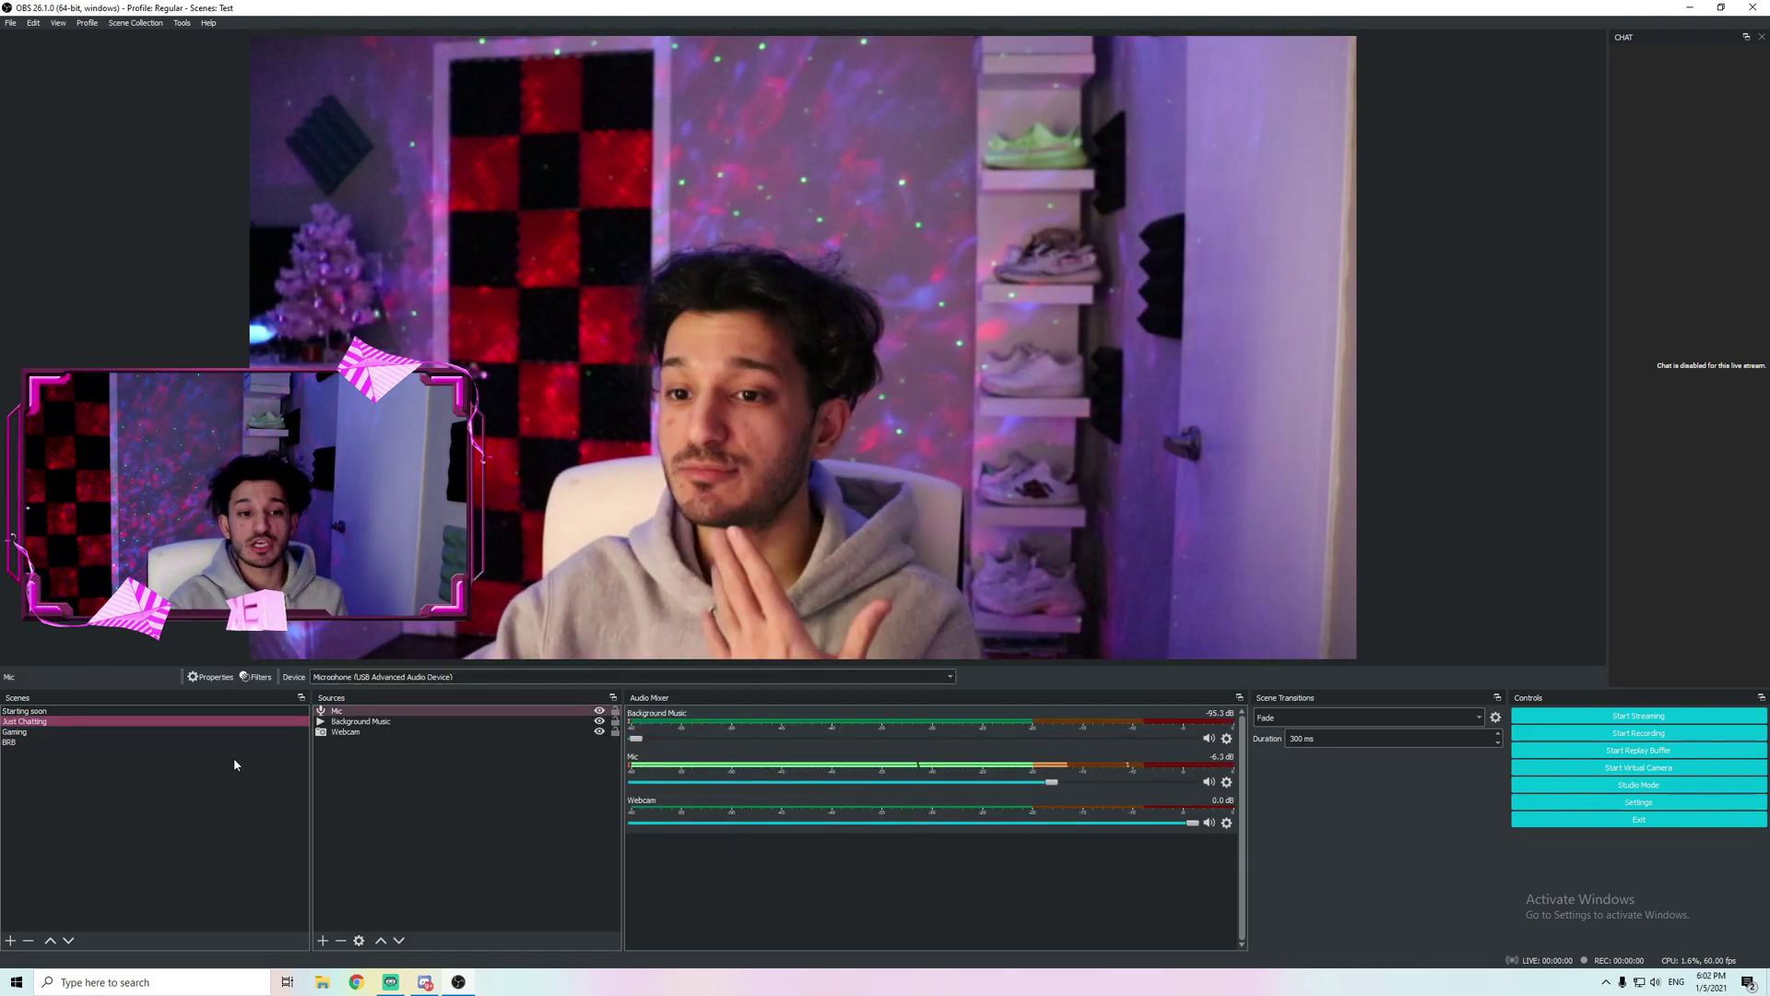
{"action": "left_click", "coordinate": [274, 623]}
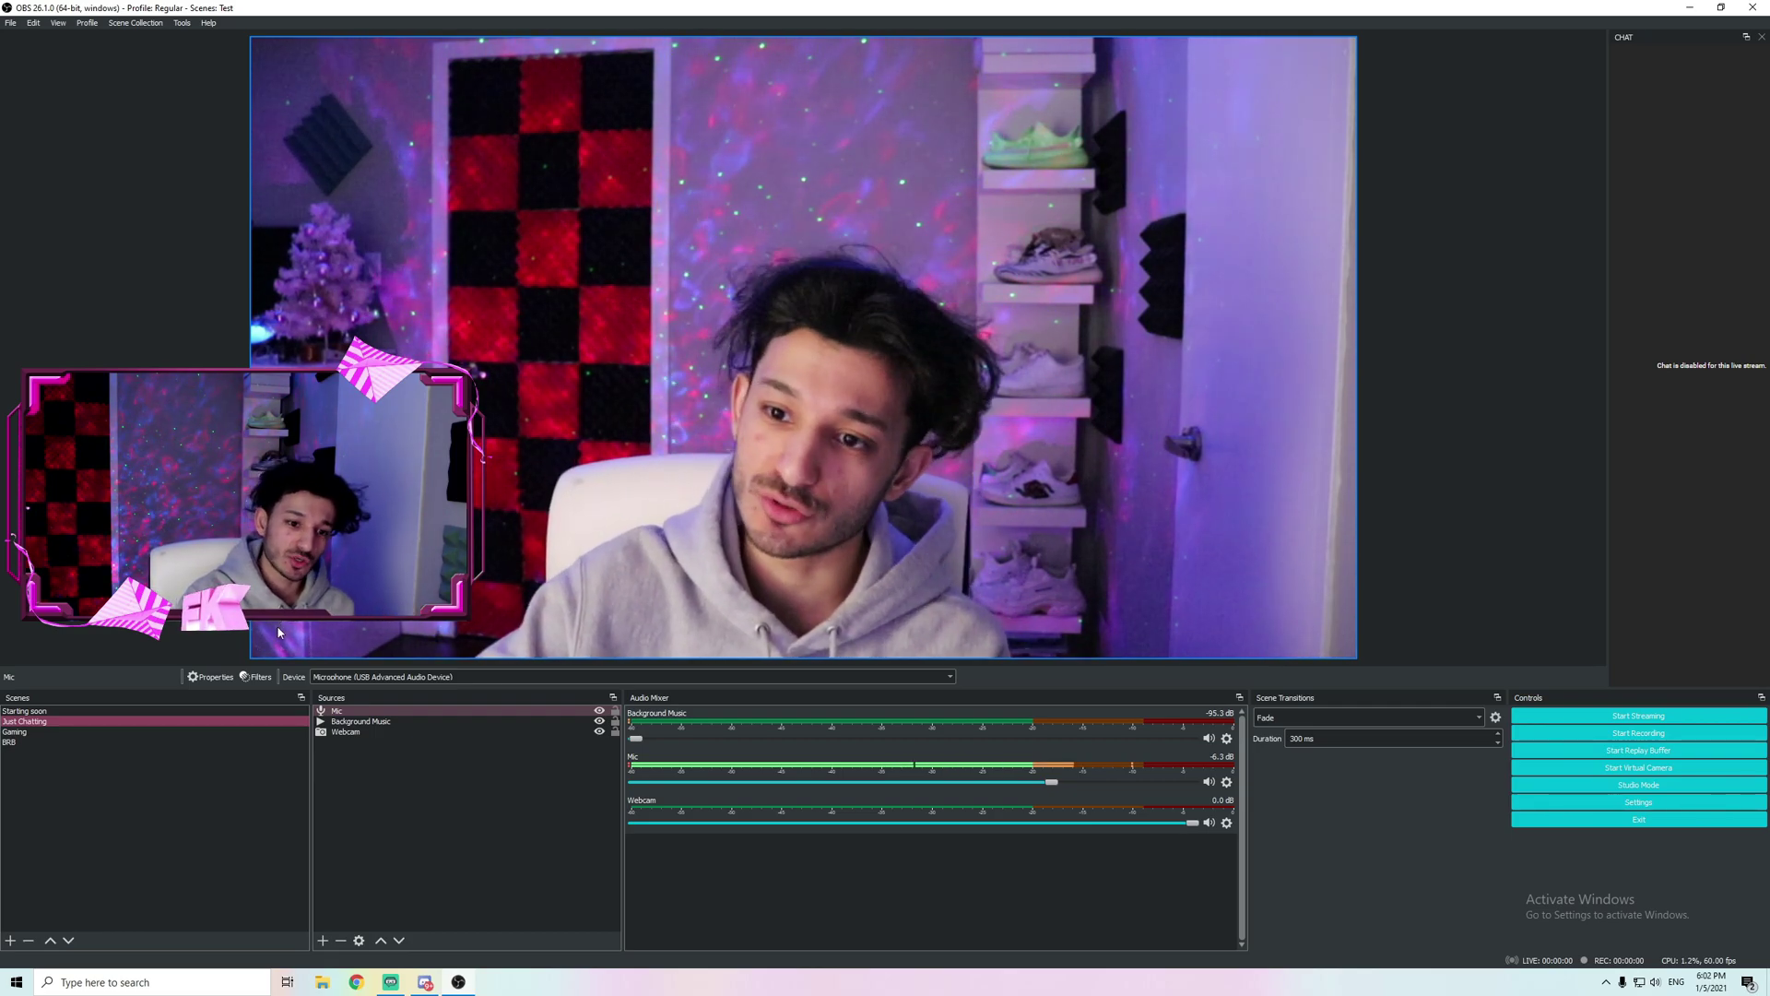
{"action": "left_click", "coordinate": [27, 743]}
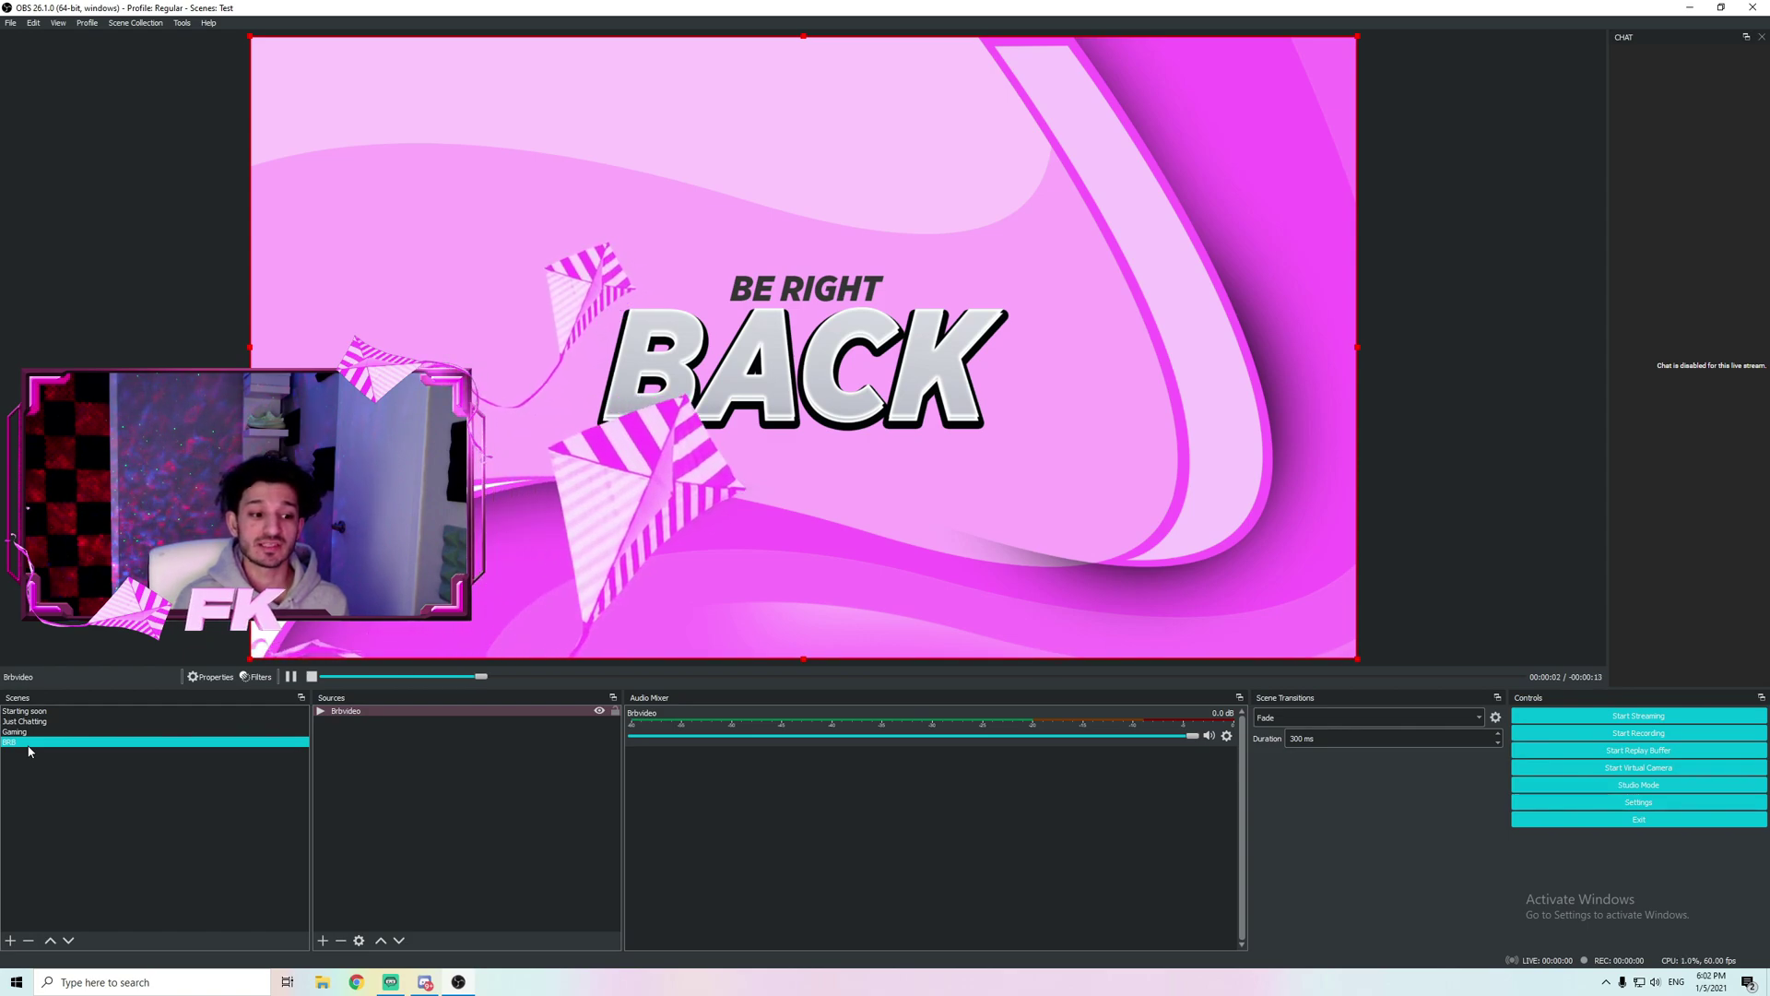
{"action": "left_click", "coordinate": [393, 830]}
{"action": "left_click", "coordinate": [394, 823]}
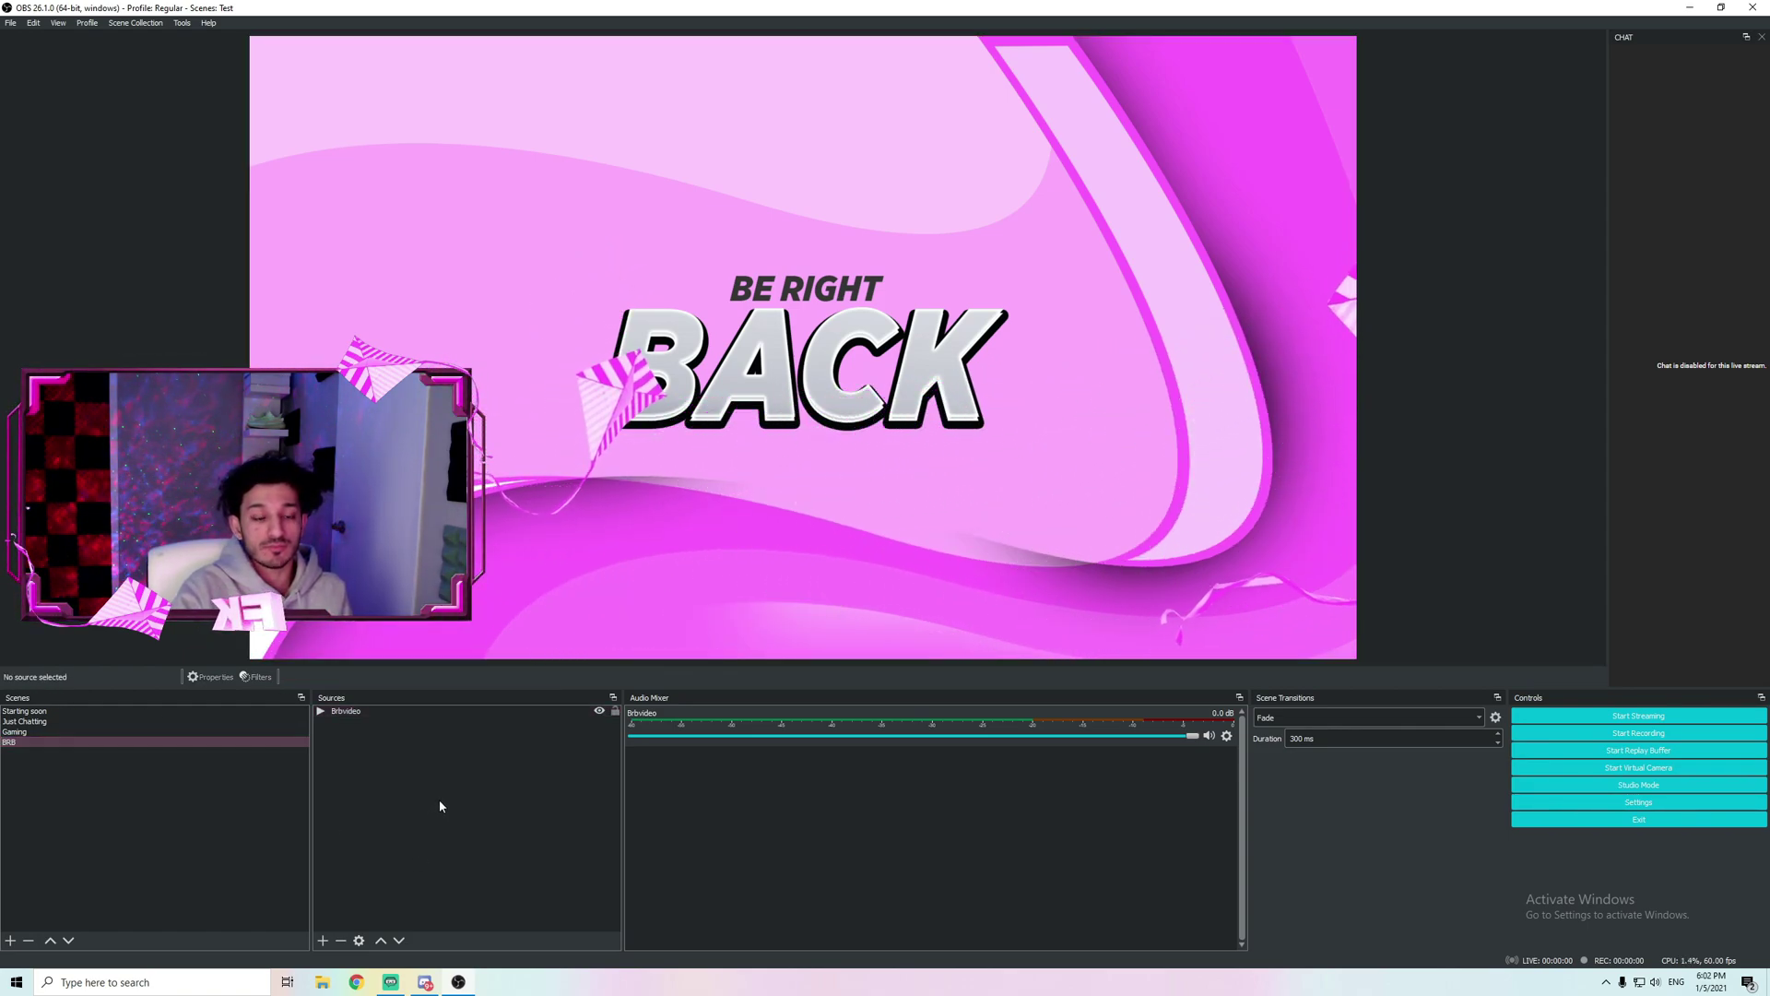
{"action": "left_click", "coordinate": [186, 742]}
{"action": "left_click", "coordinate": [30, 731]}
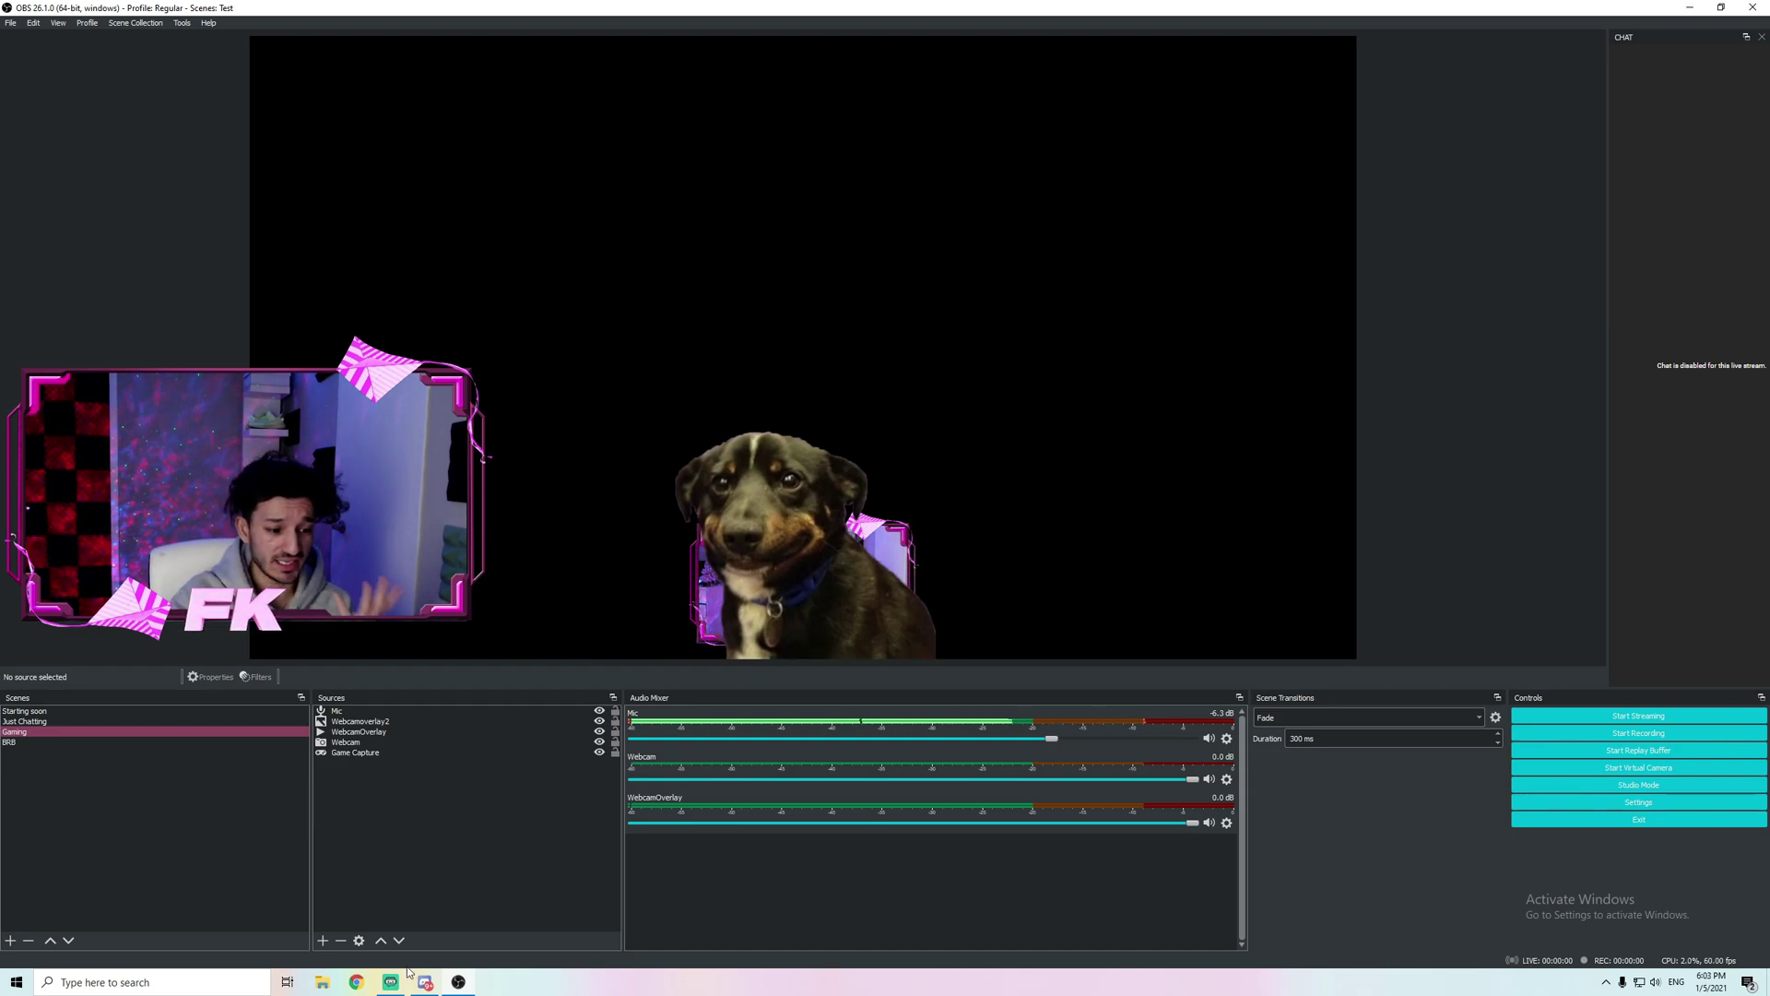
Step: Switch to Chrome and search Google for "free stream webcam overlays"
{"action": "left_click", "coordinate": [366, 985]}
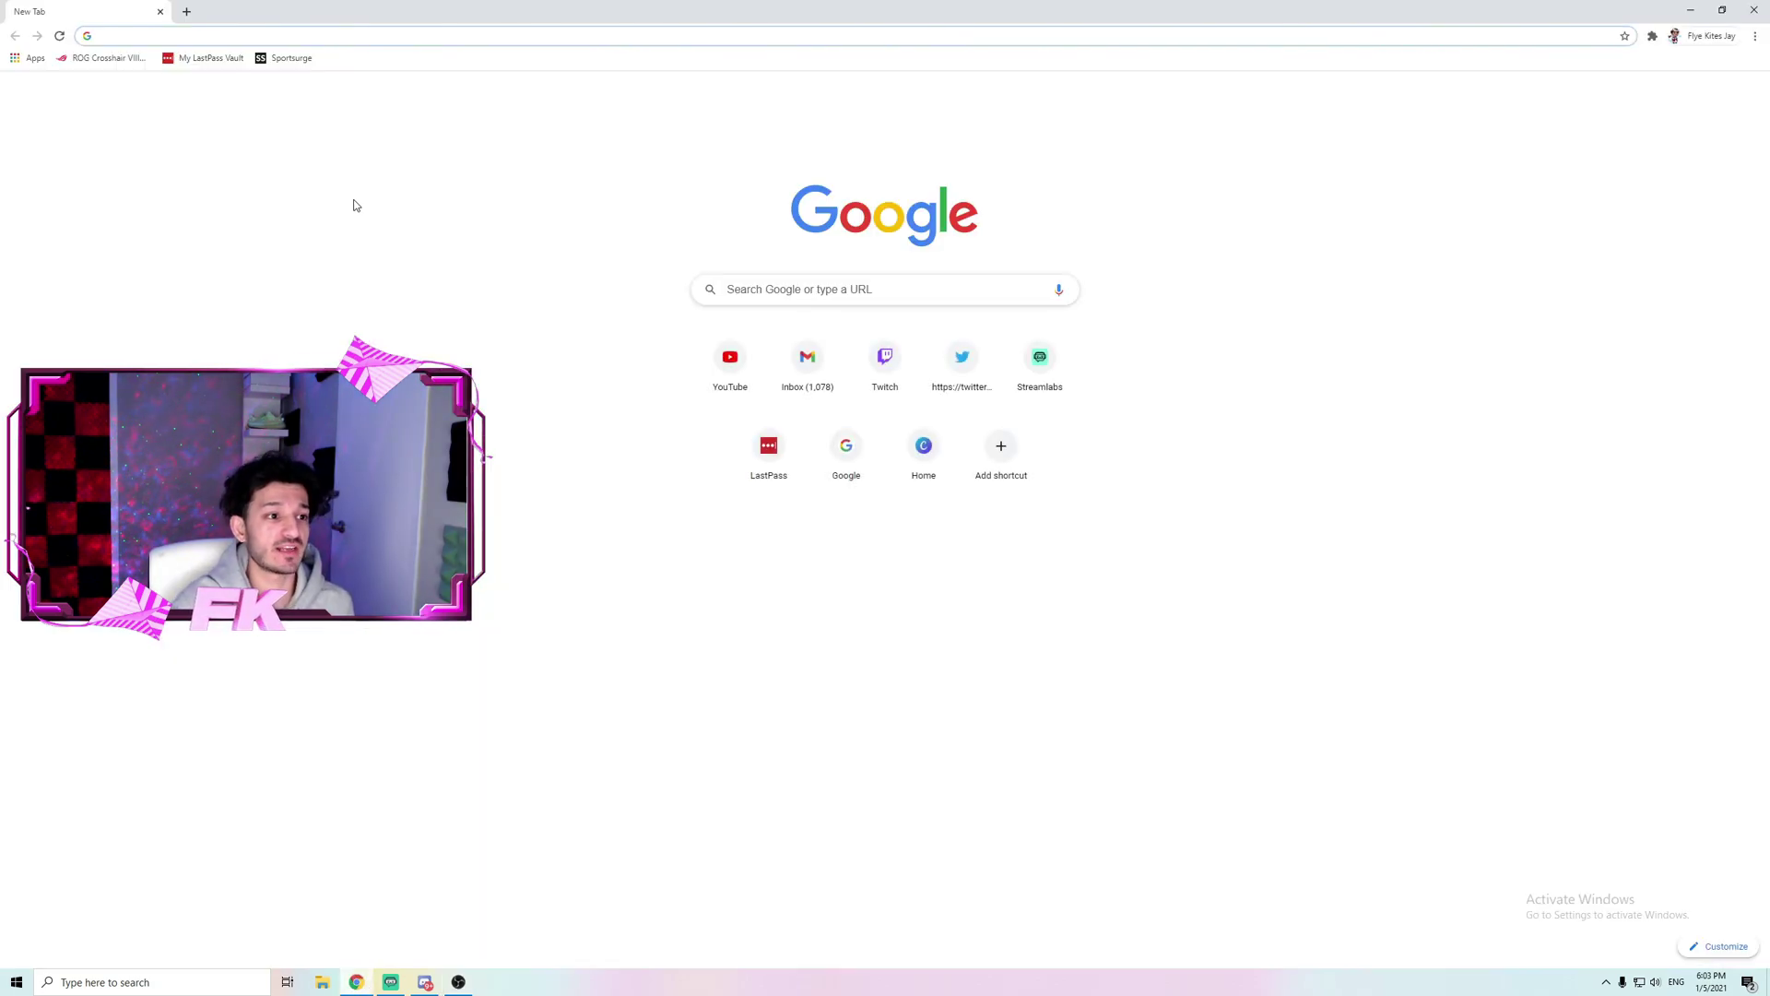
{"action": "type", "text": "free stre"}
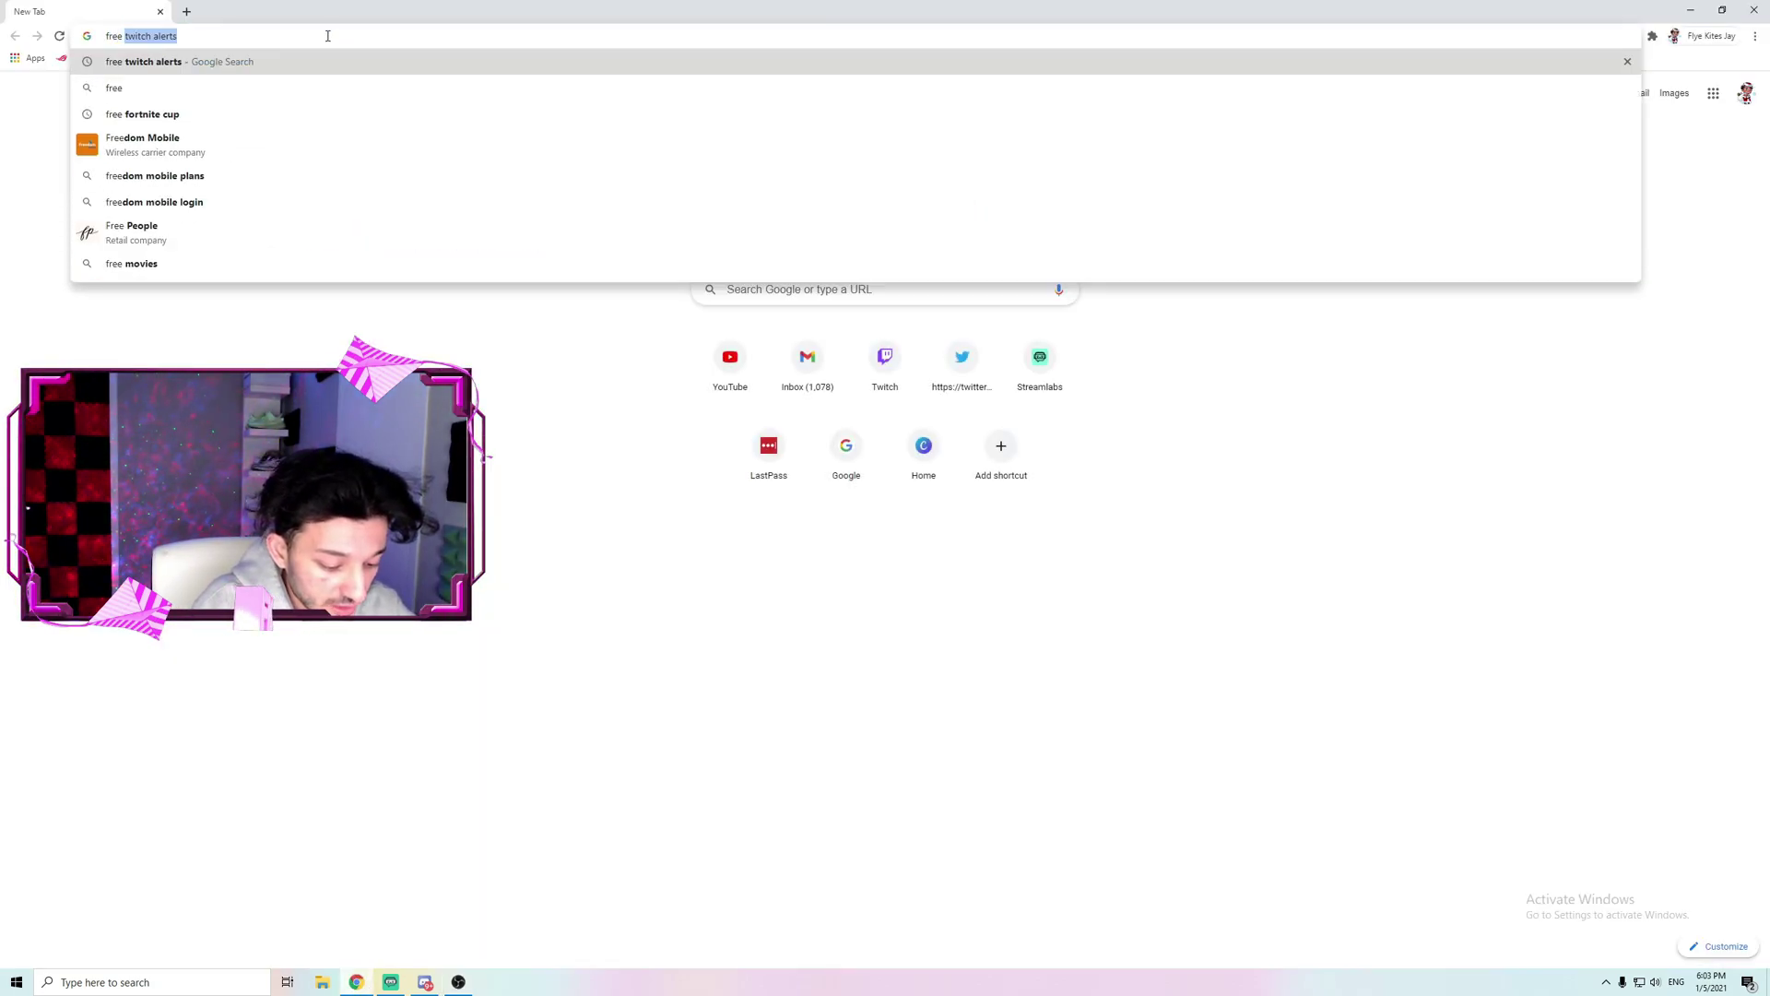
{"action": "type", "text": "am webc"}
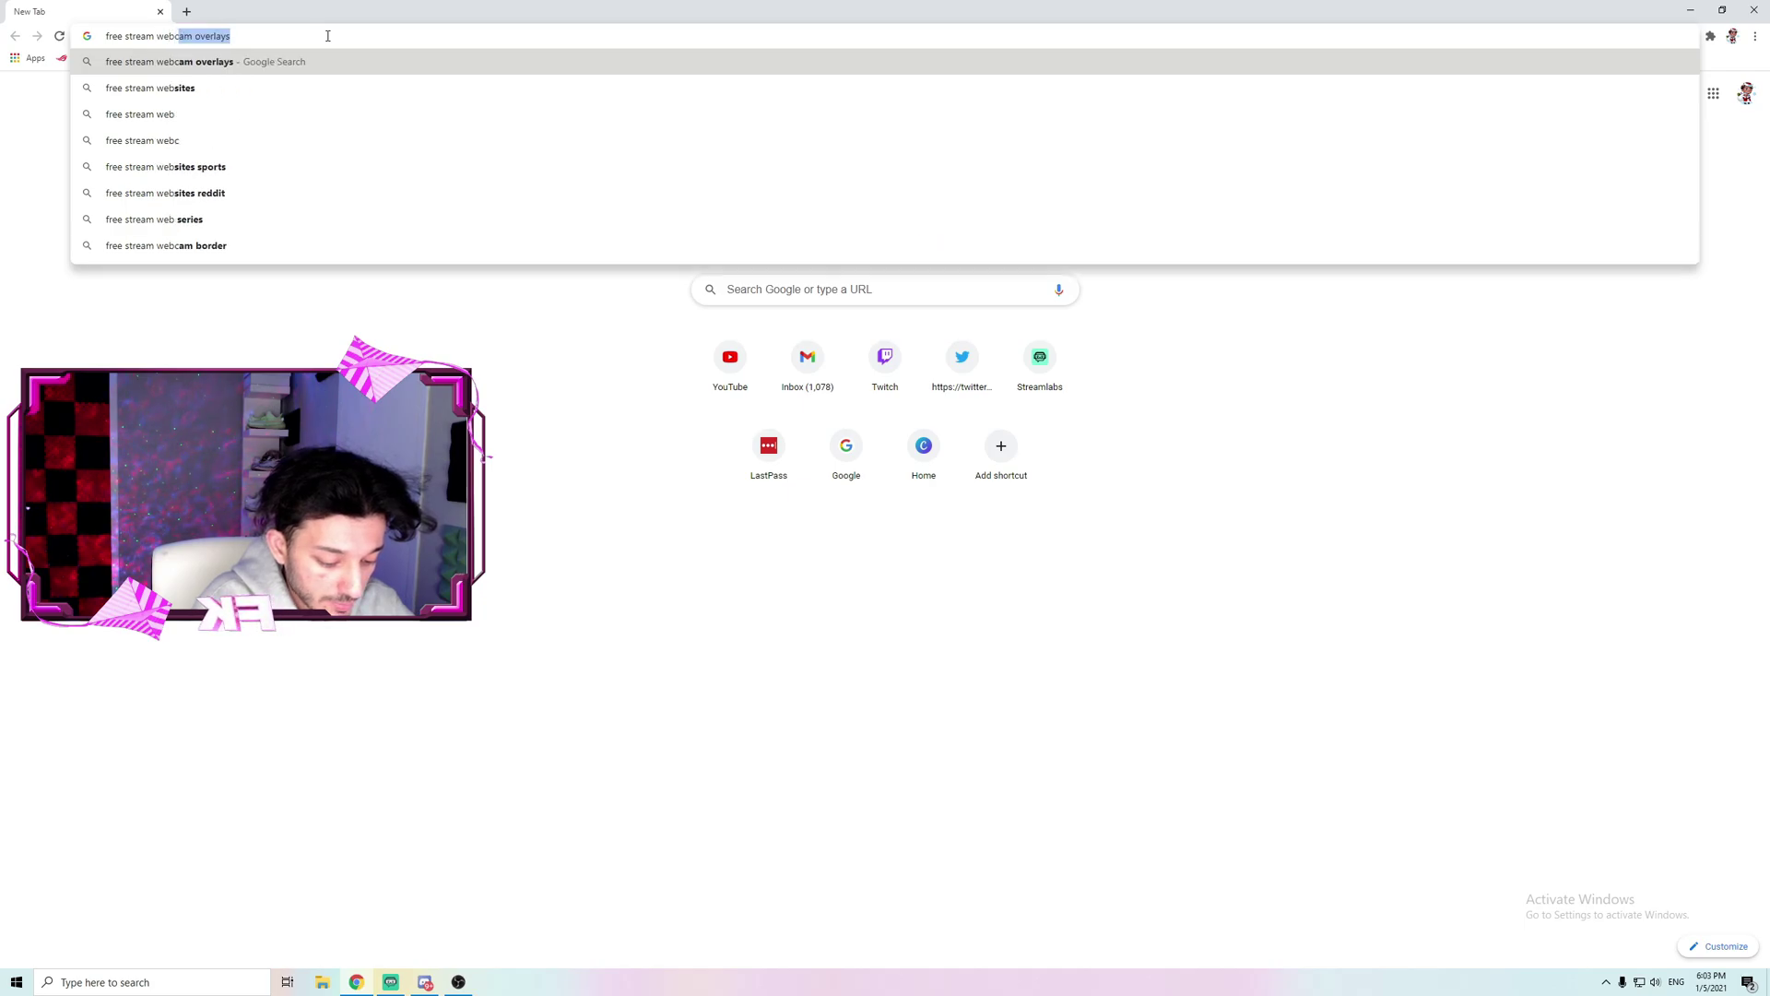
{"action": "type", "text": "am overlay"}
{"action": "key", "text": "Return"}
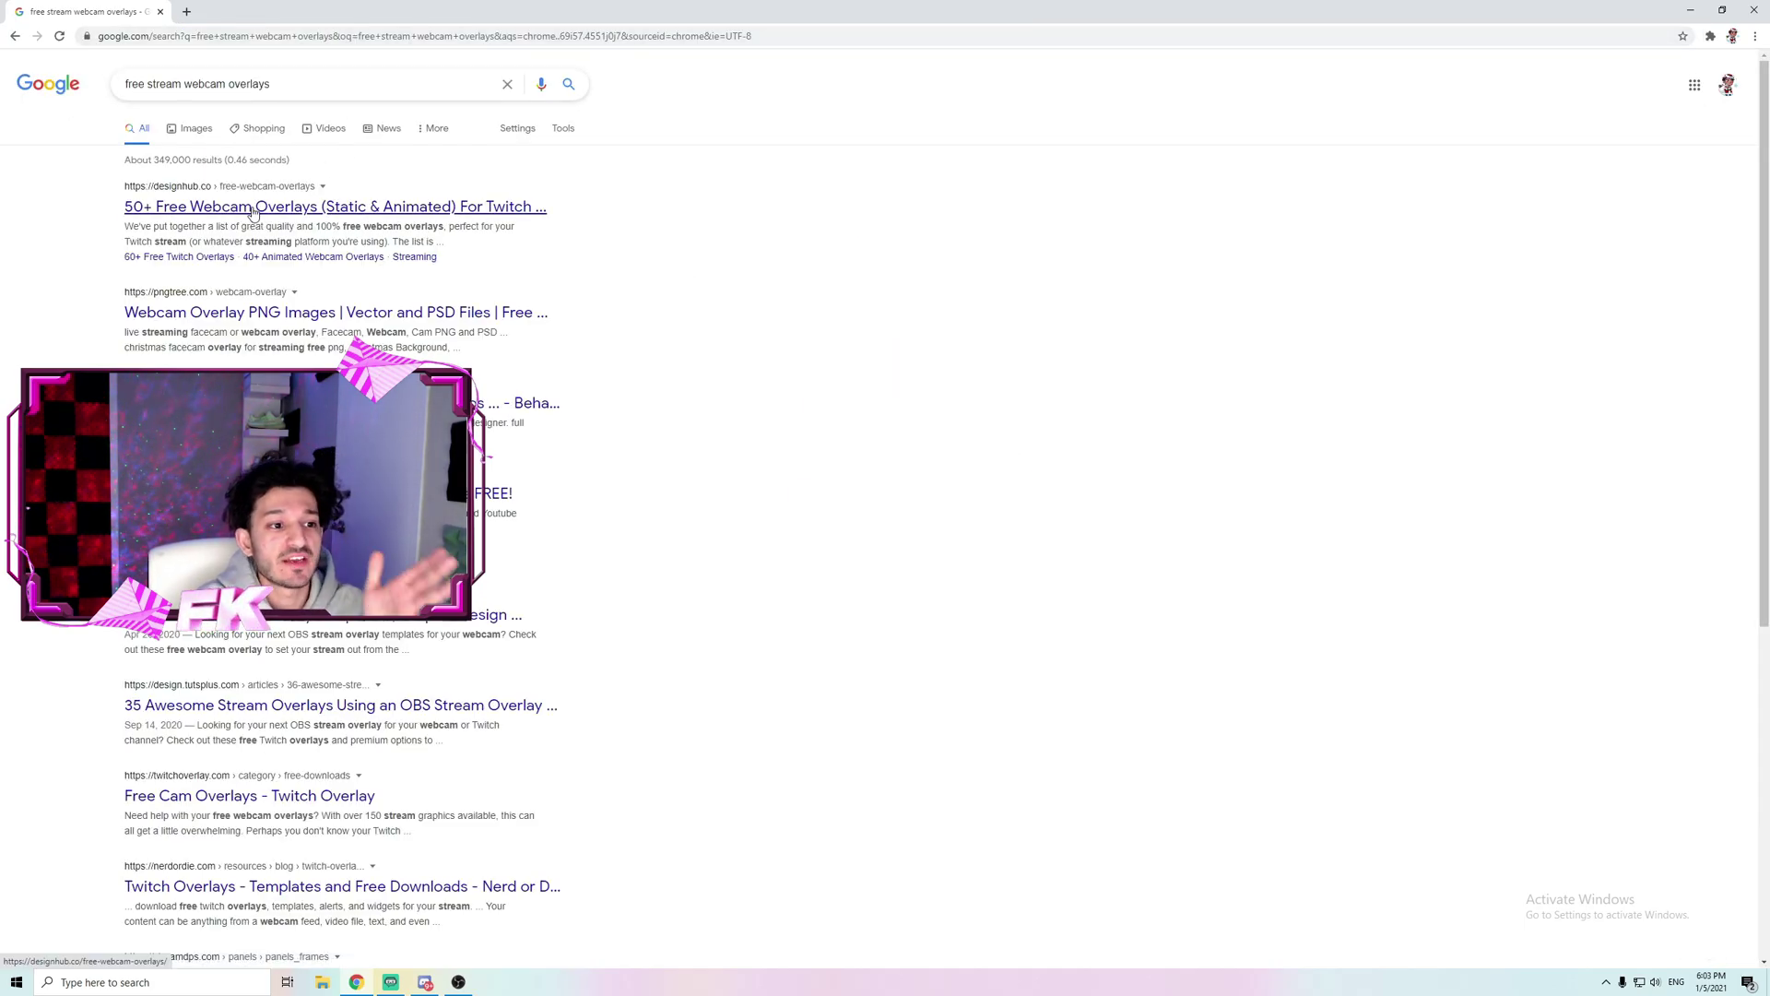
Step: Open the Design Hub article on 50+ free webcam overlays and look through its static webcam overlay templates
{"action": "left_click", "coordinate": [254, 208]}
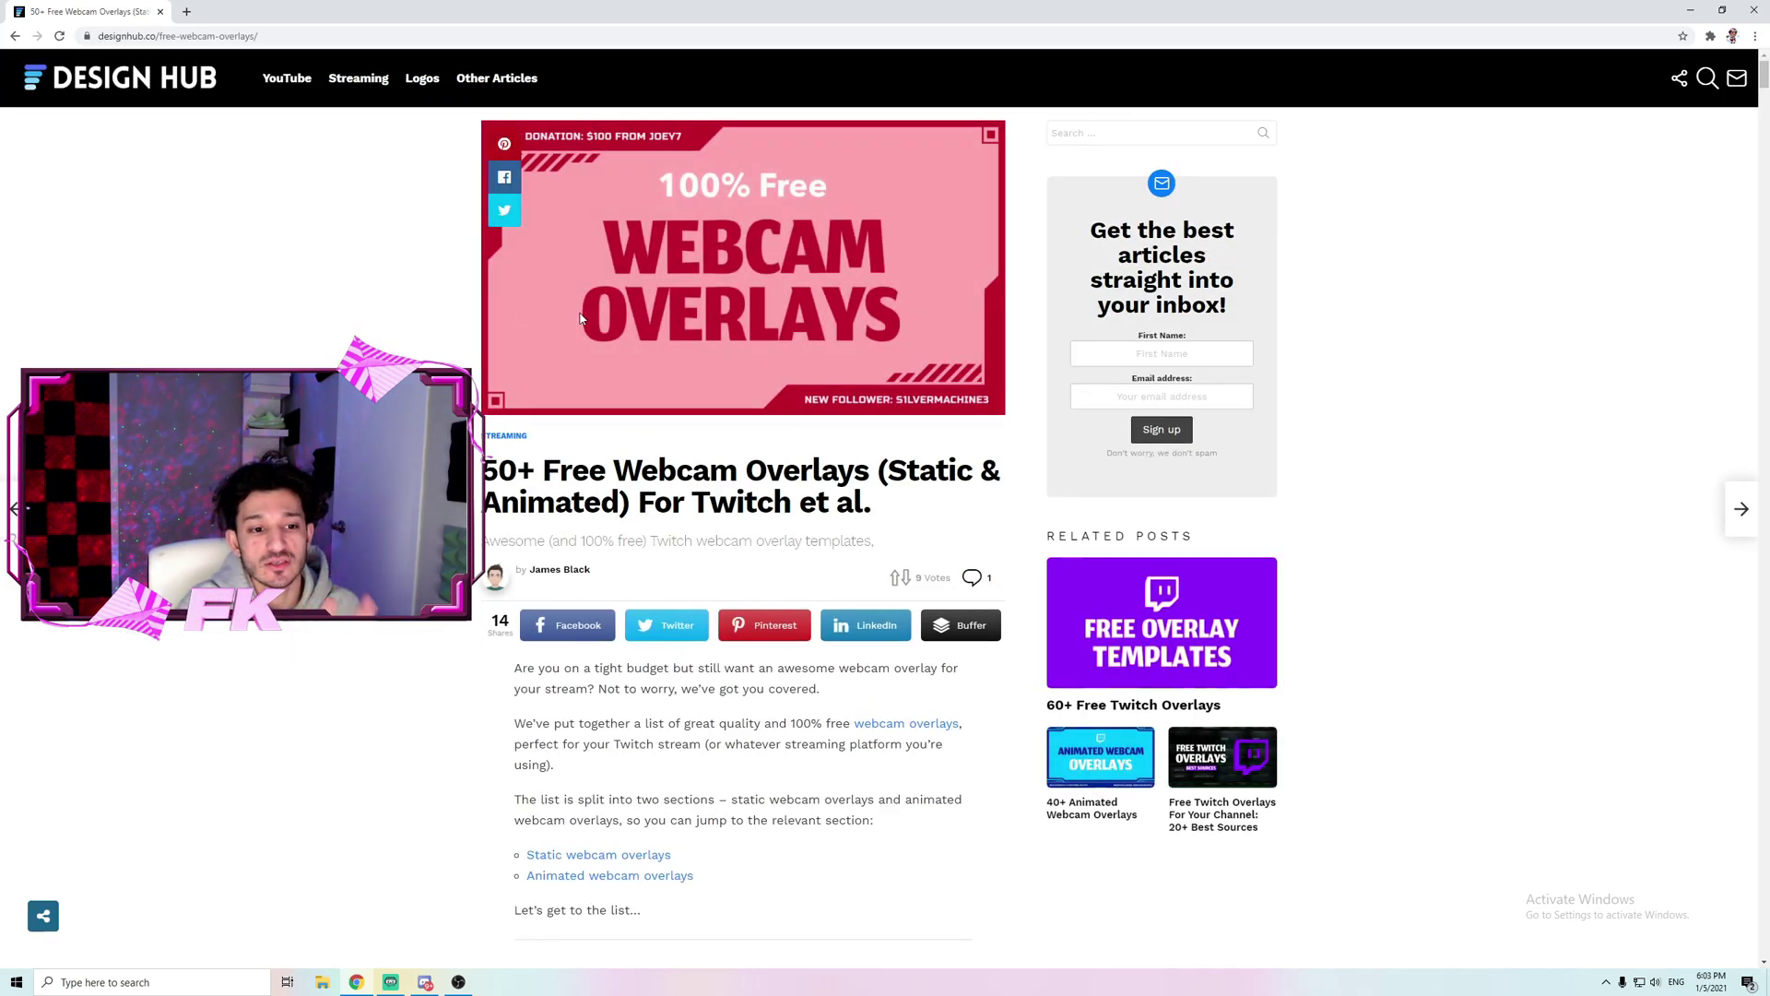
{"action": "scroll", "coordinate": [721, 338], "scroll_direction": "down", "scroll_amount": 8}
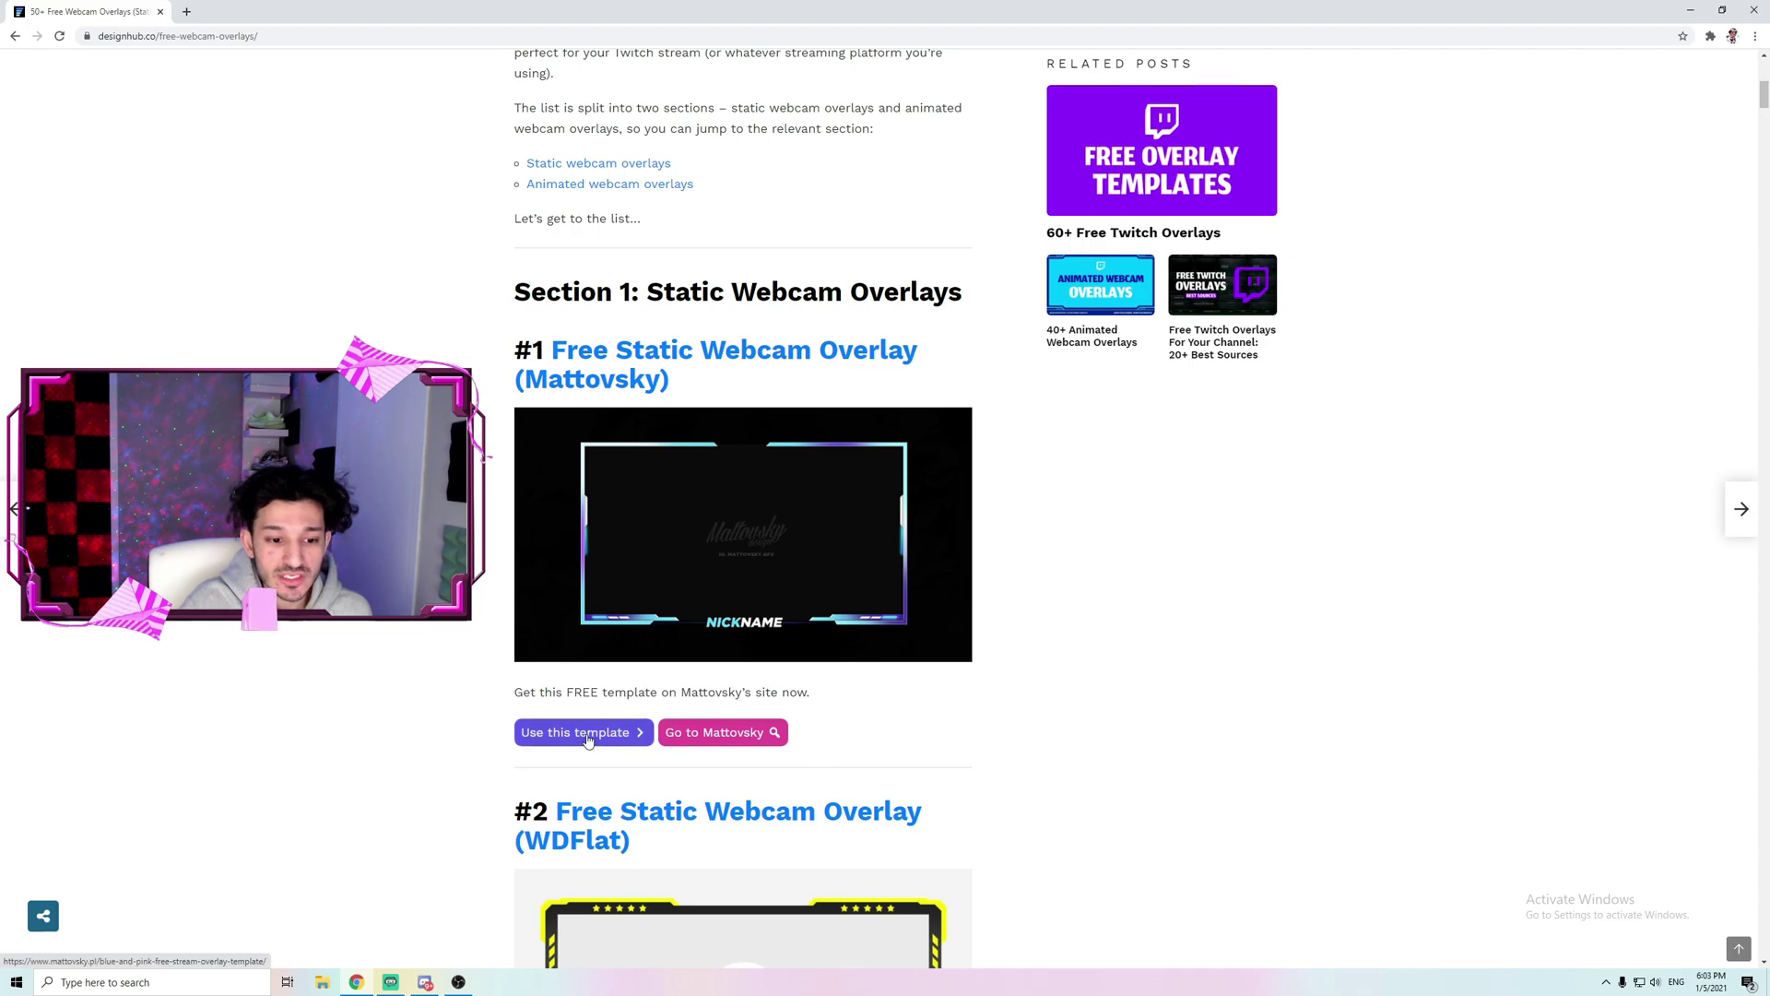
{"action": "scroll", "coordinate": [811, 737], "scroll_direction": "down", "scroll_amount": 5}
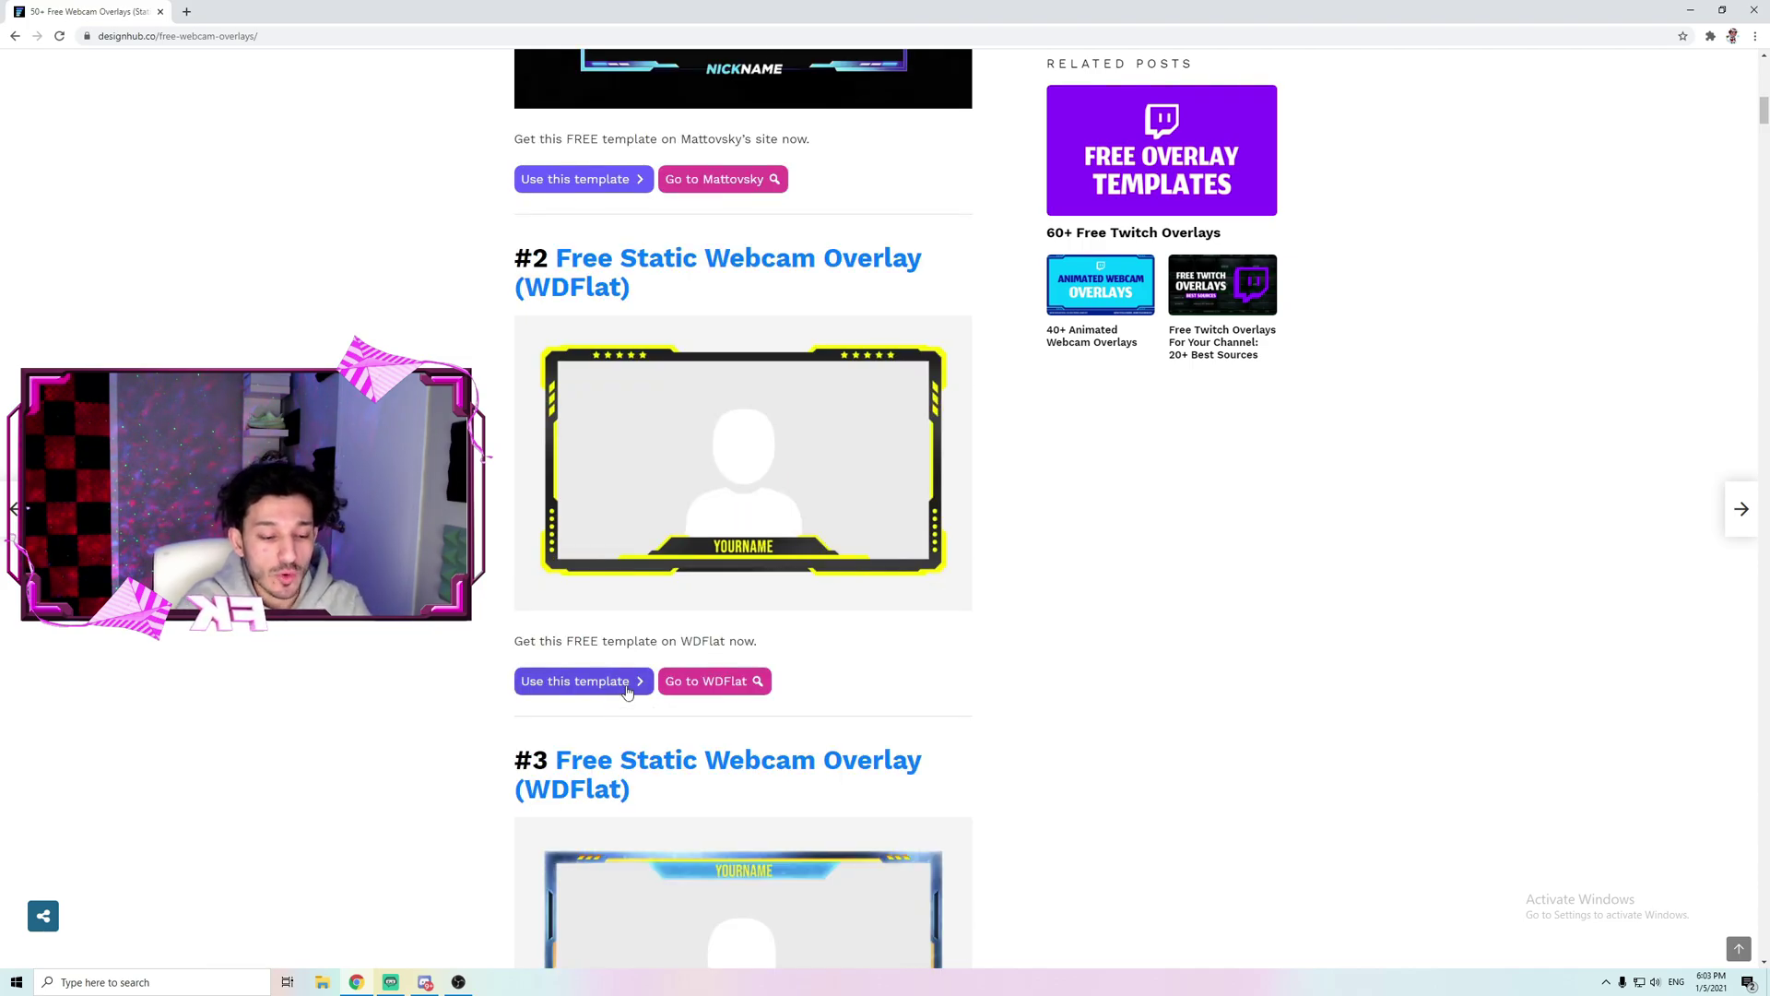
{"action": "scroll", "coordinate": [689, 696], "scroll_direction": "down", "scroll_amount": 12}
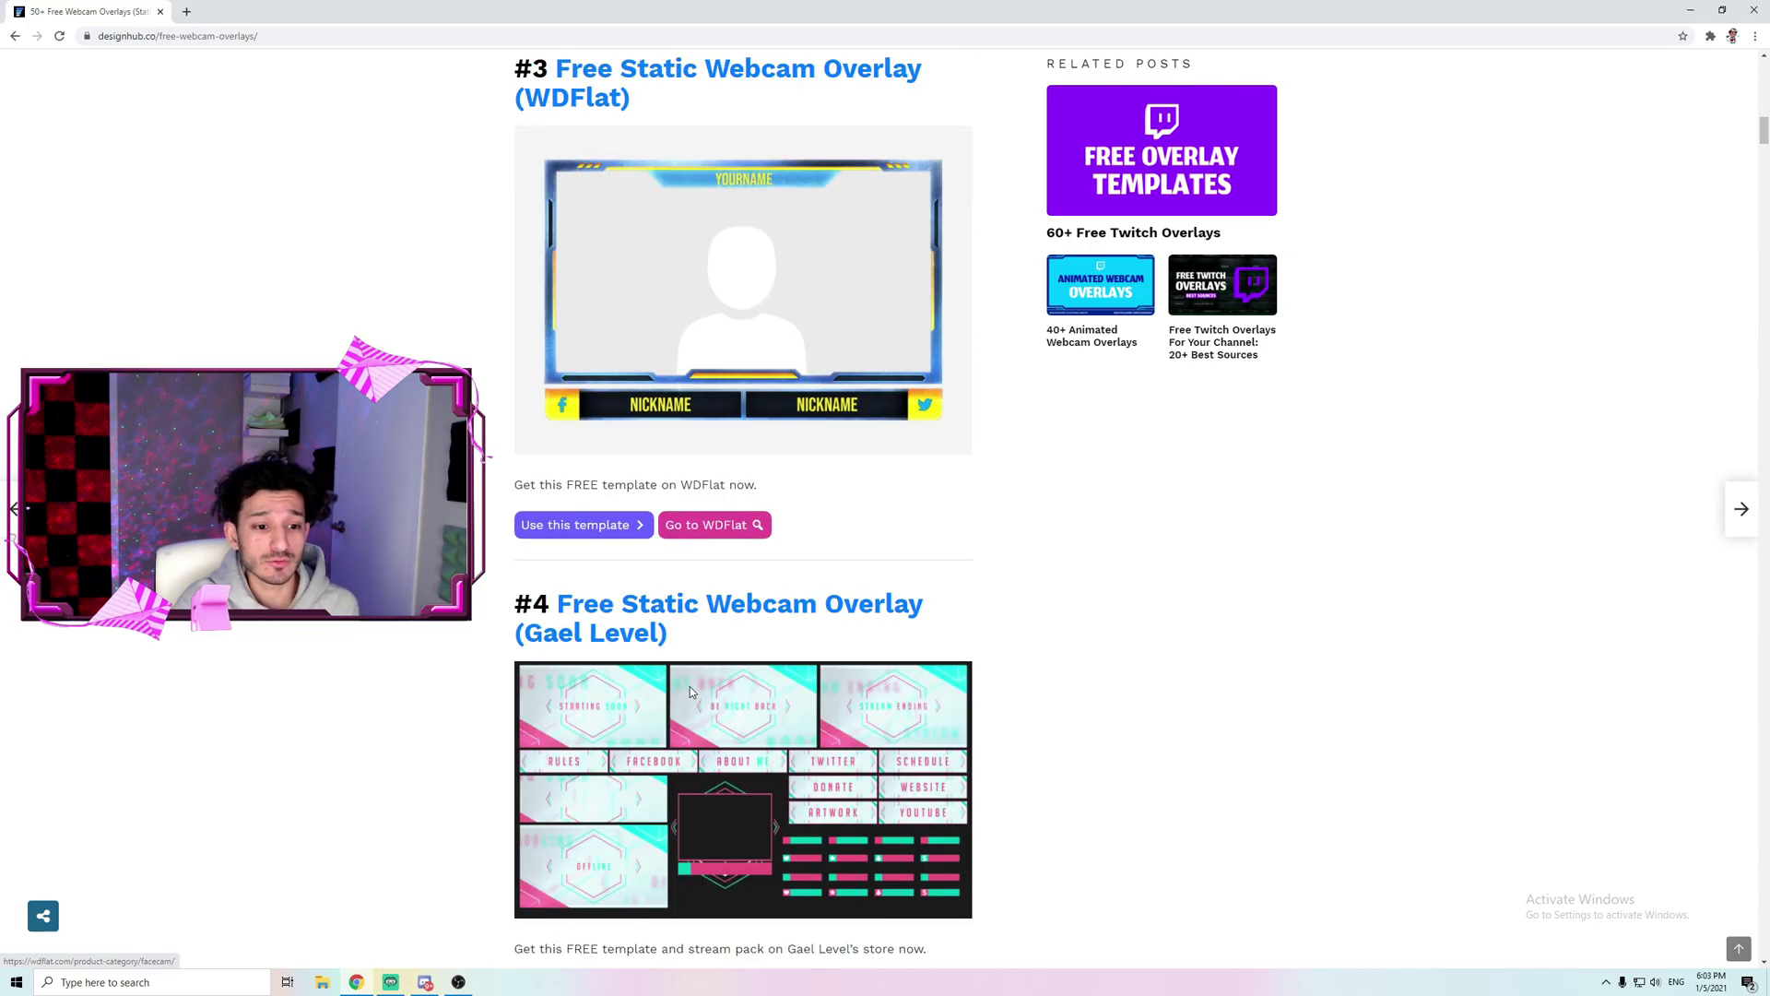
{"action": "scroll", "coordinate": [691, 692], "scroll_direction": "down", "scroll_amount": 20}
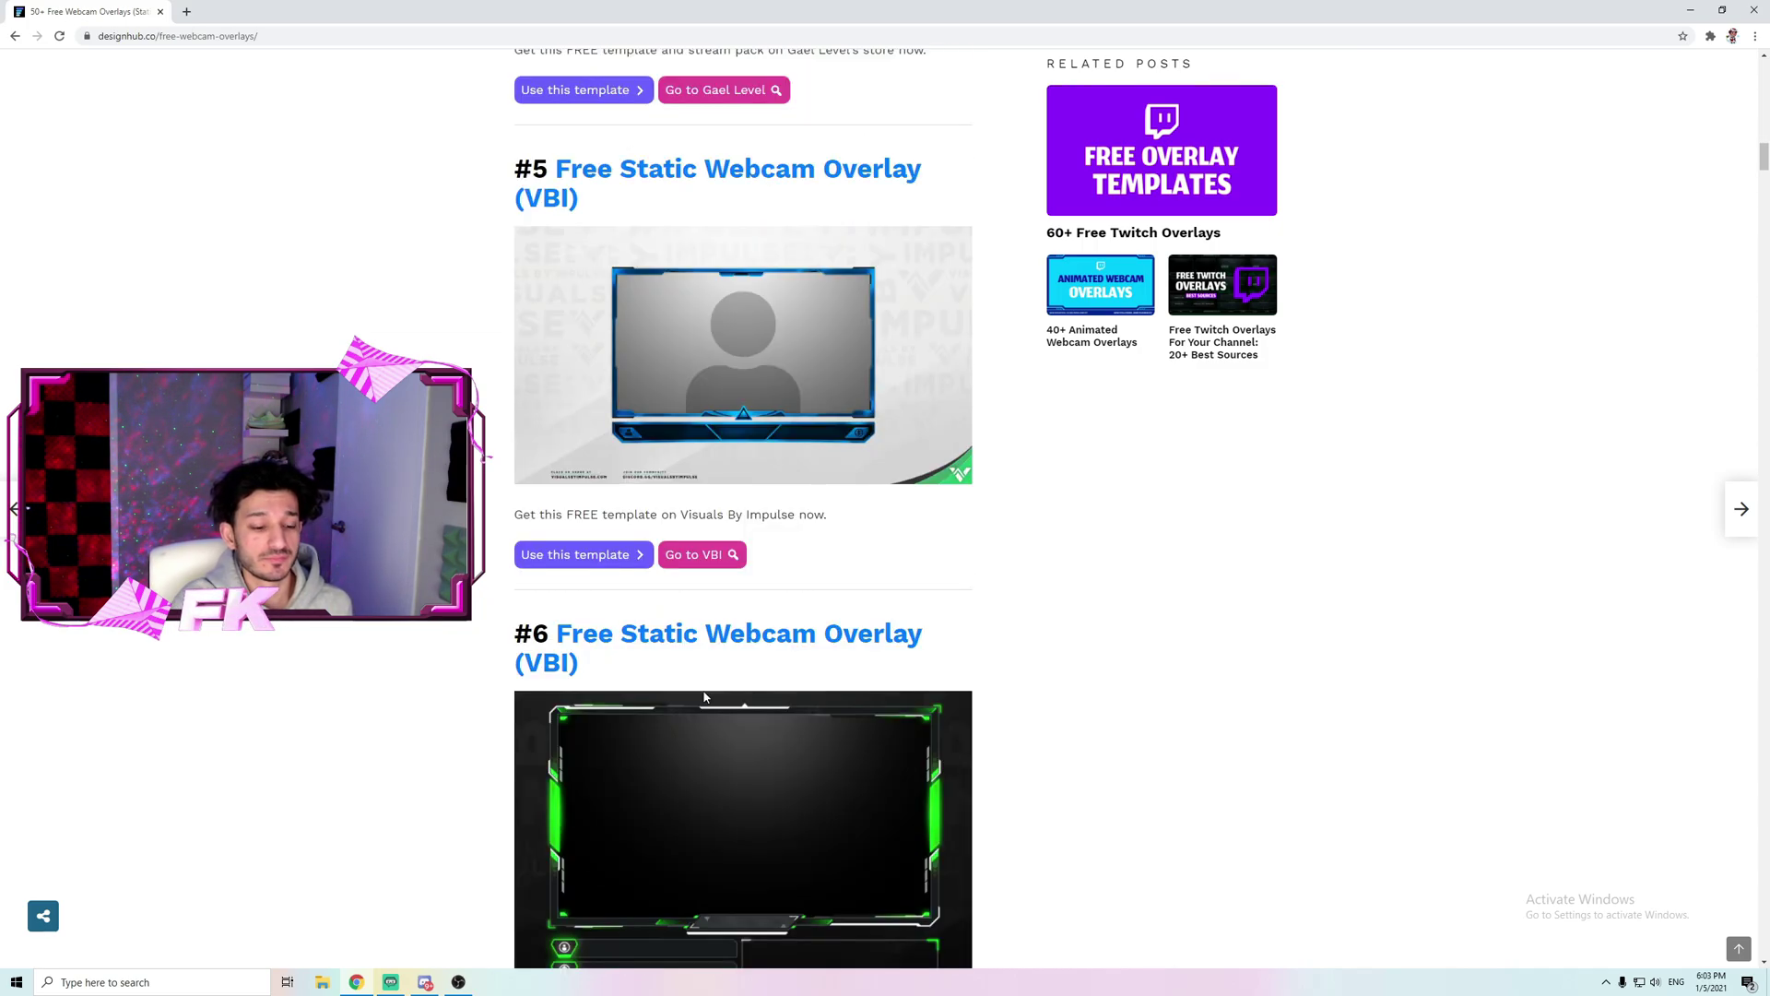
{"action": "scroll", "coordinate": [708, 684], "scroll_direction": "down", "scroll_amount": 5}
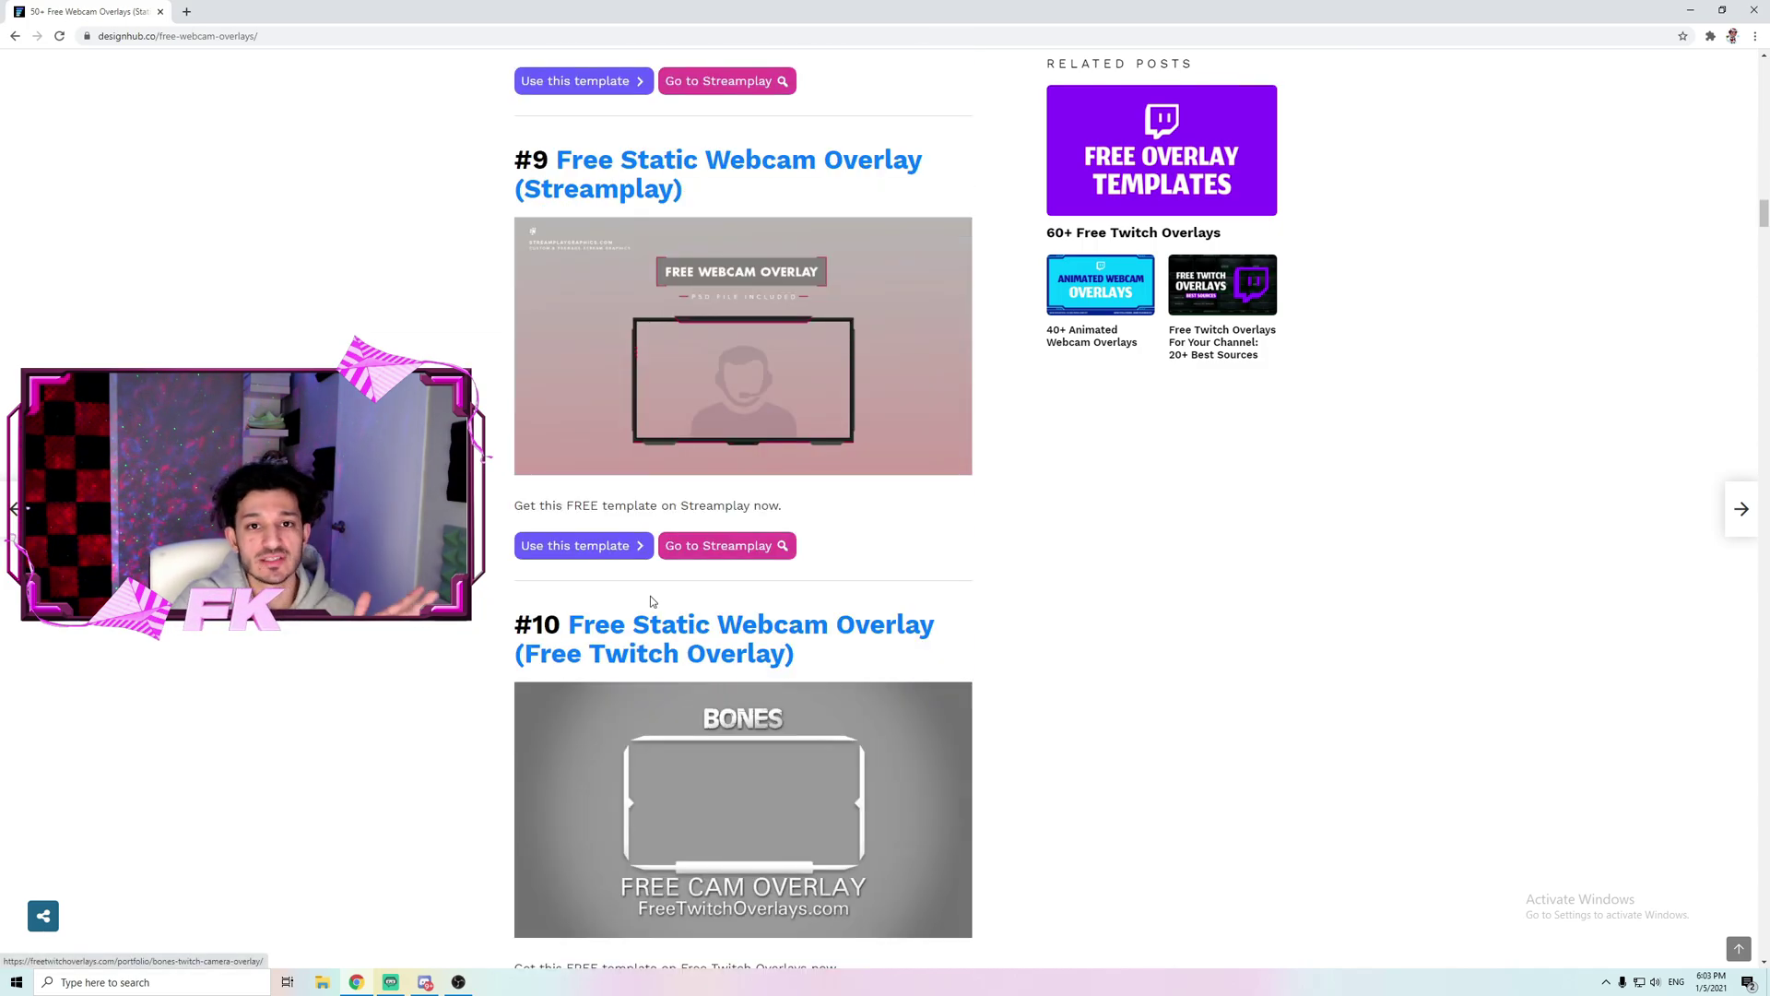